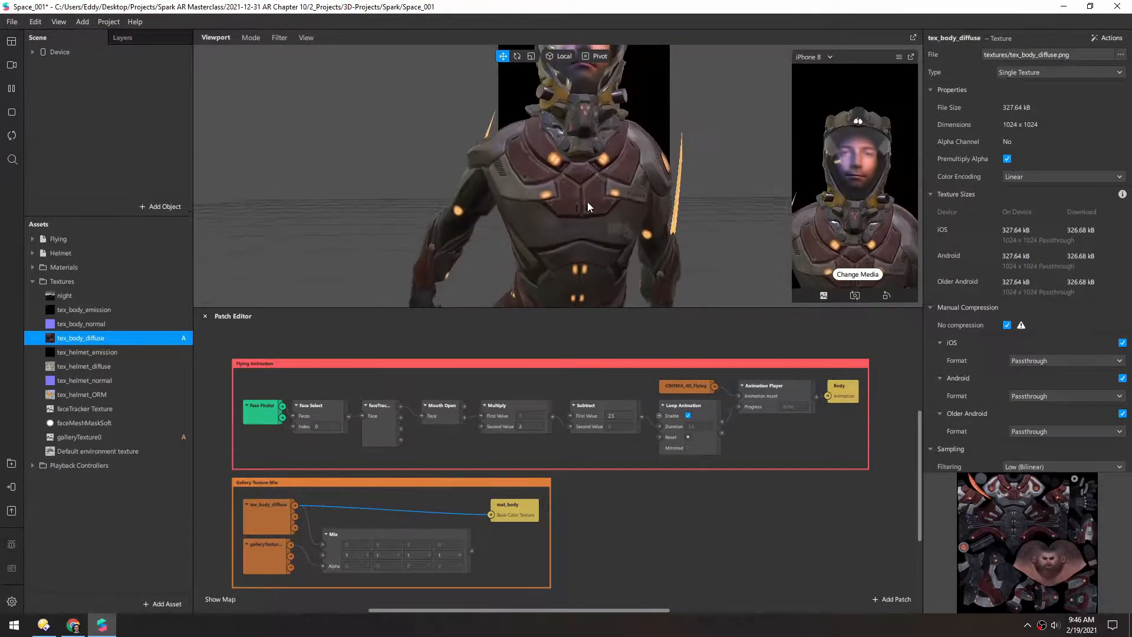
# Pause the preview and set the color encoding of tex_body_diffuse and tex_helmet_diffuse to sRGB.
pyautogui.click(12, 90)
pyautogui.moveTo(494, 209); pyautogui.dragTo(501, 169, button='middle')
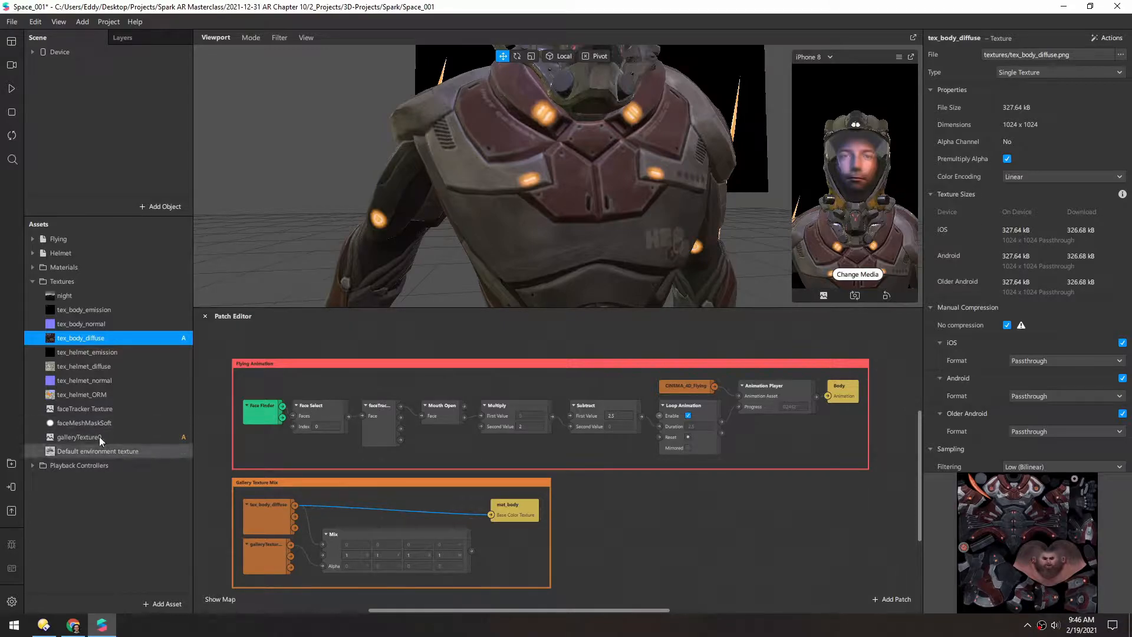
pyautogui.keyDown('ctrl'); pyautogui.click(76, 366); pyautogui.keyUp('ctrl')
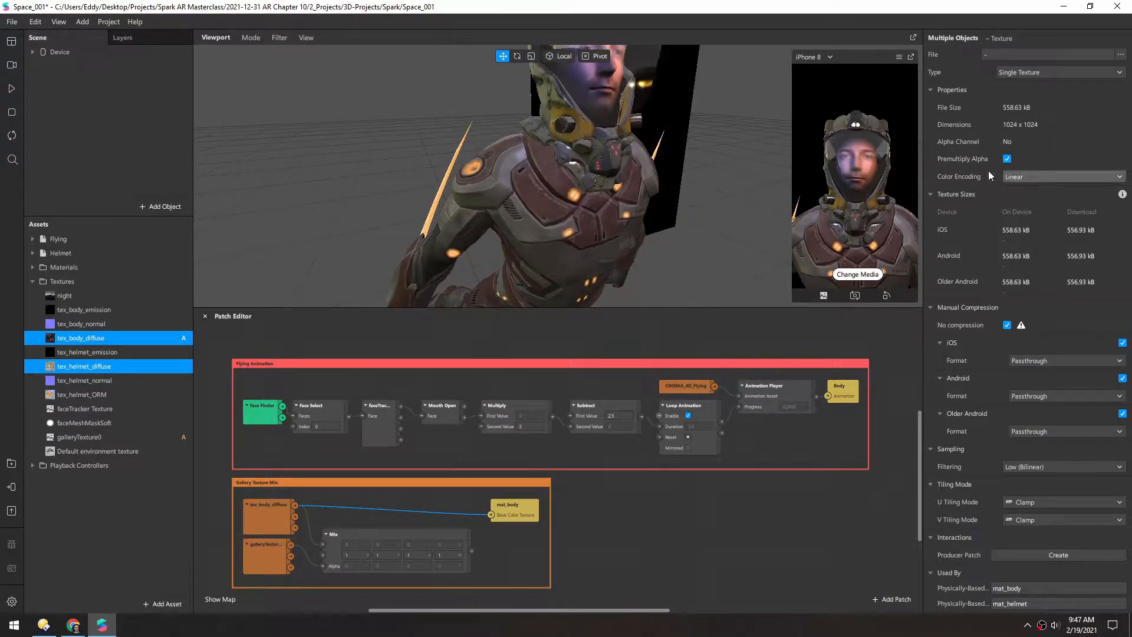
pyautogui.click(1020, 176)
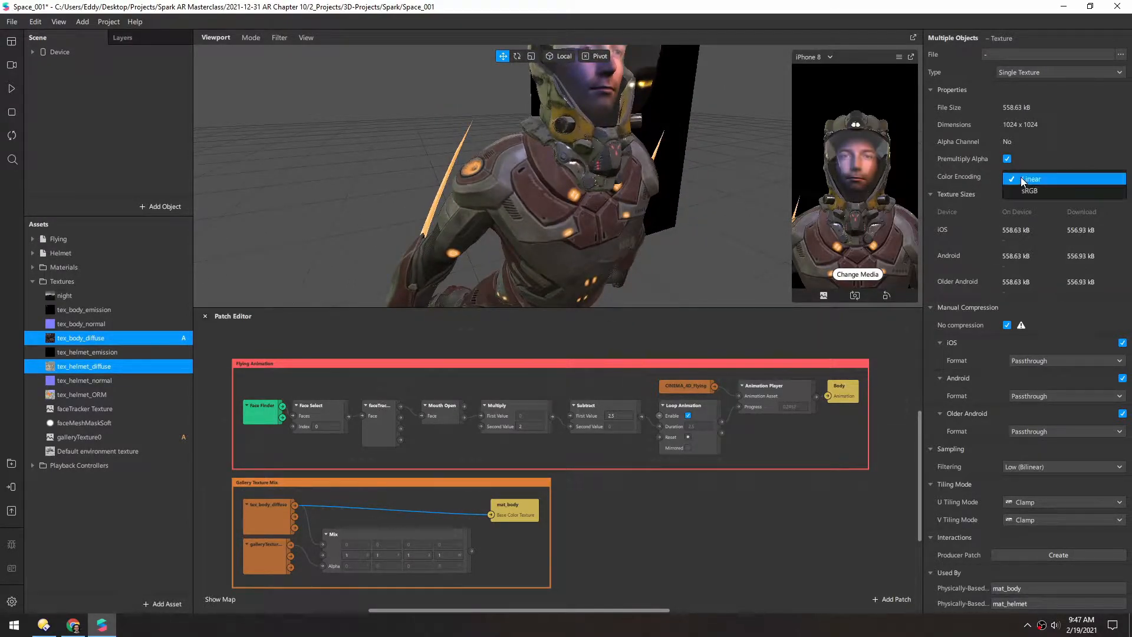
pyautogui.click(1027, 192)
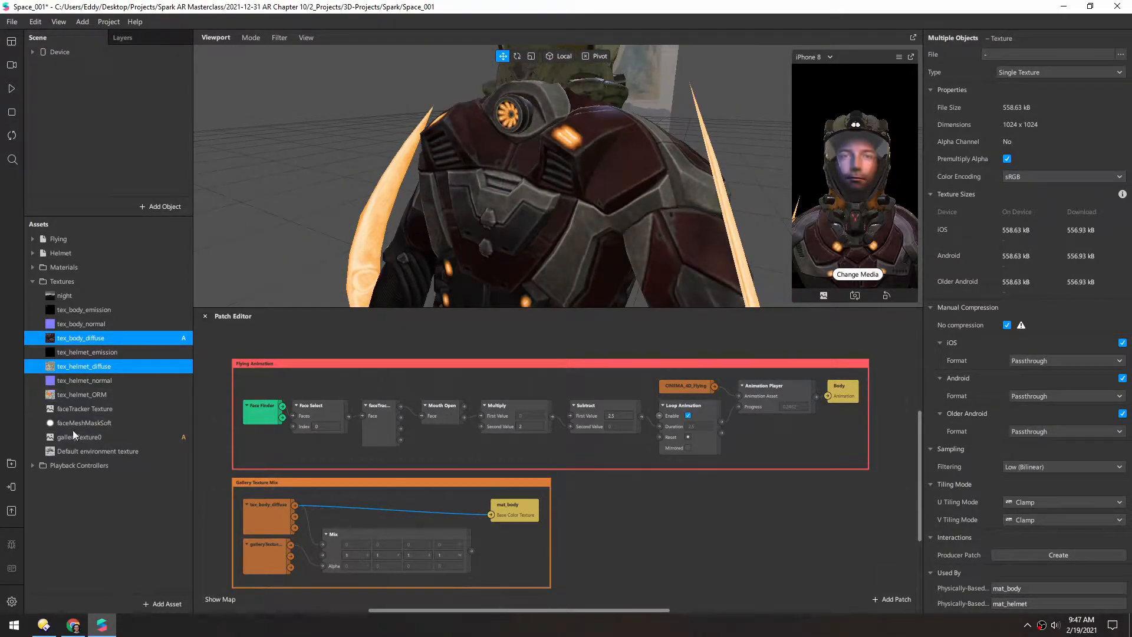
# Inspect mat_body's environment settings on the suit and compare the color encoding of the body diffuse and normal textures.
pyautogui.click(53, 337)
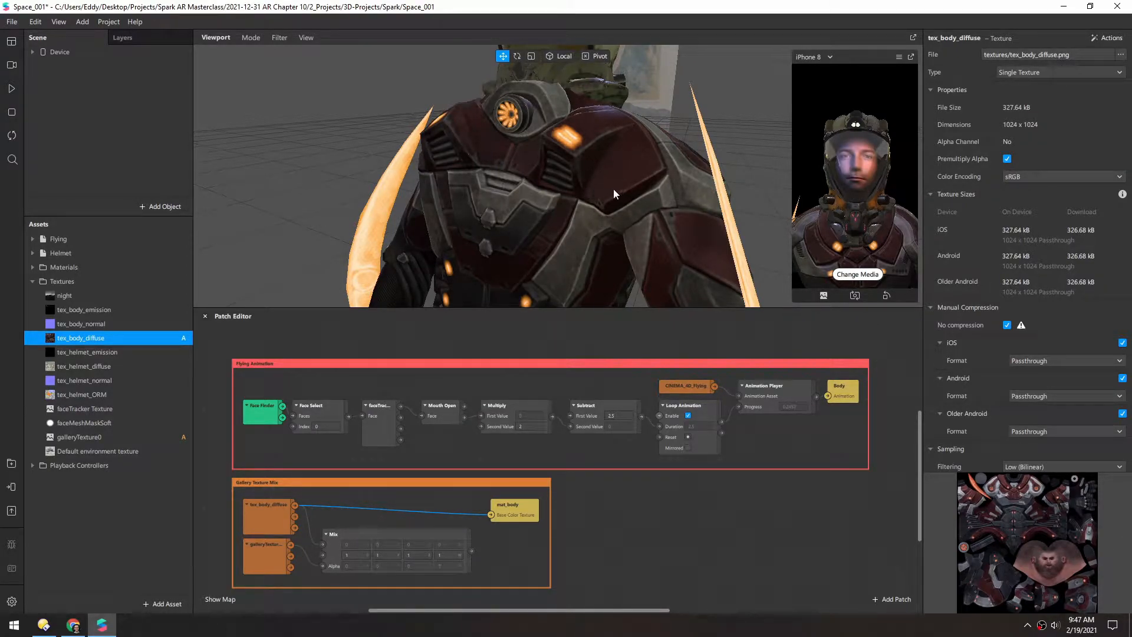
pyautogui.scroll(-5, 939, 362)
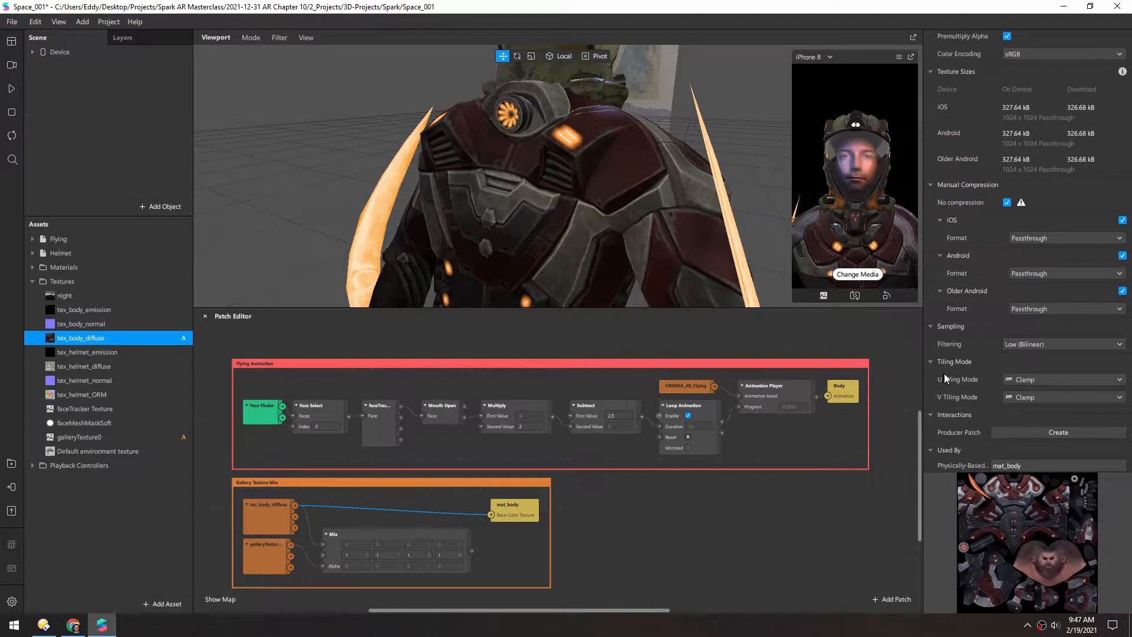
pyautogui.click(1023, 465)
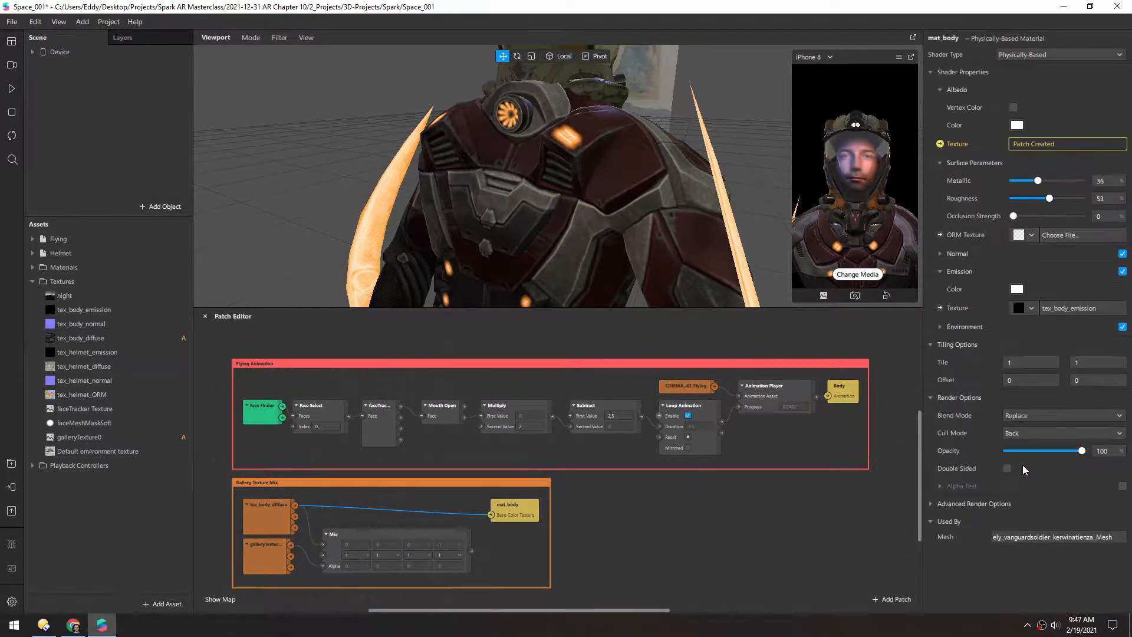
pyautogui.click(940, 327)
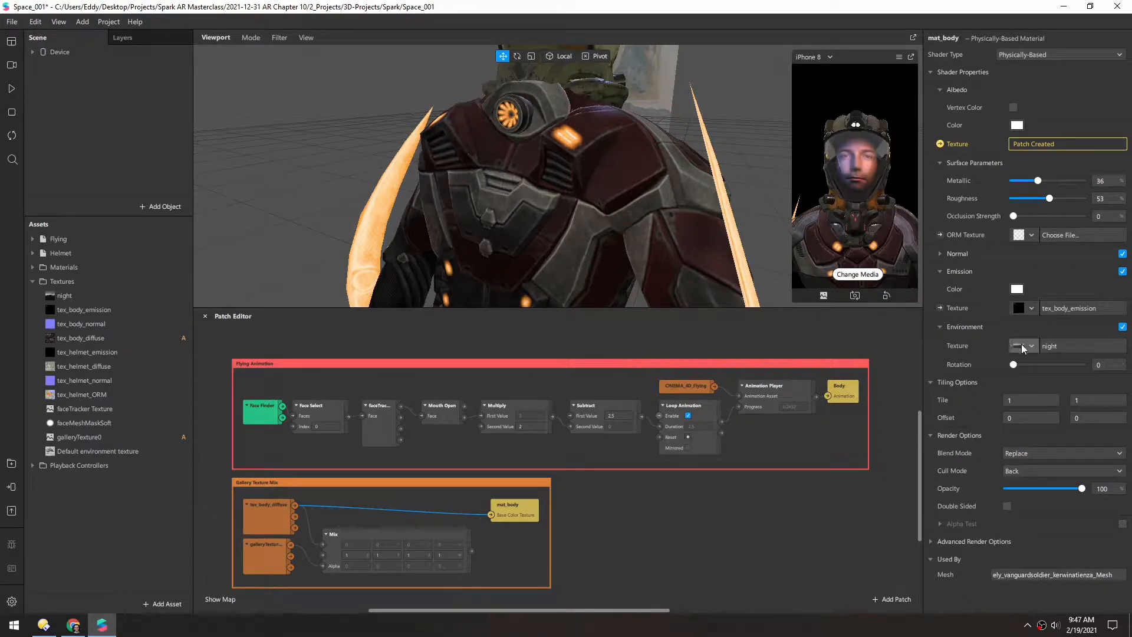
pyautogui.moveTo(1033, 367)
pyautogui.mouseDown()
pyautogui.moveTo(1076, 368)
pyautogui.moveTo(1018, 365)
pyautogui.mouseUp()
pyautogui.scroll(-4, 581, 187)
pyautogui.moveTo(582, 188); pyautogui.dragTo(528, 199, button='right')
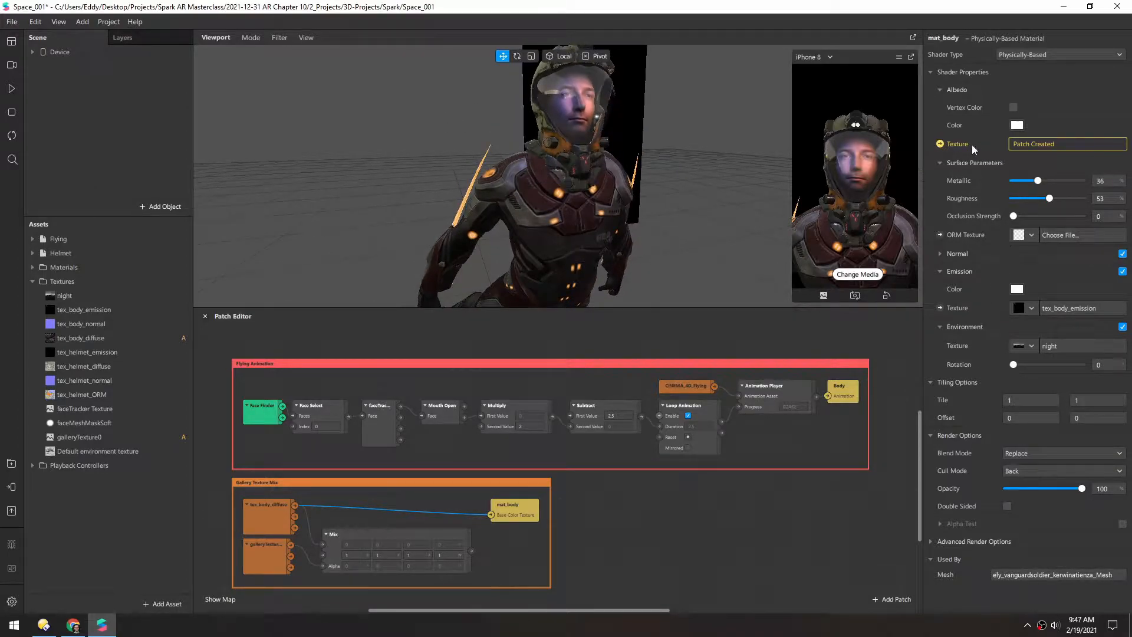
pyautogui.click(81, 338)
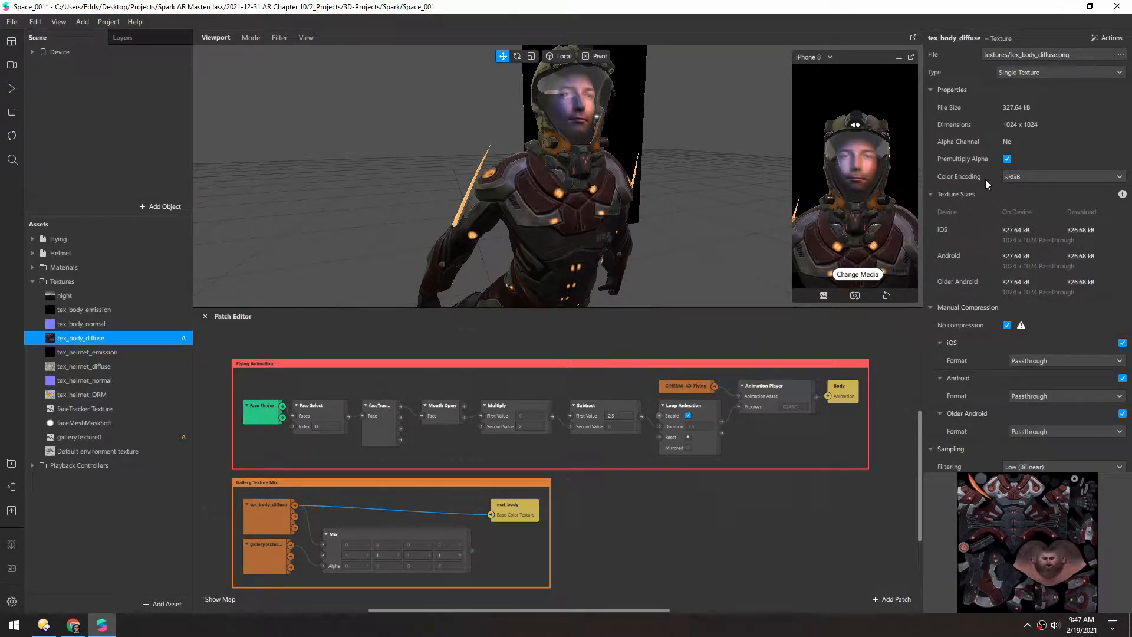
pyautogui.click(73, 380)
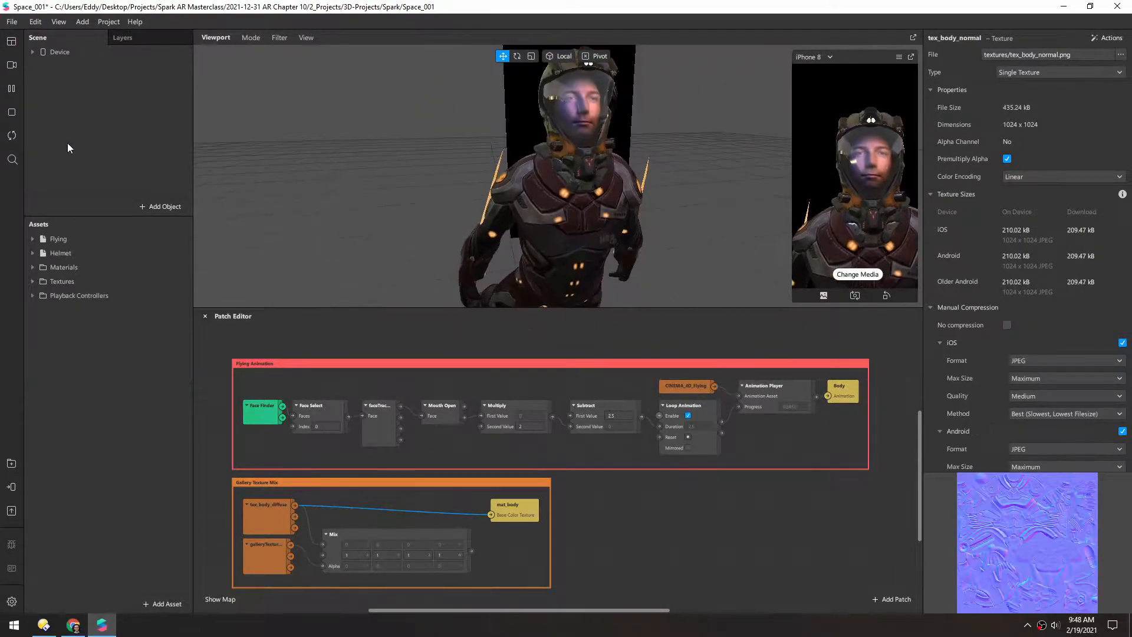
# Expand the scene hierarchy through the Body skeleton down to the objects nested under mixamorig_Head.
pyautogui.click(33, 52)
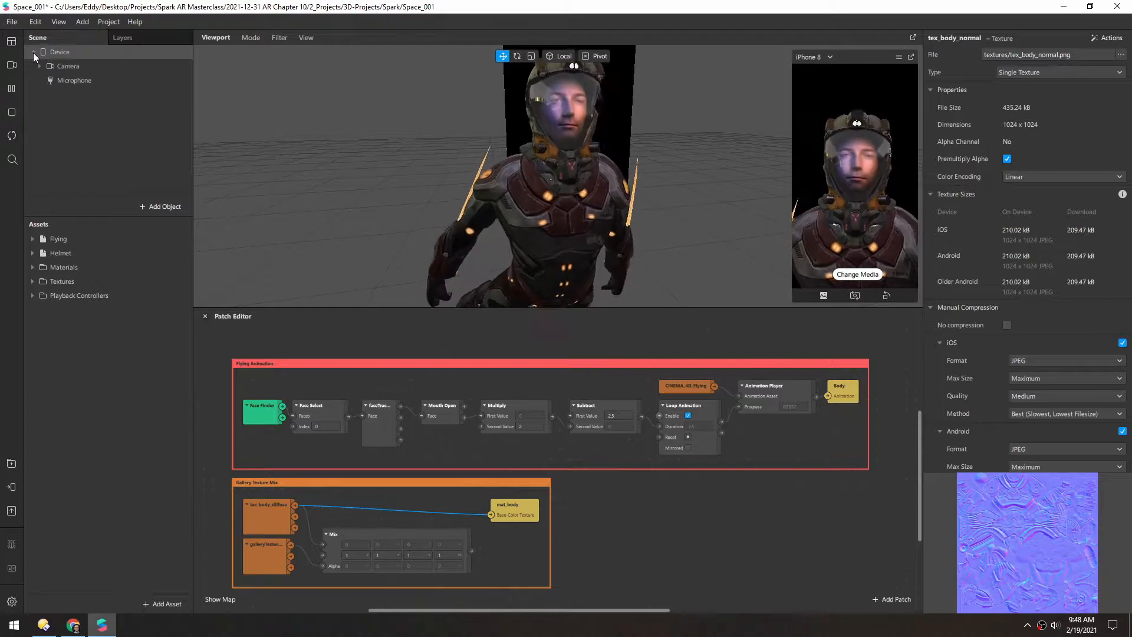
pyautogui.click(47, 80)
pyautogui.click(54, 108)
pyautogui.click(61, 123)
pyautogui.click(69, 137)
pyautogui.click(75, 151)
pyautogui.click(82, 166)
pyautogui.click(89, 179)
pyautogui.click(96, 194)
pyautogui.click(103, 208)
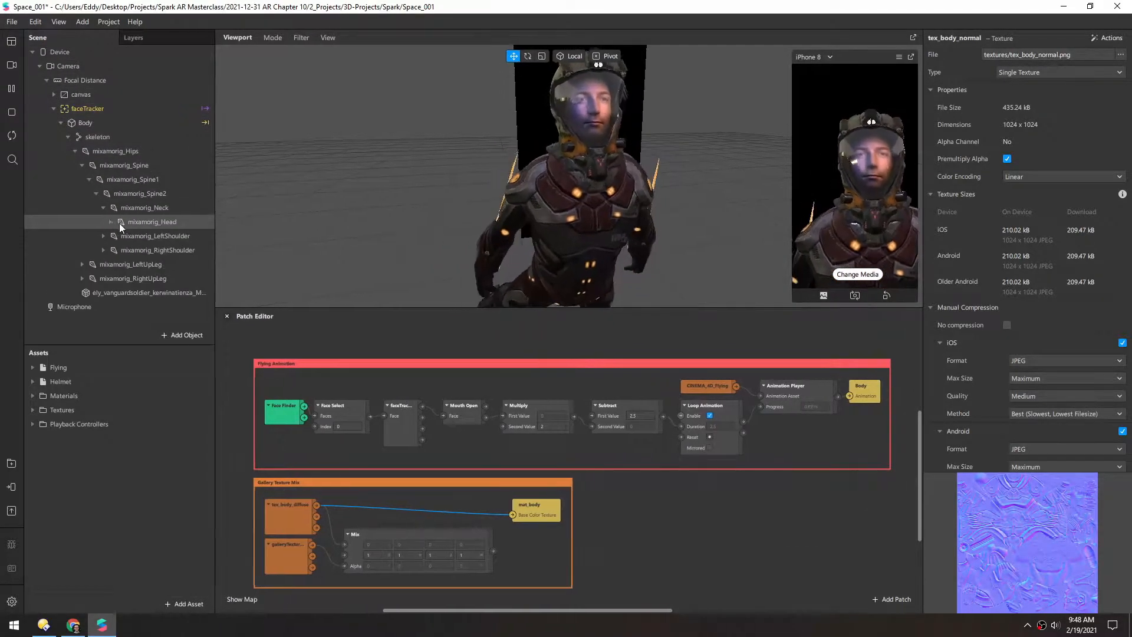
pyautogui.click(111, 222)
pyautogui.click(117, 250)
# Scale the object nested under mixamorig_Head to 1.1 on all three axes.
pyautogui.click(155, 280)
pyautogui.click(1007, 196)
pyautogui.write('1.1')
pyautogui.press('Tab')
pyautogui.write('1.1')
pyautogui.press('Tab')
pyautogui.write('1.1')
pyautogui.press('Return')
# Collapse the whole Body hierarchy and clear the selection.
pyautogui.rightClick(82, 113)
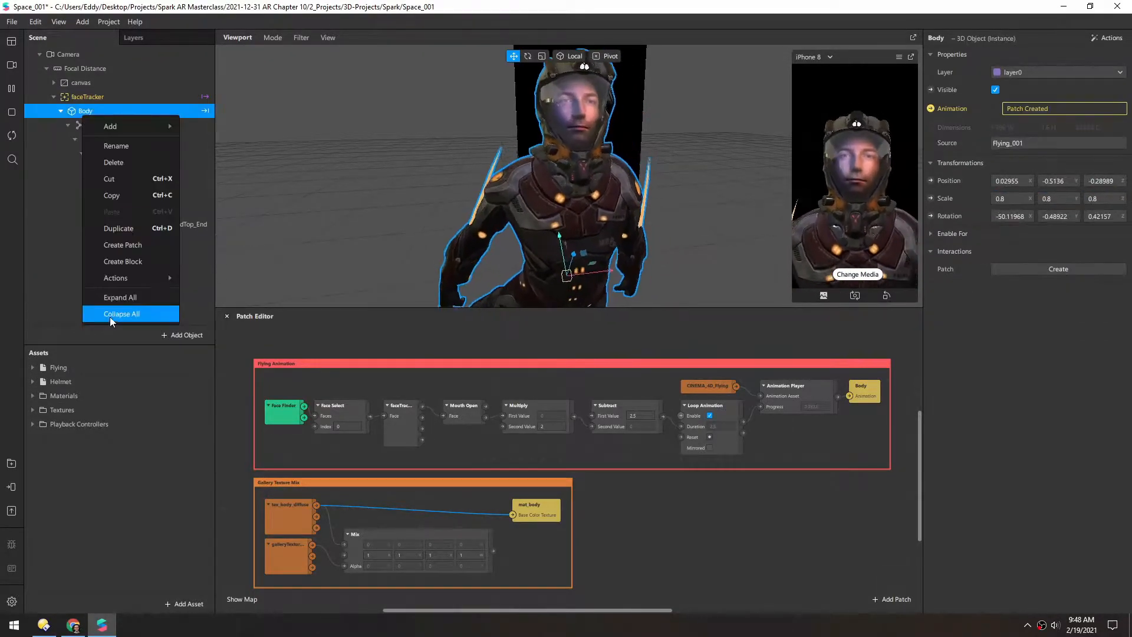
pyautogui.click(109, 316)
pyautogui.click(126, 229)
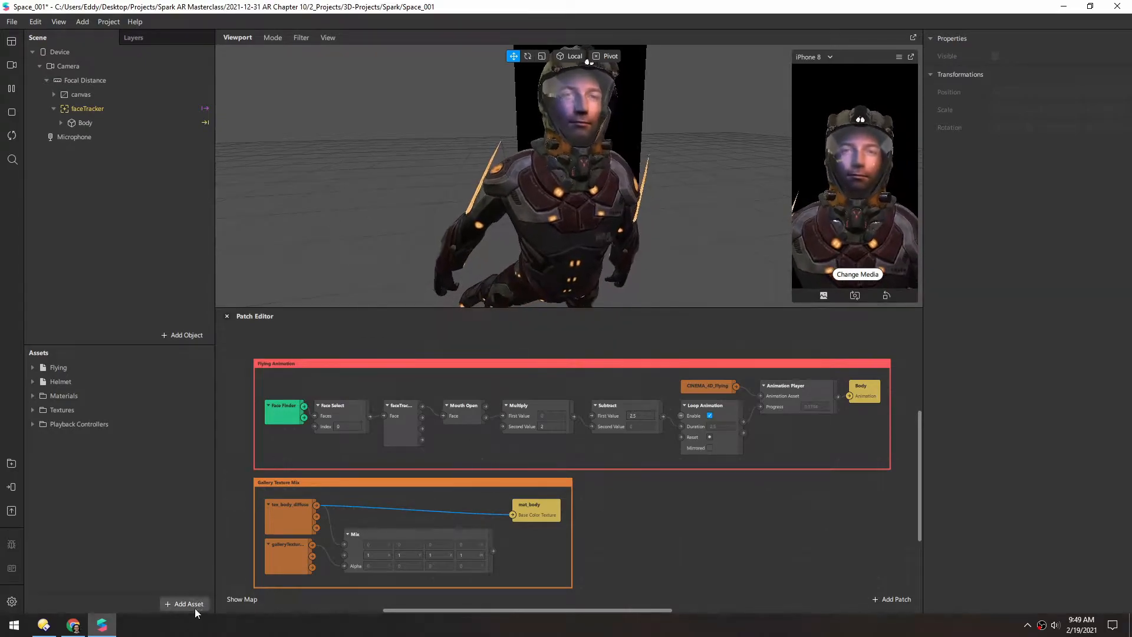
# Import the Hires Sphere Primitive from the AR Library's 3D Shapes collection.
pyautogui.click(178, 604)
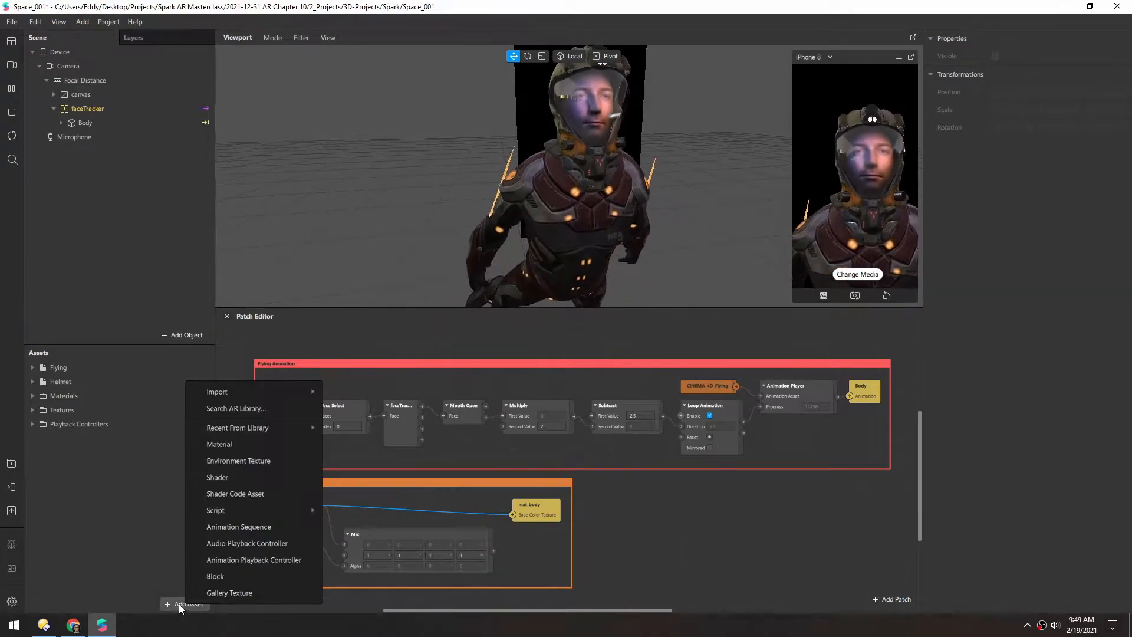
pyautogui.click(236, 409)
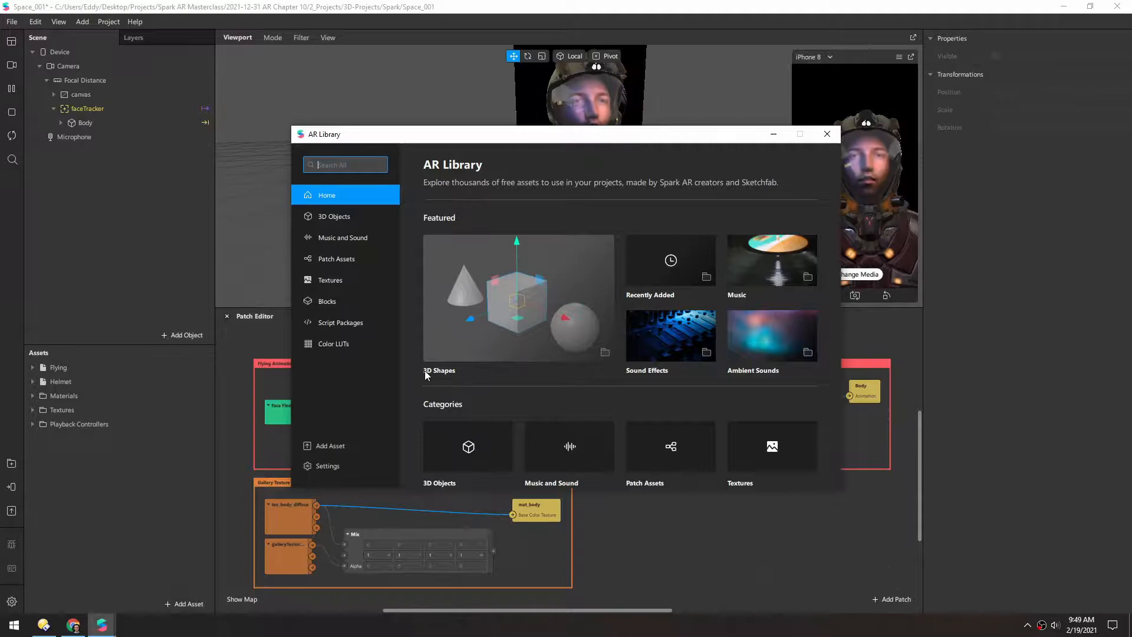
pyautogui.click(510, 303)
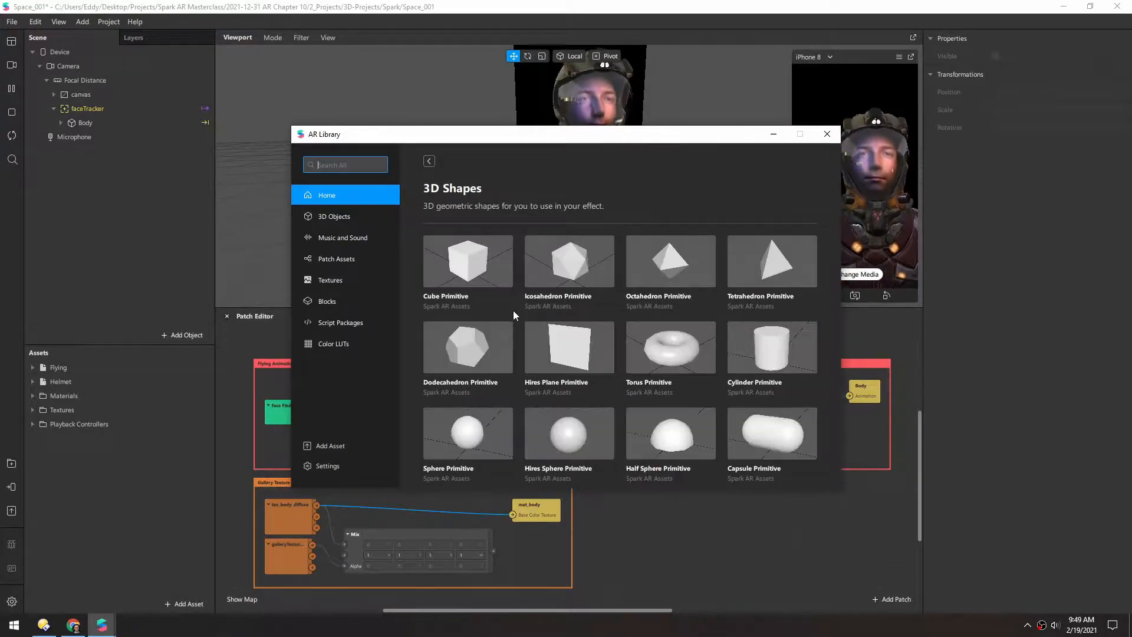
pyautogui.click(572, 430)
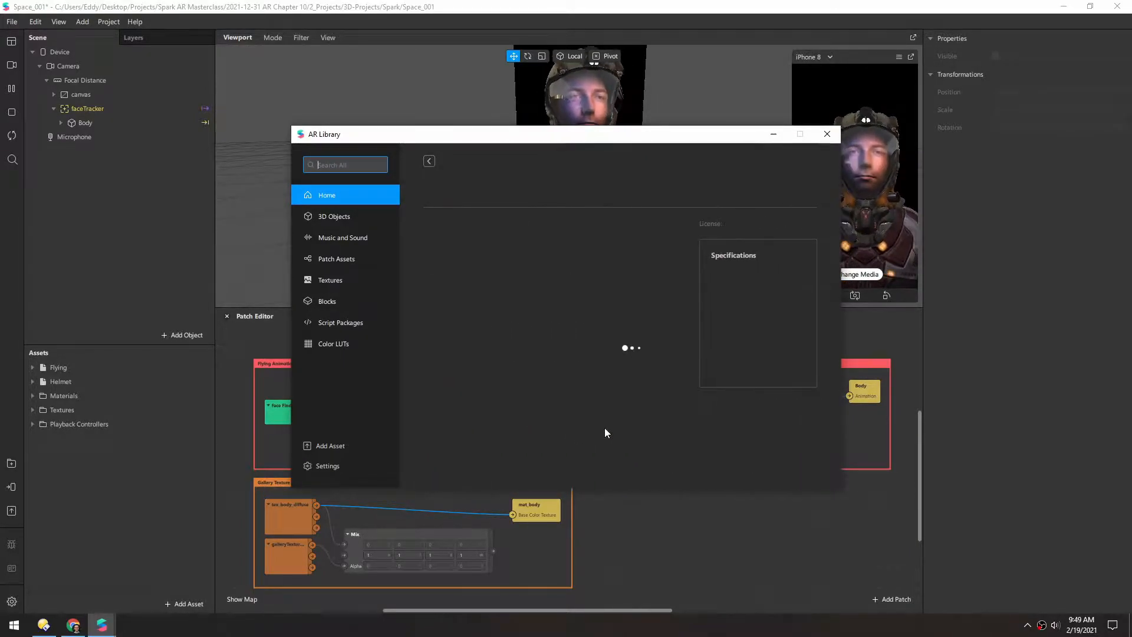
pyautogui.click(775, 189)
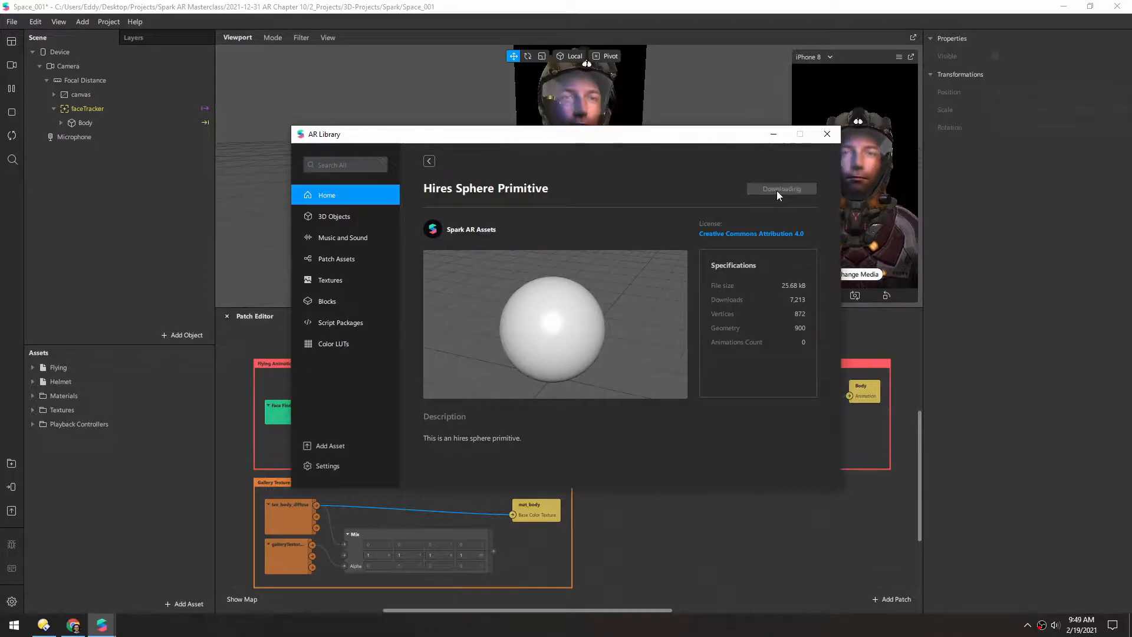
pyautogui.click(776, 188)
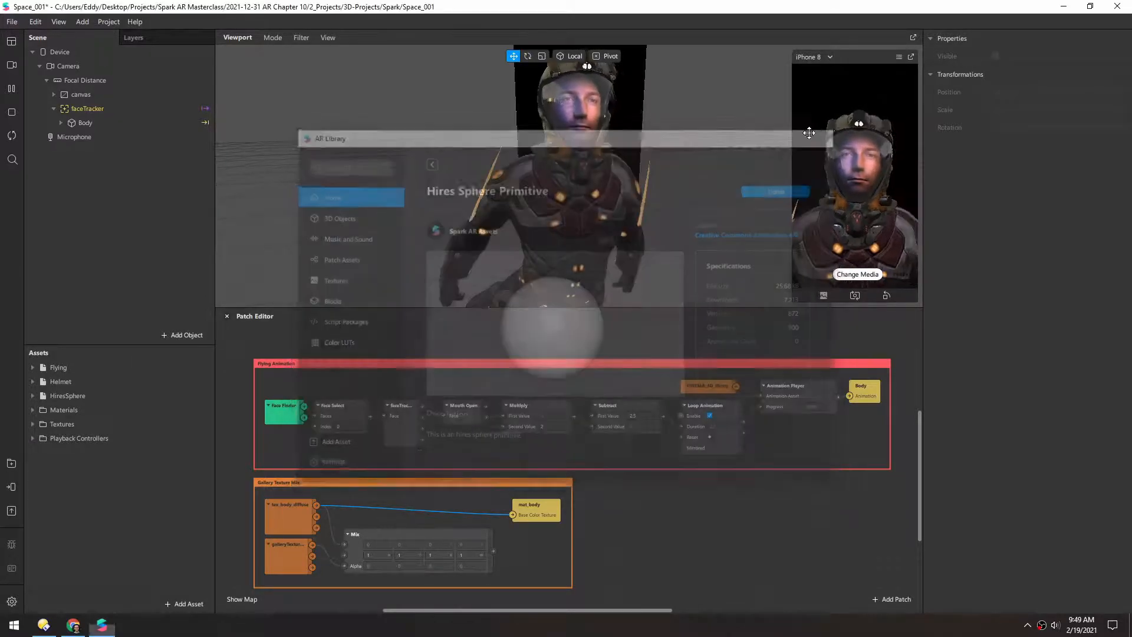
# Add the HiresSphere asset to the scene and nest it under faceTracker beside Body.
pyautogui.click(33, 396)
pyautogui.moveTo(51, 411); pyautogui.dragTo(72, 205)
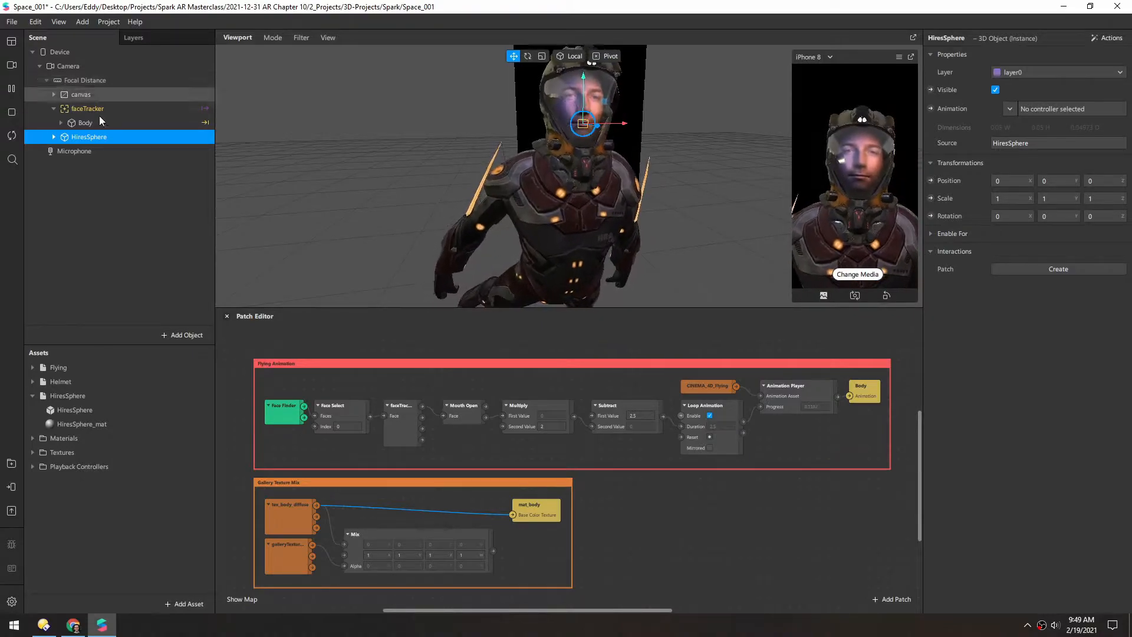
pyautogui.moveTo(63, 141); pyautogui.dragTo(89, 113)
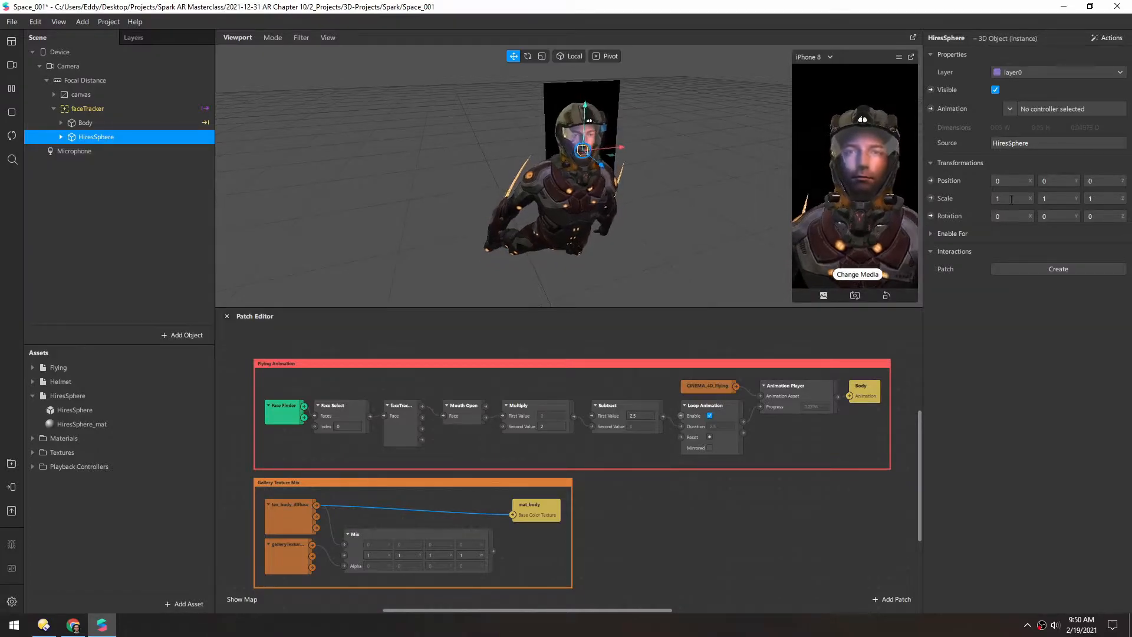
# Set the HiresSphere object's scale to 10 on all three axes.
pyautogui.write('0')
pyautogui.press('Return')
pyautogui.click(1058, 201)
pyautogui.write('0')
pyautogui.press('Return')
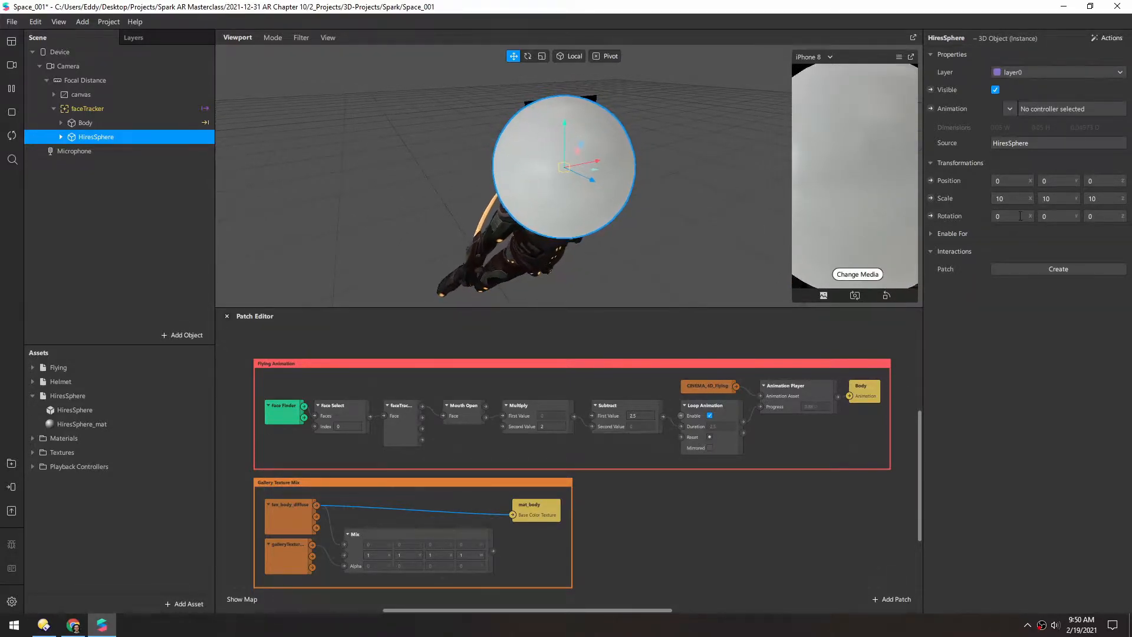
# Set HiresSphere_mat's shader type to Flat and its cull mode to Front.
pyautogui.click(61, 136)
pyautogui.click(78, 152)
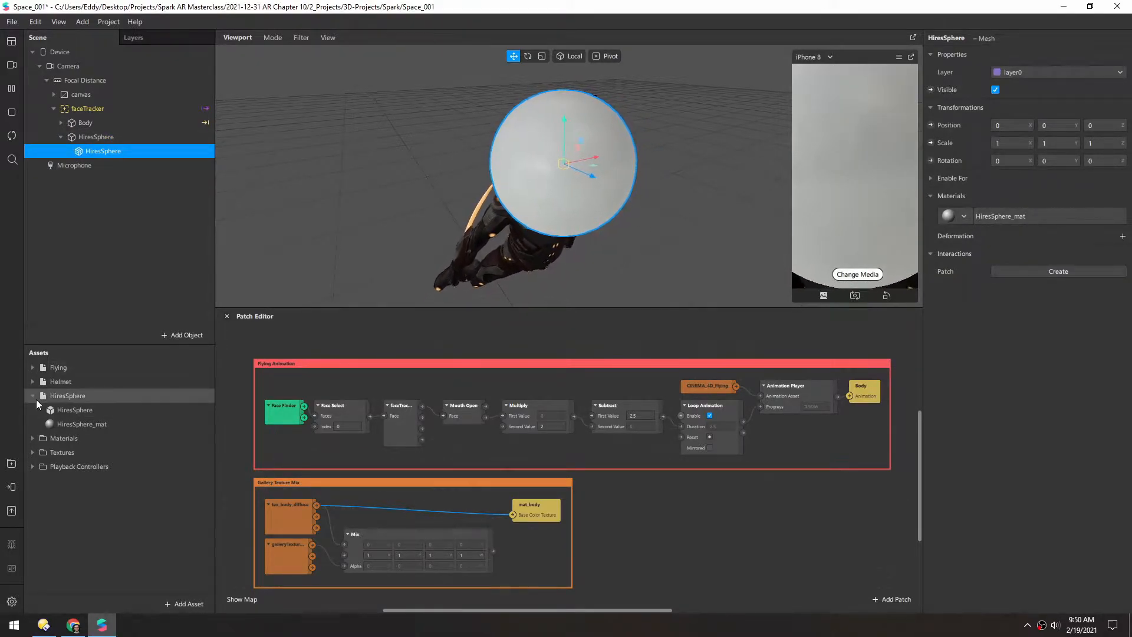
pyautogui.click(70, 409)
pyautogui.click(996, 214)
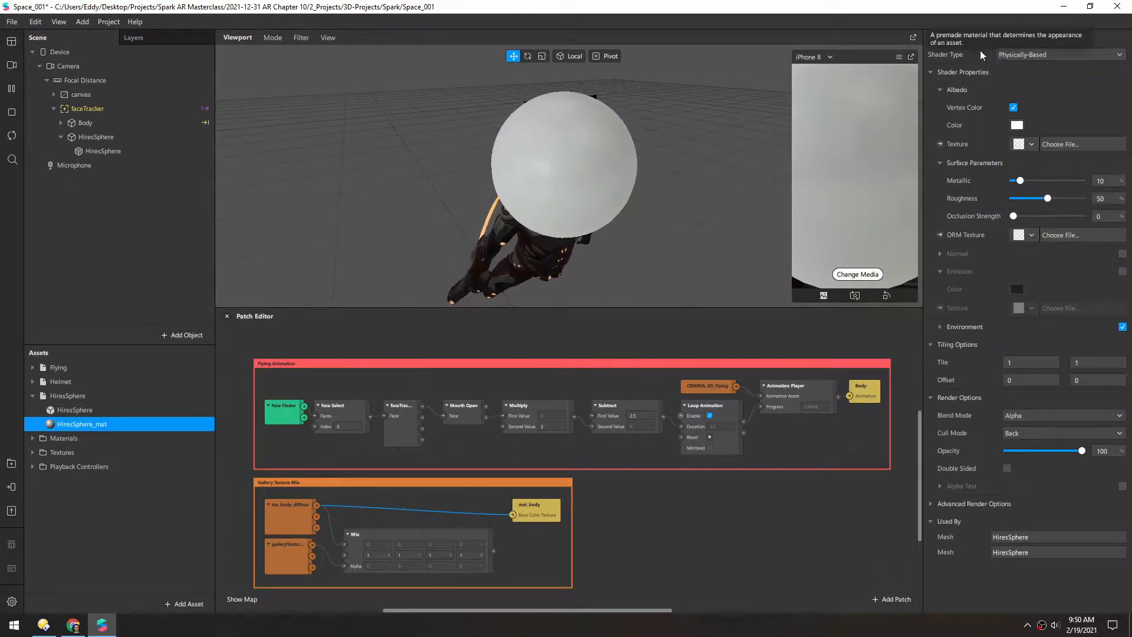
pyautogui.click(1013, 54)
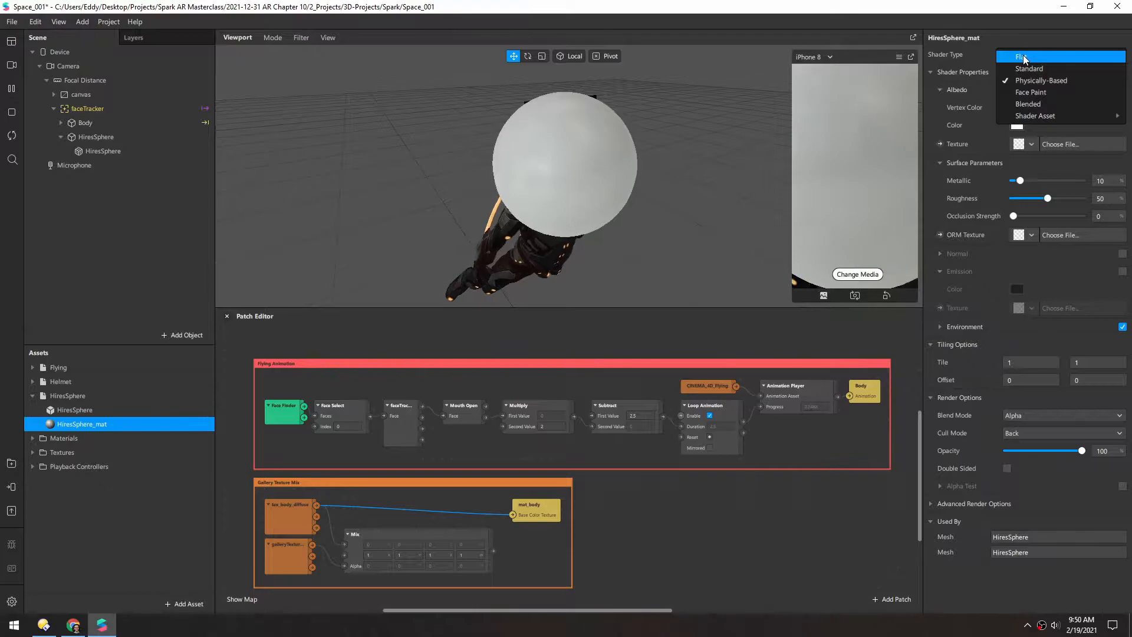
pyautogui.click(1023, 54)
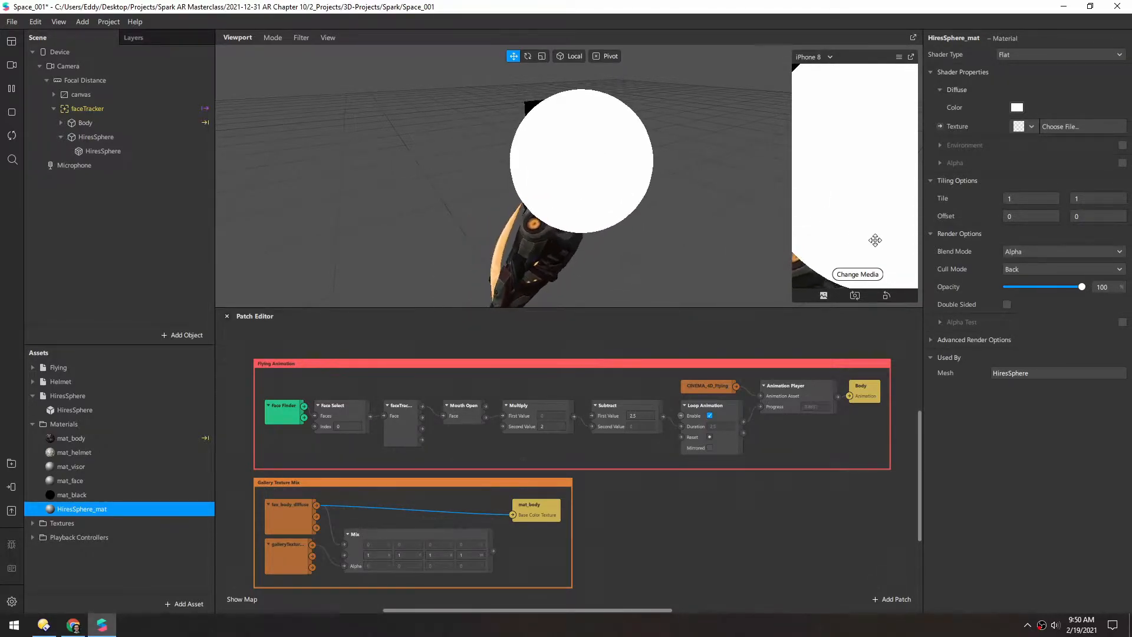
pyautogui.click(1016, 270)
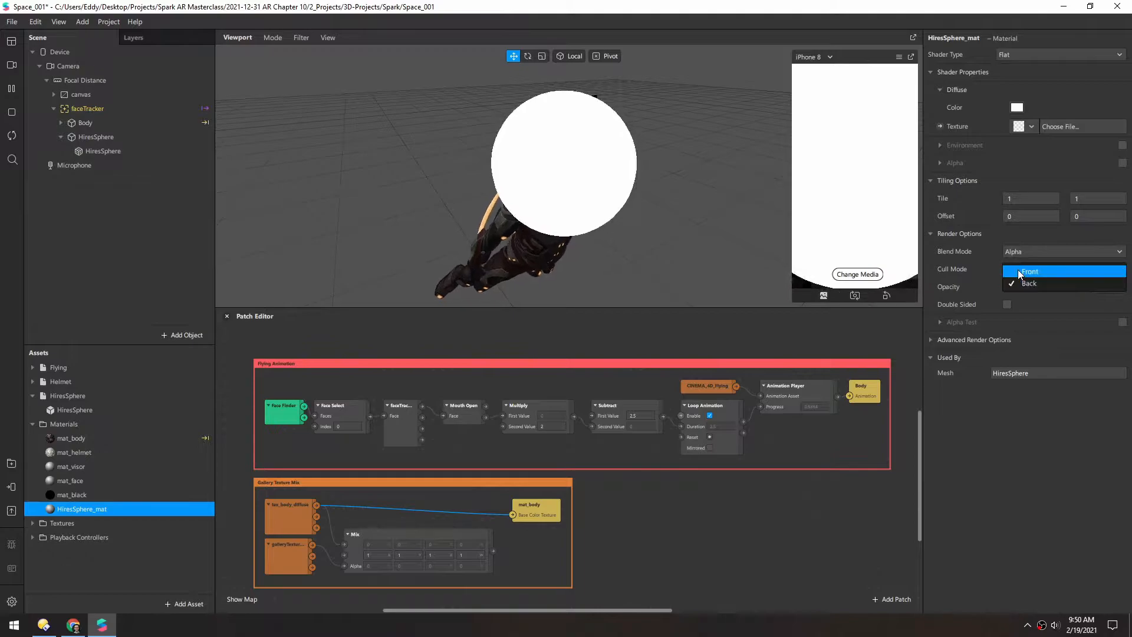
pyautogui.click(1029, 272)
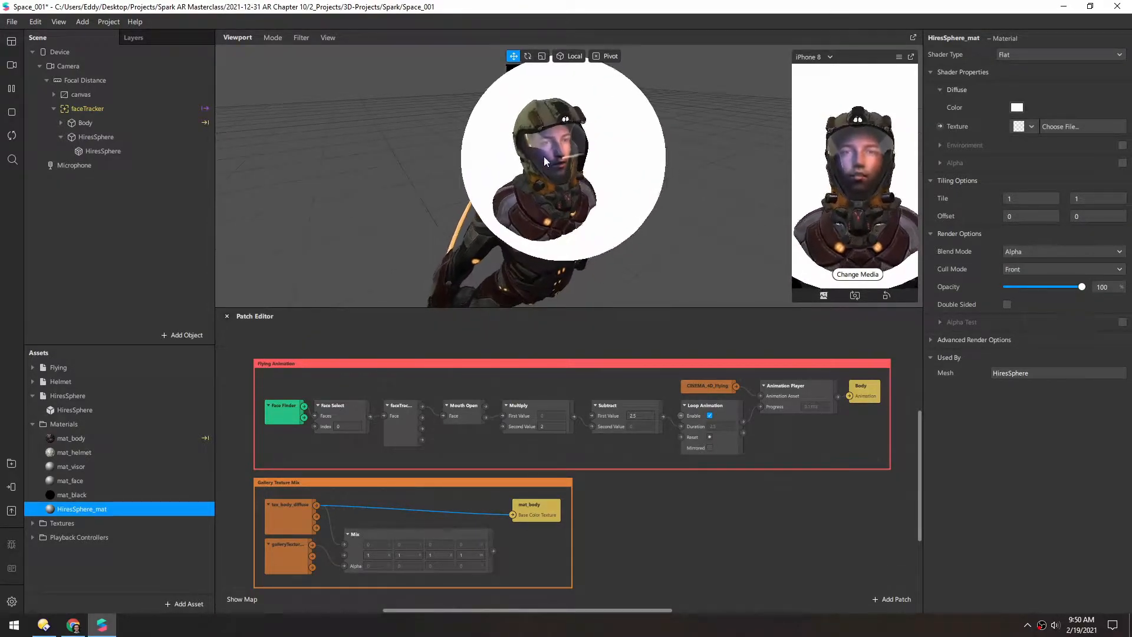
# Set the parent HiresSphere object's scale to 100 on all three axes.
pyautogui.click(96, 137)
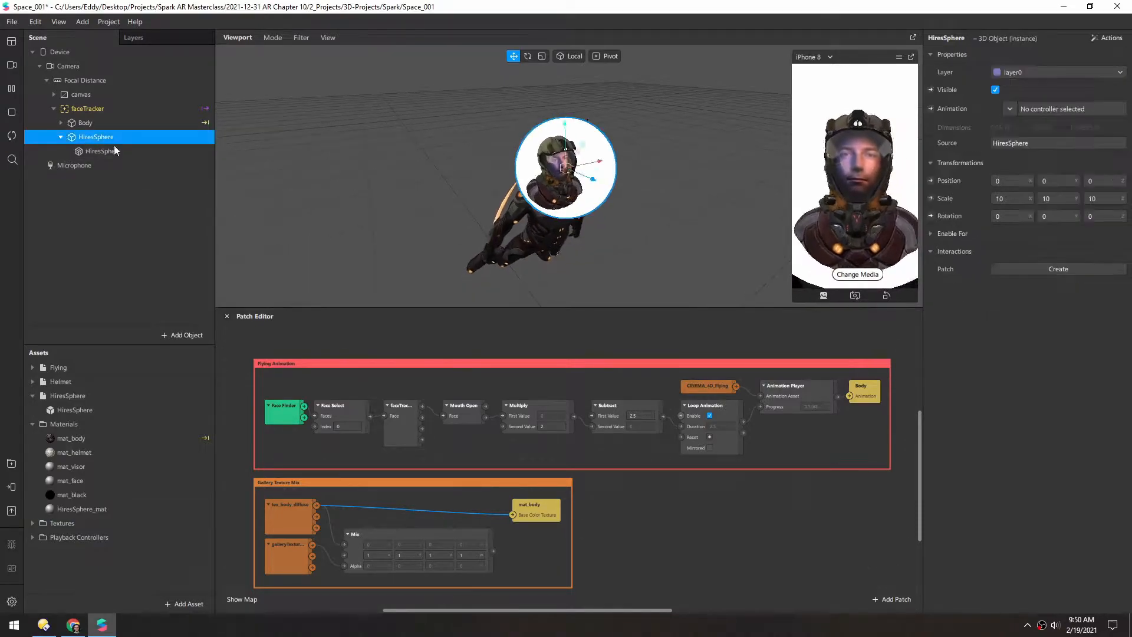
pyautogui.click(1014, 199)
pyautogui.write('0')
pyautogui.press('Return')
pyautogui.click(1060, 199)
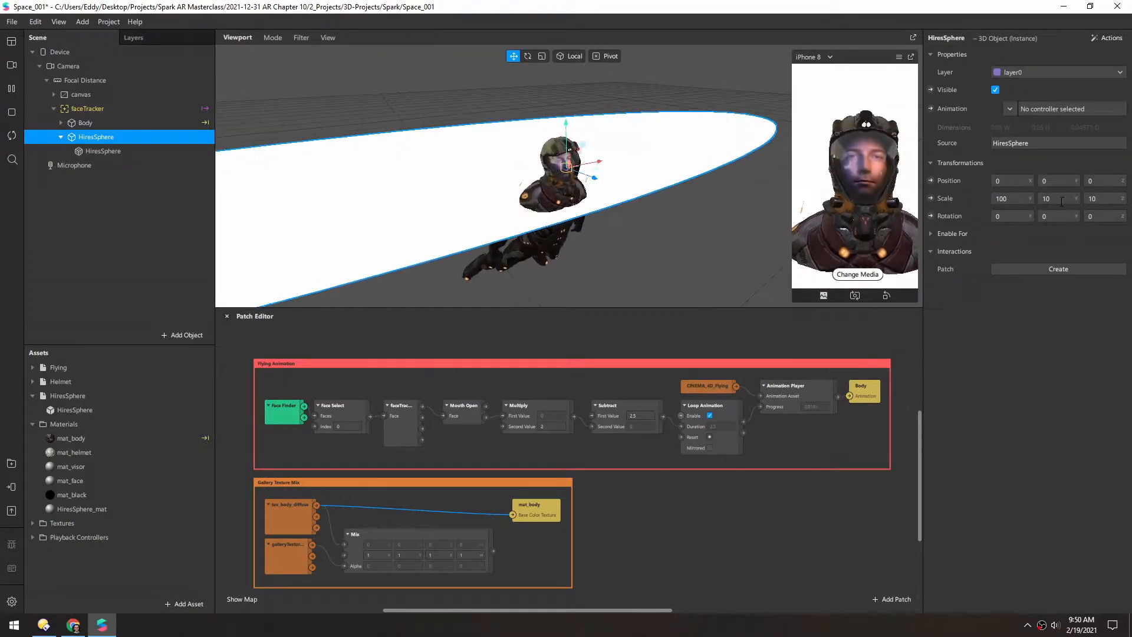
pyautogui.write('0')
pyautogui.press('Return')
pyautogui.click(1106, 199)
pyautogui.write('0')
pyautogui.press('Return')
# Examine the enlarged sphere around the astronaut from outside and from within.
pyautogui.scroll(-5, 547, 183)
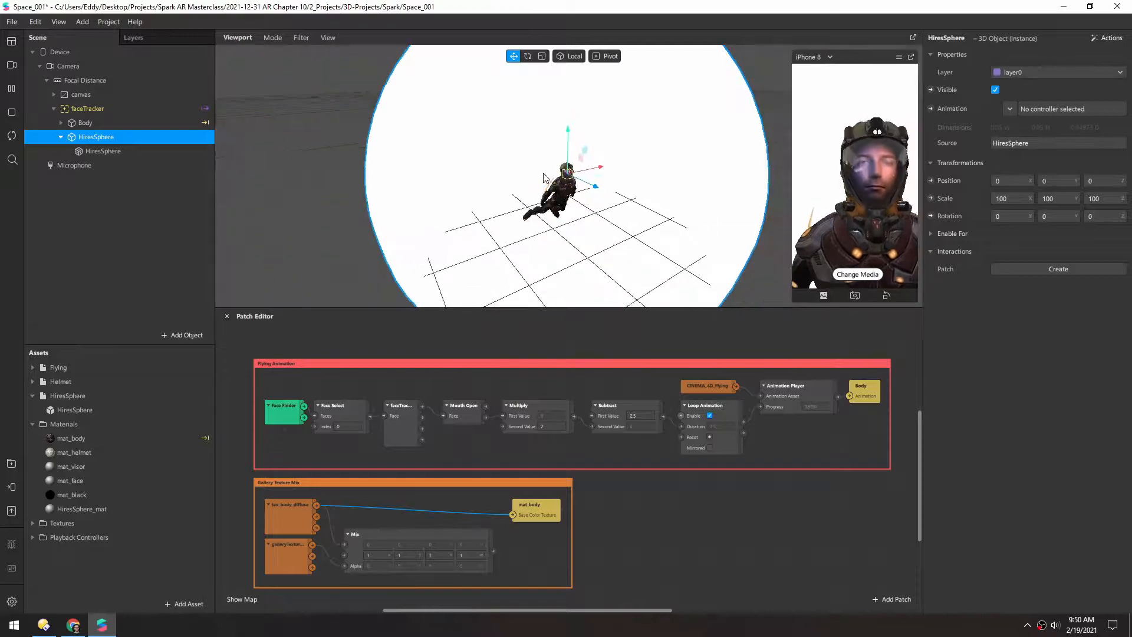
pyautogui.scroll(3, 546, 182)
pyautogui.scroll(-2, 547, 183)
pyautogui.keyDown('alt'); pyautogui.moveTo(547, 183); pyautogui.dragTo(576, 263); pyautogui.keyUp('alt')
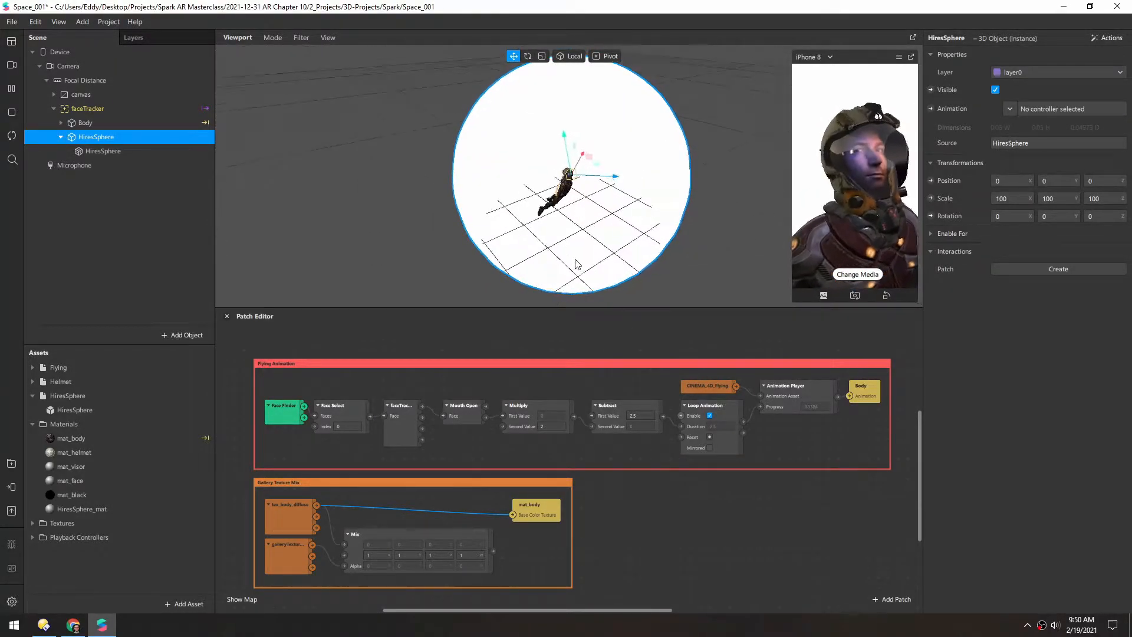
pyautogui.scroll(5, 549, 102)
pyautogui.keyDown('alt'); pyautogui.moveTo(543, 159); pyautogui.dragTo(477, 139); pyautogui.keyUp('alt')
pyautogui.keyDown('alt'); pyautogui.moveTo(594, 139); pyautogui.dragTo(529, 203); pyautogui.keyUp('alt')
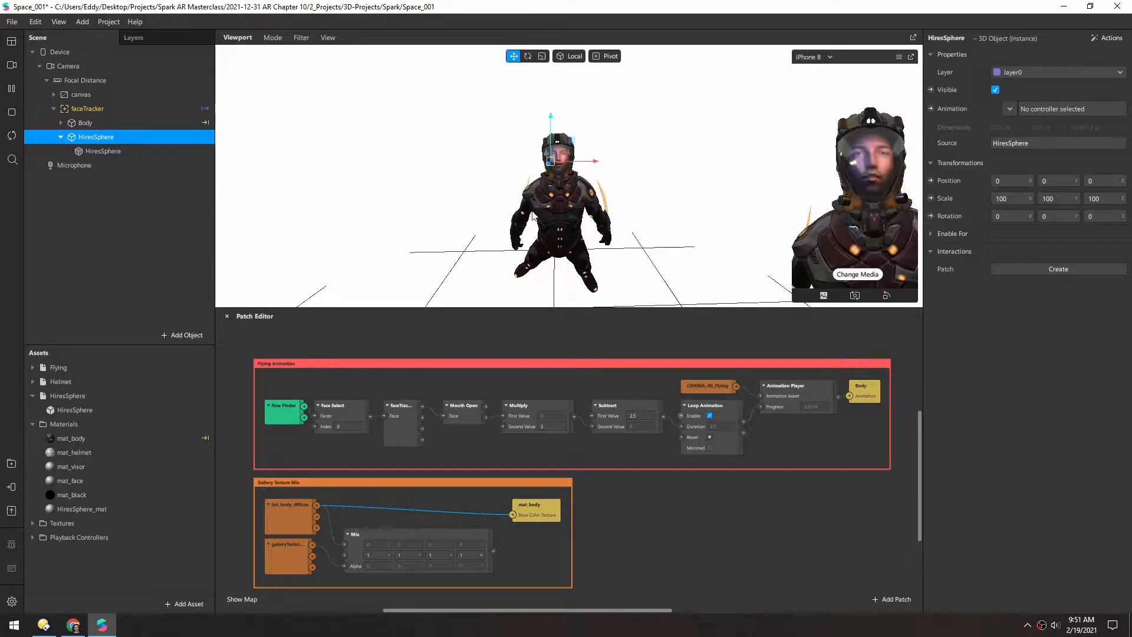
# Rename the sphere's material HiresSphere_mat as mat_starBackground.
pyautogui.scroll(-5, 524, 219)
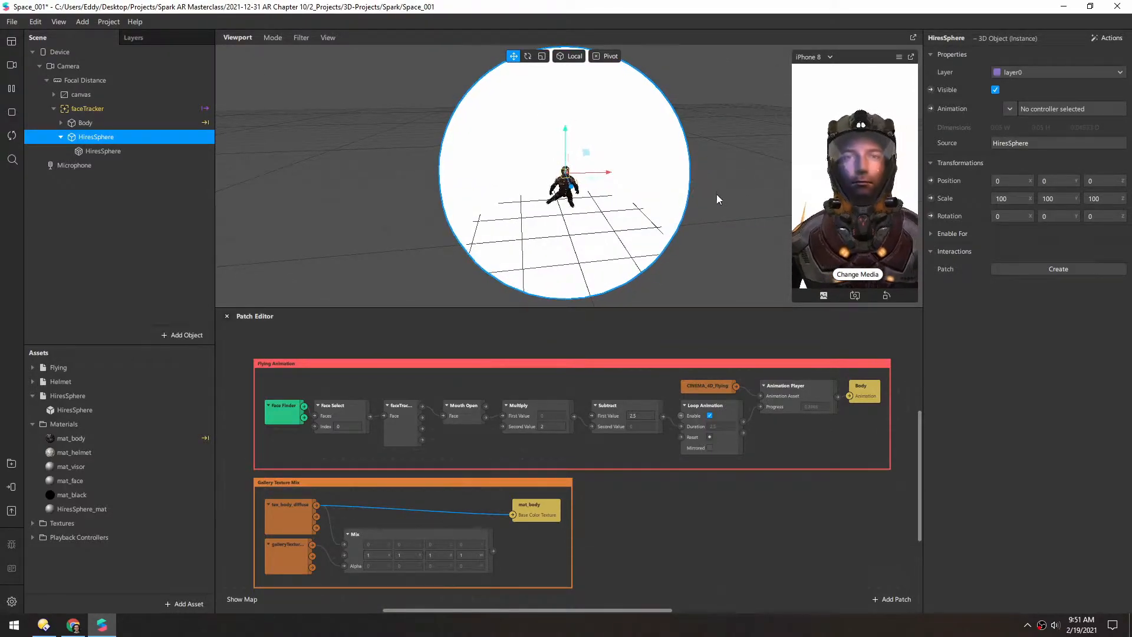
pyautogui.scroll(3, 536, 193)
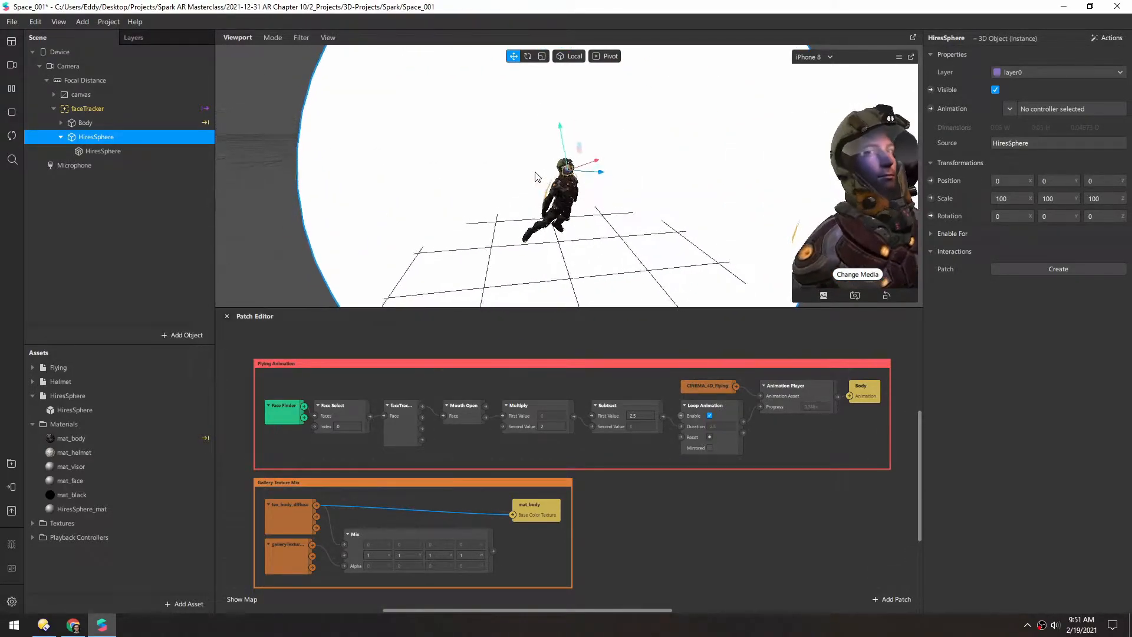
pyautogui.click(94, 151)
pyautogui.click(1054, 216)
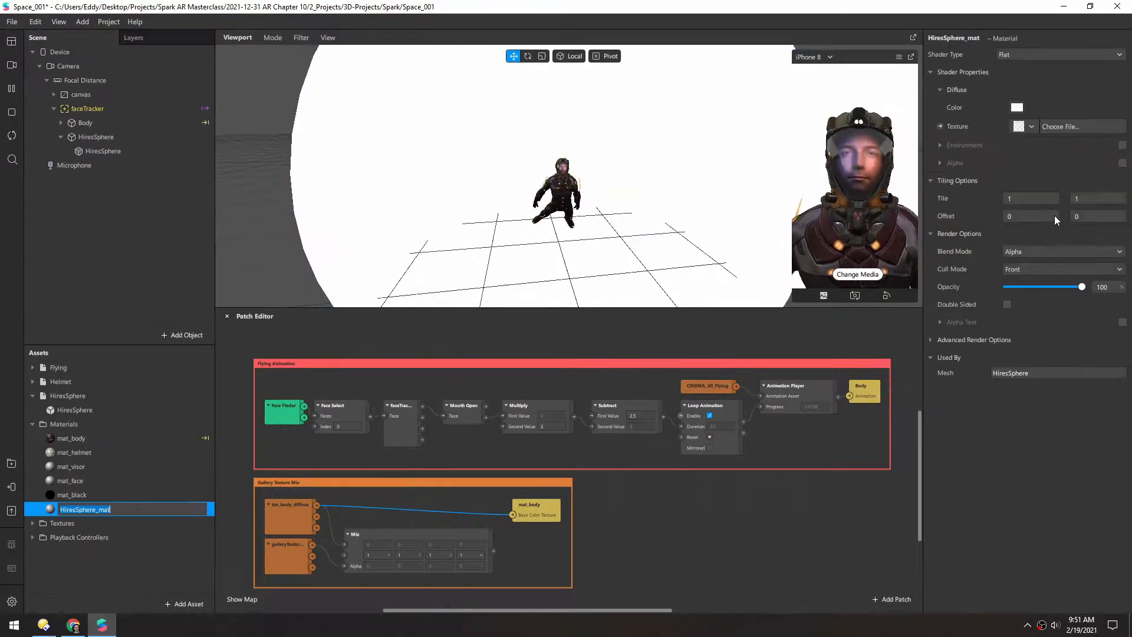
pyautogui.doubleClick(91, 508)
pyautogui.write('Background')
pyautogui.press('Return')
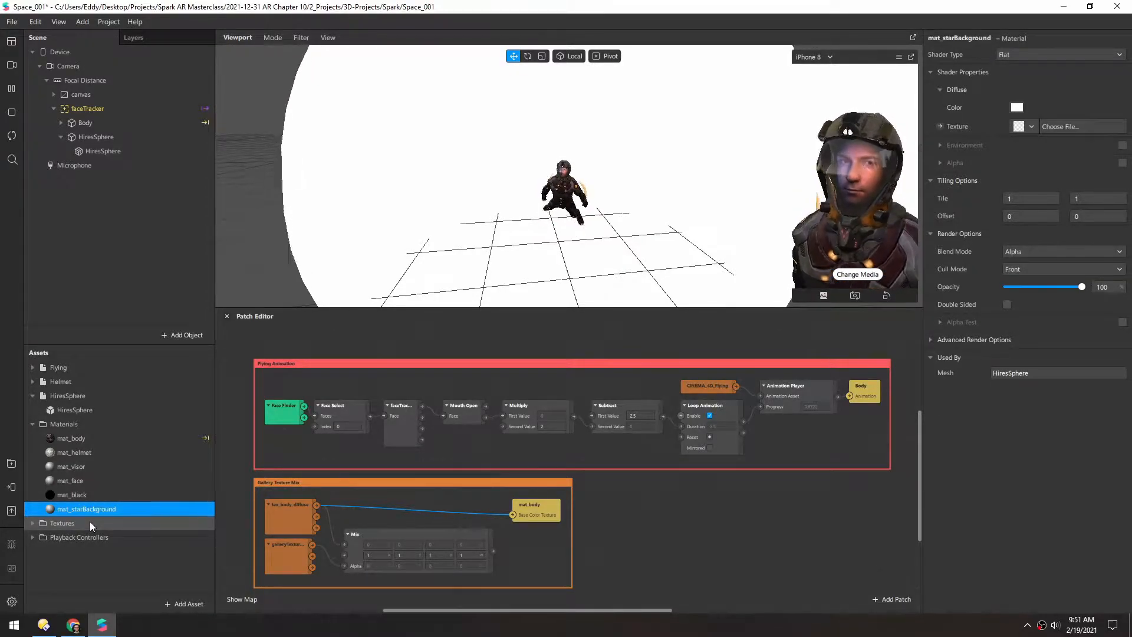
# Import all laser, nebula, planet and space texture files from the project's Textures folder into the assets, leaving out tex_flowerPattern.jpg.
pyautogui.click(44, 625)
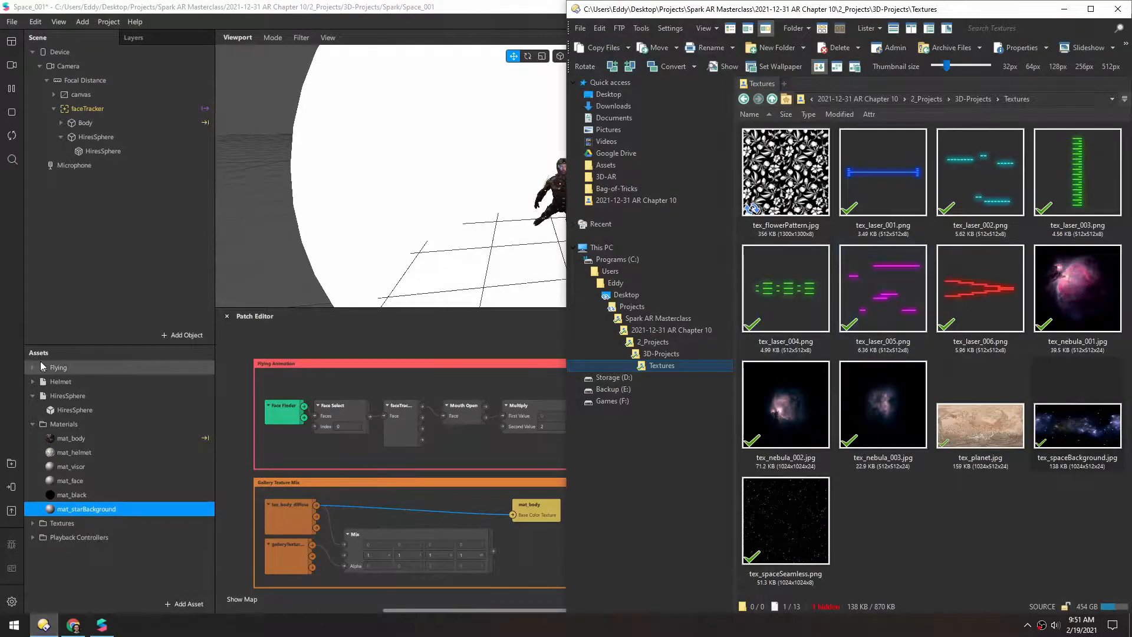
pyautogui.moveTo(69, 346); pyautogui.dragTo(66, 215)
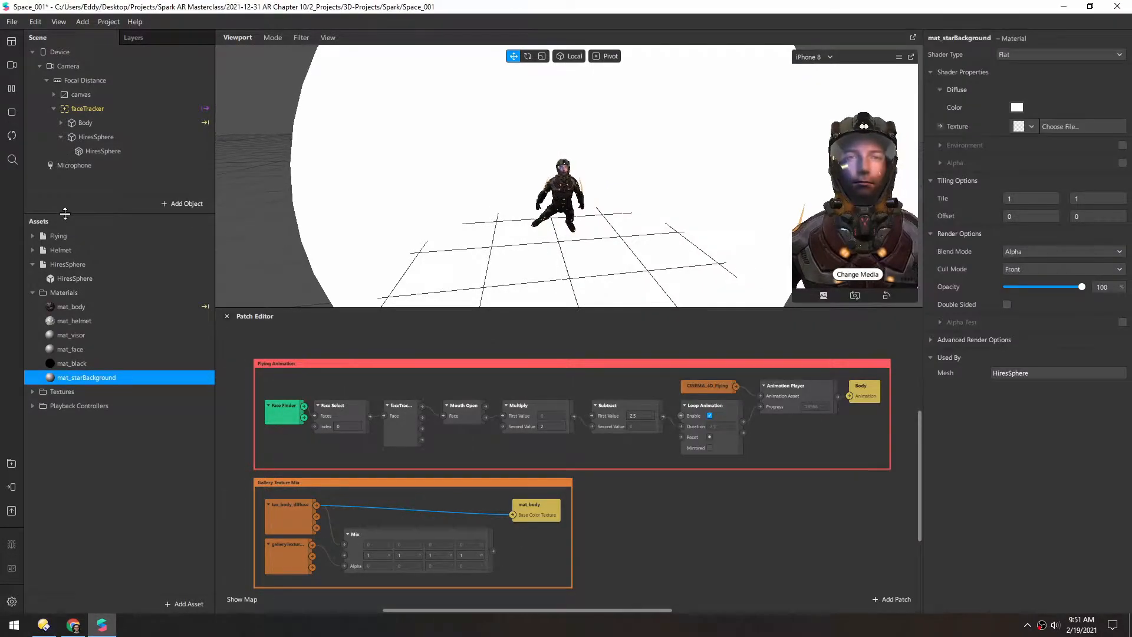
pyautogui.click(40, 624)
pyautogui.keyDown('ctrl'); pyautogui.click(955, 182); pyautogui.keyUp('ctrl')
pyautogui.keyDown('ctrl'); pyautogui.click(1045, 172); pyautogui.keyUp('ctrl')
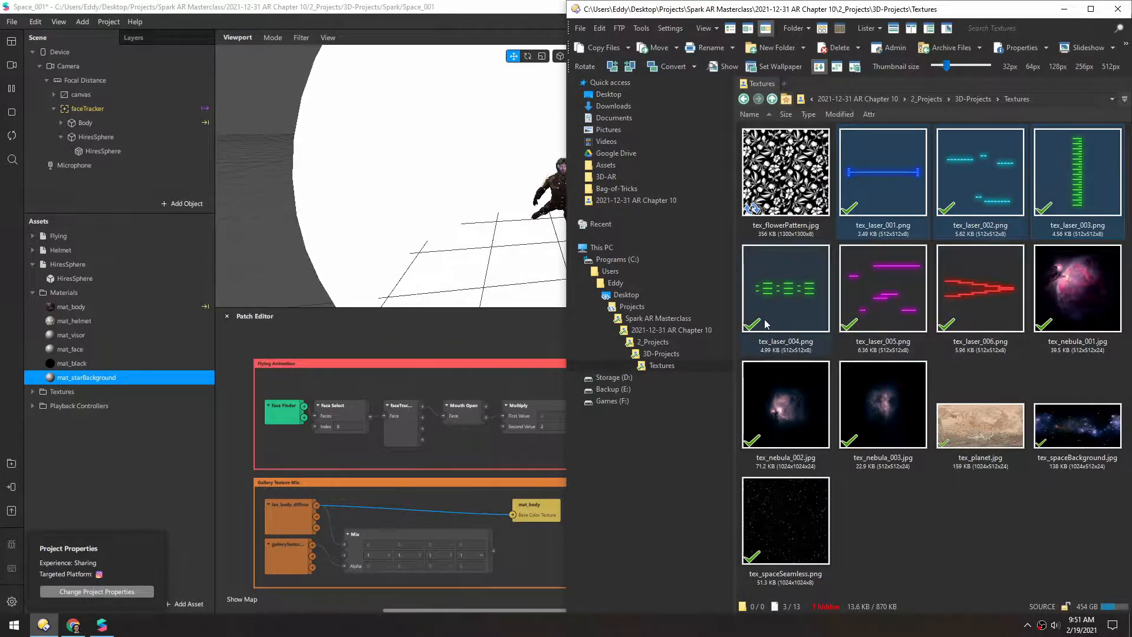
pyautogui.keyDown('ctrl'); pyautogui.click(947, 298); pyautogui.keyUp('ctrl')
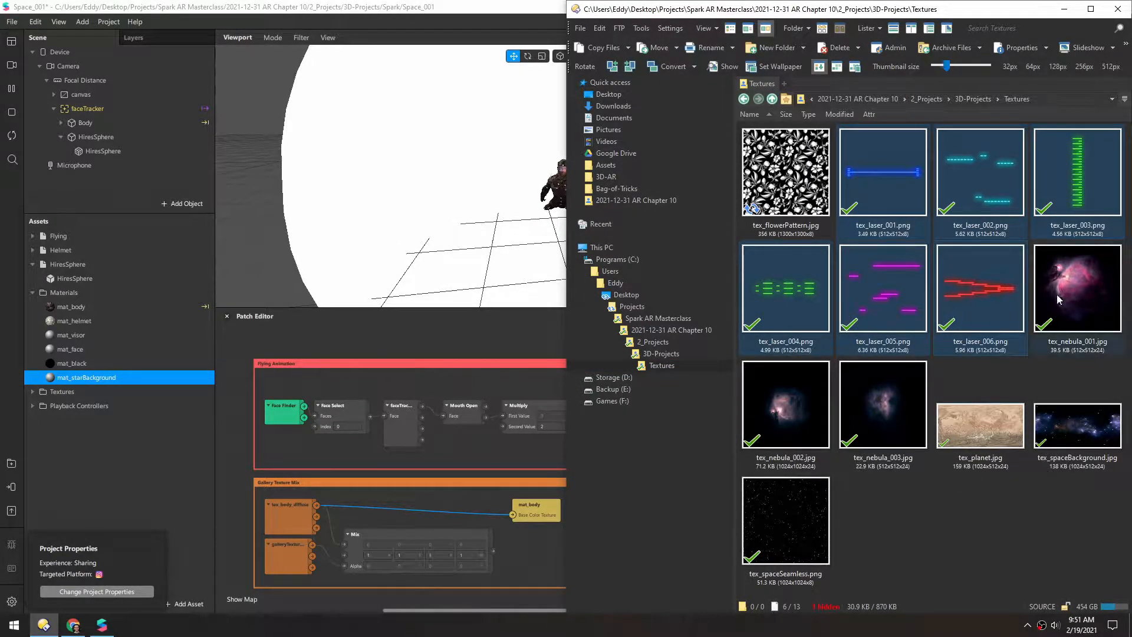
pyautogui.keyDown('ctrl'); pyautogui.click(861, 420); pyautogui.keyUp('ctrl')
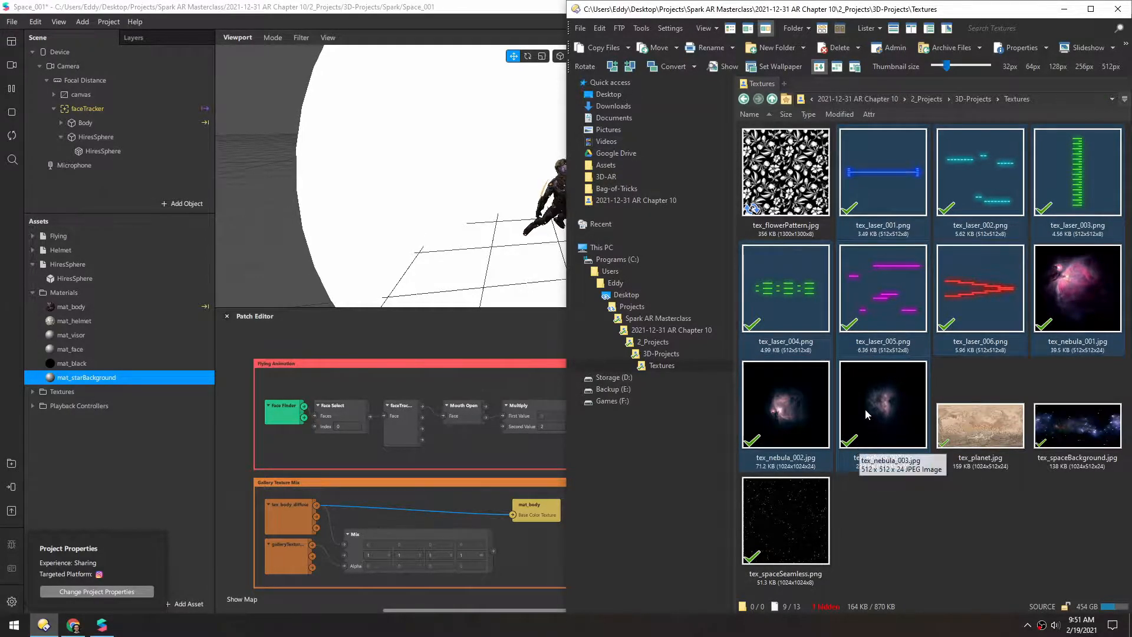
pyautogui.keyDown('ctrl'); pyautogui.click(981, 435); pyautogui.keyUp('ctrl')
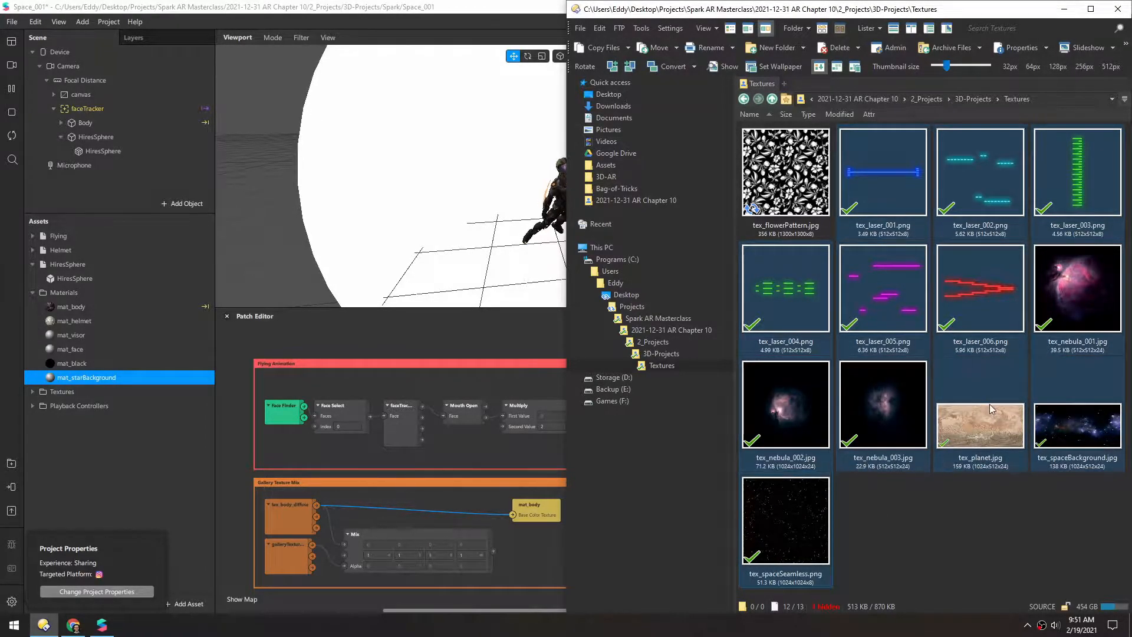
pyautogui.moveTo(967, 448); pyautogui.dragTo(126, 477)
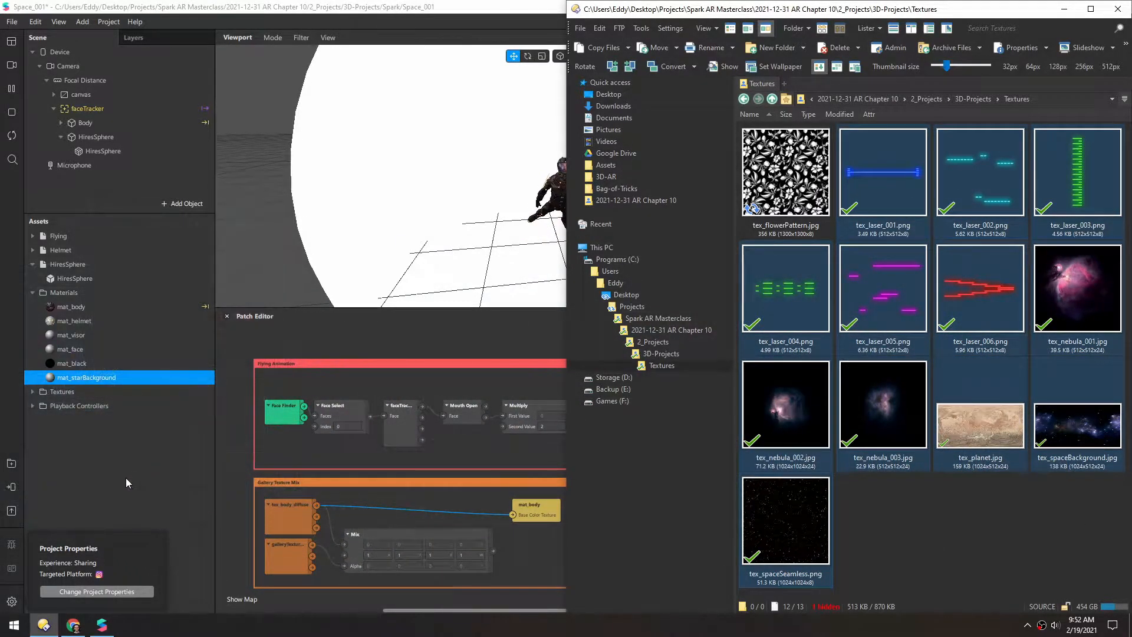
# Select the imported textures from tex_laser_001 through tex_nebula_002 and inspect their combined file size and compression settings.
pyautogui.click(32, 293)
pyautogui.scroll(-2, 79, 444)
pyautogui.scroll(1, 78, 444)
pyautogui.click(77, 402)
pyautogui.click(77, 417)
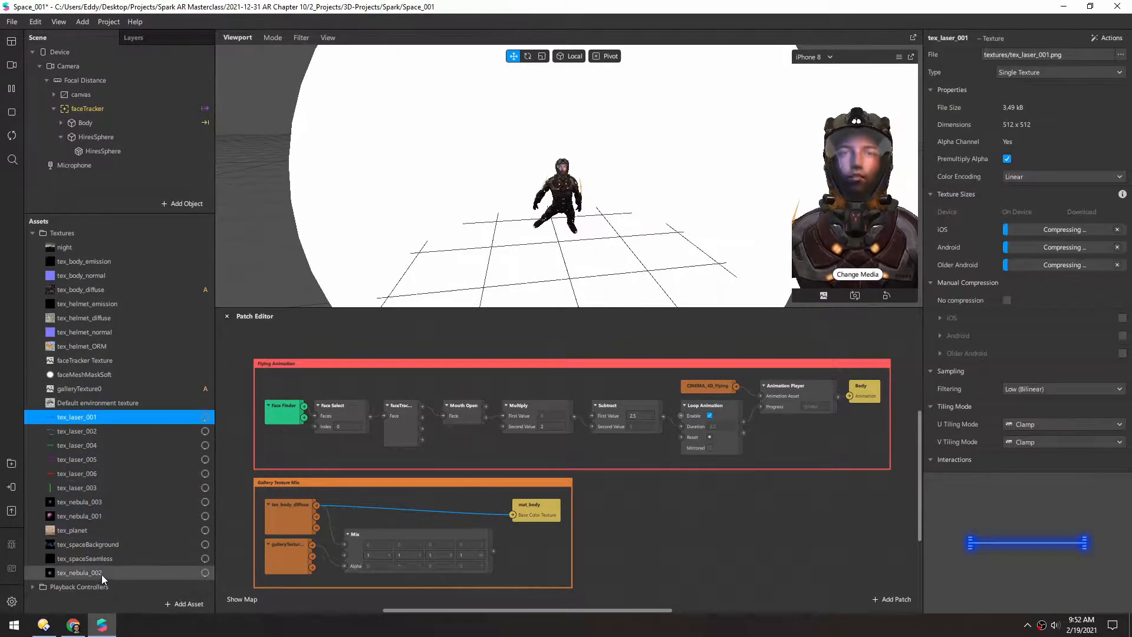
pyautogui.keyDown('shift'); pyautogui.click(102, 575); pyautogui.keyUp('shift')
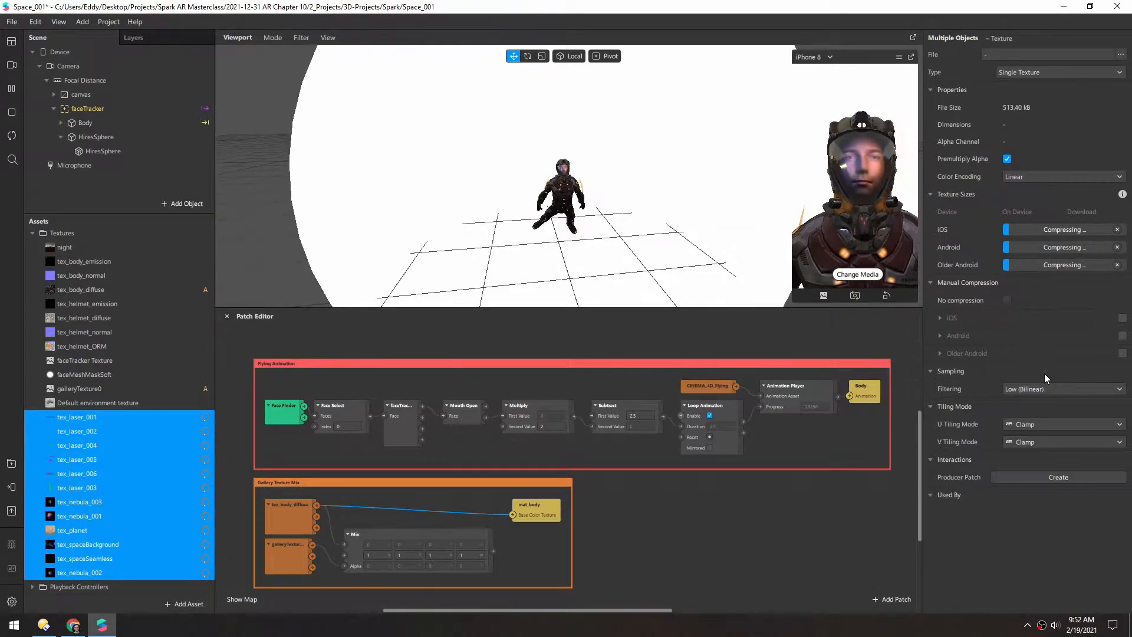
# Check the project's file sizes in the Asset Summary and return to the Patch Editor.
pyautogui.click(69, 404)
pyautogui.click(11, 44)
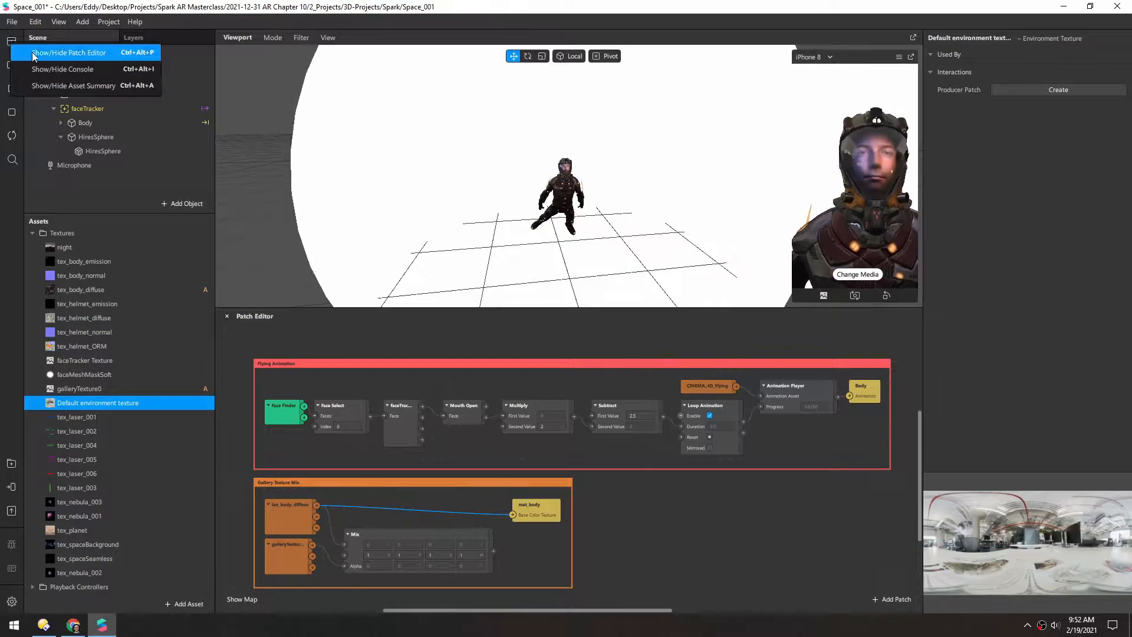
pyautogui.click(74, 86)
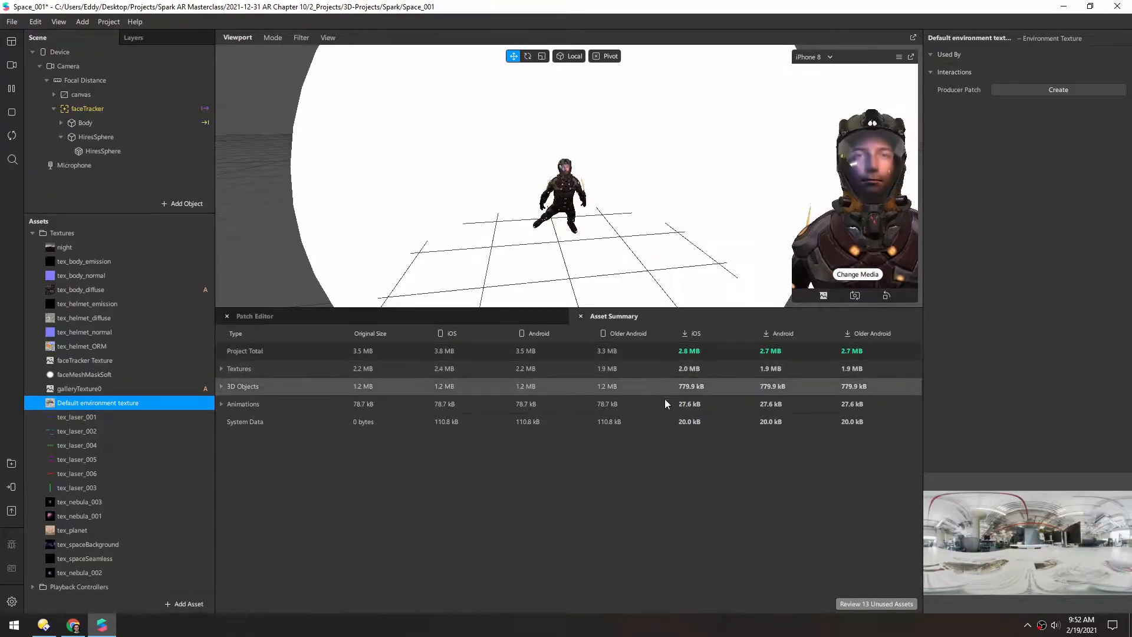
pyautogui.click(326, 317)
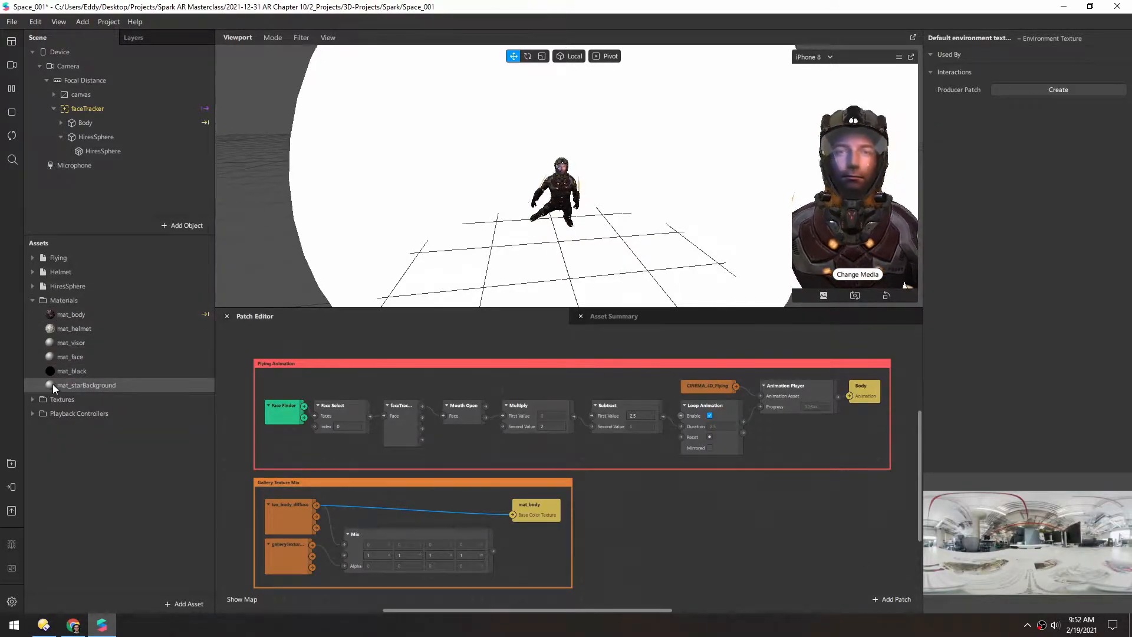
# Assign tex_spaceBackground as the diffuse texture of the mat_starBackground material.
pyautogui.click(50, 381)
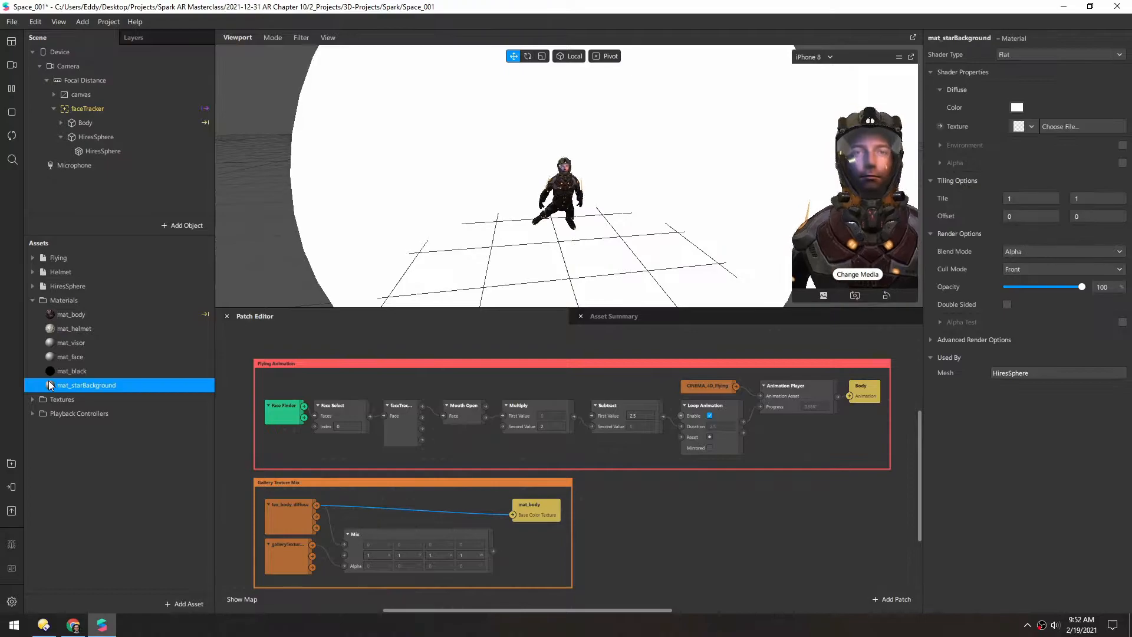
pyautogui.click(1031, 127)
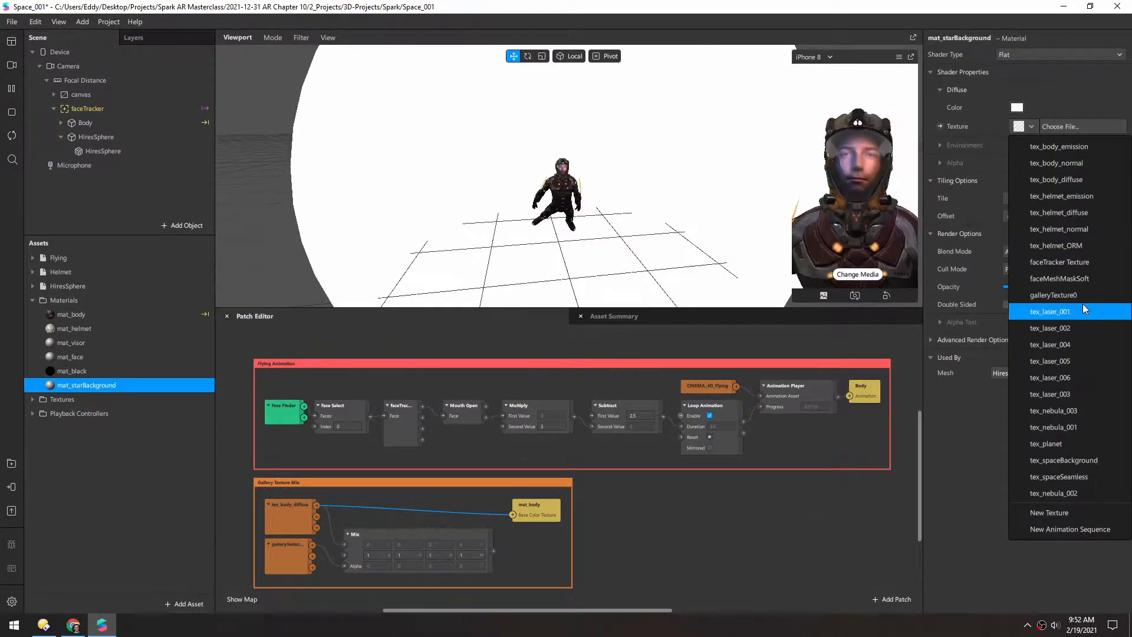
pyautogui.click(1060, 460)
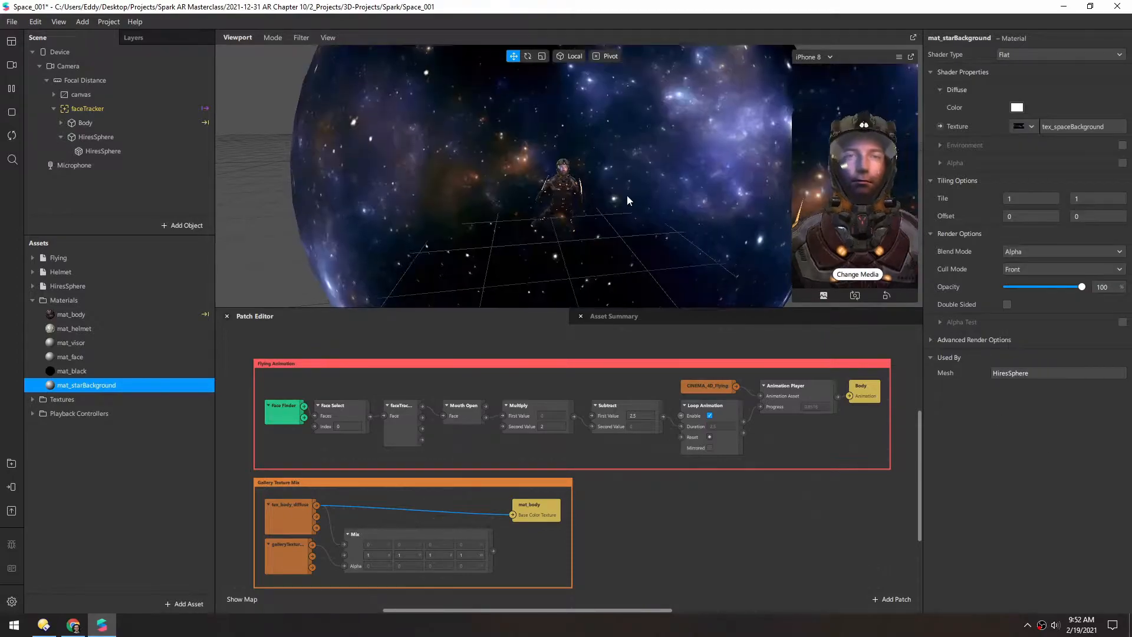
pyautogui.moveTo(579, 139)
pyautogui.mouseDown(button='middle')
pyautogui.moveTo(708, 122)
pyautogui.moveTo(639, 224)
pyautogui.moveTo(531, 148)
pyautogui.moveTo(584, 144)
pyautogui.mouseUp(button='middle')
# Try tex_spaceSeamless as mat_starBackground's diffuse texture and inspect the star pattern inside the sphere.
pyautogui.click(1032, 125)
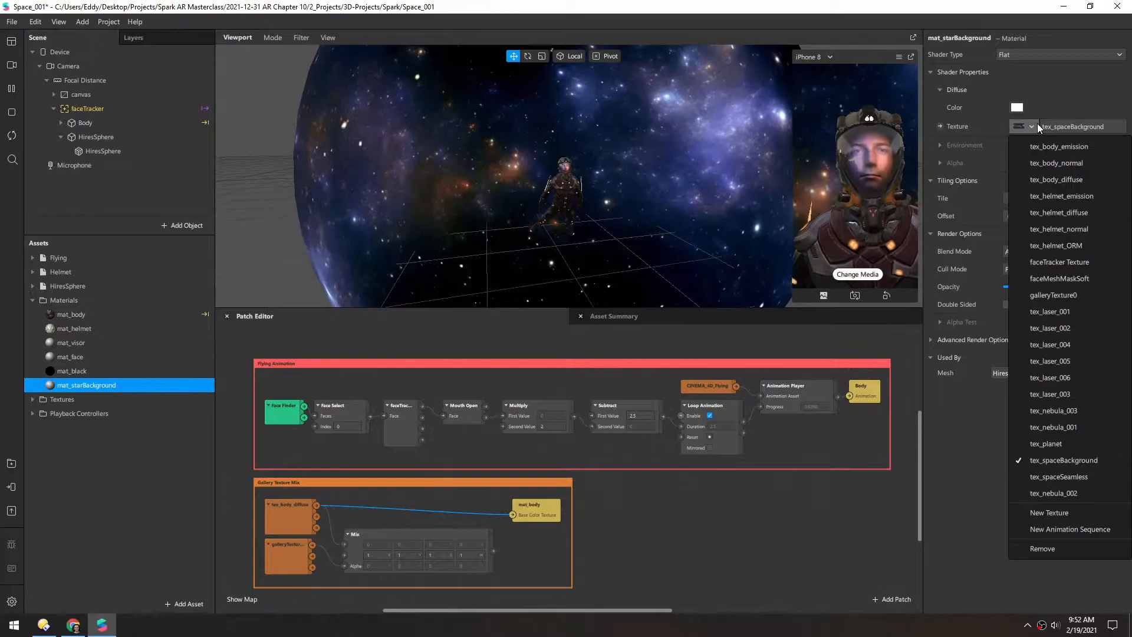
pyautogui.click(1053, 477)
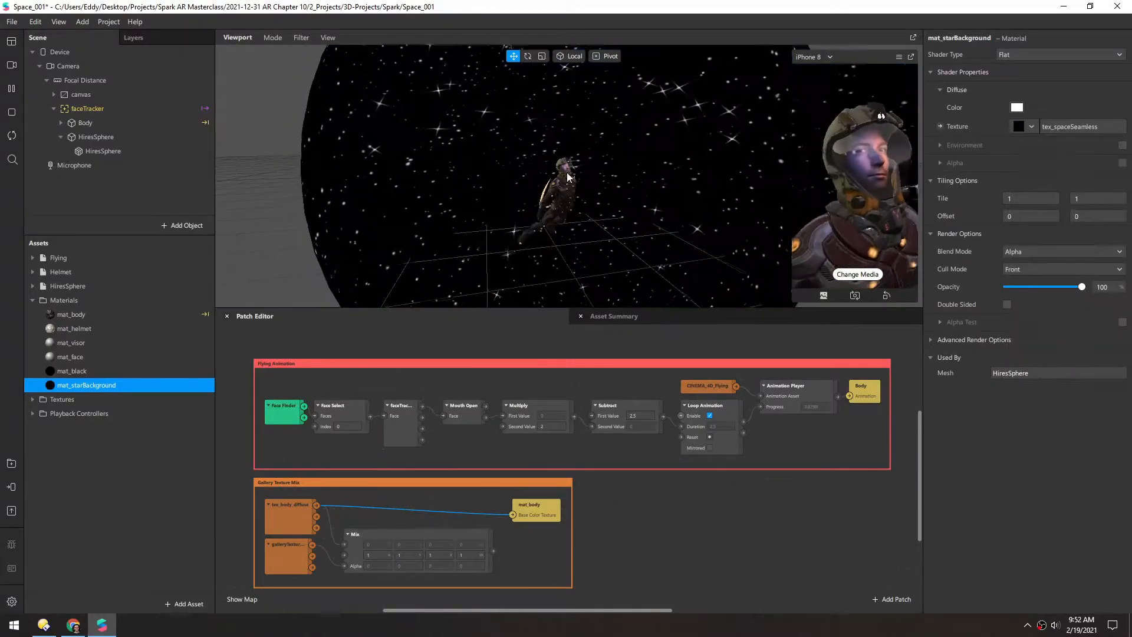
pyautogui.moveTo(536, 191); pyautogui.dragTo(567, 398, button='middle')
pyautogui.scroll(-3, 562, 162)
pyautogui.scroll(6, 576, 213)
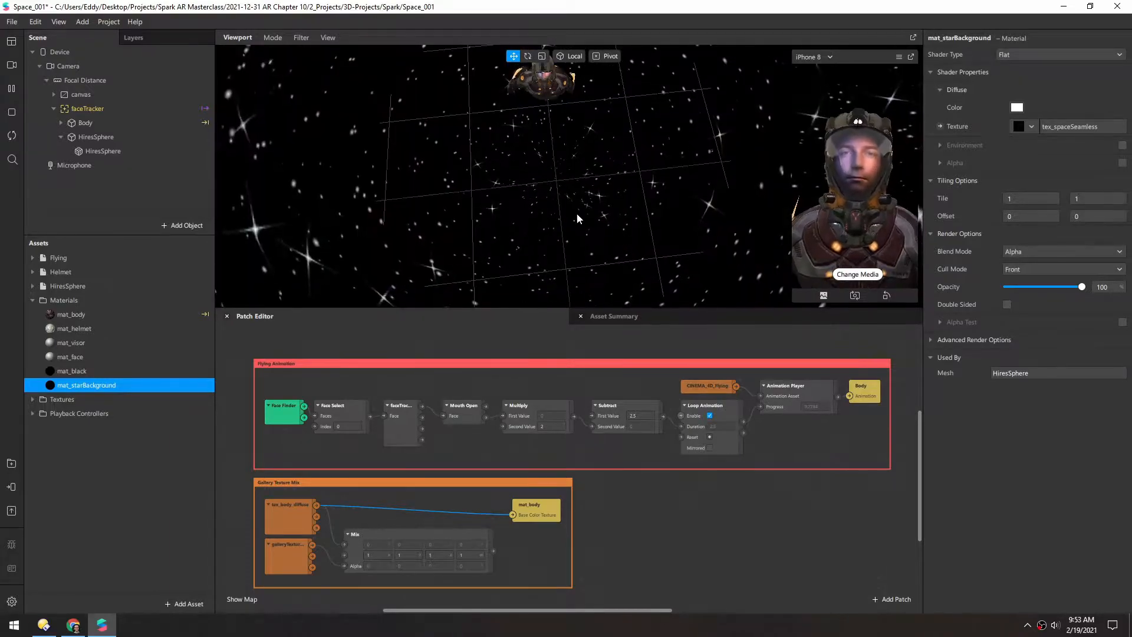
pyautogui.moveTo(560, 194); pyautogui.dragTo(558, 210, button='middle')
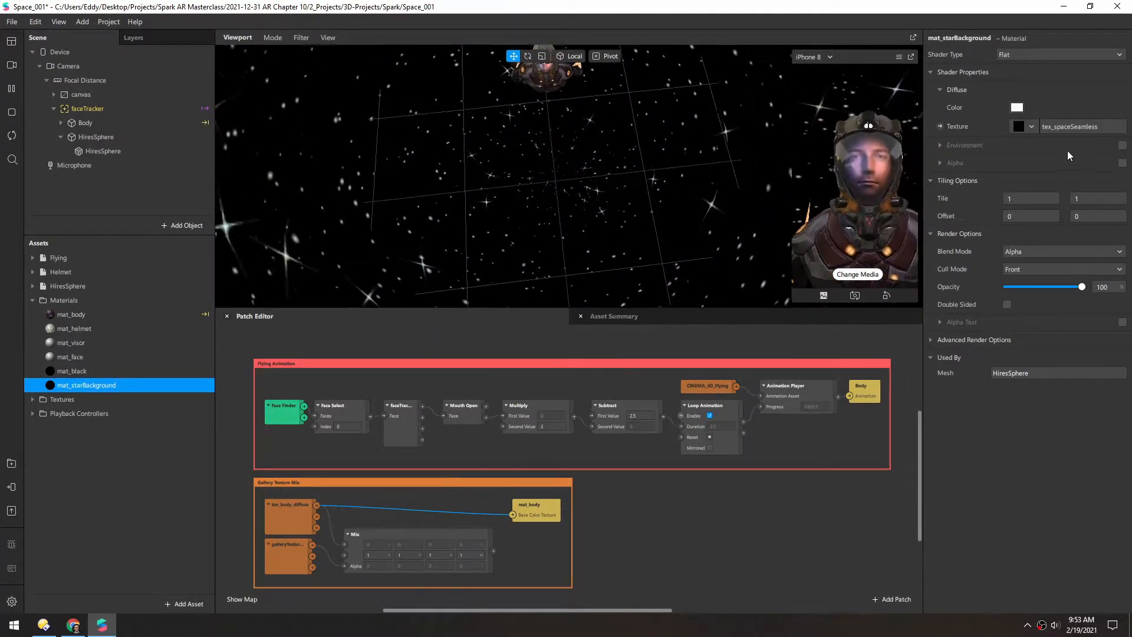
# Switch mat_starBackground's diffuse texture back to tex_spaceBackground and inspect the sphere from outside.
pyautogui.click(1032, 126)
pyautogui.click(1053, 460)
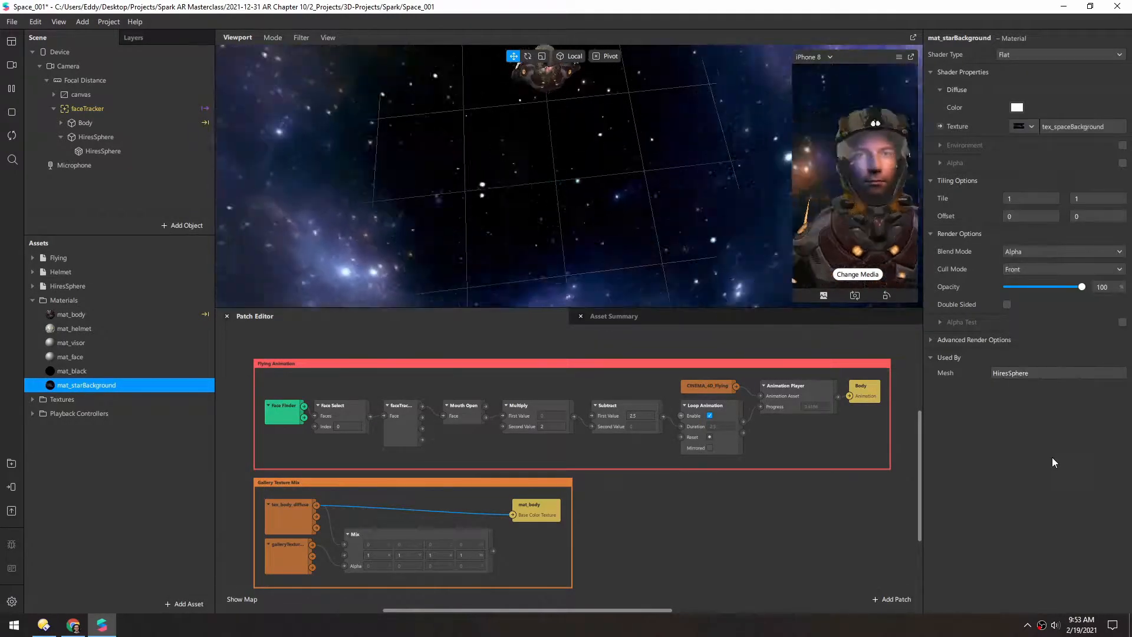
pyautogui.moveTo(489, 151); pyautogui.dragTo(522, 77, button='middle')
pyautogui.scroll(-3, 519, 188)
pyautogui.scroll(-2, 506, 132)
pyautogui.moveTo(506, 132); pyautogui.dragTo(575, 170, button='middle')
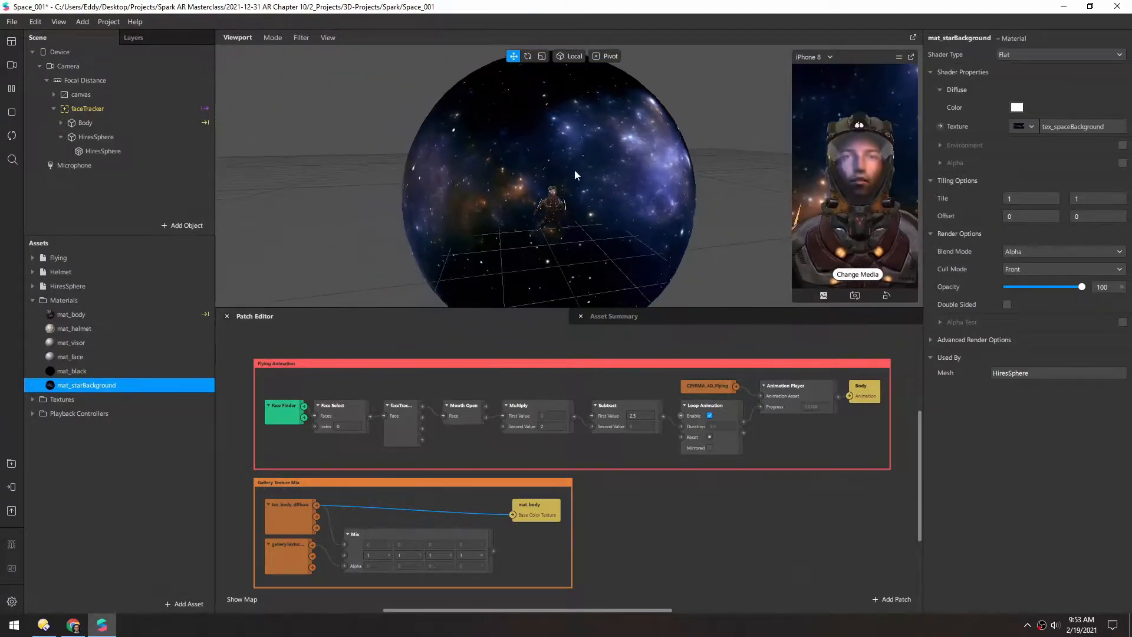
pyautogui.moveTo(550, 212)
pyautogui.mouseDown(button='middle')
pyautogui.moveTo(658, 190)
pyautogui.moveTo(562, 207)
pyautogui.moveTo(500, 236)
pyautogui.moveTo(540, 132)
pyautogui.moveTo(556, 190)
pyautogui.mouseUp(button='middle')
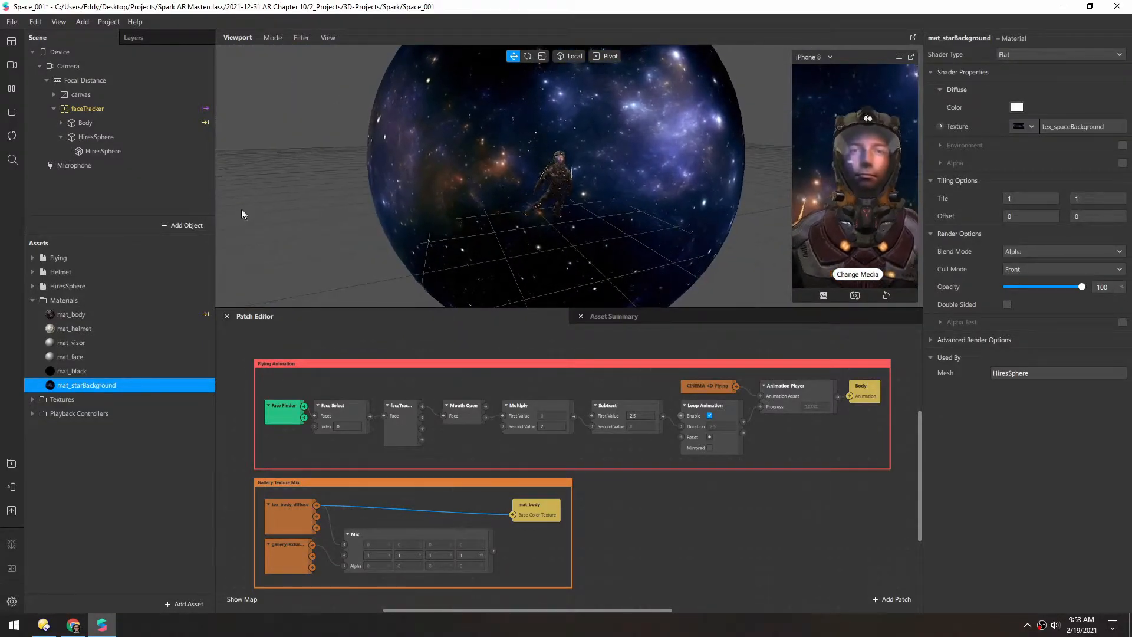
# Set the parent HiresSphere object's scale to 200 on all three axes and view the whole sphere.
pyautogui.click(70, 137)
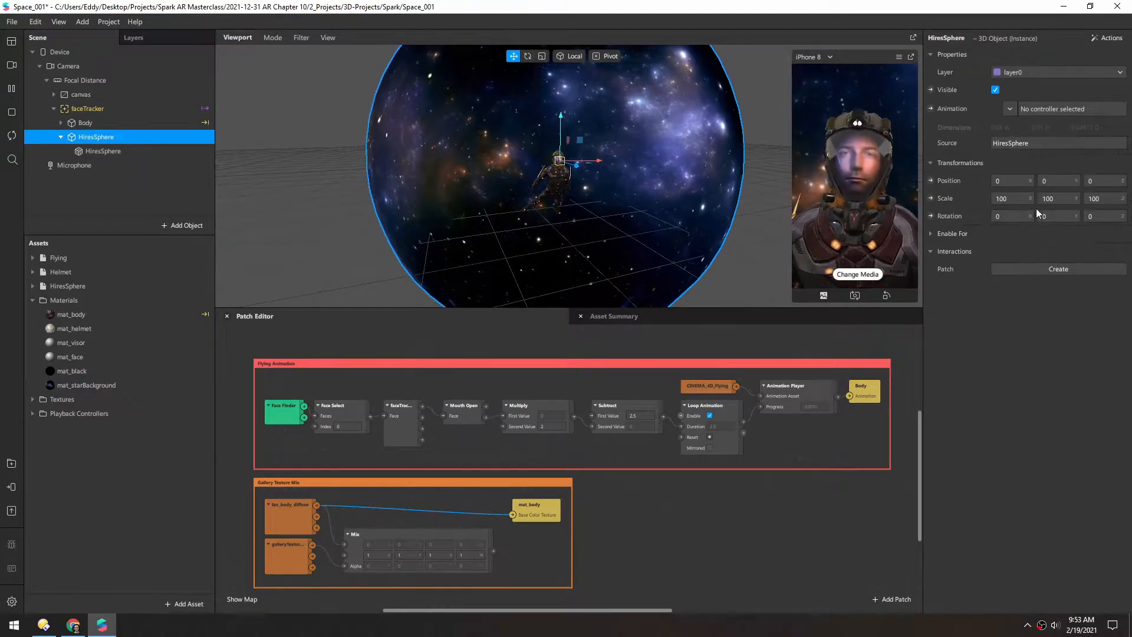
pyautogui.doubleClick(1011, 199)
pyautogui.write('200')
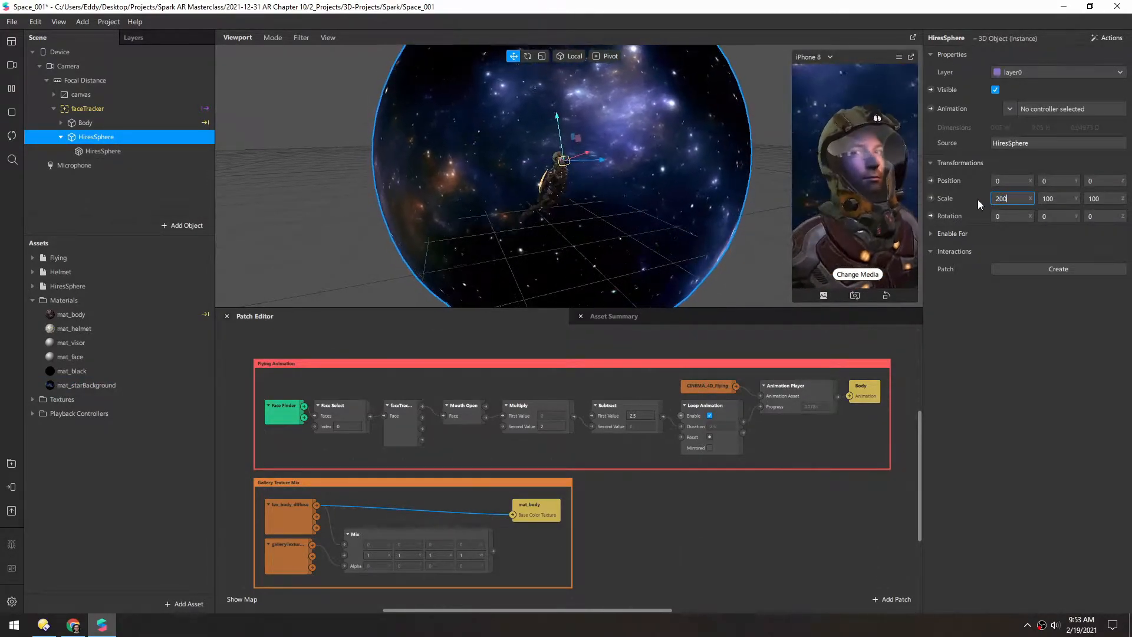
pyautogui.press('Tab')
pyautogui.write('20')
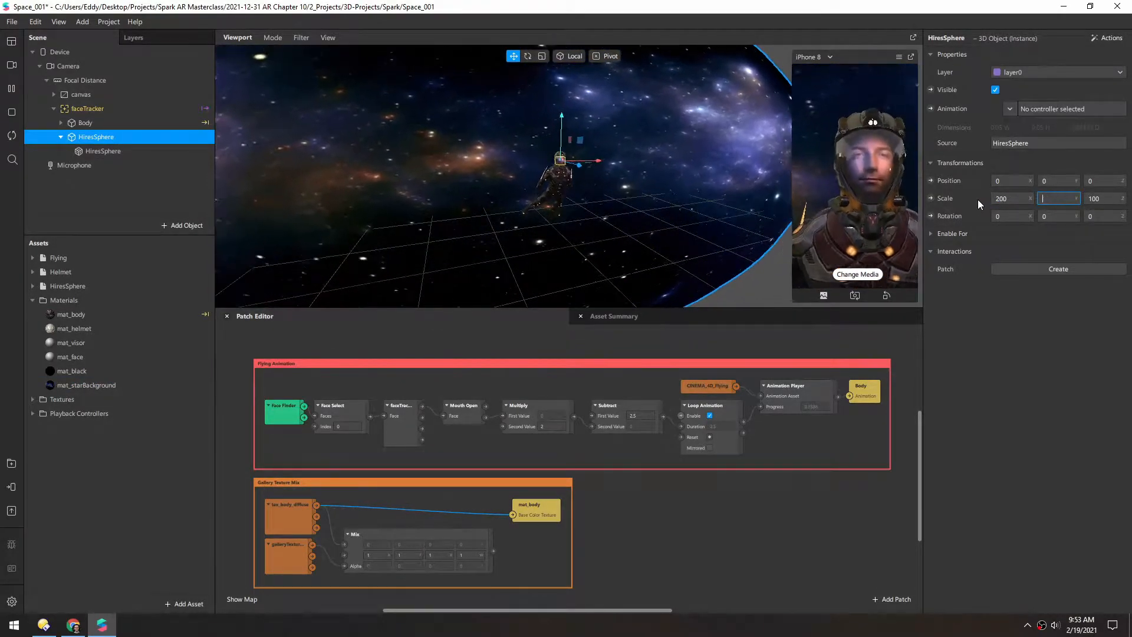
pyautogui.write('0')
pyautogui.press('Tab')
pyautogui.write('200')
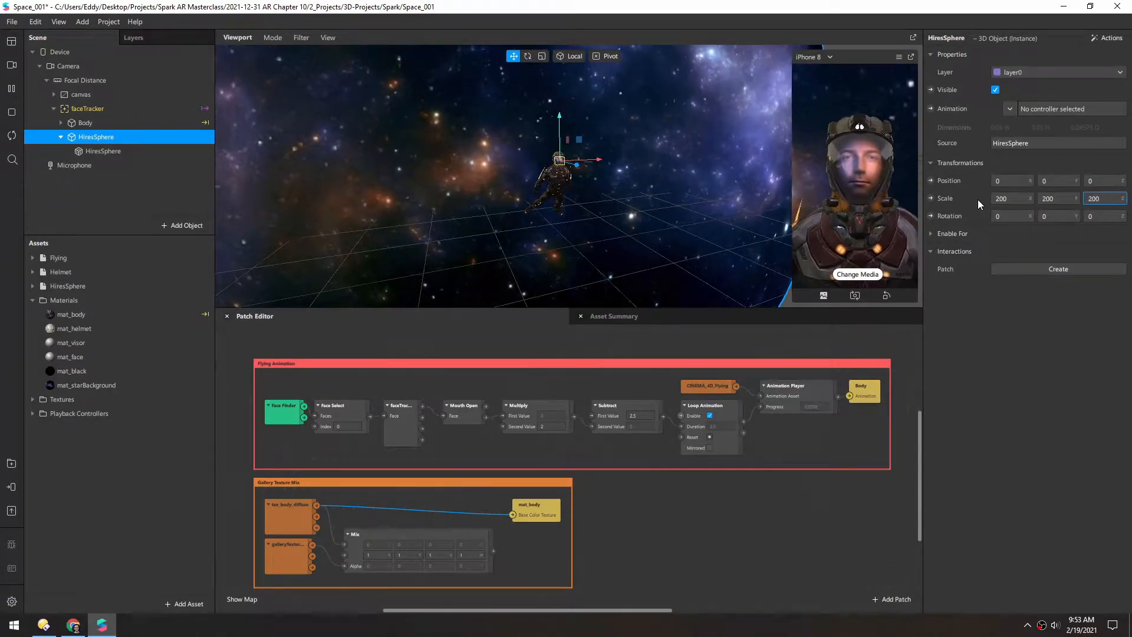
pyautogui.press('Return')
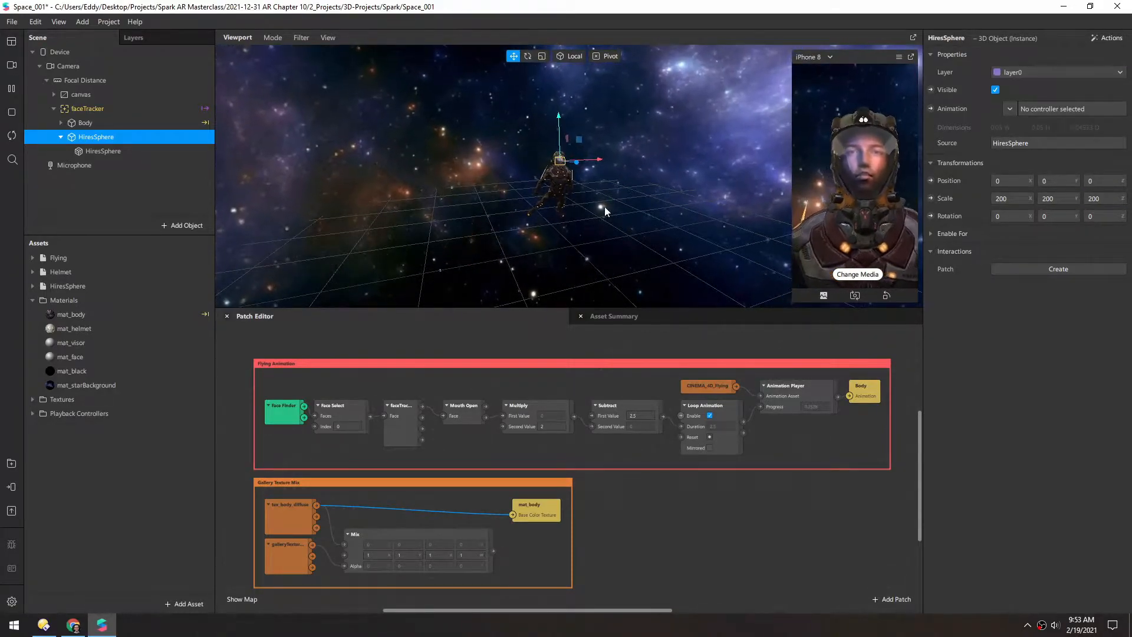
pyautogui.scroll(-5, 551, 207)
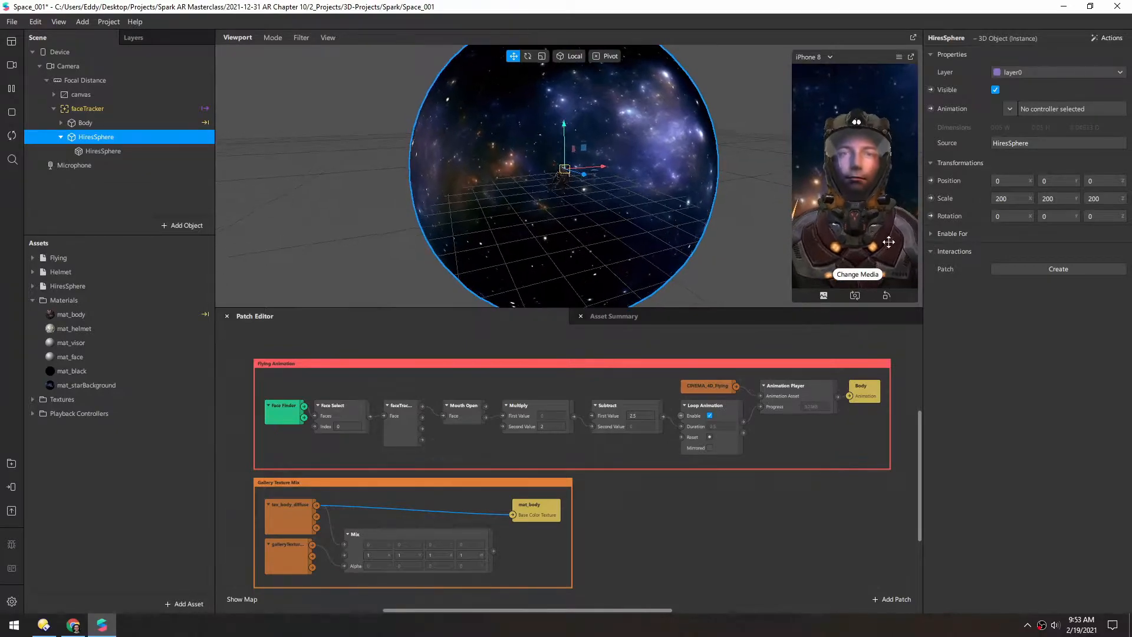
# Set the parent HiresSphere object's scale to 1000 on all three axes and inspect the space background around the astronaut.
pyautogui.write('1000')
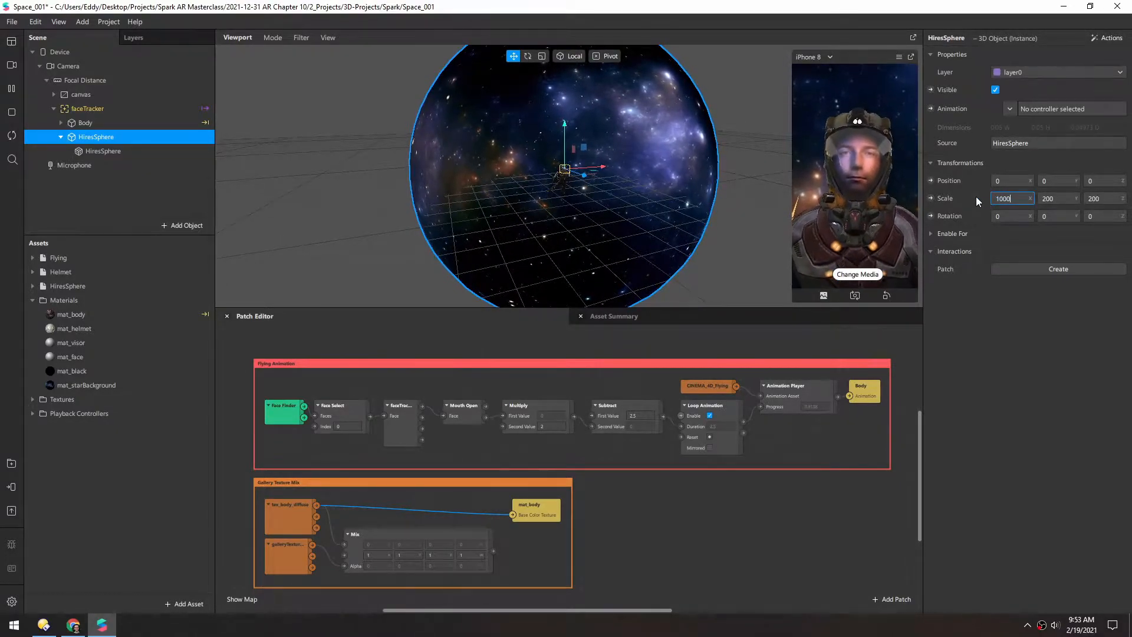
pyautogui.press('Tab')
pyautogui.write('1000')
pyautogui.press('Tab')
pyautogui.write('1000')
pyautogui.press('Return')
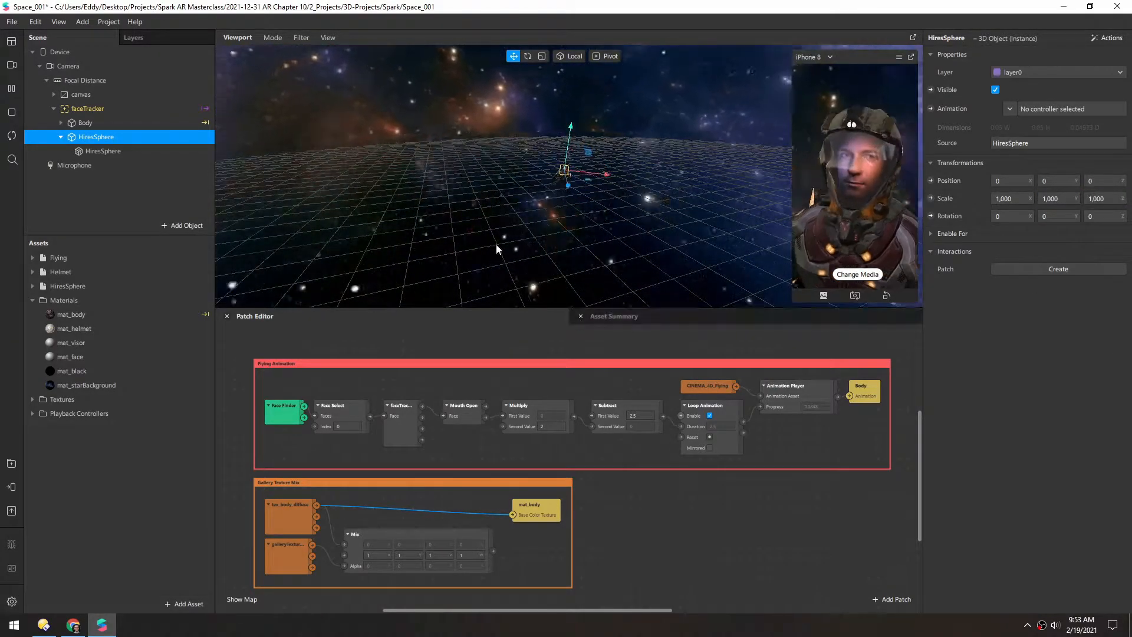
pyautogui.keyDown('alt'); pyautogui.moveTo(513, 230); pyautogui.dragTo(581, 170); pyautogui.keyUp('alt')
pyautogui.scroll(-5, 555, 178)
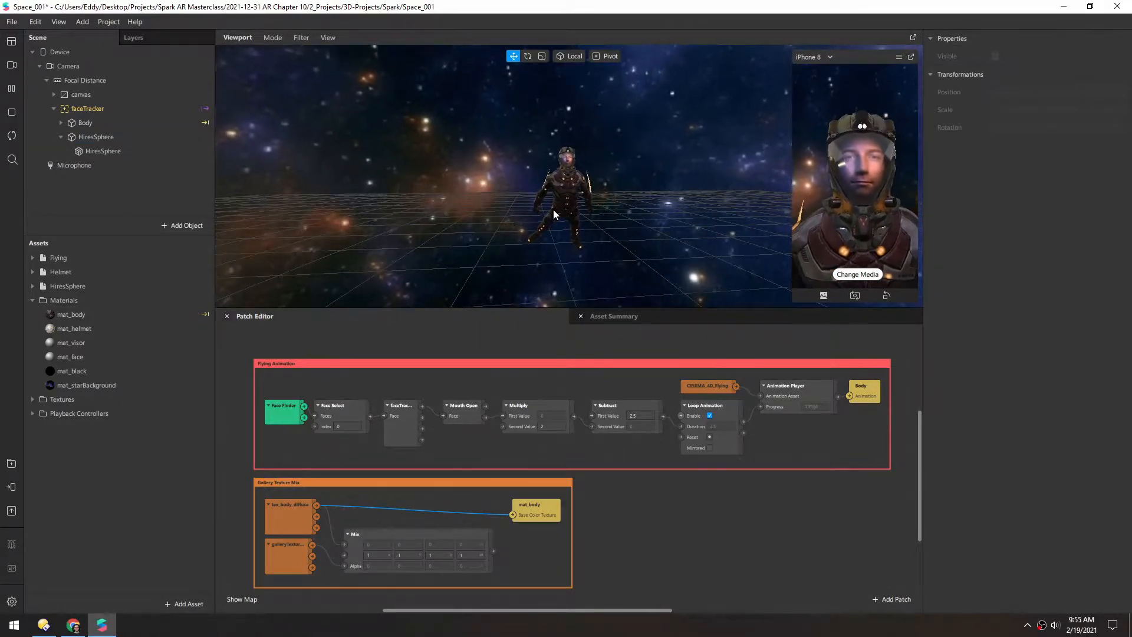
# Add a particle system as a child of the faceTracker.
pyautogui.keyDown('alt'); pyautogui.moveTo(553, 210); pyautogui.dragTo(540, 175); pyautogui.keyUp('alt')
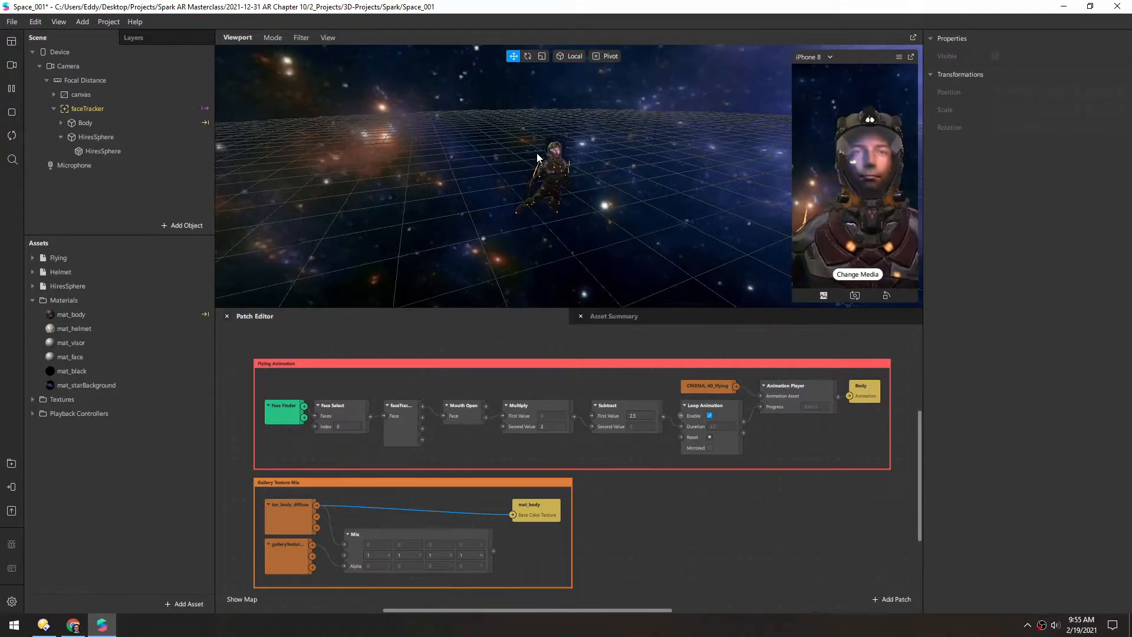
pyautogui.rightClick(84, 108)
pyautogui.moveTo(125, 116)
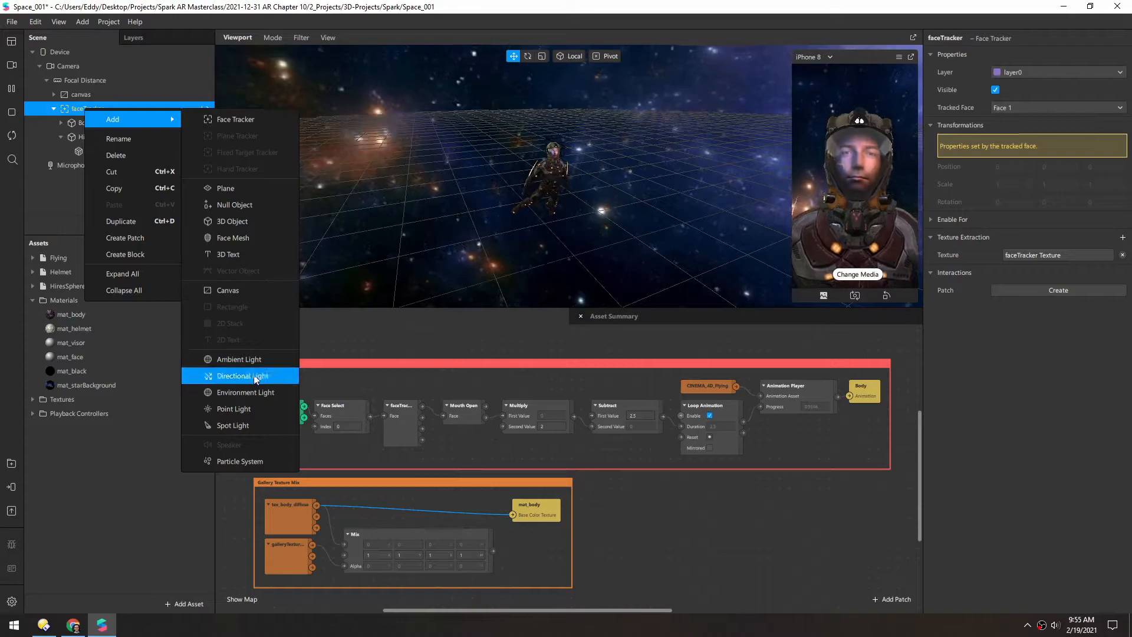
pyautogui.click(238, 462)
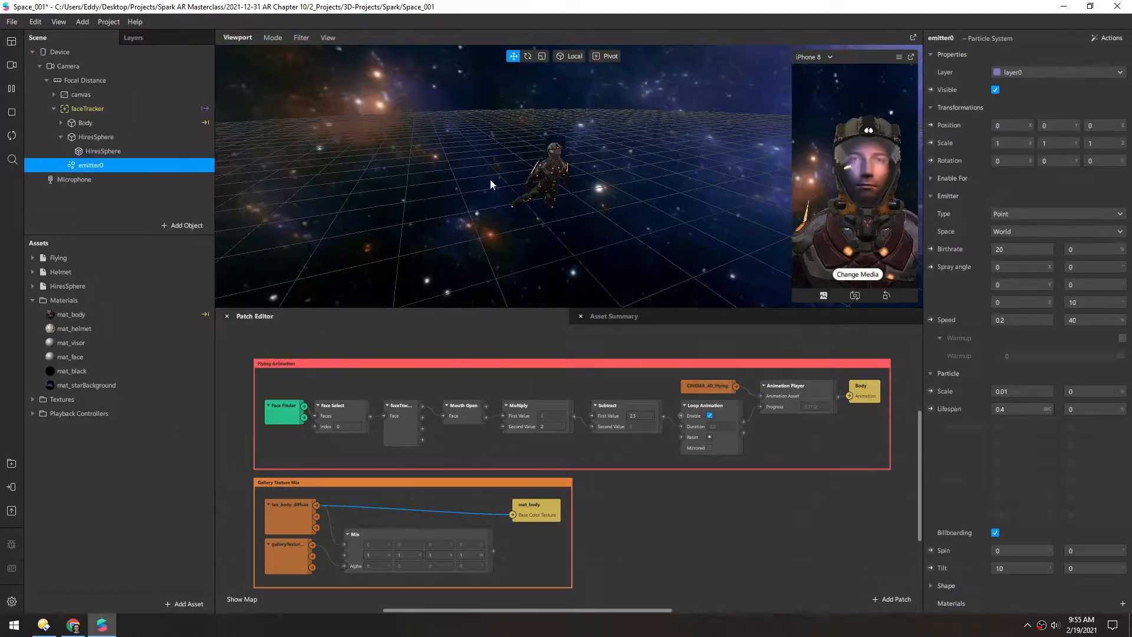
# Set the particle emitter's Z position to 3 and view it together with the astronaut.
pyautogui.keyDown('alt'); pyautogui.moveTo(543, 167); pyautogui.dragTo(588, 160); pyautogui.keyUp('alt')
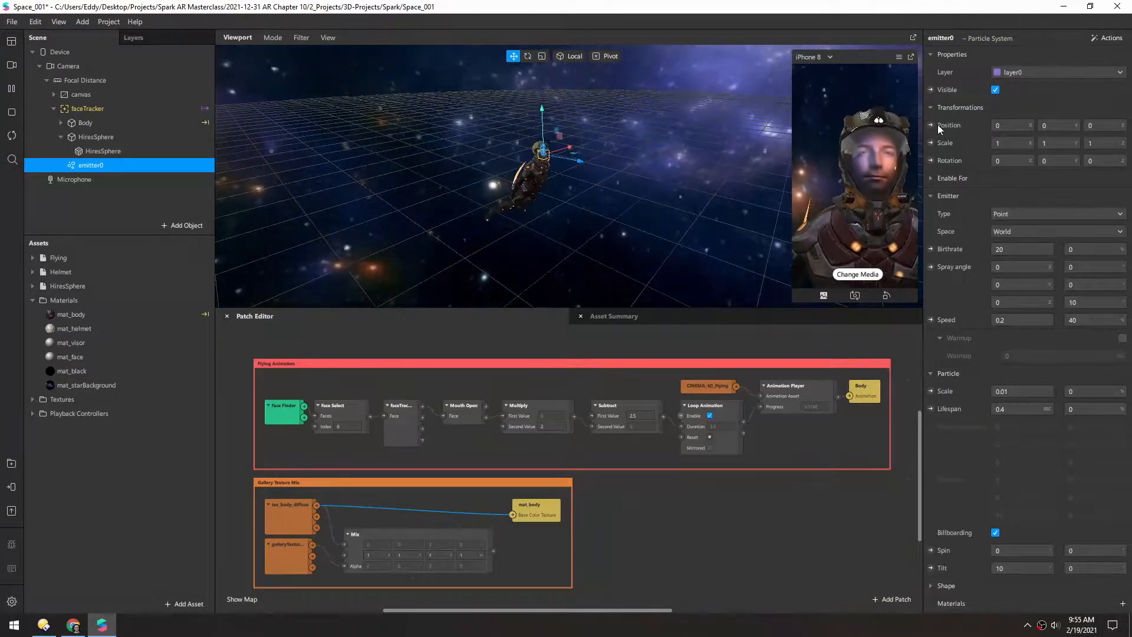
pyautogui.click(1103, 125)
pyautogui.write('1')
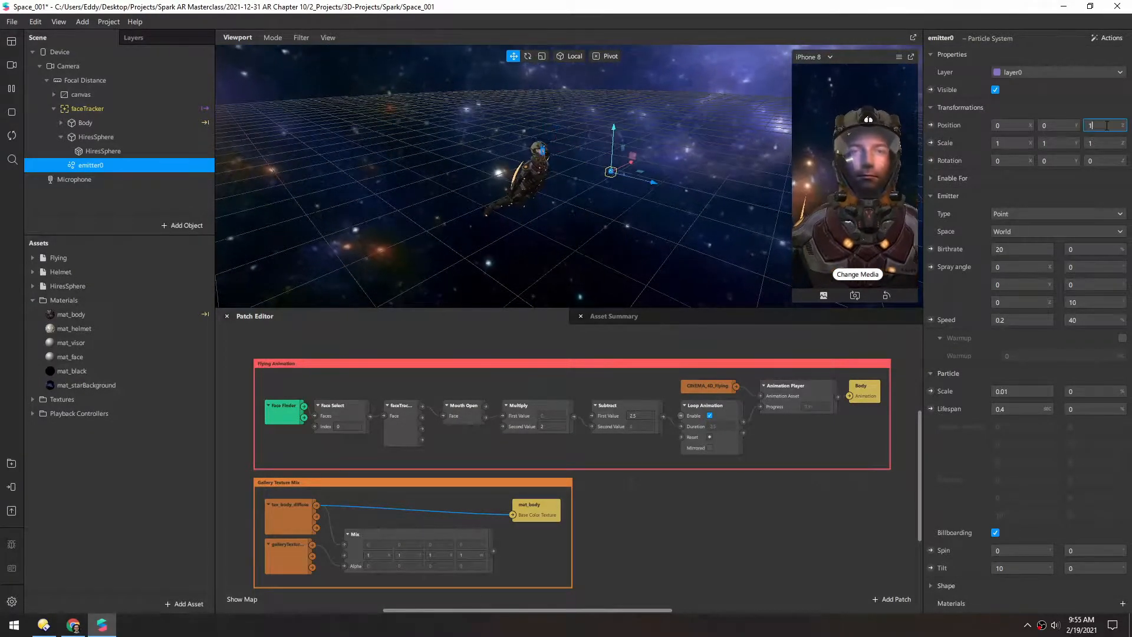
pyautogui.press('BackSpace')
pyautogui.write('3')
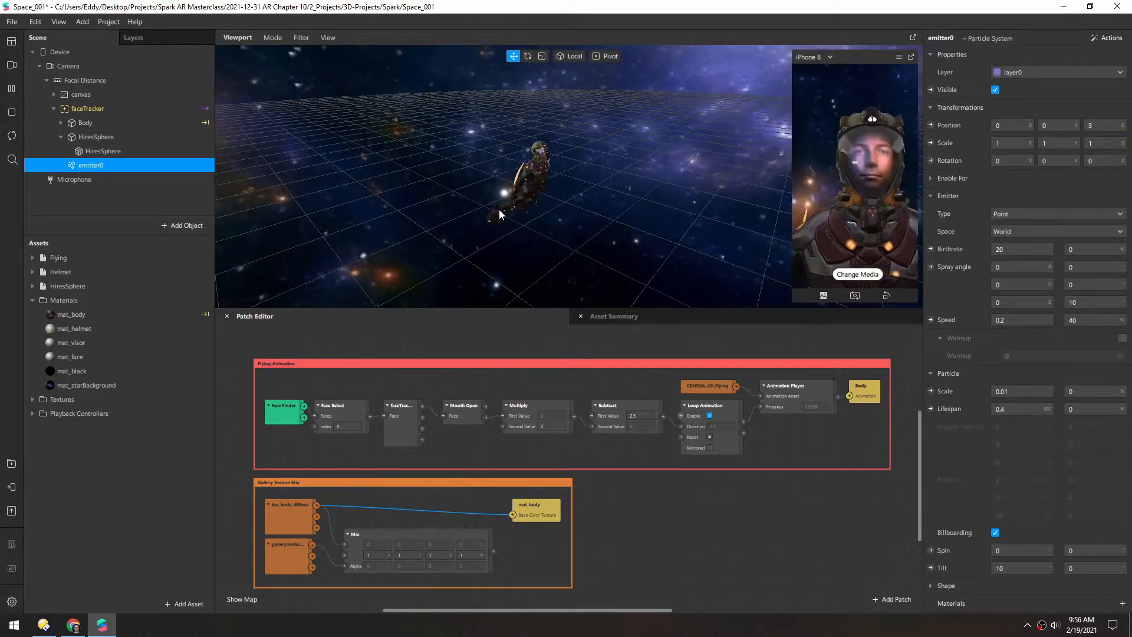
pyautogui.scroll(-5, 564, 154)
pyautogui.moveTo(536, 177); pyautogui.dragTo(547, 199)
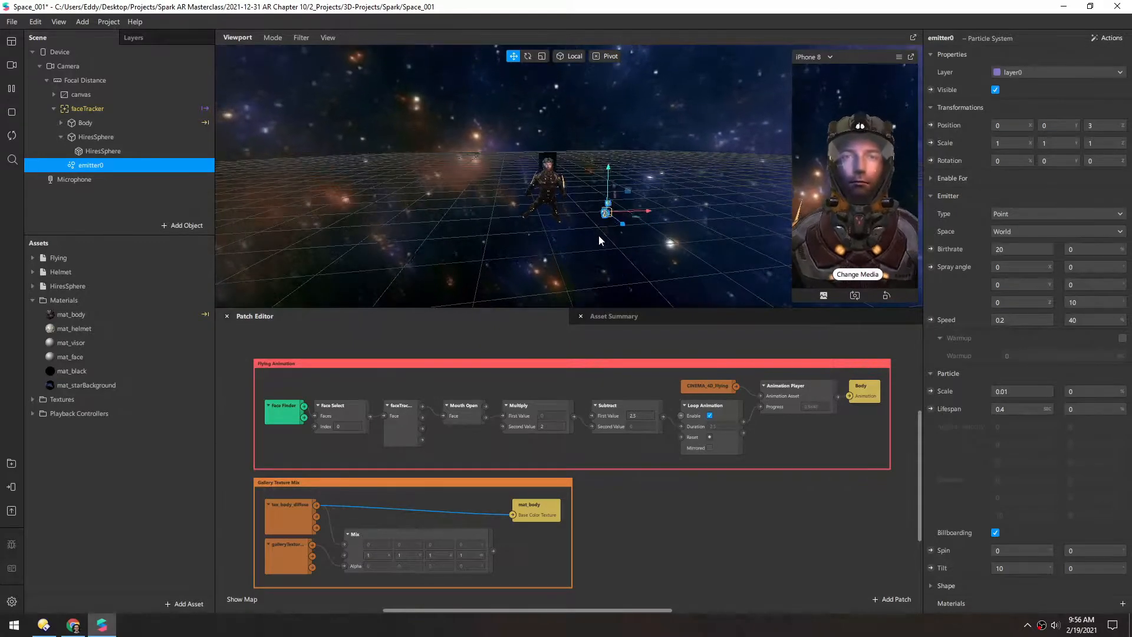
# Set the variation of the emitter's Z spray angle to 0.
pyautogui.moveTo(1080, 301); pyautogui.dragTo(1054, 300)
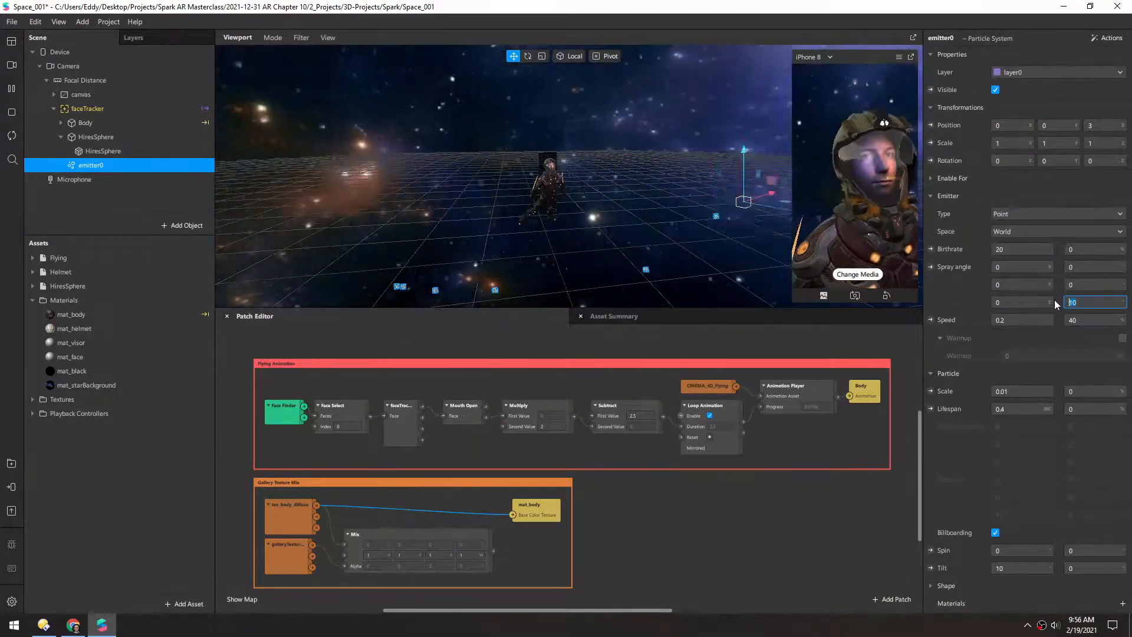
pyautogui.write('0')
pyautogui.press('Return')
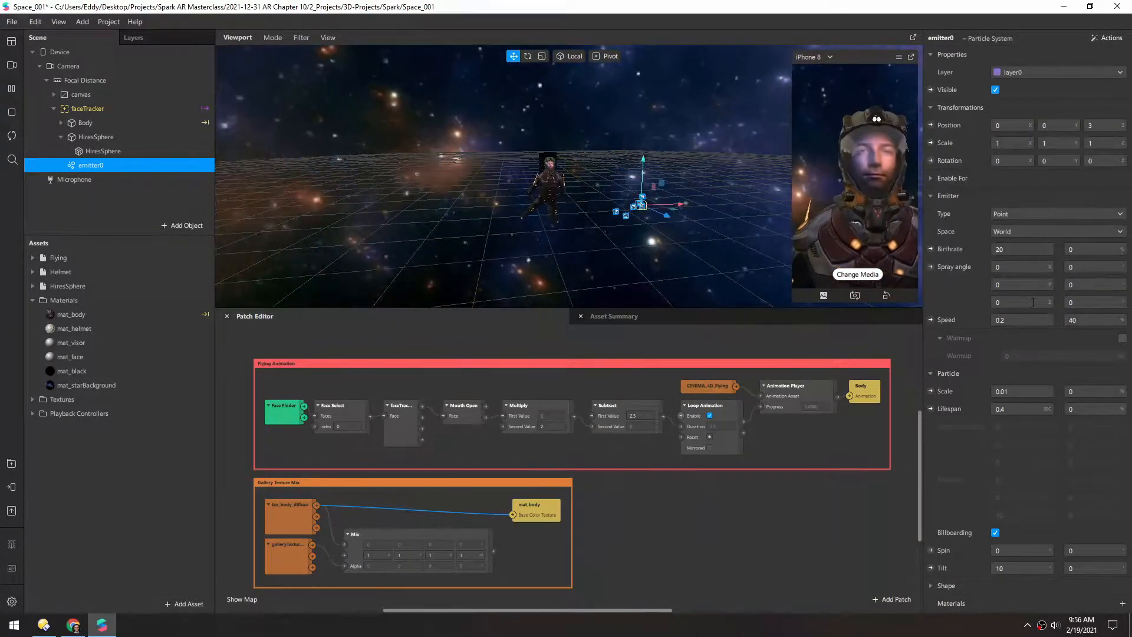
# Try an X spray angle of 90 on the emitter and check the particle direction relative to the astronaut.
pyautogui.moveTo(1078, 302); pyautogui.dragTo(1065, 301)
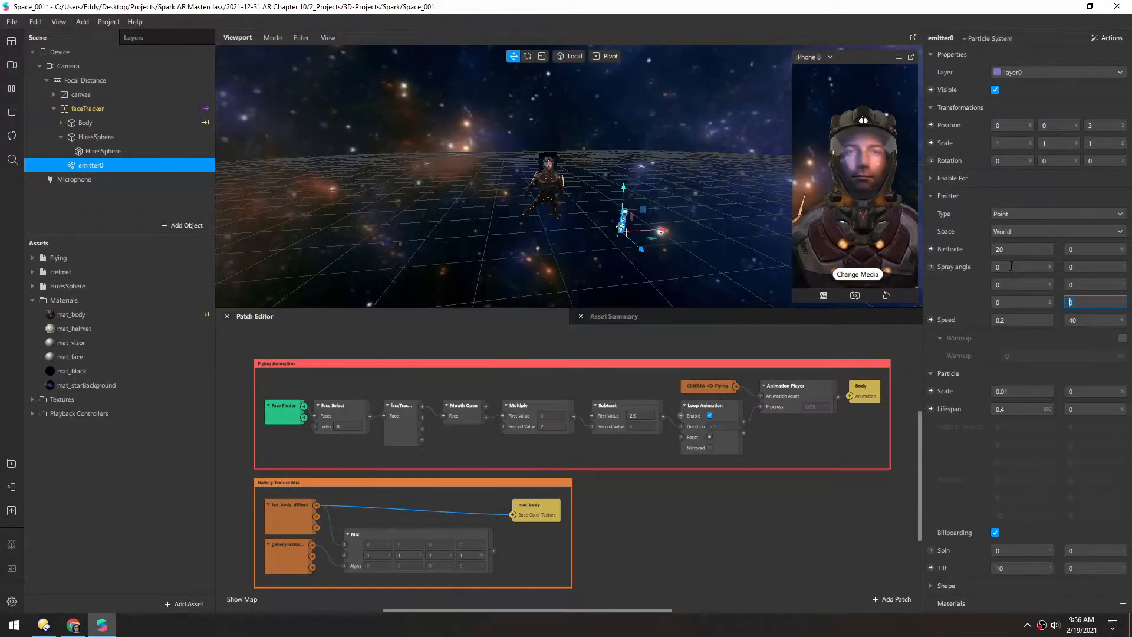
pyautogui.write('90')
pyautogui.press('Return')
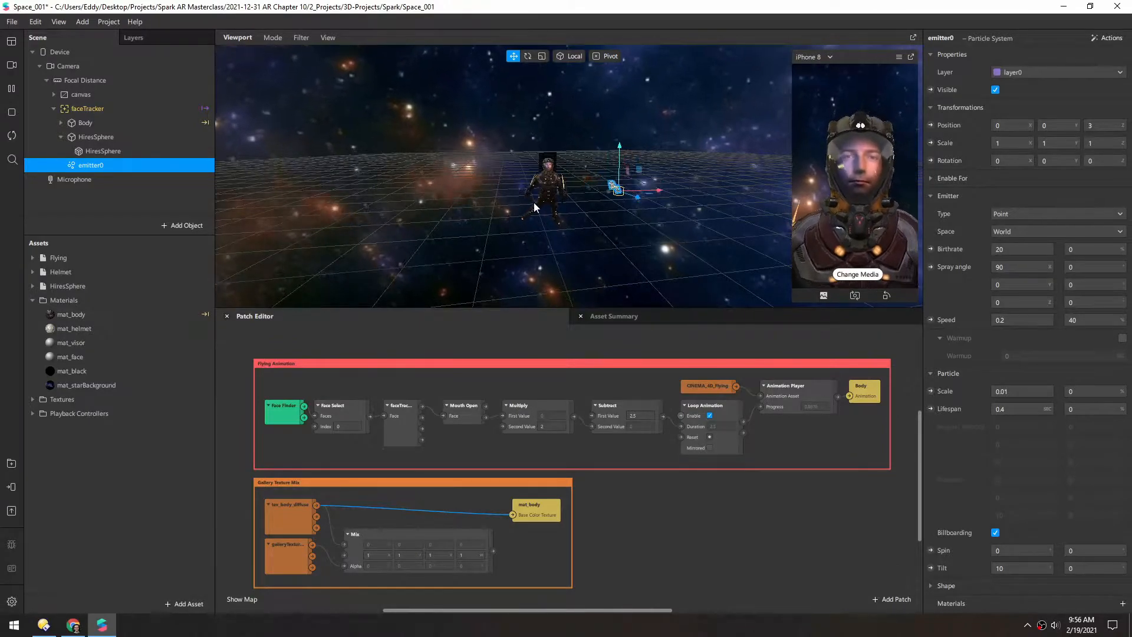
pyautogui.moveTo(523, 183); pyautogui.dragTo(601, 200)
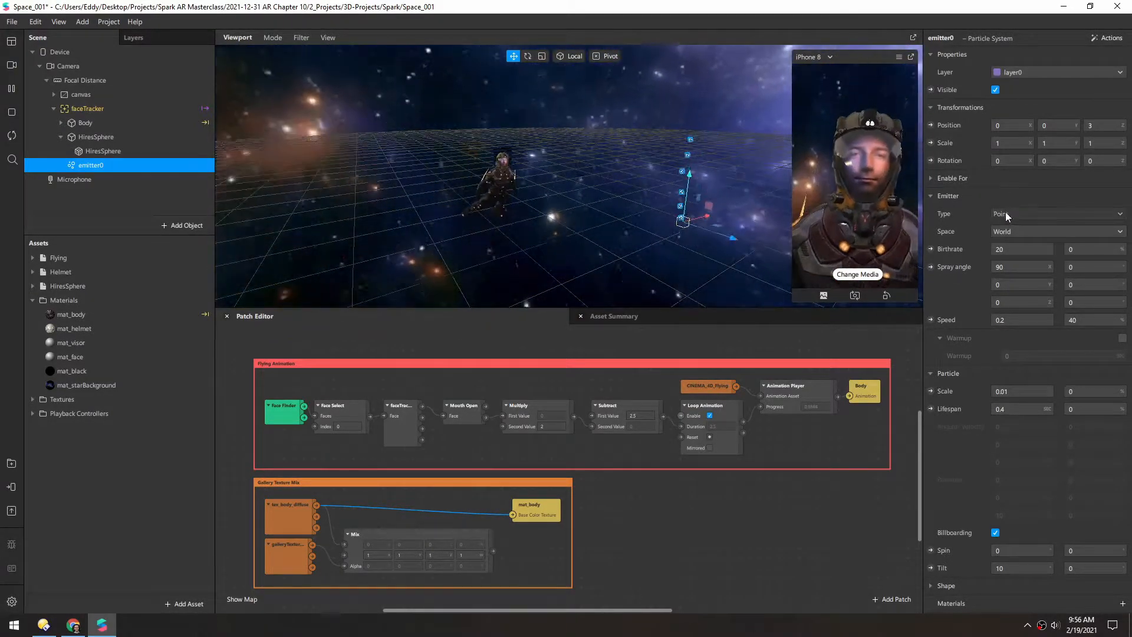
# Change the emitter type to Ring and set its outer radius to 1.
pyautogui.click(1006, 214)
pyautogui.click(1012, 252)
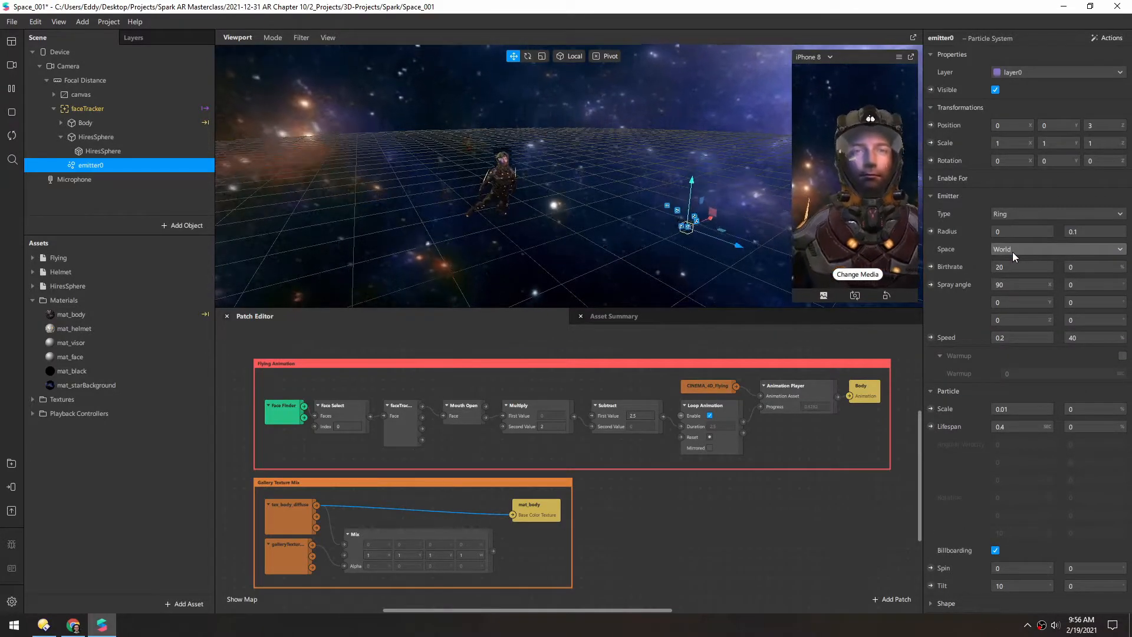
pyautogui.moveTo(1079, 234); pyautogui.dragTo(1054, 232)
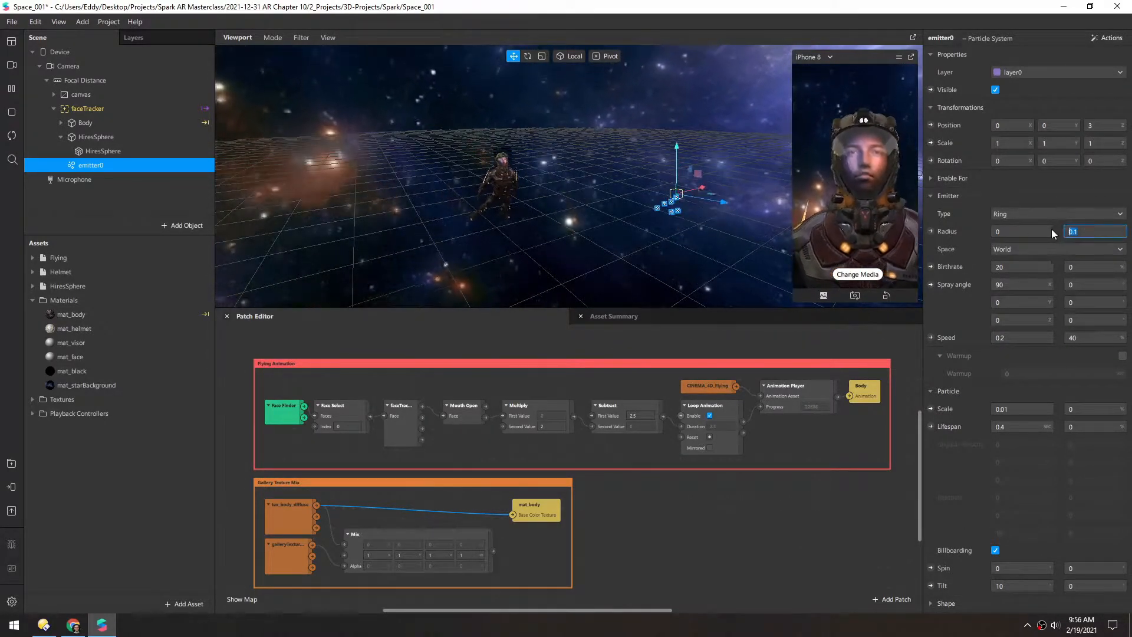
pyautogui.write('1')
pyautogui.press('Return')
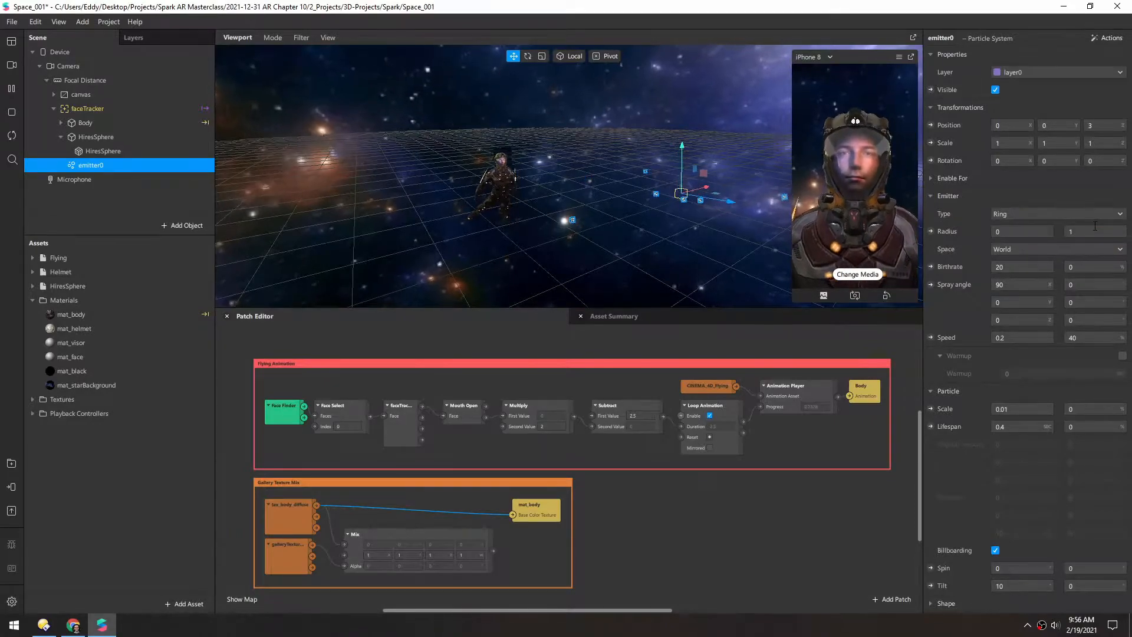
# Set the ring emitter's outer radius to 5 and inspect the particle spread around the astronaut.
pyautogui.click(1081, 230)
pyautogui.press('BackSpace')
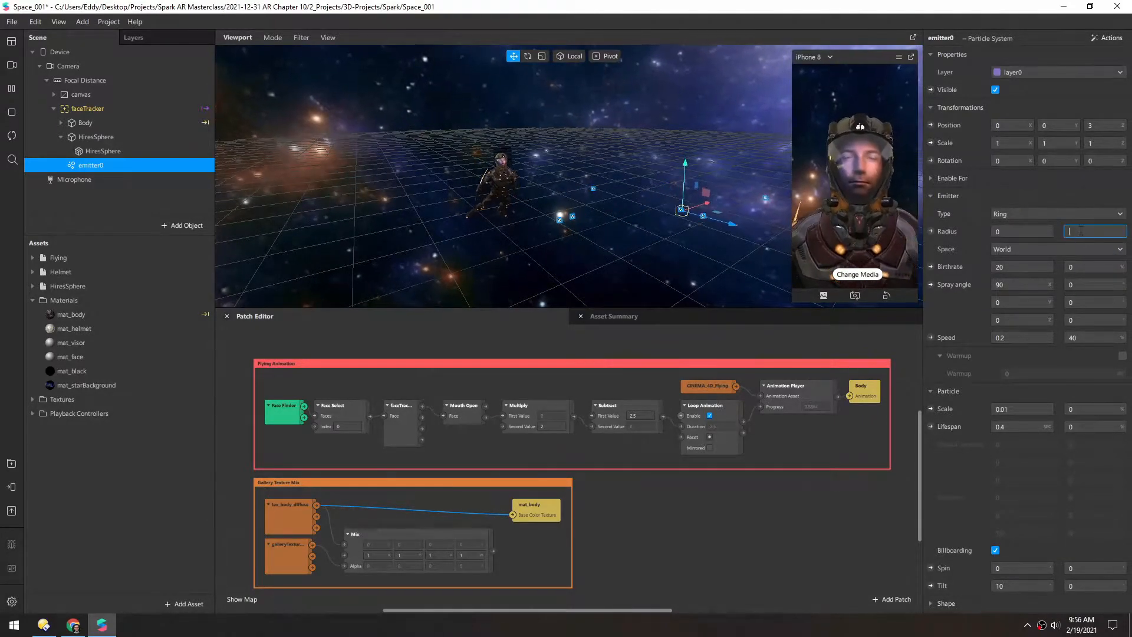
pyautogui.press('Return')
pyautogui.scroll(-3, 600, 212)
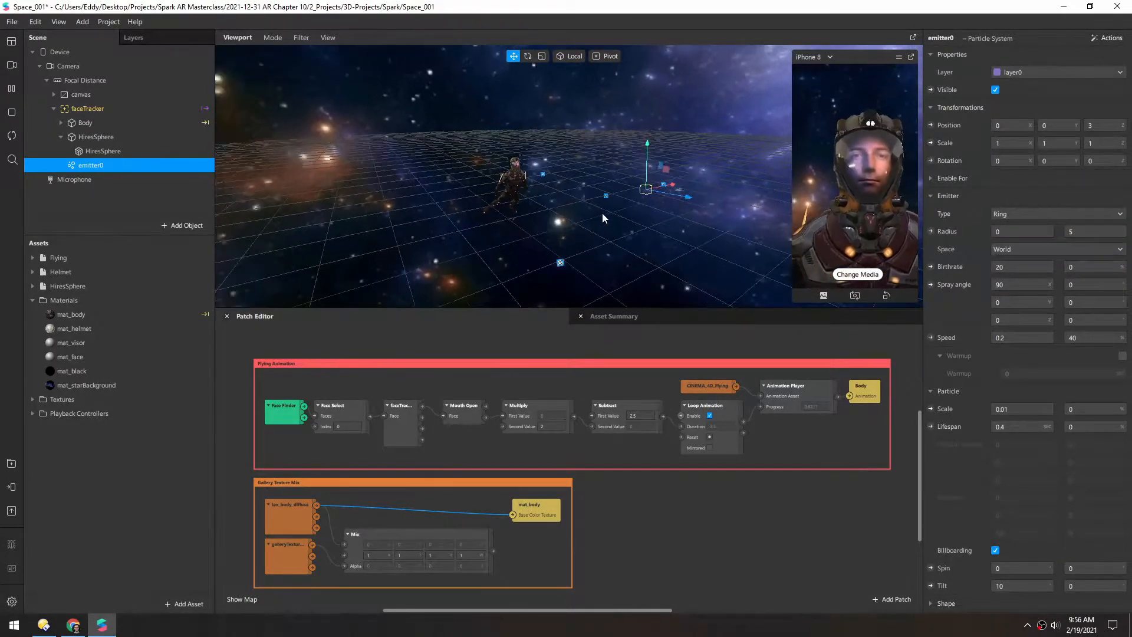
pyautogui.keyDown('alt'); pyautogui.moveTo(510, 190); pyautogui.dragTo(502, 215); pyautogui.keyUp('alt')
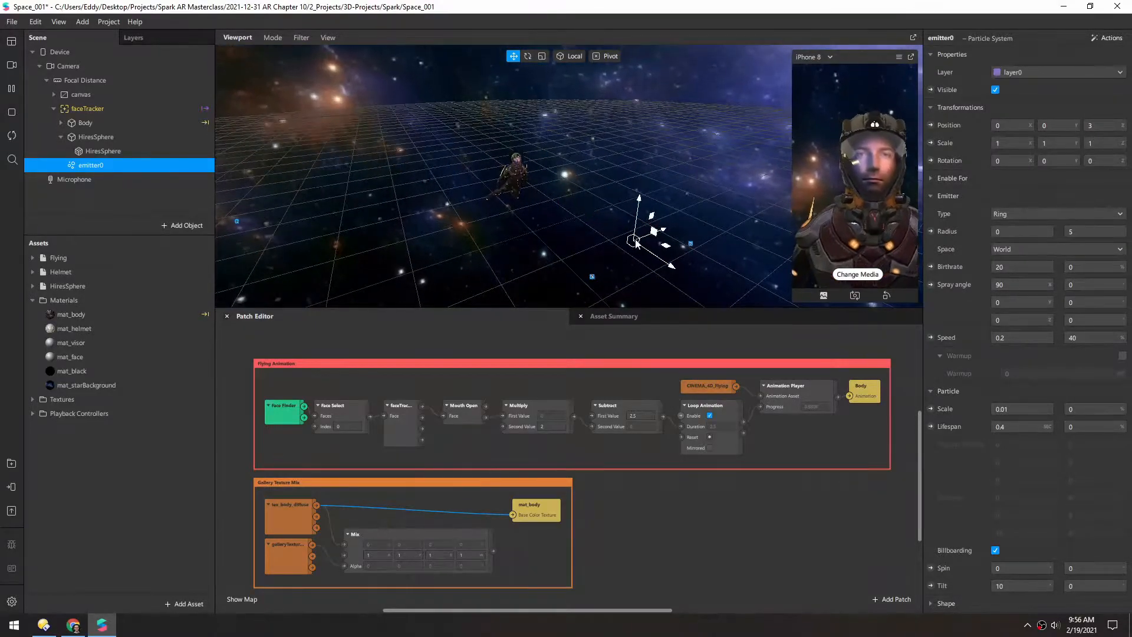
pyautogui.keyDown('alt'); pyautogui.moveTo(653, 264); pyautogui.dragTo(610, 225); pyautogui.keyUp('alt')
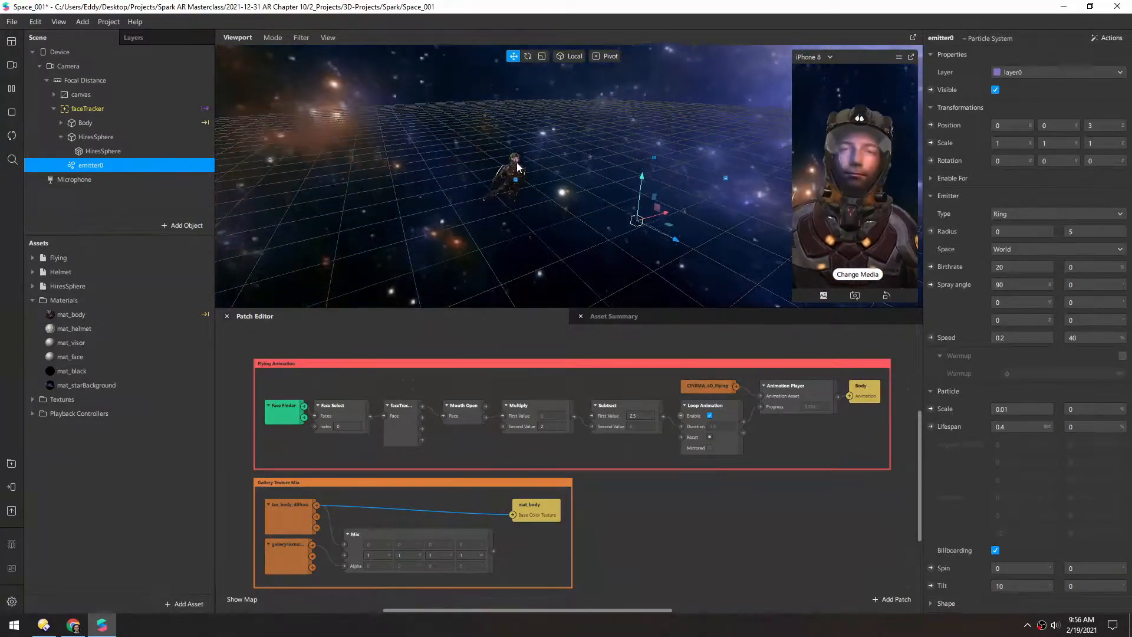
# Try an inner radius of 0.2 for the ring emitter, settle on 0.5 and inspect the central gap.
pyautogui.write('.2')
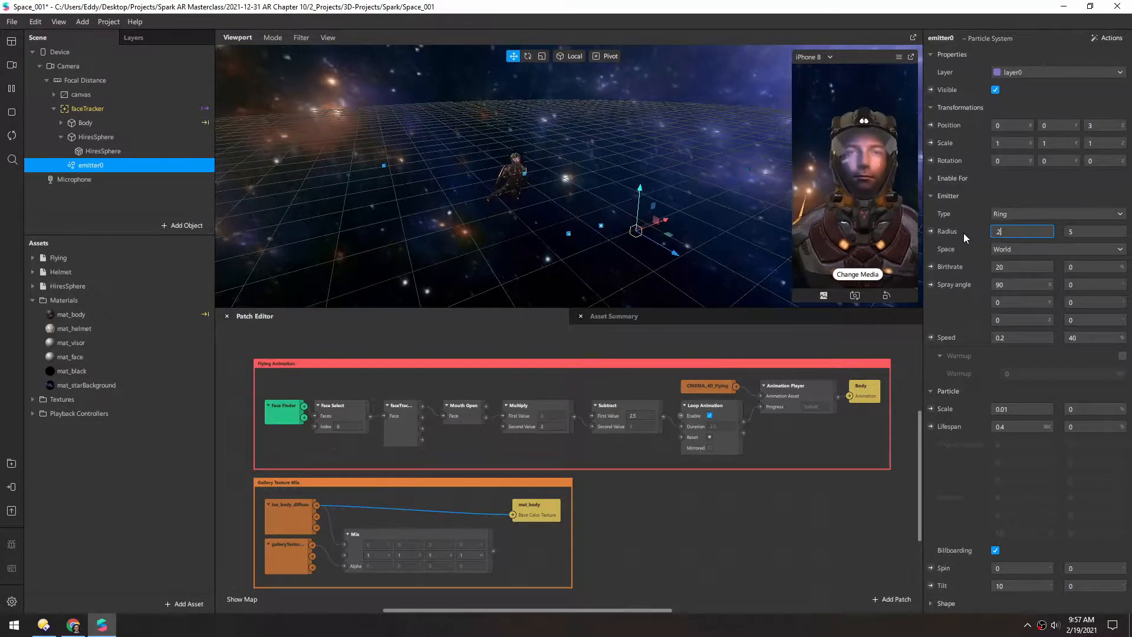
pyautogui.press('Return')
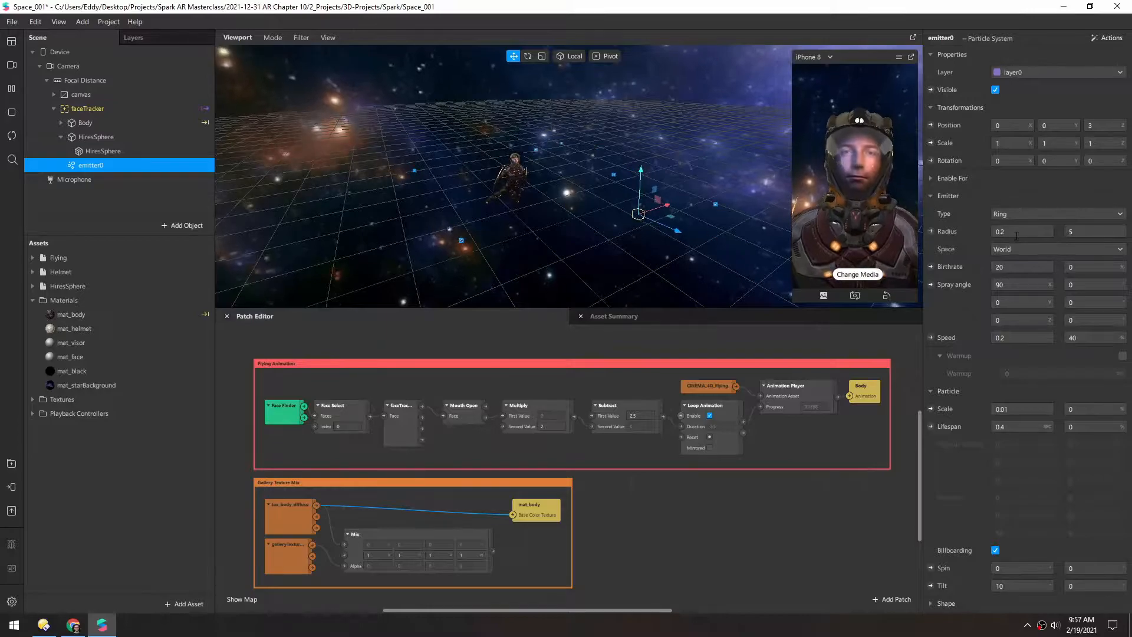
pyautogui.moveTo(1016, 233); pyautogui.dragTo(965, 235)
pyautogui.write('0.5')
pyautogui.press('Return')
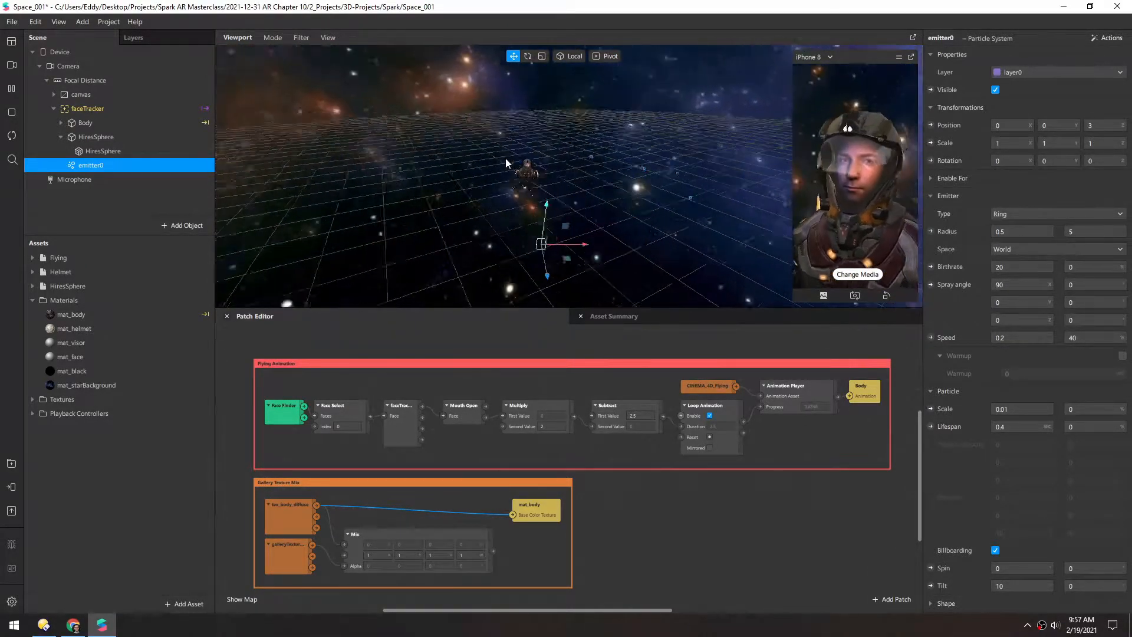
pyautogui.keyDown('alt'); pyautogui.moveTo(511, 170); pyautogui.dragTo(465, 121); pyautogui.keyUp('alt')
pyautogui.moveTo(530, 194)
pyautogui.keyDown('alt'); pyautogui.mouseDown()
pyautogui.moveTo(532, 179)
pyautogui.moveTo(547, 203)
pyautogui.moveTo(536, 181)
pyautogui.mouseUp(); pyautogui.keyUp('alt')
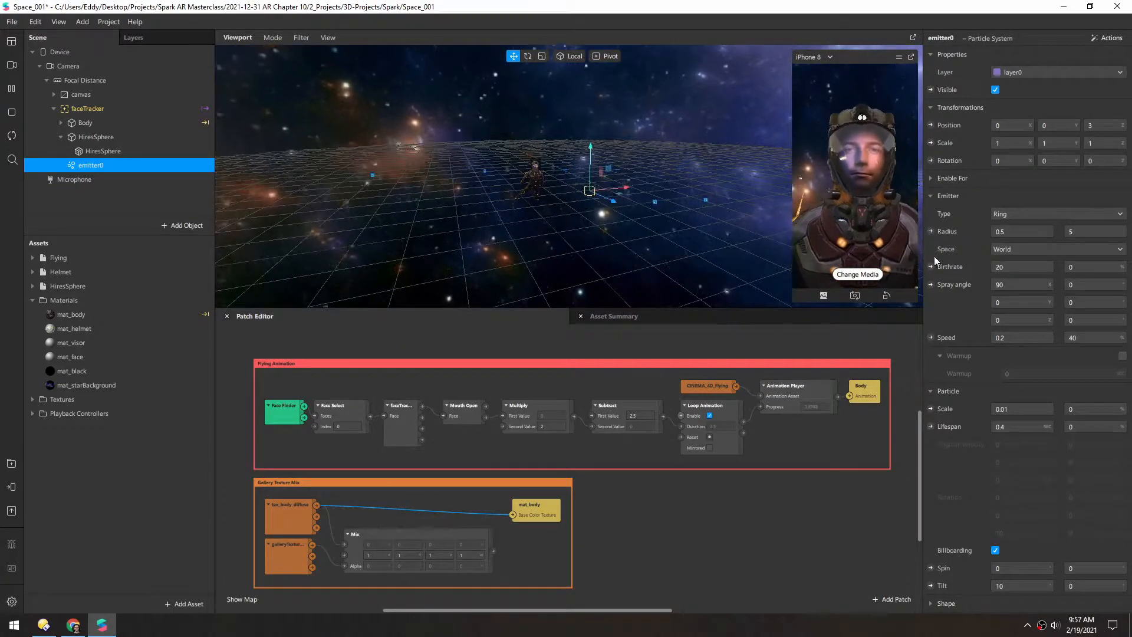
# Set the emitter's birthrate to 500 and inspect the denser particle ring from several angles.
pyautogui.moveTo(1012, 267); pyautogui.dragTo(981, 265)
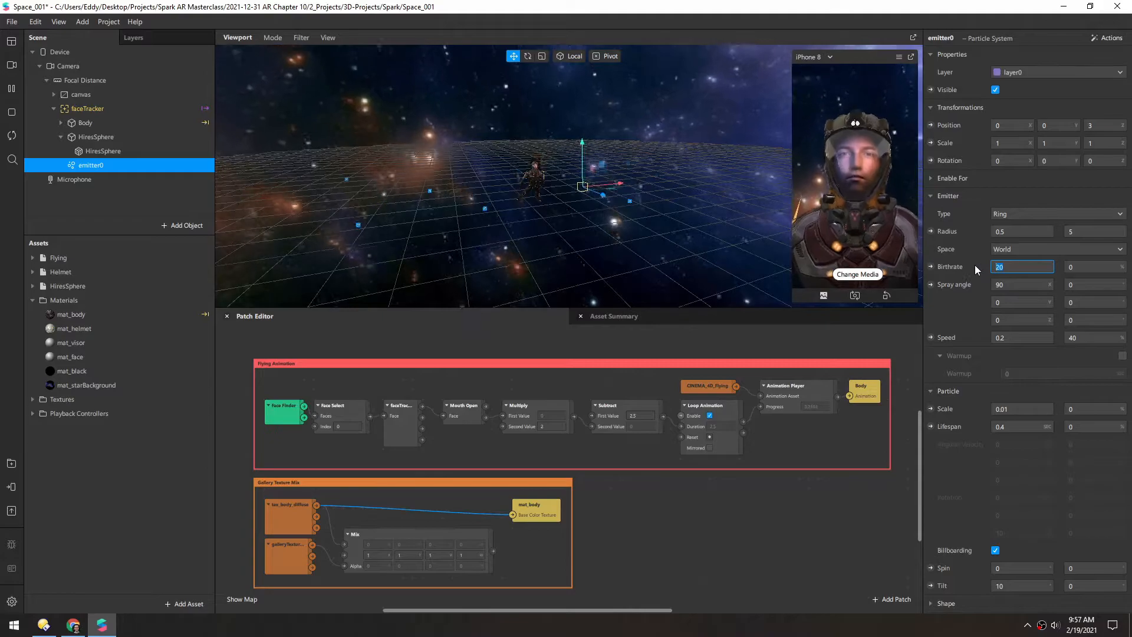
pyautogui.write('500')
pyautogui.press('Return')
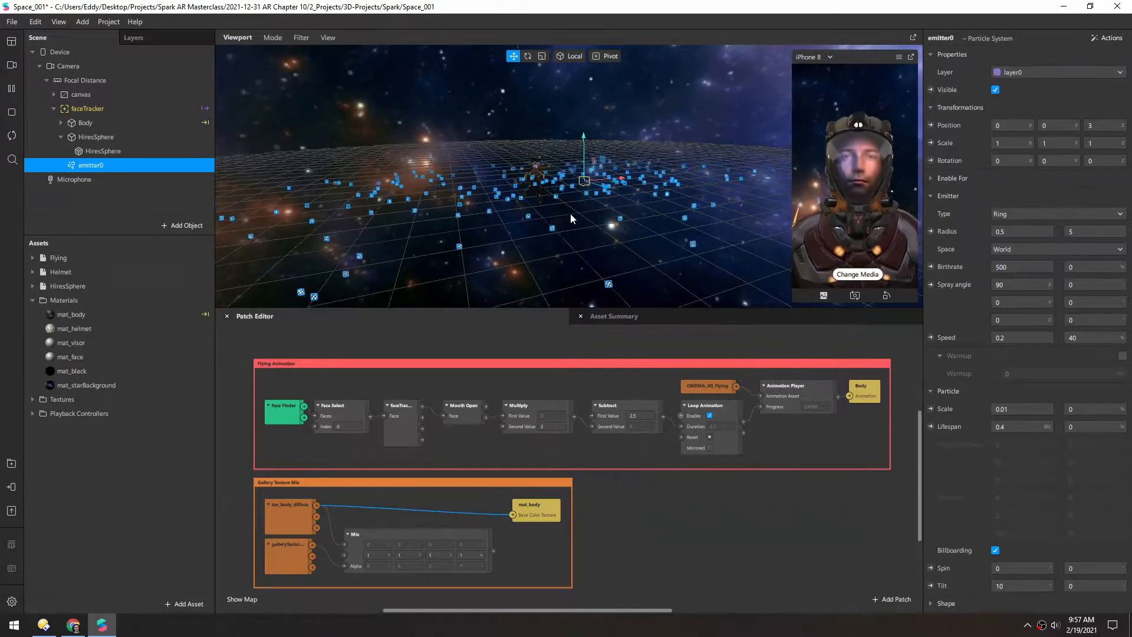
pyautogui.keyDown('alt'); pyautogui.moveTo(562, 204); pyautogui.dragTo(595, 196); pyautogui.keyUp('alt')
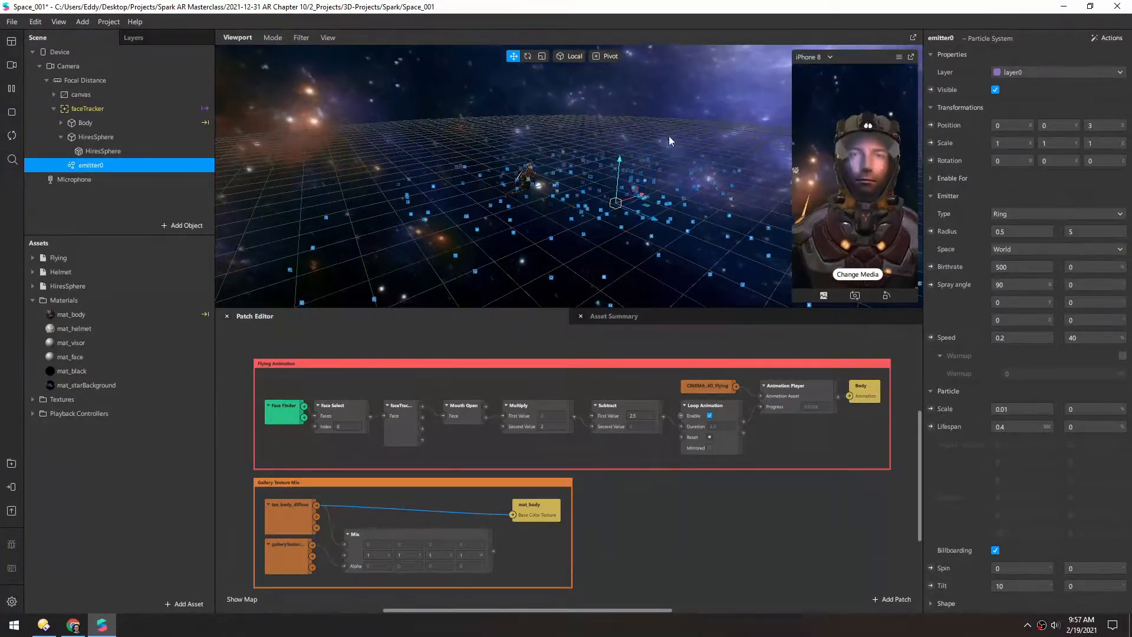
pyautogui.keyDown('alt'); pyautogui.moveTo(544, 221); pyautogui.dragTo(547, 160); pyautogui.keyUp('alt')
pyautogui.keyDown('alt'); pyautogui.moveTo(550, 167); pyautogui.dragTo(540, 195); pyautogui.keyUp('alt')
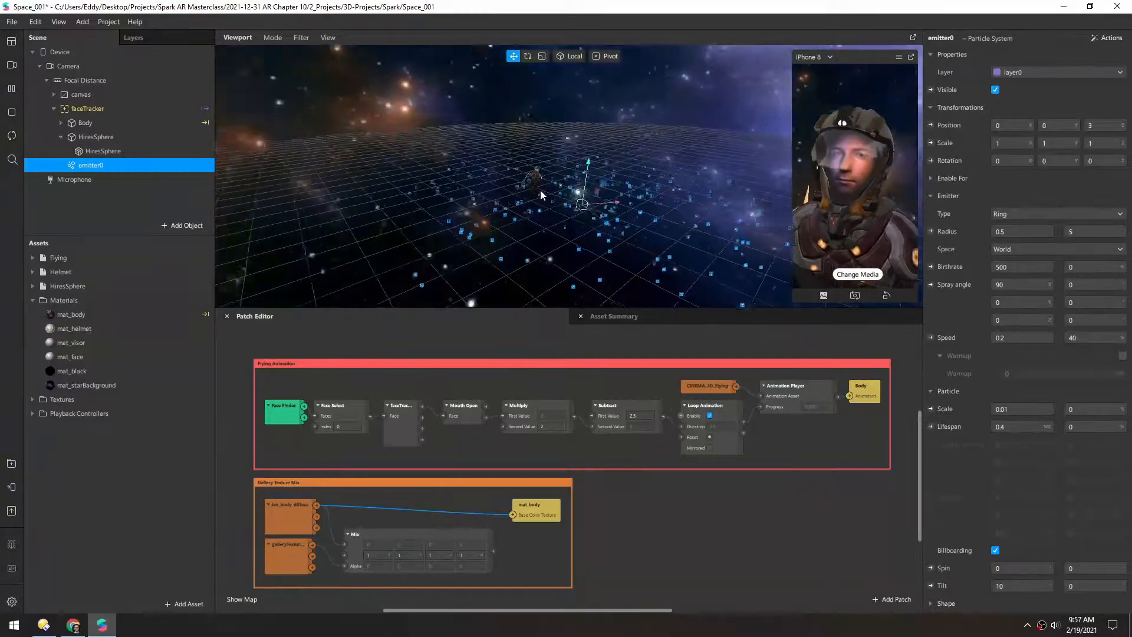
# Set the X spray angle to 0, rotate the emitter to -90 on X and check the ring's orientation.
pyautogui.moveTo(1010, 287); pyautogui.dragTo(981, 284)
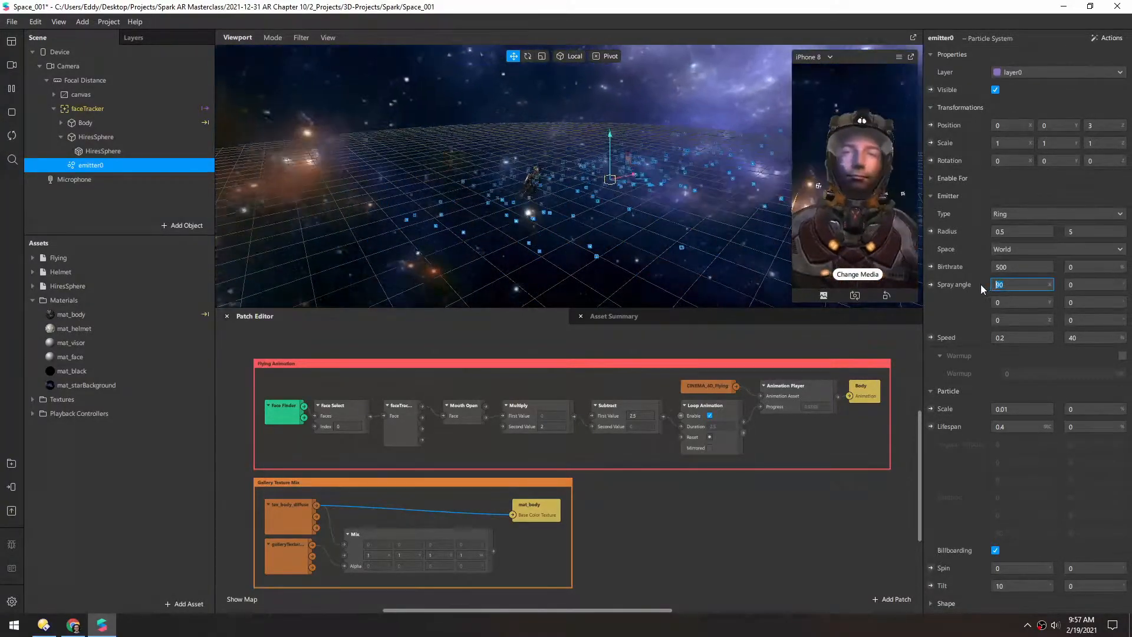
pyautogui.write('0')
pyautogui.press('Return')
pyautogui.moveTo(998, 162); pyautogui.dragTo(984, 164)
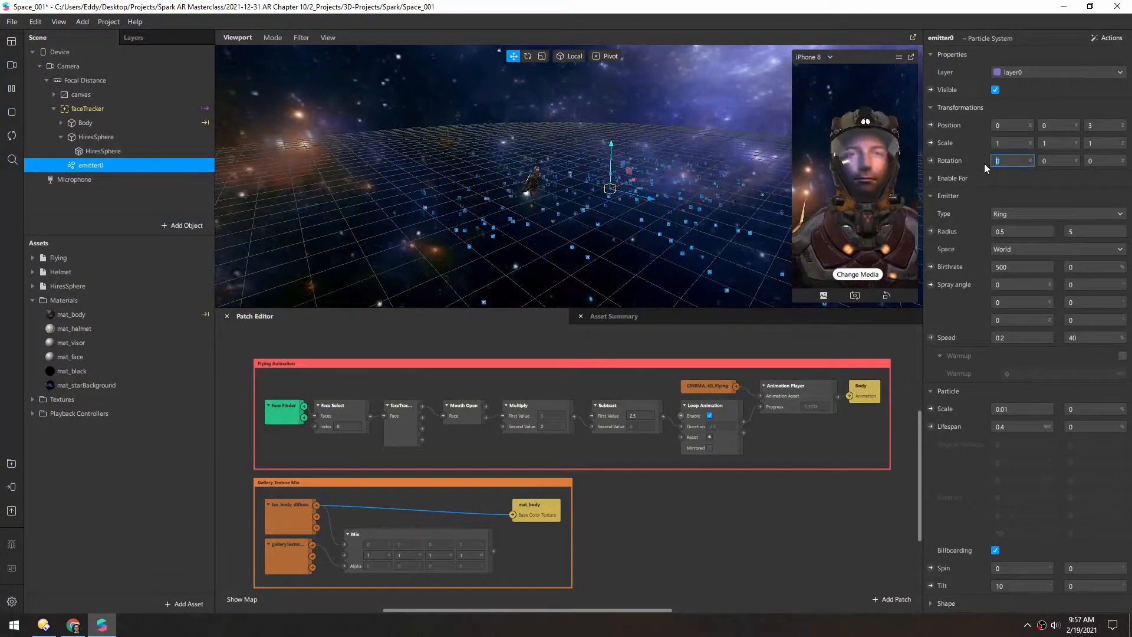
pyautogui.write('90')
pyautogui.press('Return')
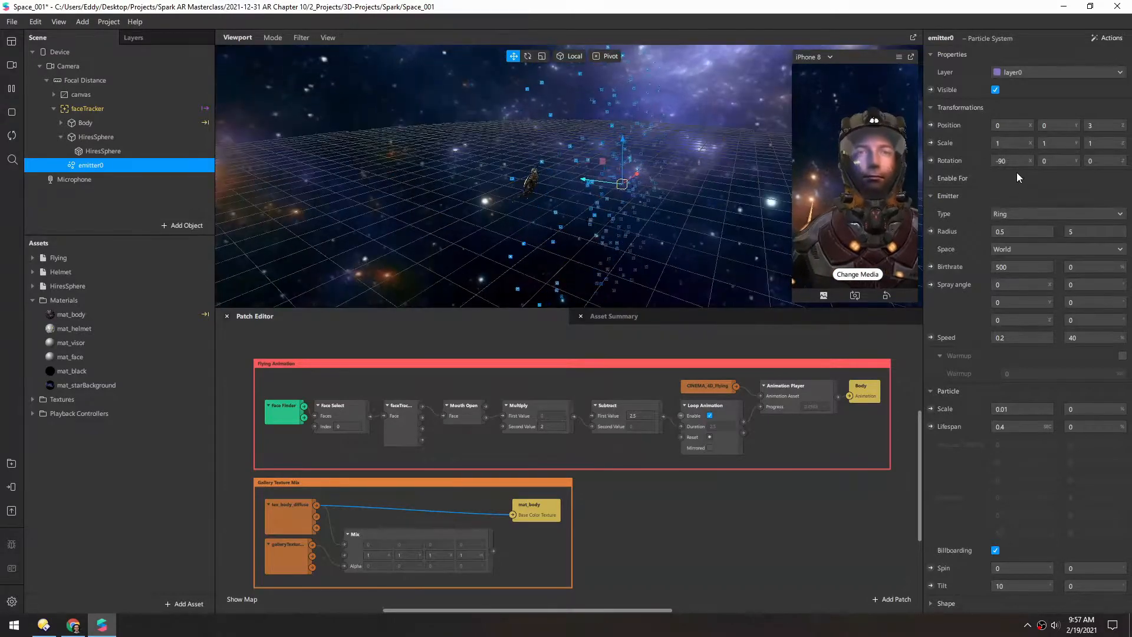
pyautogui.keyDown('alt'); pyautogui.moveTo(638, 197); pyautogui.dragTo(683, 175); pyautogui.keyUp('alt')
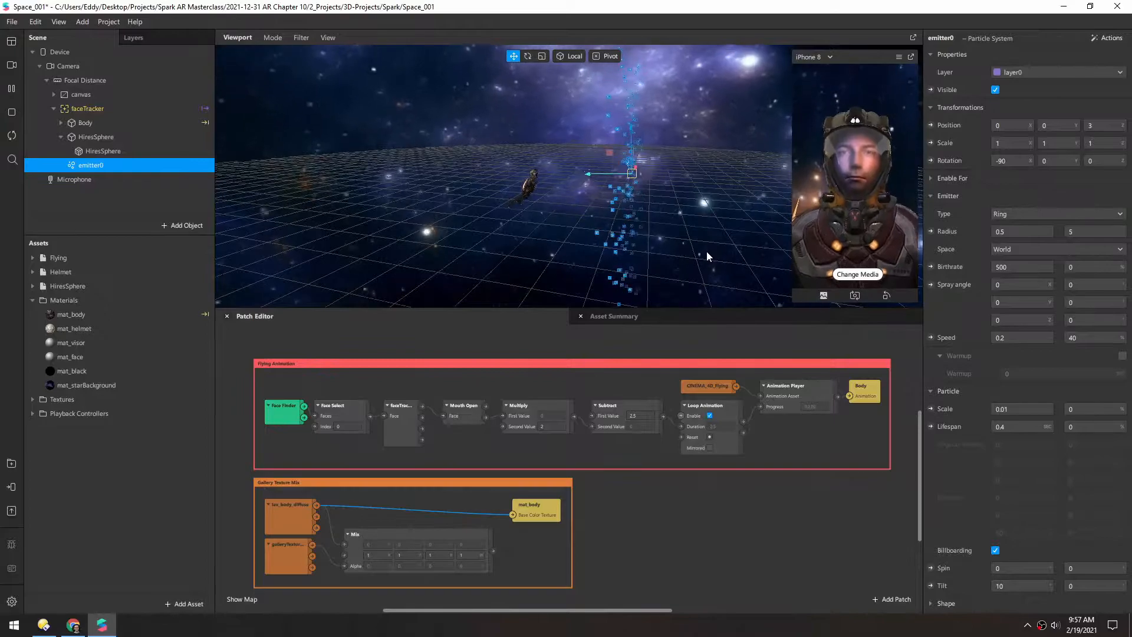
pyautogui.keyDown('alt'); pyautogui.moveTo(706, 251); pyautogui.dragTo(526, 182); pyautogui.keyUp('alt')
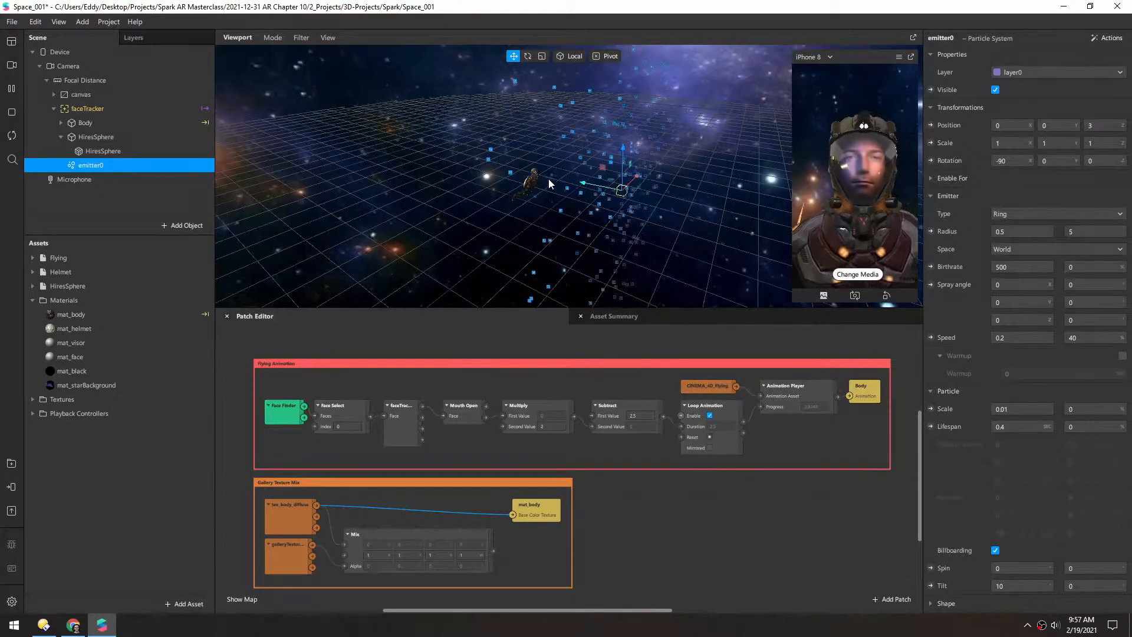
# Switch the emitter's space to Local and set the variation of its speed to 10%.
pyautogui.click(1002, 249)
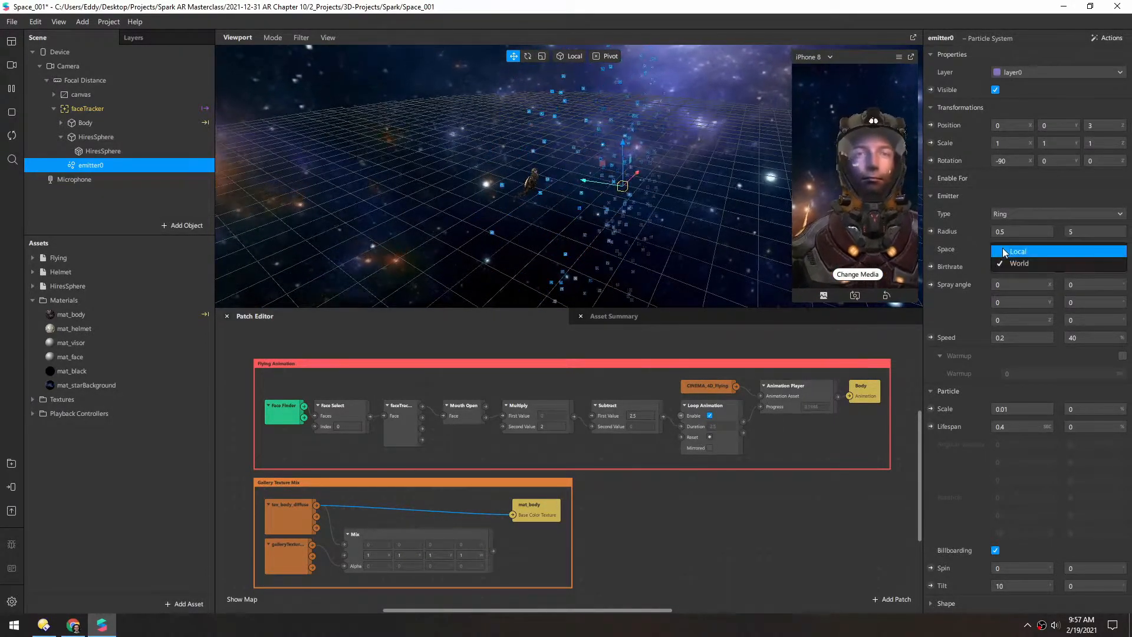
pyautogui.click(1020, 253)
pyautogui.keyDown('alt'); pyautogui.moveTo(544, 234); pyautogui.dragTo(612, 231); pyautogui.keyUp('alt')
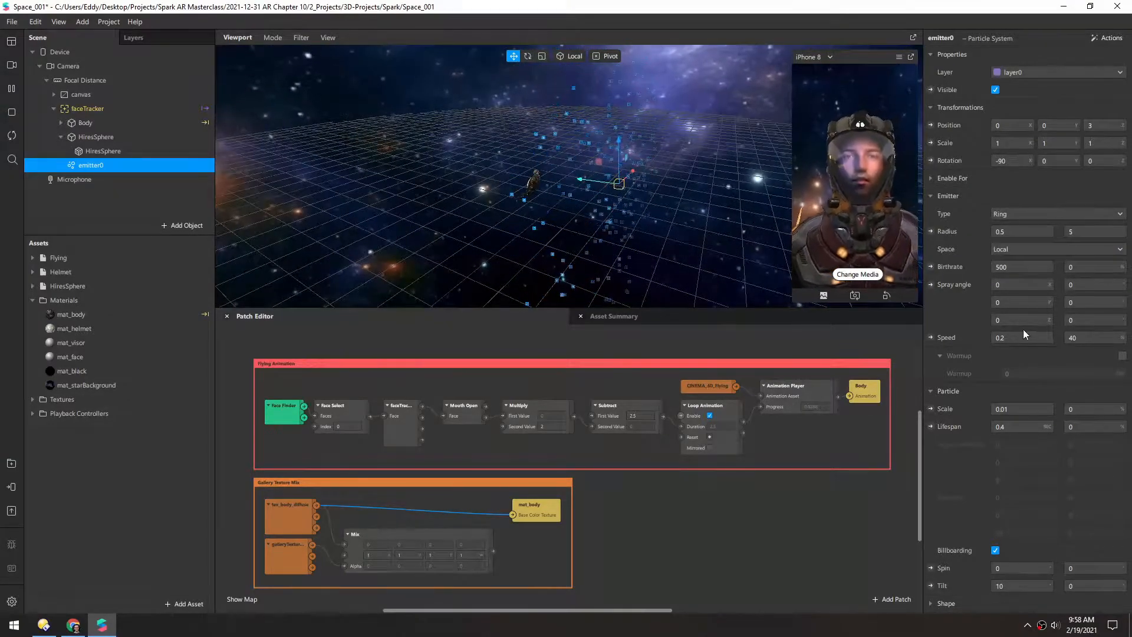
pyautogui.click(1094, 339)
pyautogui.write('10')
pyautogui.press('Return')
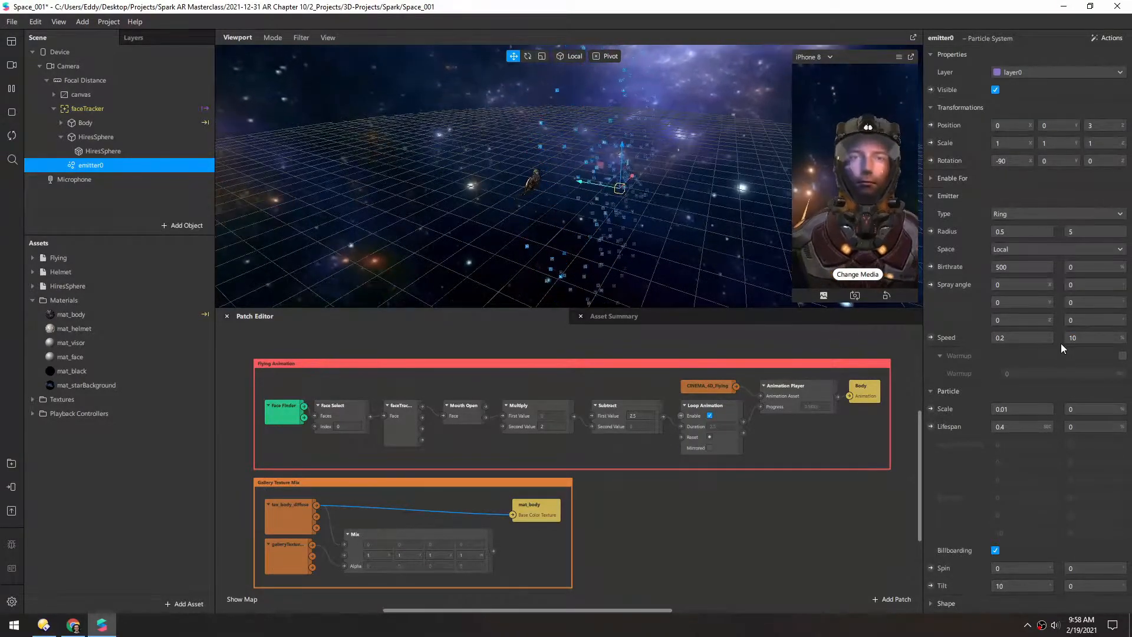
# Set the emitter's particle lifespan to 30 seconds and its birthrate to 100.
pyautogui.click(991, 428)
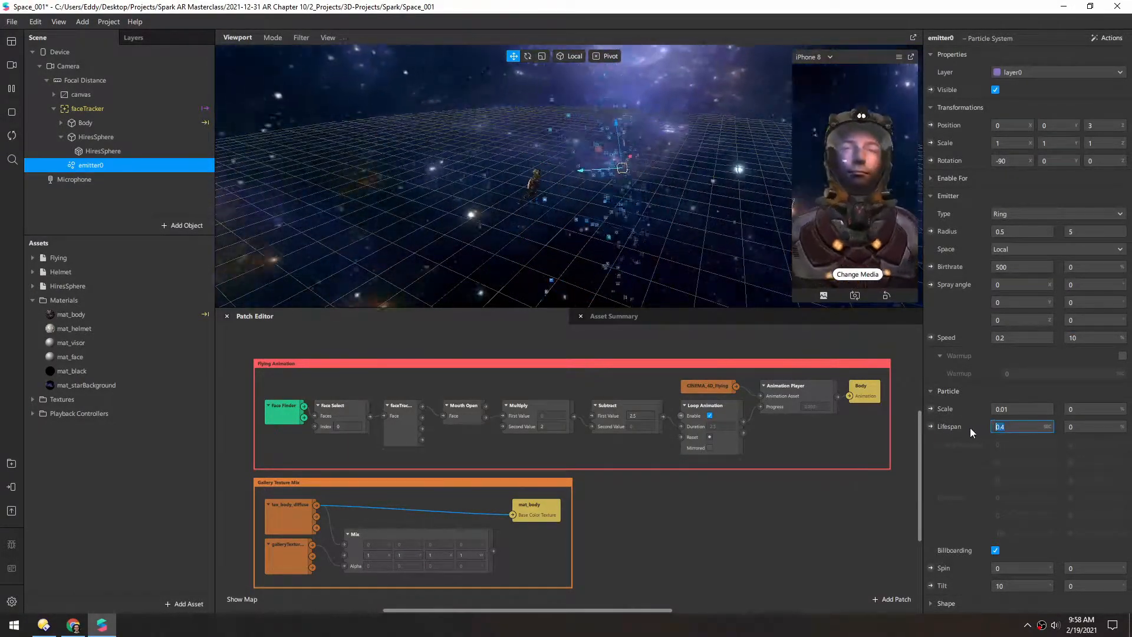
pyautogui.write('30')
pyautogui.press('Return')
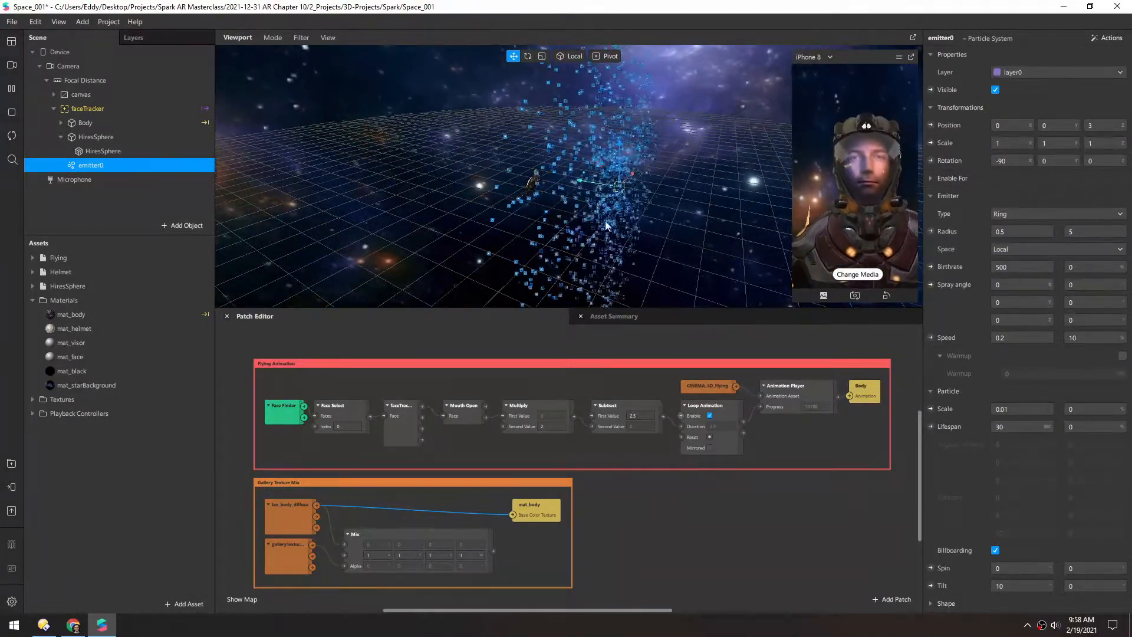
pyautogui.click(1010, 267)
pyautogui.write('100')
pyautogui.press('Return')
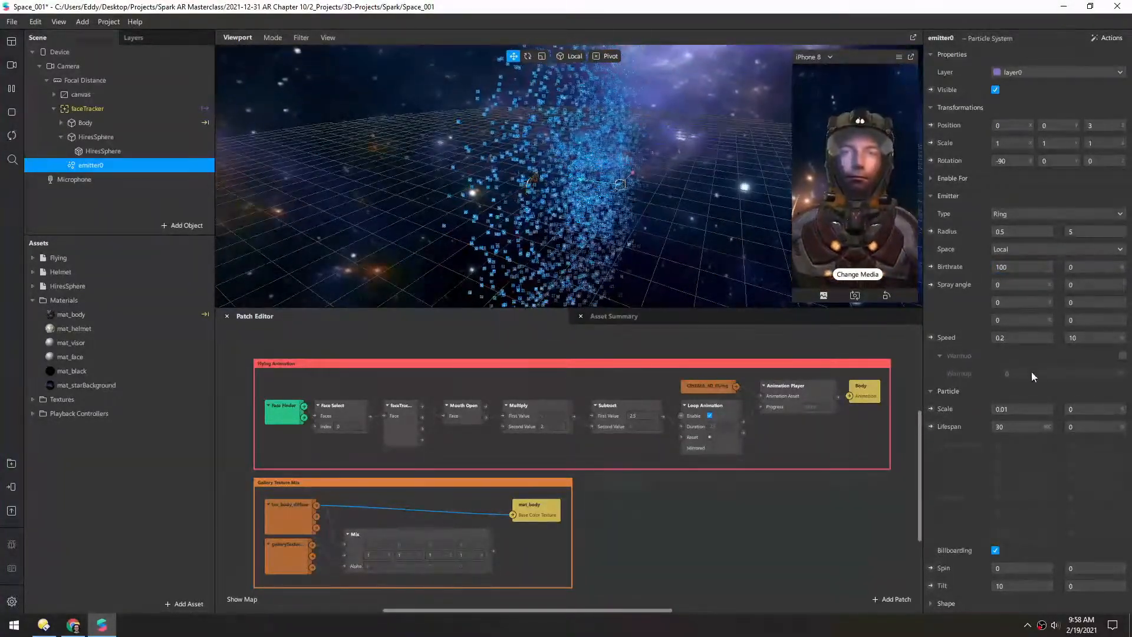
# Enable warmup for the emitter and set the warmup time to 30 seconds.
pyautogui.click(1121, 355)
pyautogui.click(1043, 373)
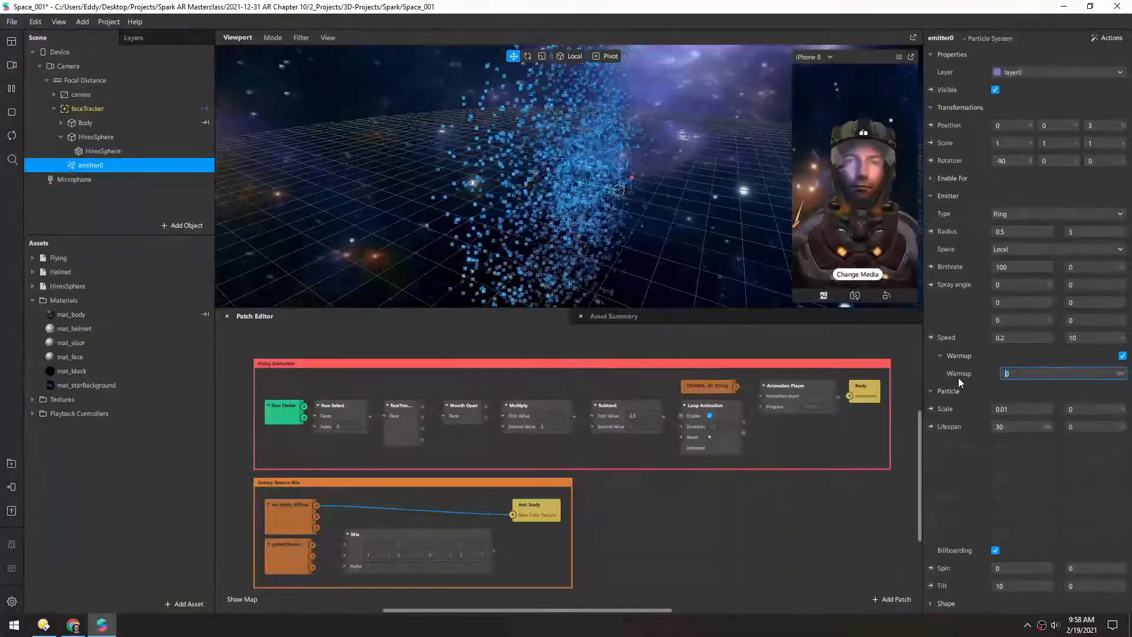
pyautogui.write('30')
pyautogui.press('Return')
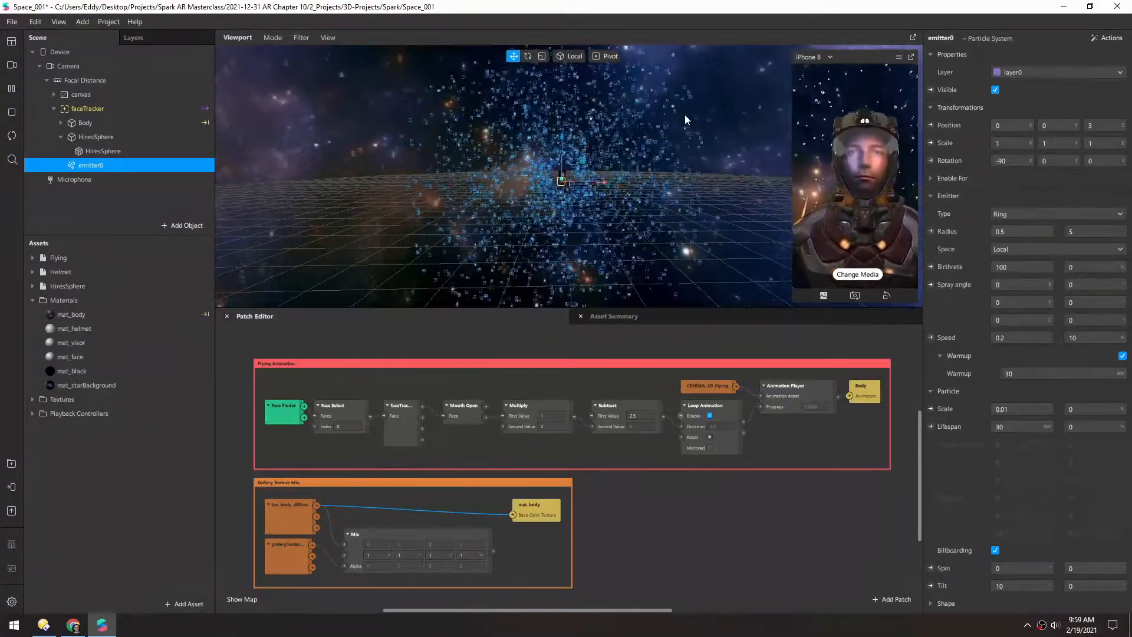
# Change the emitter type to Plane, set its size to 5 by 5 and inspect the particle spread.
pyautogui.click(1024, 211)
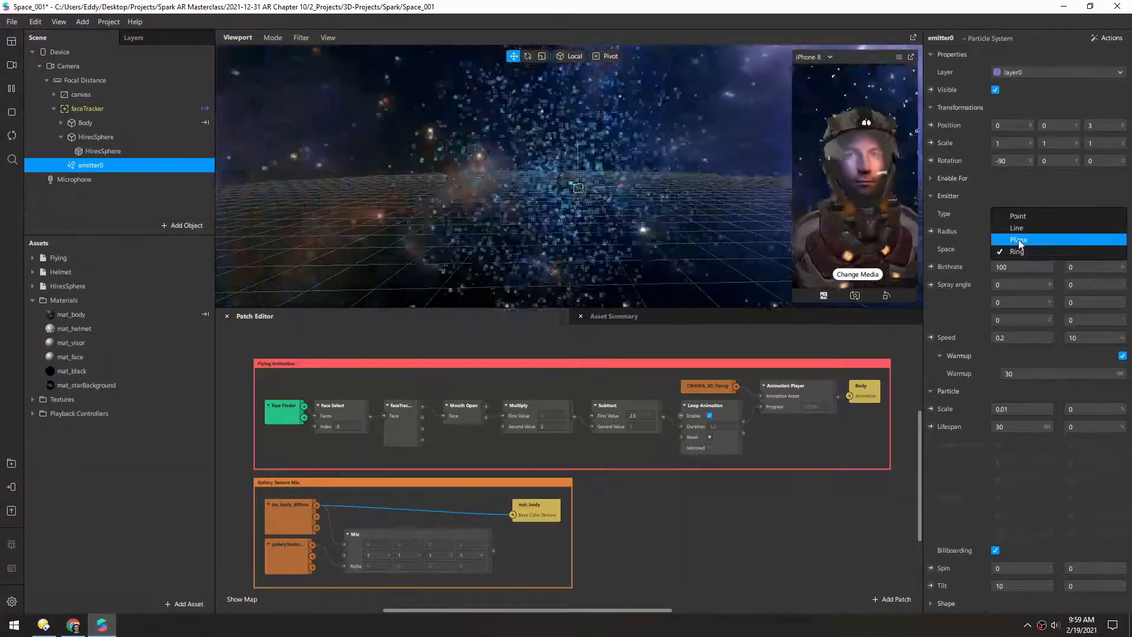
pyautogui.click(1016, 241)
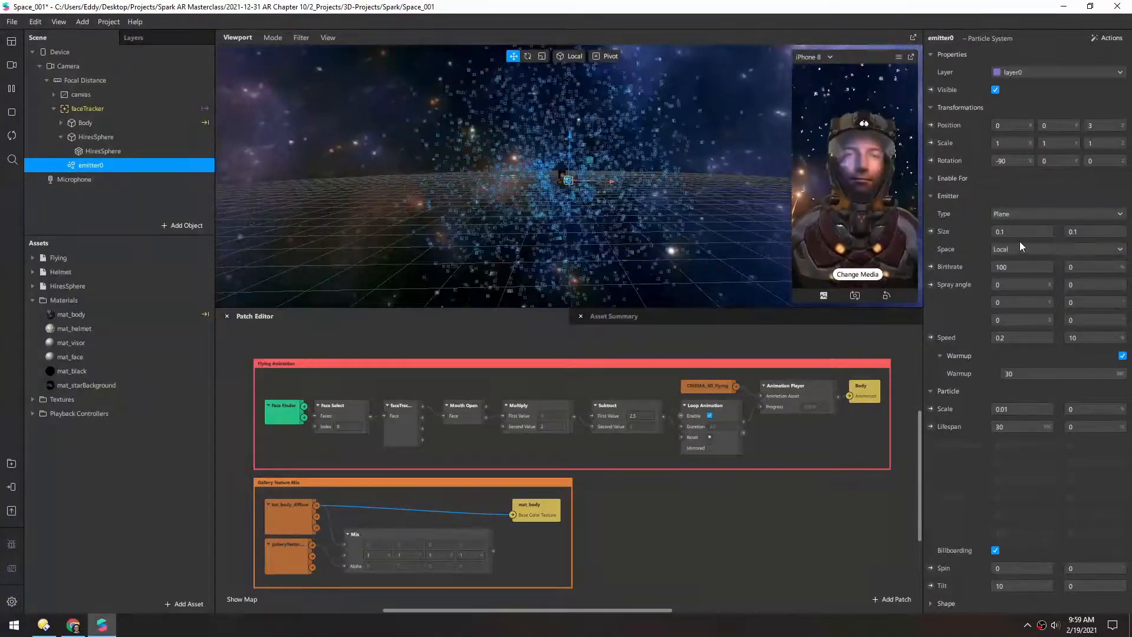
pyautogui.keyDown('alt'); pyautogui.moveTo(565, 202); pyautogui.dragTo(698, 209); pyautogui.keyUp('alt')
pyautogui.moveTo(1015, 232); pyautogui.dragTo(960, 231)
pyautogui.write('5')
pyautogui.press('Tab')
pyautogui.write('5')
pyautogui.press('Return')
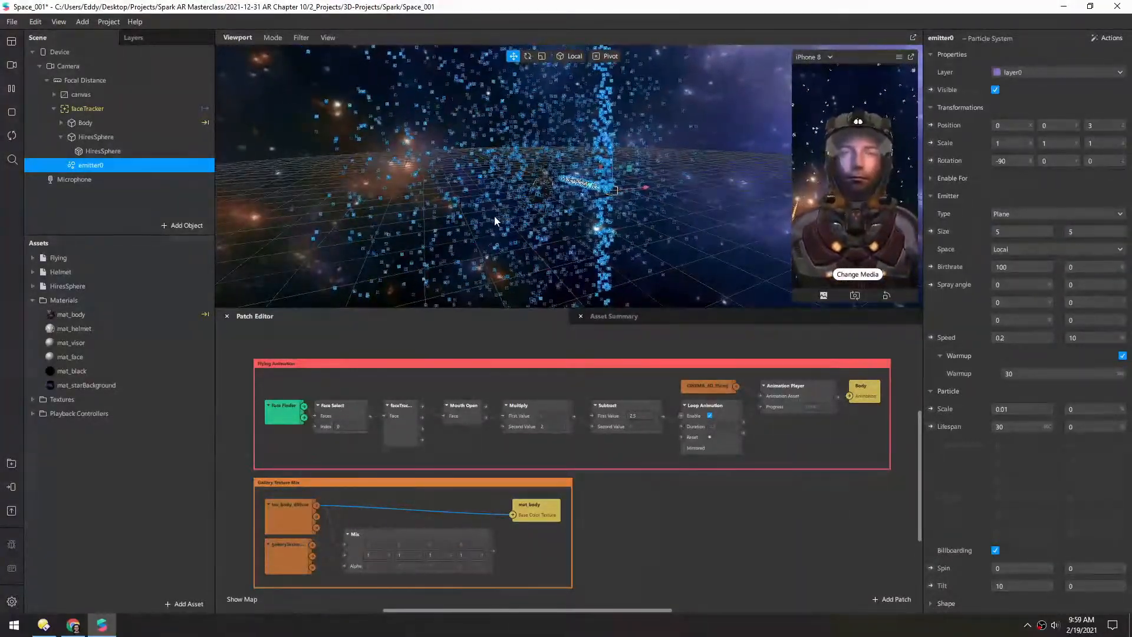
pyautogui.moveTo(617, 185)
pyautogui.keyDown('alt'); pyautogui.mouseDown()
pyautogui.moveTo(708, 183)
pyautogui.moveTo(580, 191)
pyautogui.moveTo(625, 187)
pyautogui.mouseUp(); pyautogui.keyUp('alt')
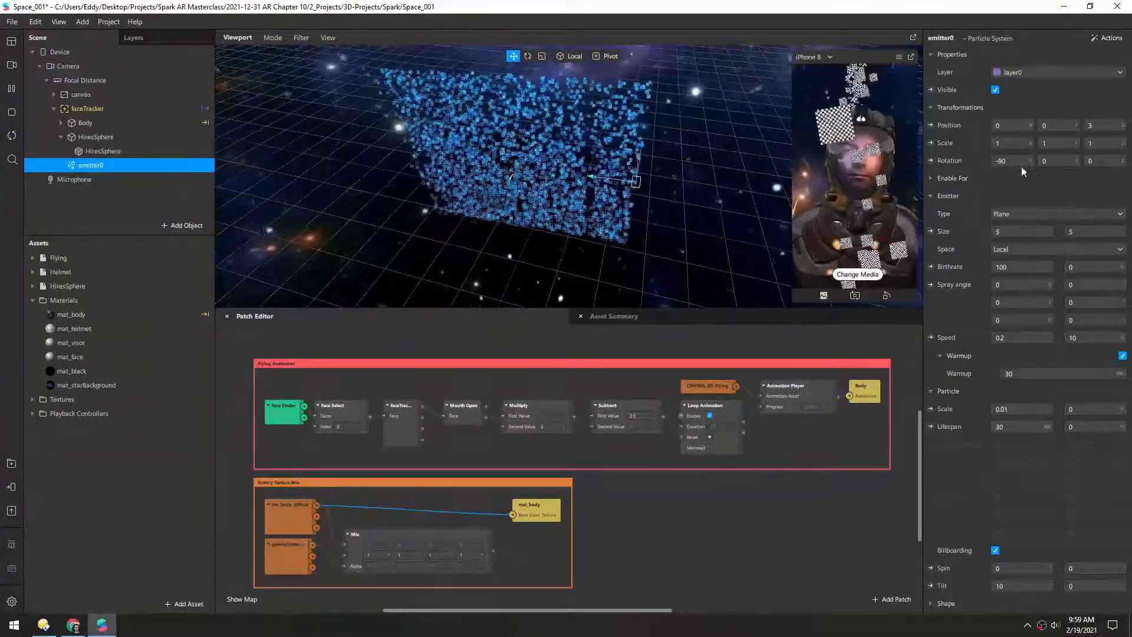
# Try a Y rotation of 90 on the emitter and inspect the particle plane from another angle.
pyautogui.click(1050, 161)
pyautogui.write('90')
pyautogui.press('Return')
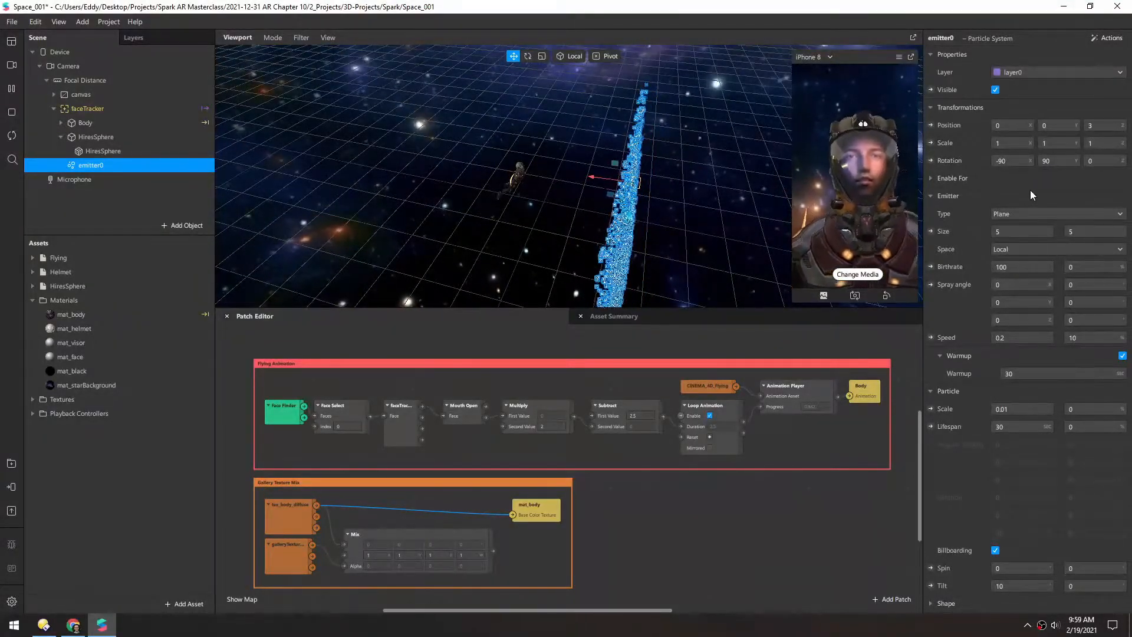
pyautogui.keyDown('alt'); pyautogui.moveTo(536, 196); pyautogui.dragTo(397, 104); pyautogui.keyUp('alt')
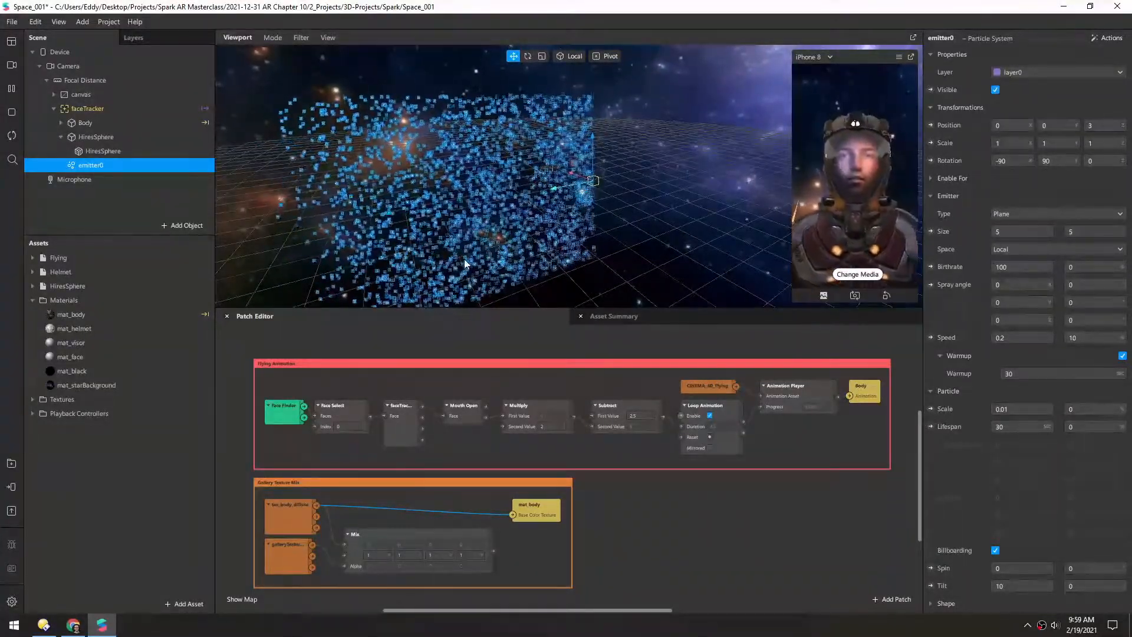
# Set the emitter's speed to 0 and restart the effect to examine the emission shape.
pyautogui.click(1027, 335)
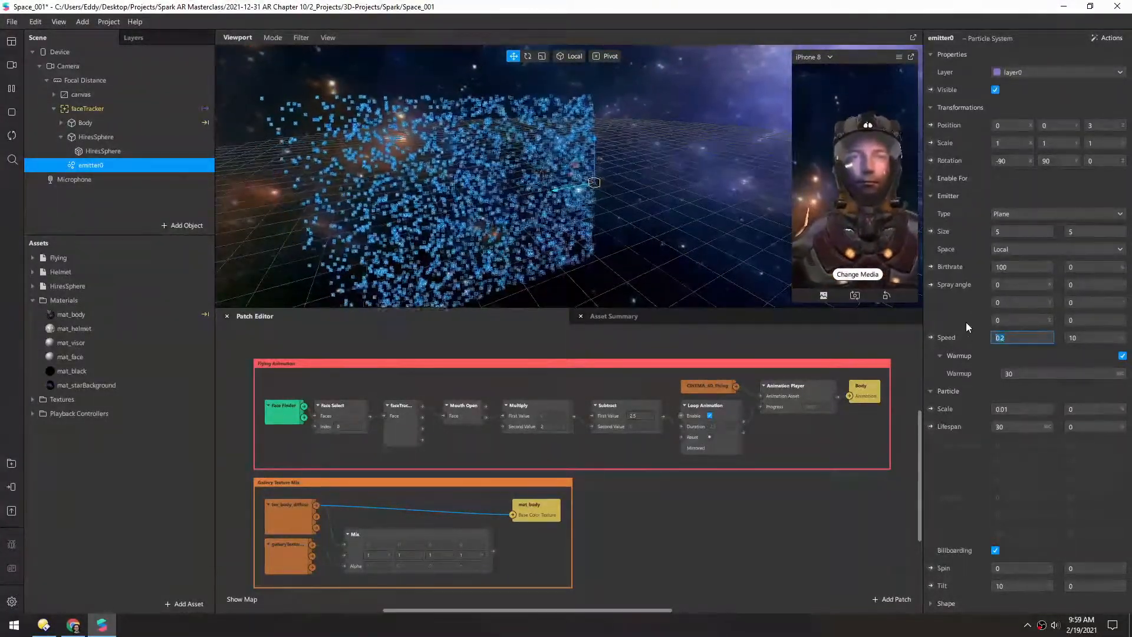
pyautogui.write('0')
pyautogui.press('Return')
pyautogui.click(12, 135)
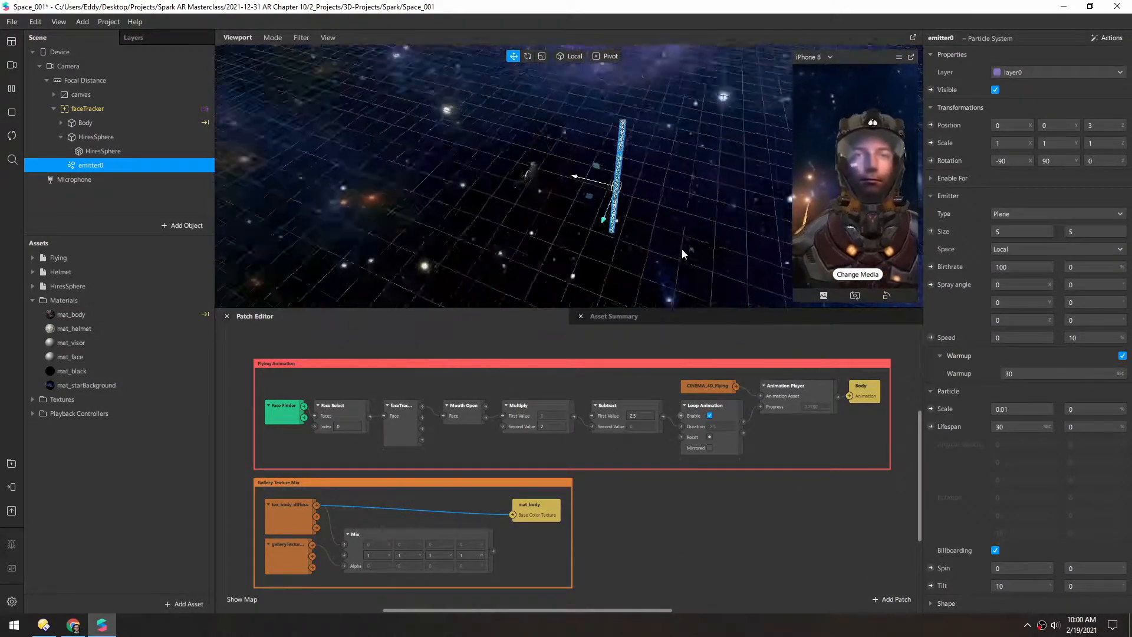
# Try the Line emitter type, return to Plane with a size of 5 by 5 and inspect the emission shape.
pyautogui.click(1016, 215)
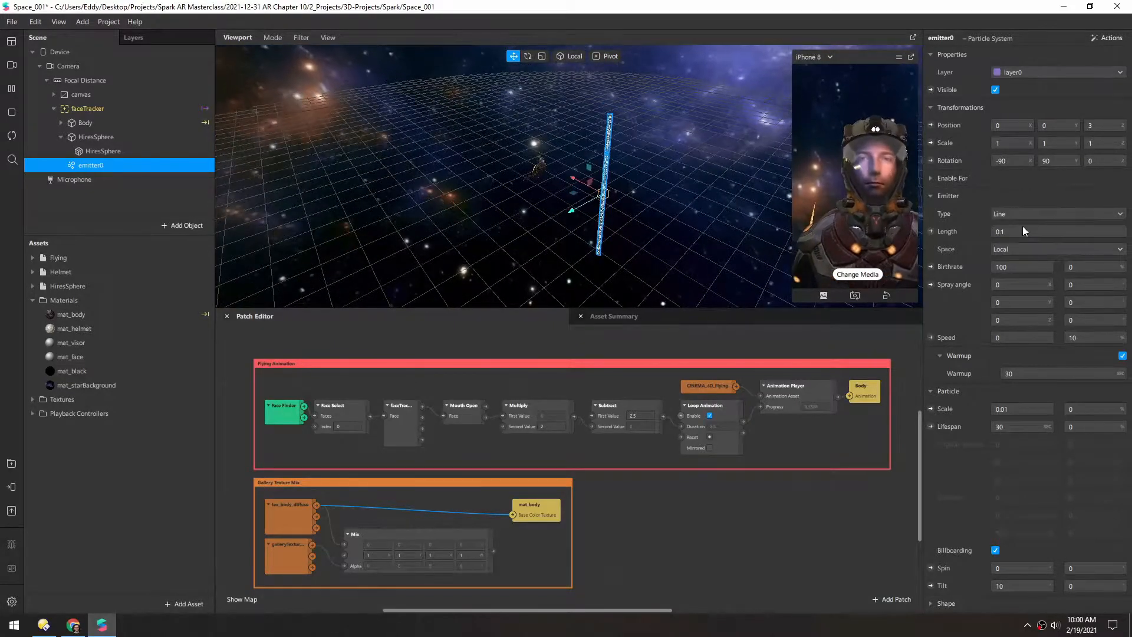
pyautogui.click(1019, 214)
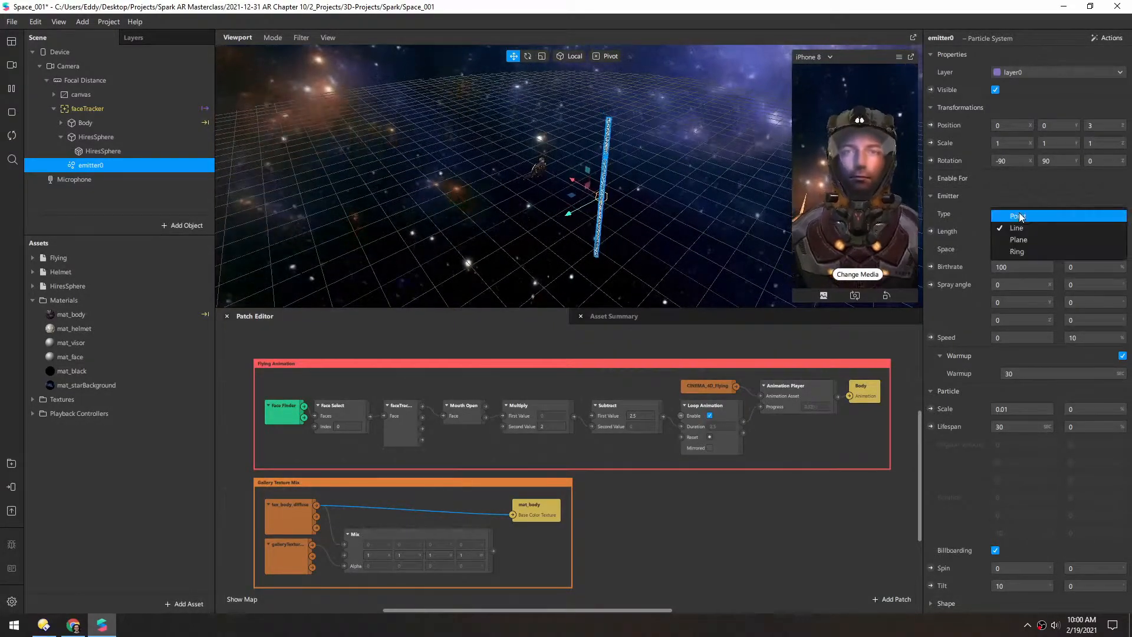
pyautogui.click(1026, 239)
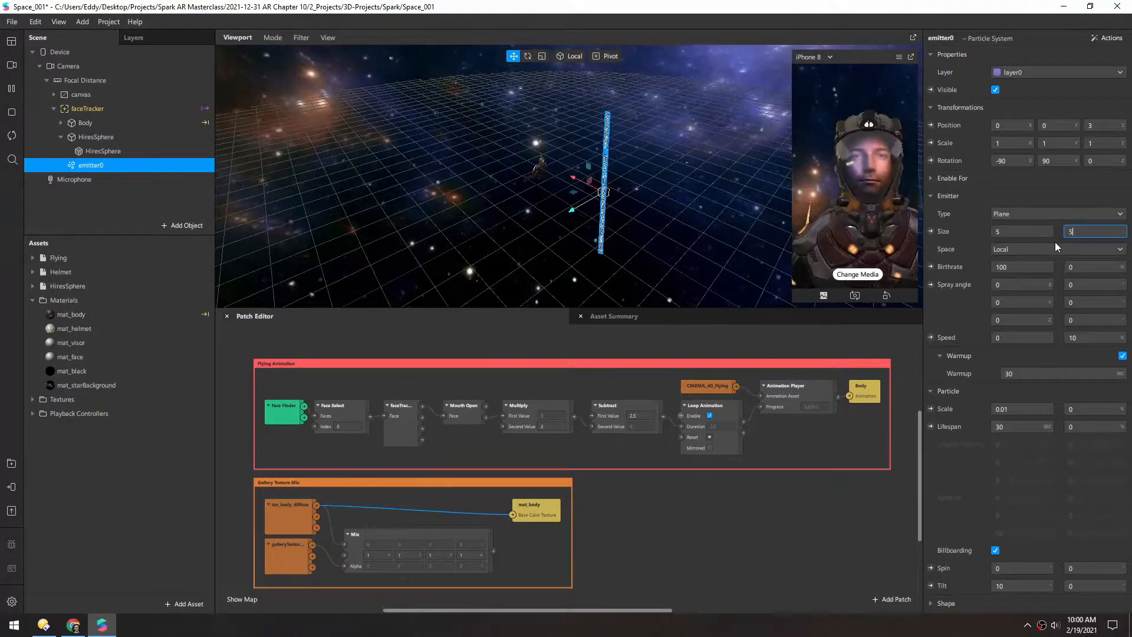
pyautogui.write('5')
pyautogui.press('Return')
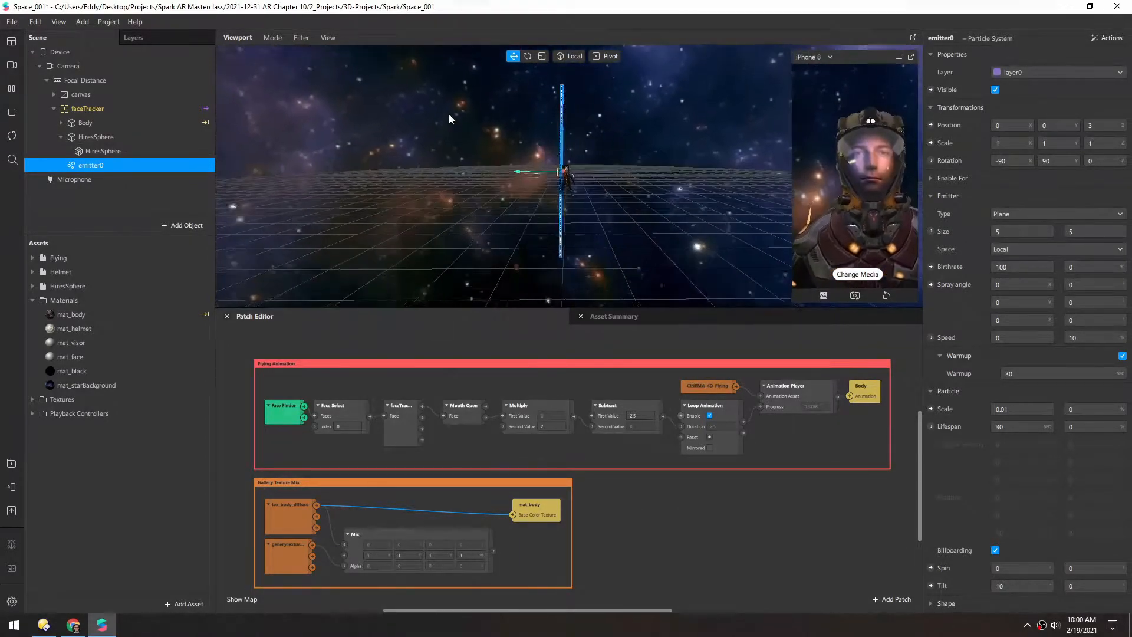
pyautogui.scroll(3, 626, 171)
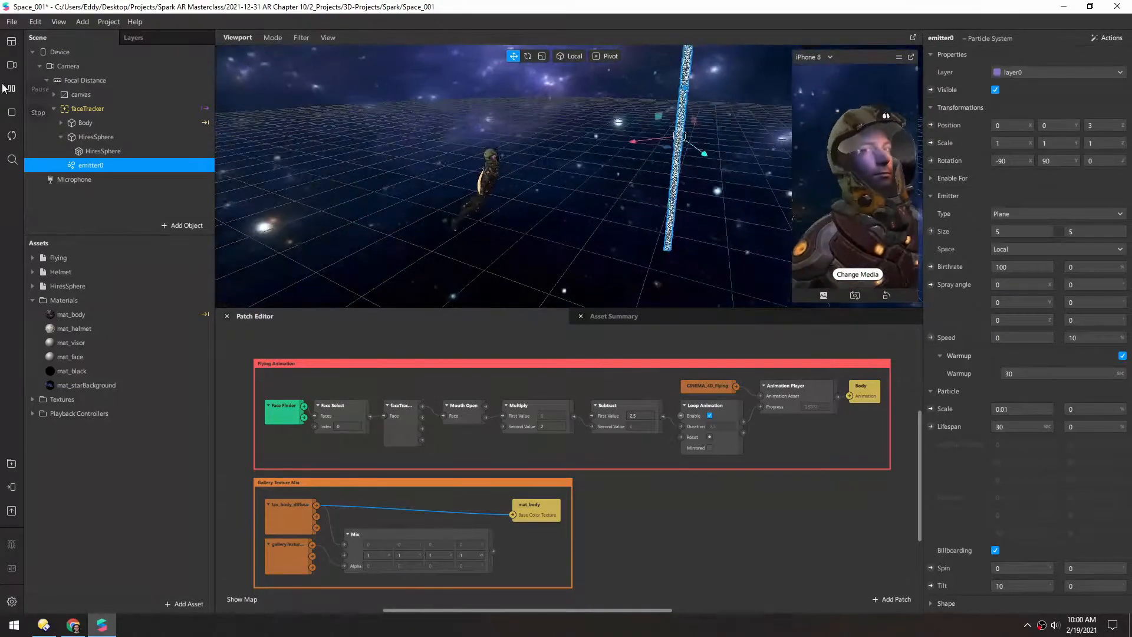
pyautogui.click(11, 88)
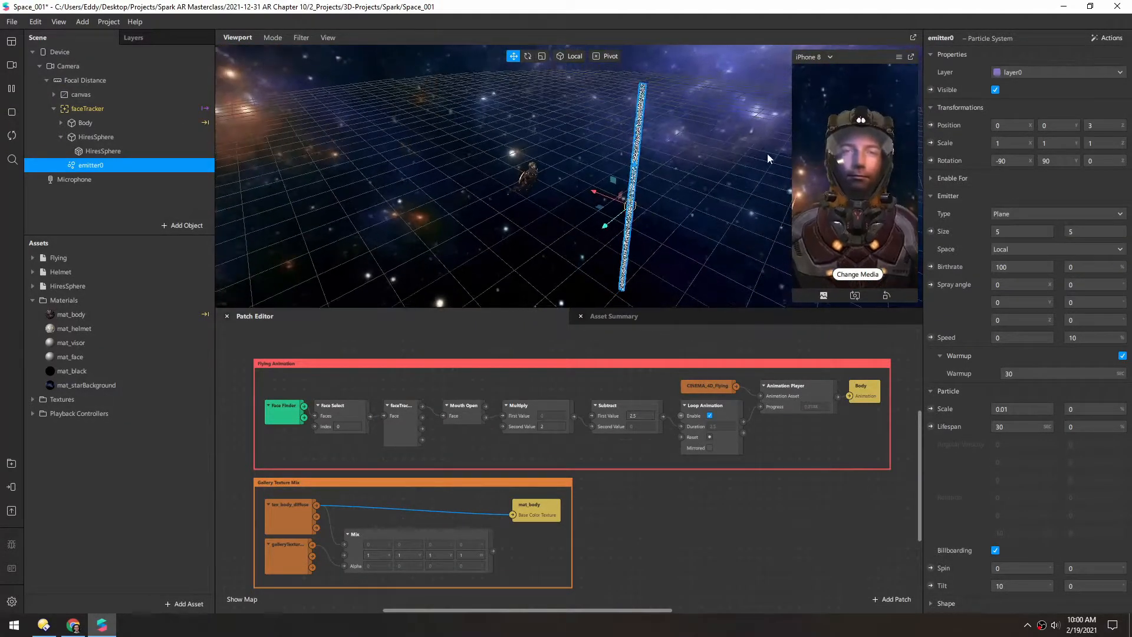
# Reset the emitter's X and Y rotation to 0.
pyautogui.write('0')
pyautogui.press('Return')
pyautogui.moveTo(1055, 162); pyautogui.dragTo(1013, 166)
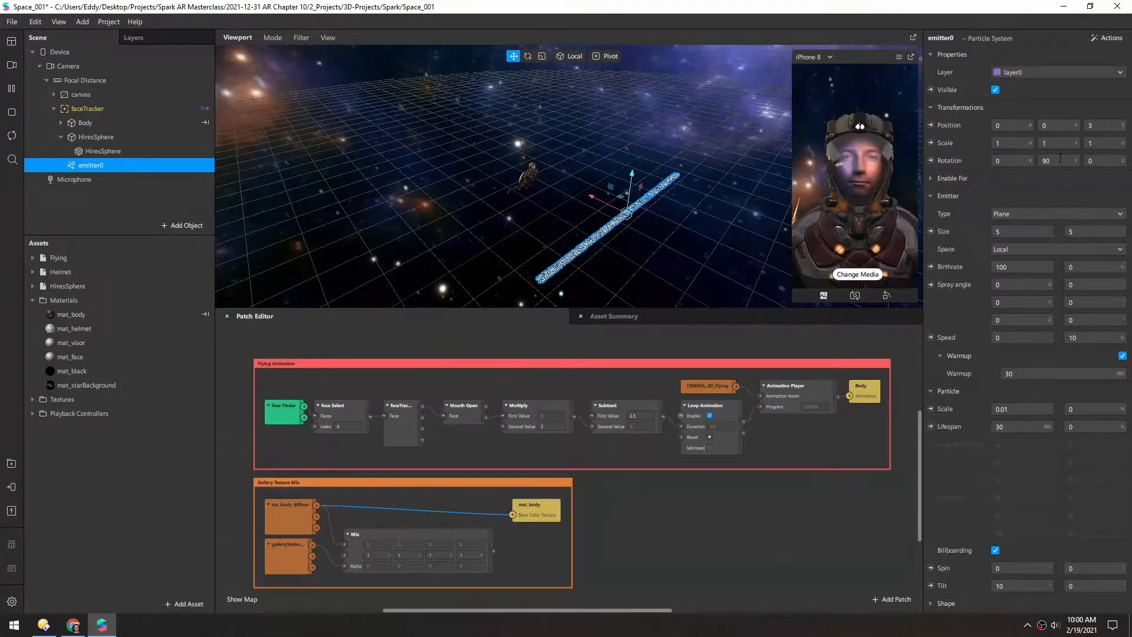
pyautogui.write('0')
pyautogui.press('Return')
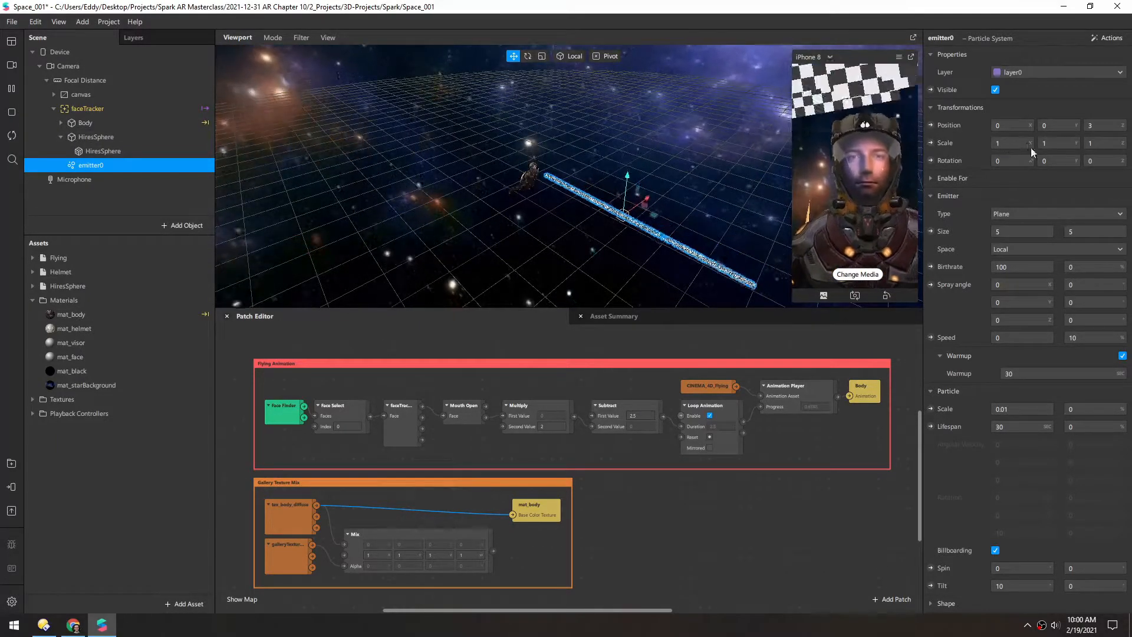
# Collapse HiresSphere in the scene hierarchy, reselect the emitter and set its first plane size value to 5.
pyautogui.click(61, 136)
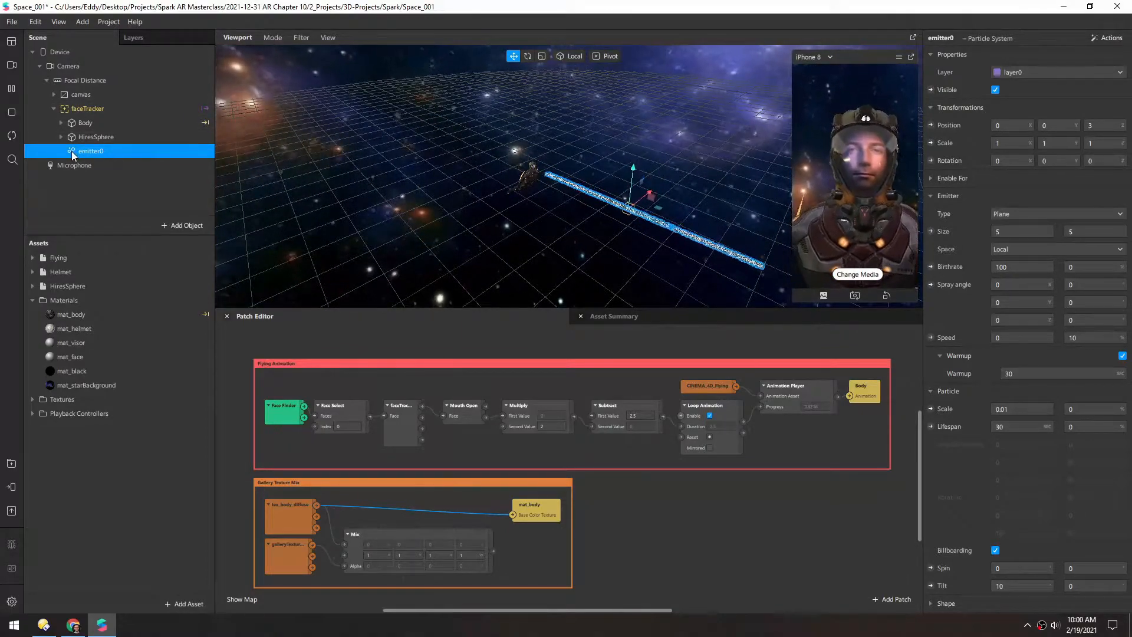
pyautogui.click(70, 110)
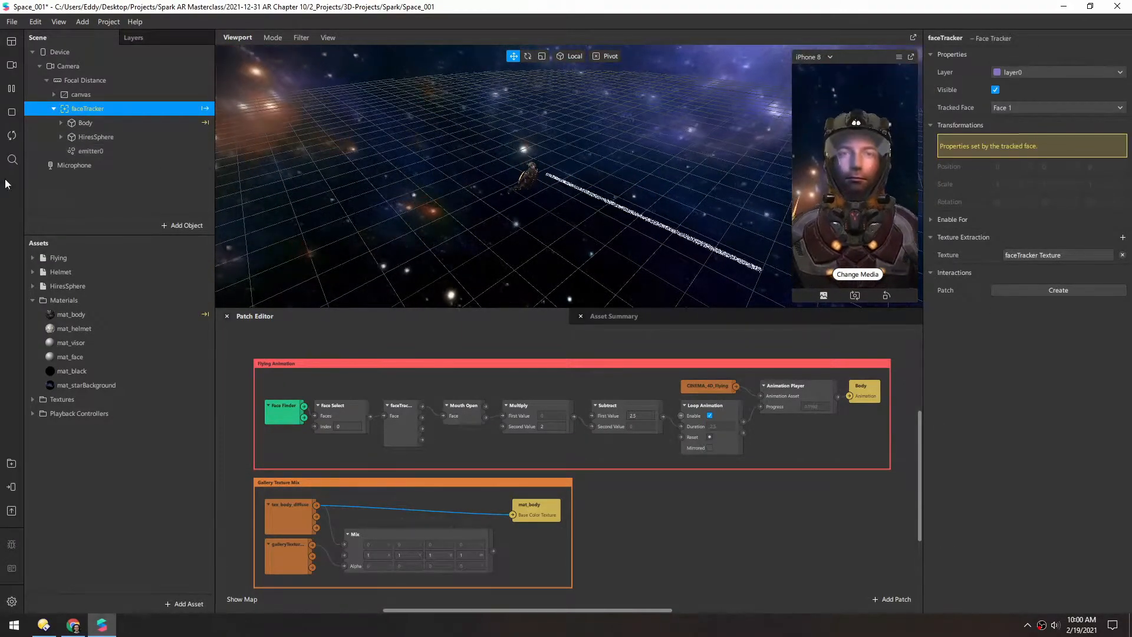
pyautogui.click(72, 151)
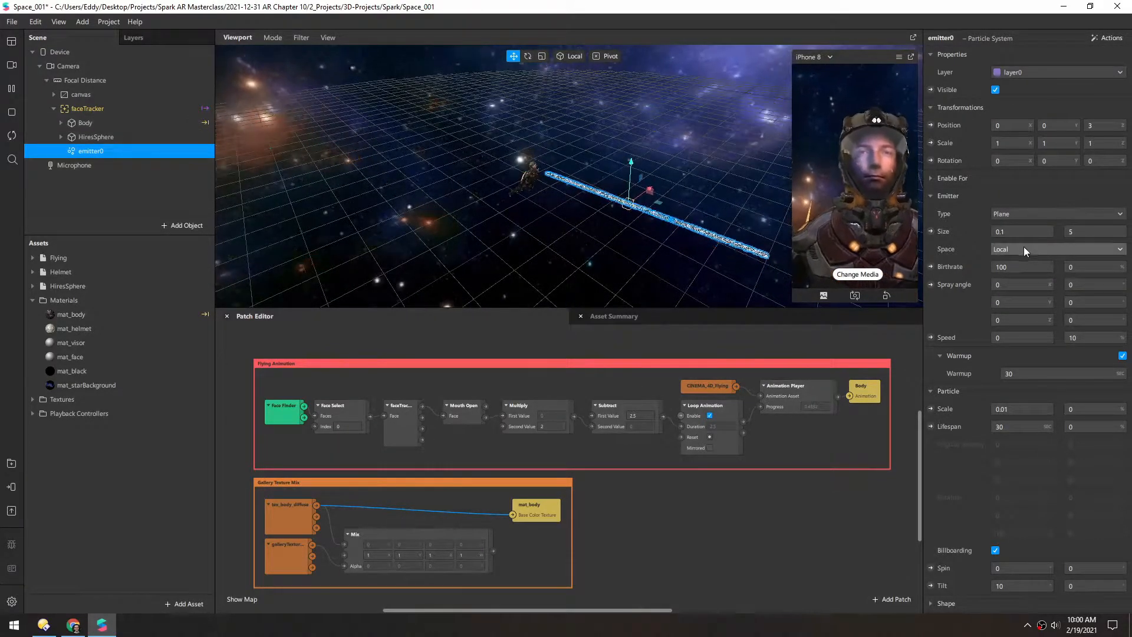
pyautogui.write('5')
pyautogui.press('Return')
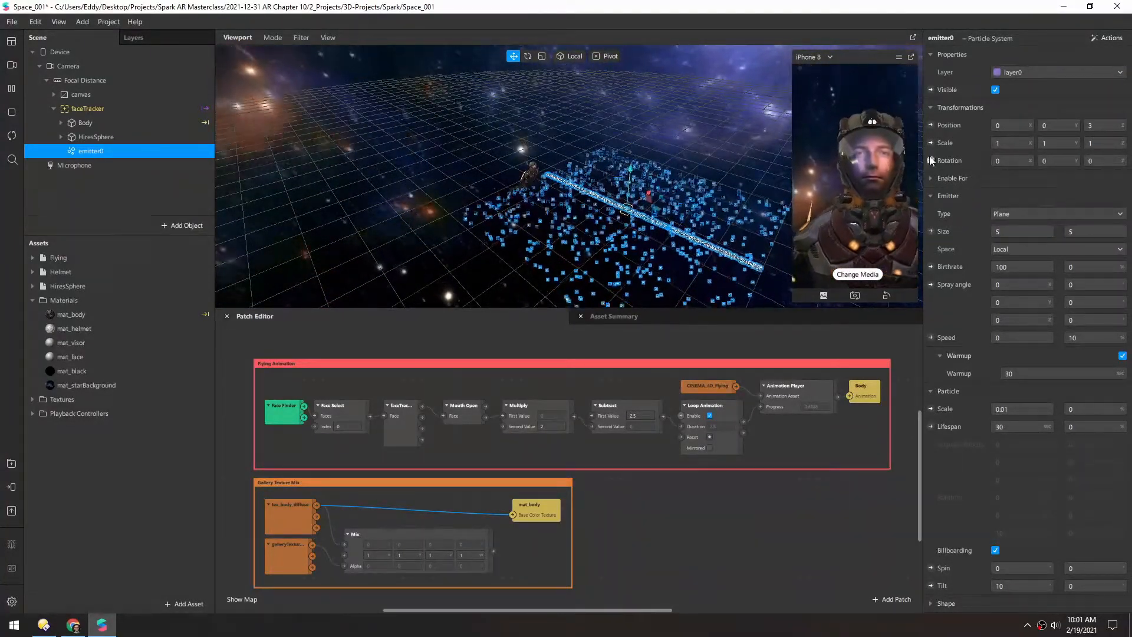
# Set the emitter's X rotation to -90 and its speed to 0.2.
pyautogui.moveTo(1005, 161); pyautogui.dragTo(962, 158)
pyautogui.write('-')
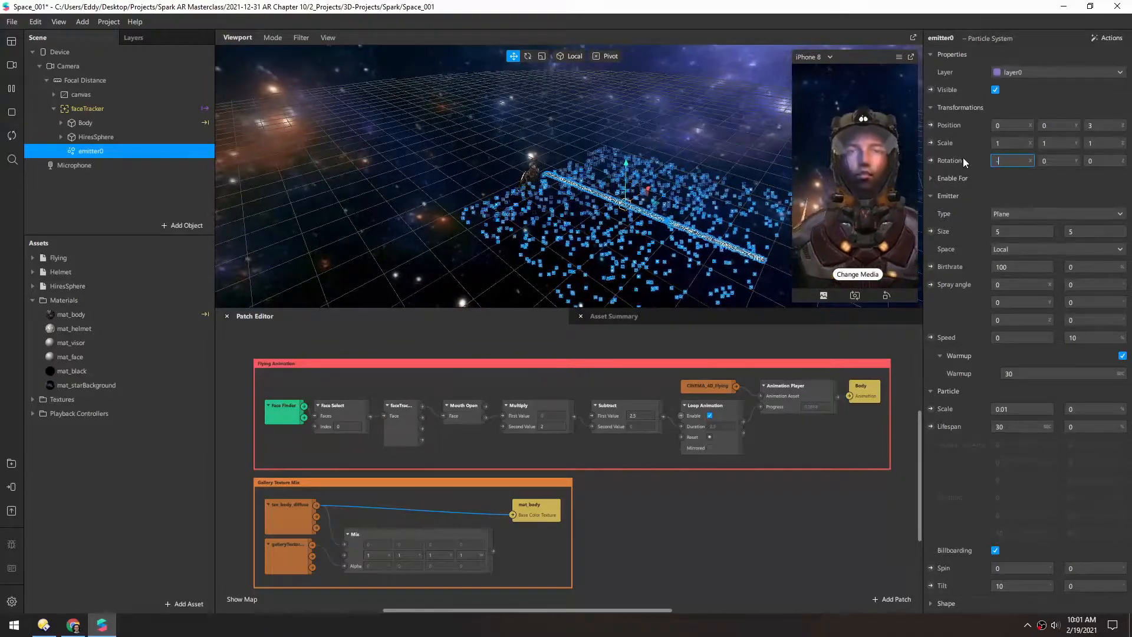
pyautogui.write('90')
pyautogui.press('Return')
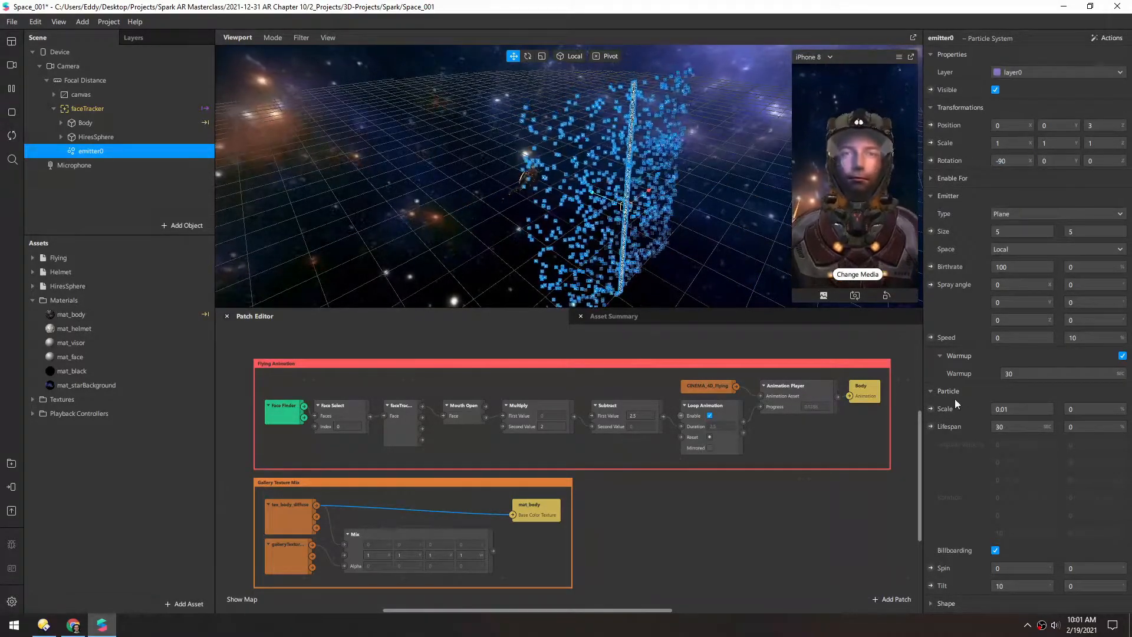
pyautogui.write('0.2')
pyautogui.press('Return')
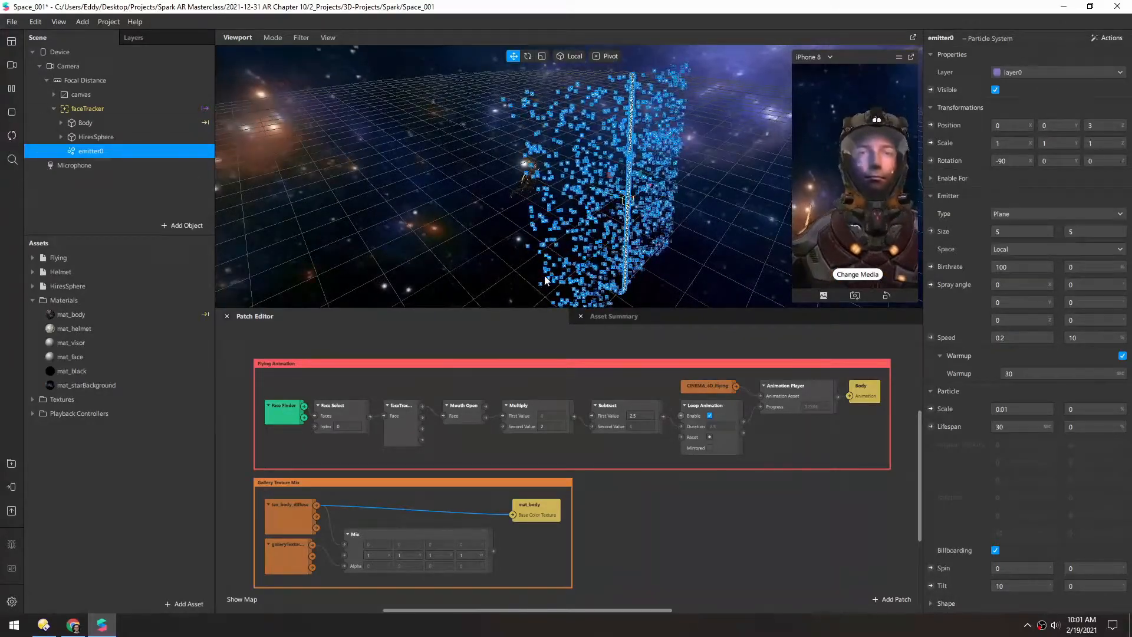
# Enlarge the emitter plane to a size of 10 by 10.
pyautogui.keyDown('alt'); pyautogui.moveTo(540, 224); pyautogui.dragTo(596, 198); pyautogui.keyUp('alt')
pyautogui.moveTo(1009, 232); pyautogui.dragTo(979, 234)
pyautogui.write('10')
pyautogui.press('Tab')
pyautogui.write('10')
pyautogui.press('Return')
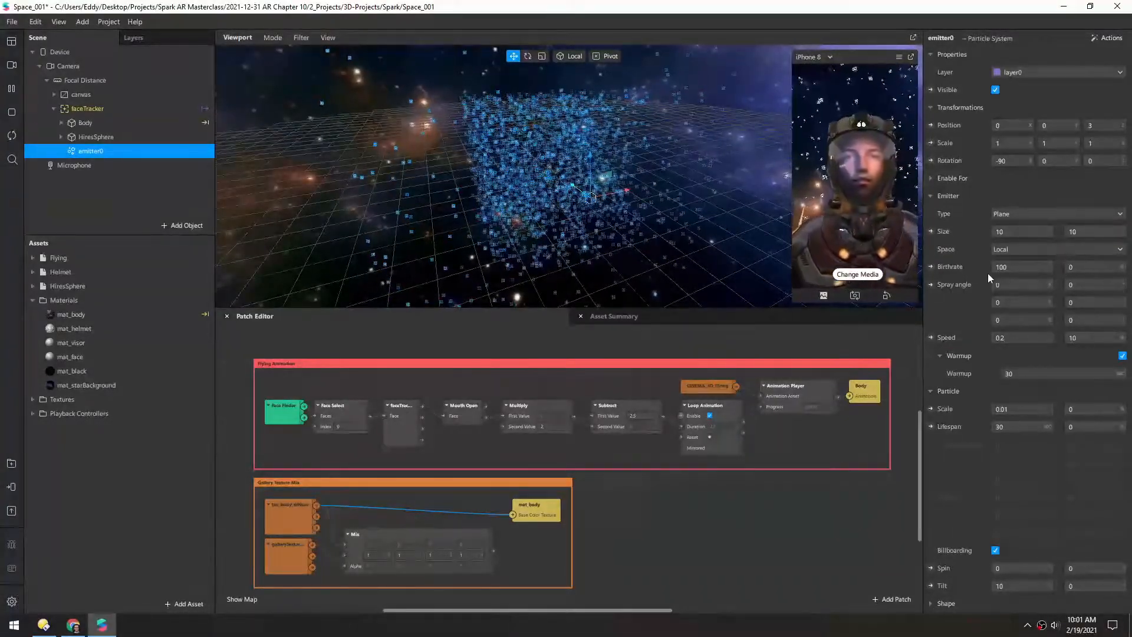
# Set the emitter's birthrate to 20, restart the effect and raise the speed to 0.5.
pyautogui.moveTo(1010, 268); pyautogui.dragTo(982, 274)
pyautogui.write('20')
pyautogui.press('Return')
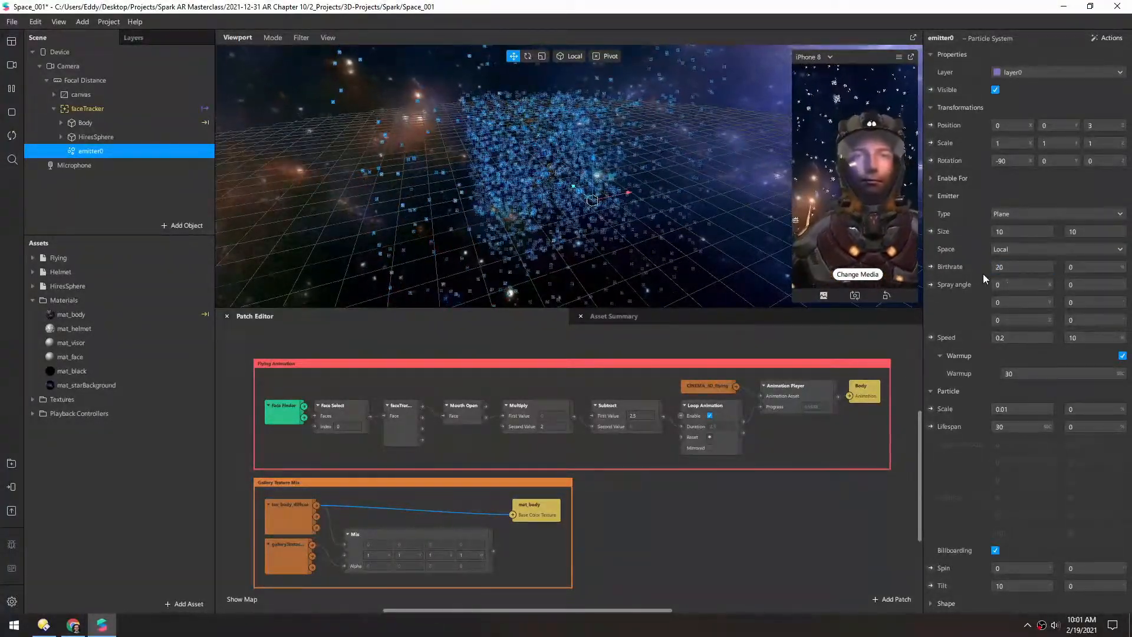
pyautogui.click(10, 140)
pyautogui.keyDown('alt'); pyautogui.moveTo(520, 243); pyautogui.dragTo(540, 171); pyautogui.keyUp('alt')
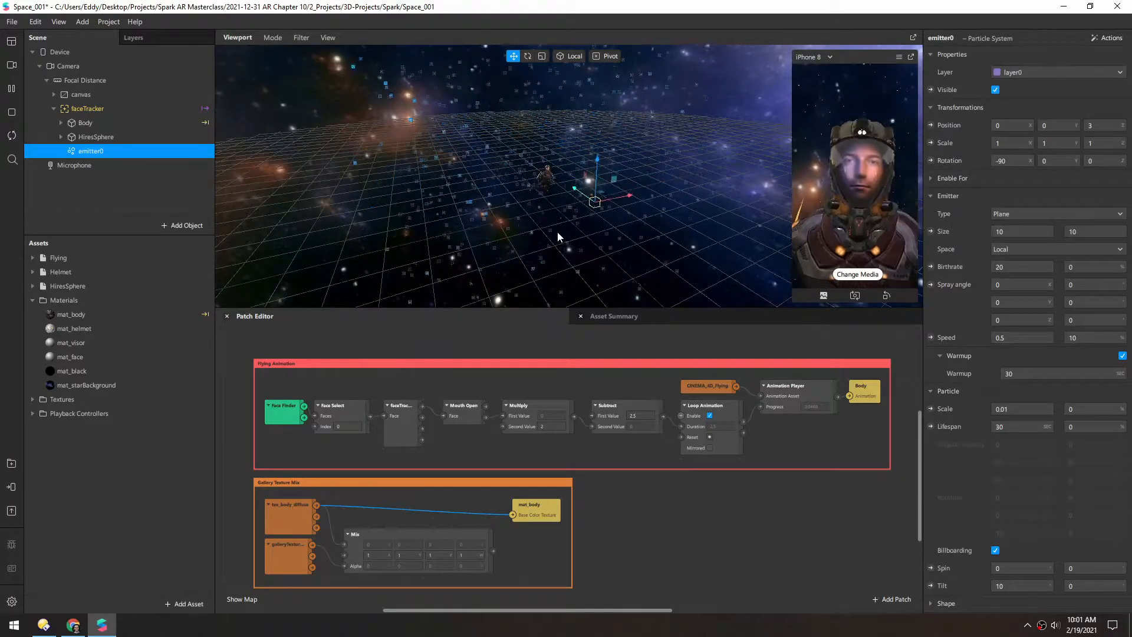
# Deselect the emitter and examine the particles flying past the astronaut from several angles.
pyautogui.keyDown('alt'); pyautogui.moveTo(557, 232); pyautogui.dragTo(693, 167); pyautogui.keyUp('alt')
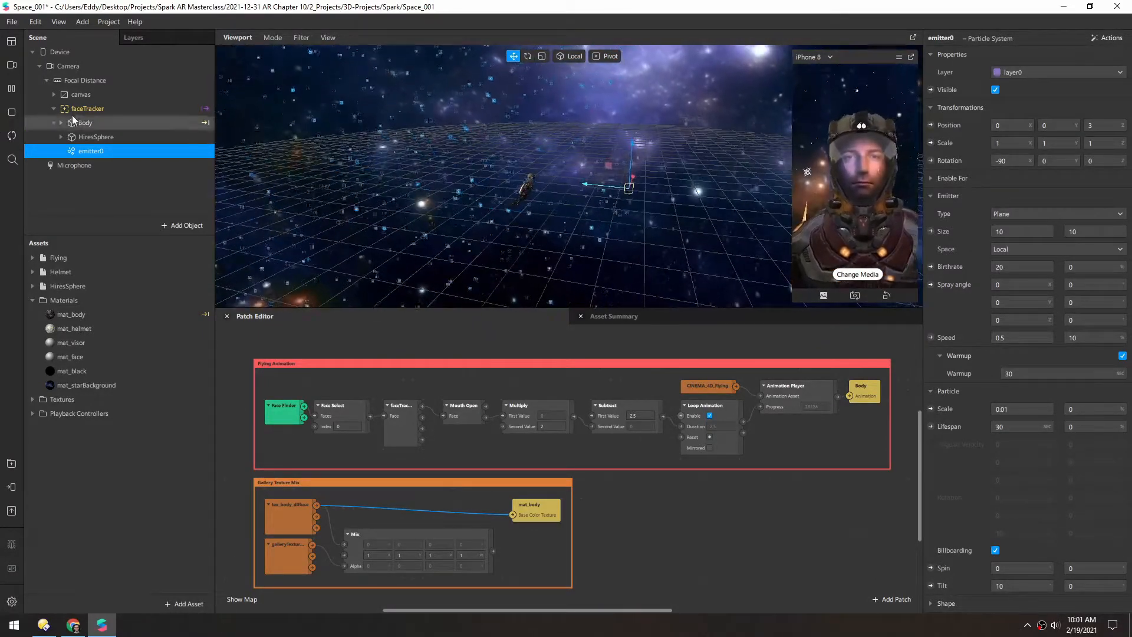
pyautogui.click(92, 206)
pyautogui.keyDown('alt'); pyautogui.moveTo(508, 217); pyautogui.dragTo(504, 293); pyautogui.keyUp('alt')
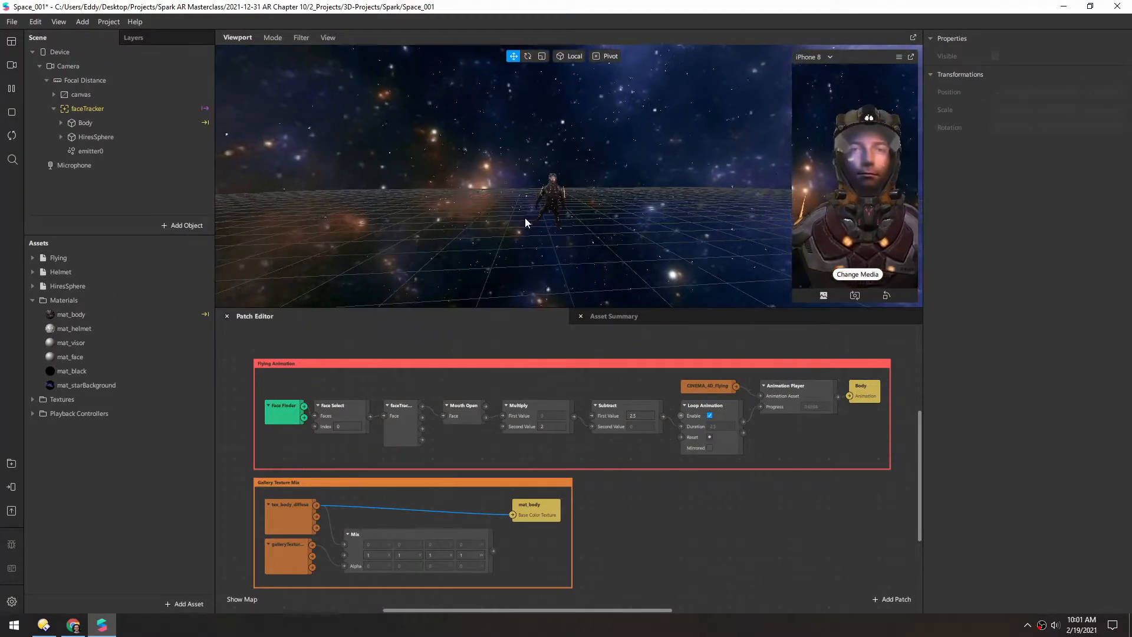
pyautogui.keyDown('alt'); pyautogui.moveTo(501, 208); pyautogui.dragTo(681, 170); pyautogui.keyUp('alt')
pyautogui.keyDown('alt'); pyautogui.moveTo(520, 178); pyautogui.dragTo(539, 191); pyautogui.keyUp('alt')
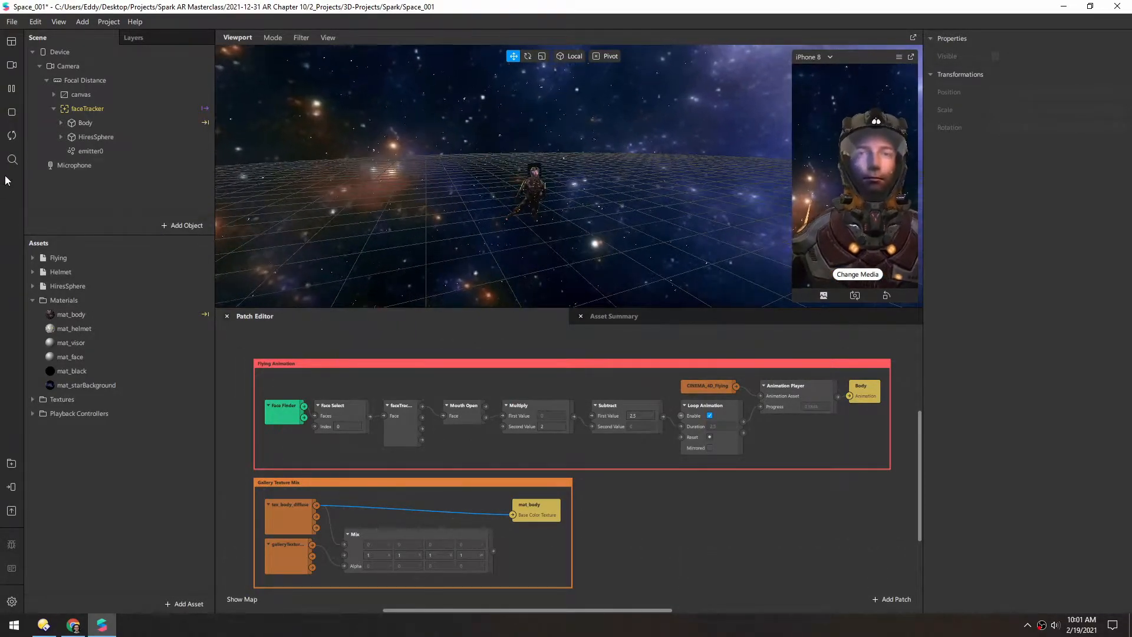
# Rename the particle emitter under the face tracker as stars.
pyautogui.doubleClick(88, 151)
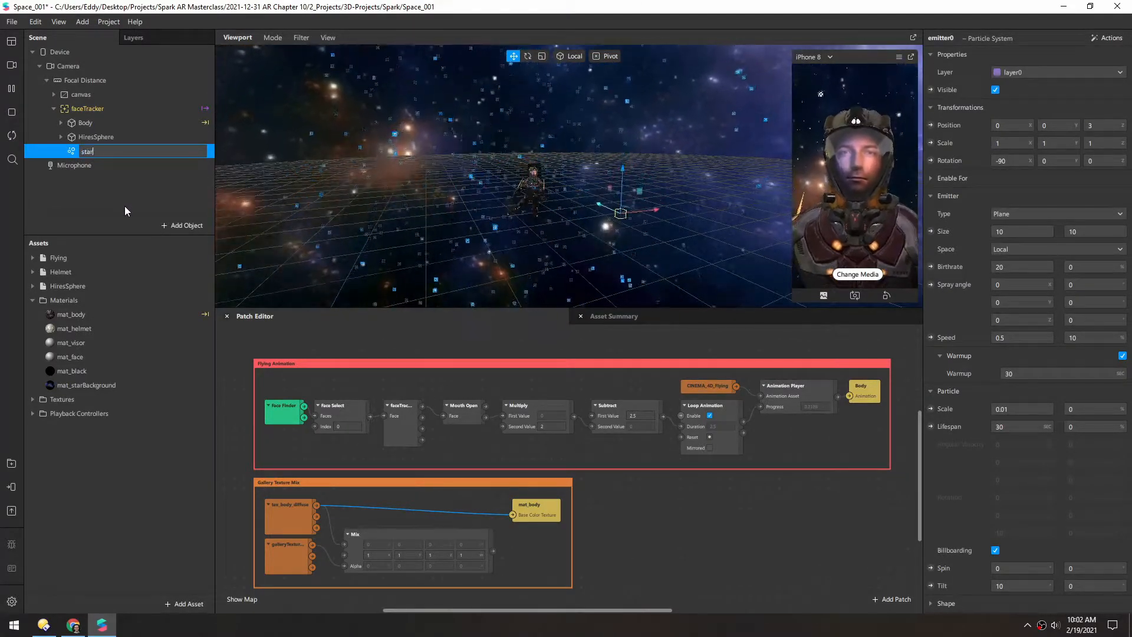
pyautogui.write('stars')
pyautogui.press('Return')
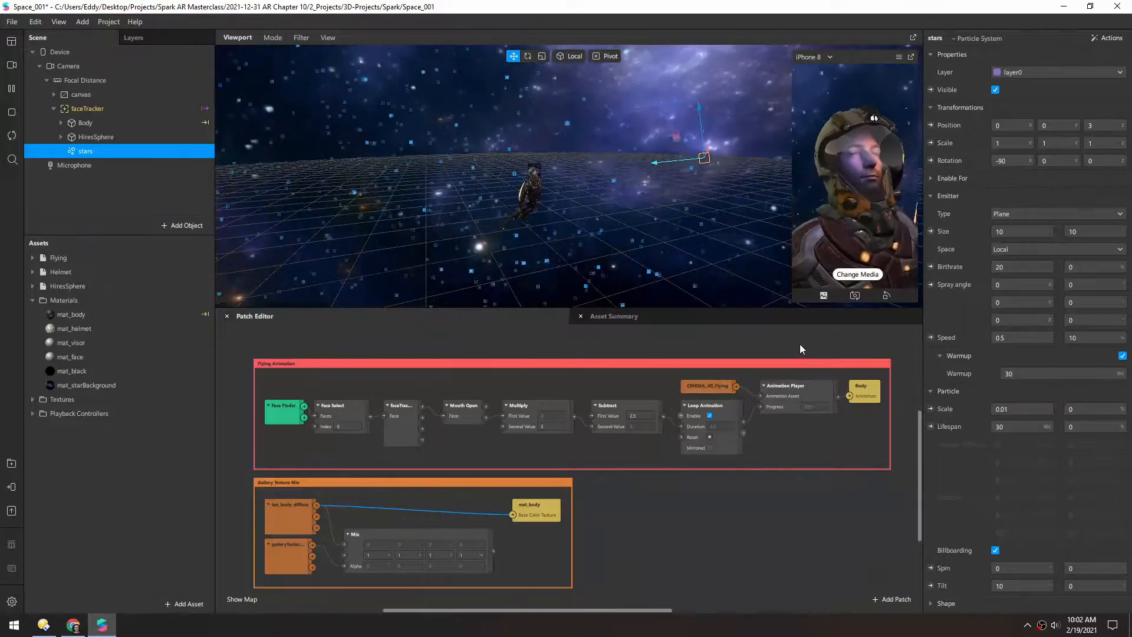
# Create a new material for the stars emitter and name it mat_stars.
pyautogui.scroll(-3, 951, 416)
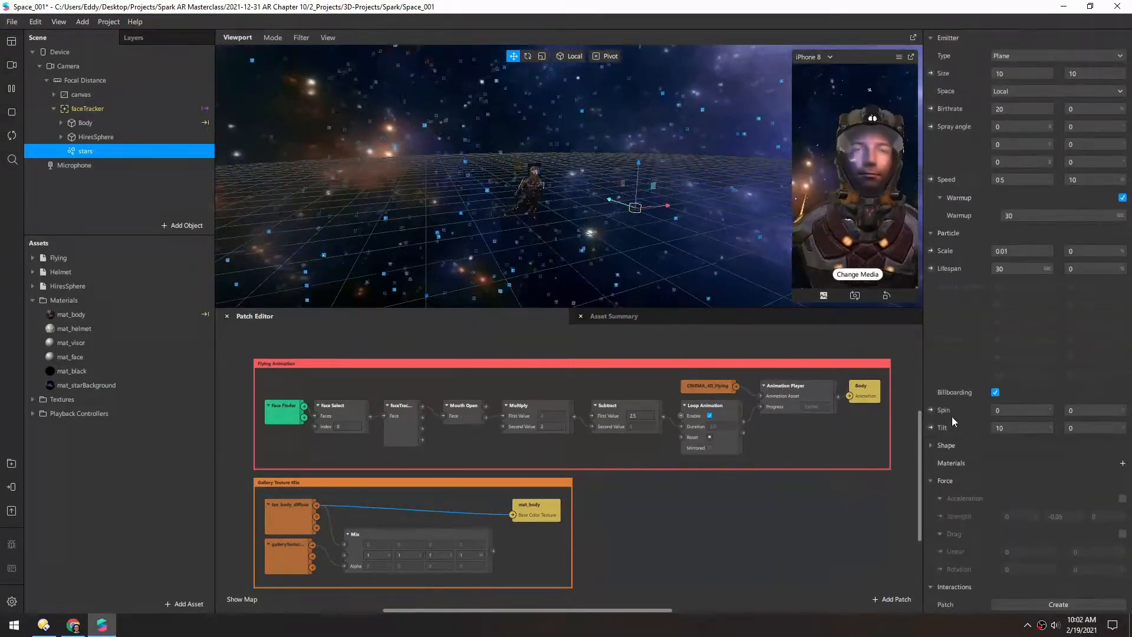
pyautogui.click(1122, 463)
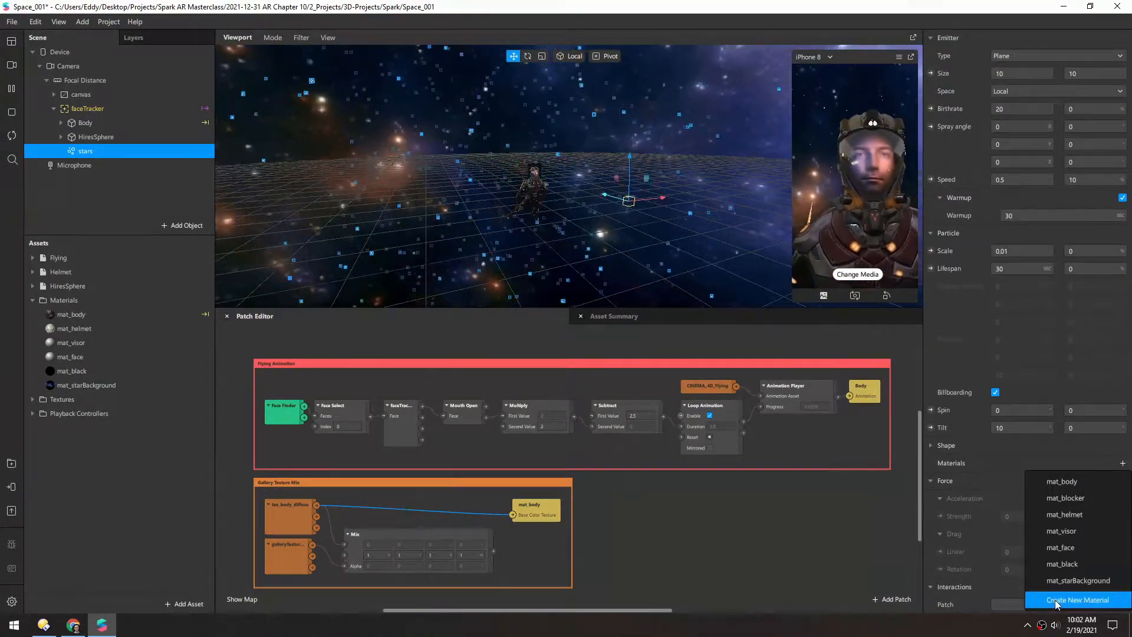
pyautogui.click(1077, 600)
pyautogui.click(993, 486)
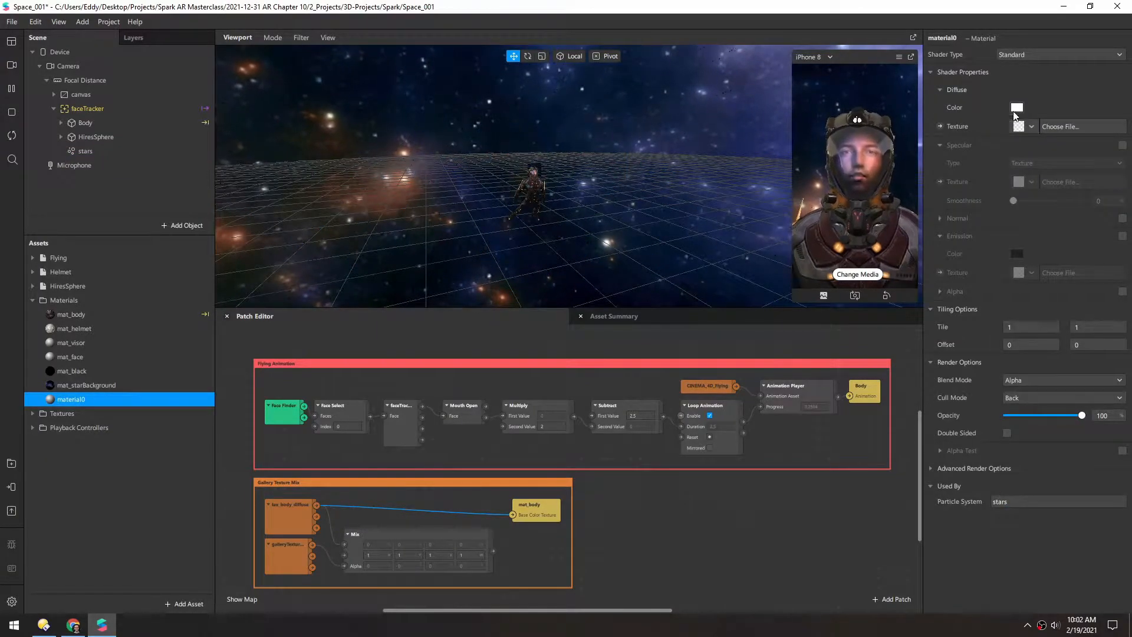
pyautogui.doubleClick(939, 39)
pyautogui.write('mat_stars')
pyautogui.press('Return')
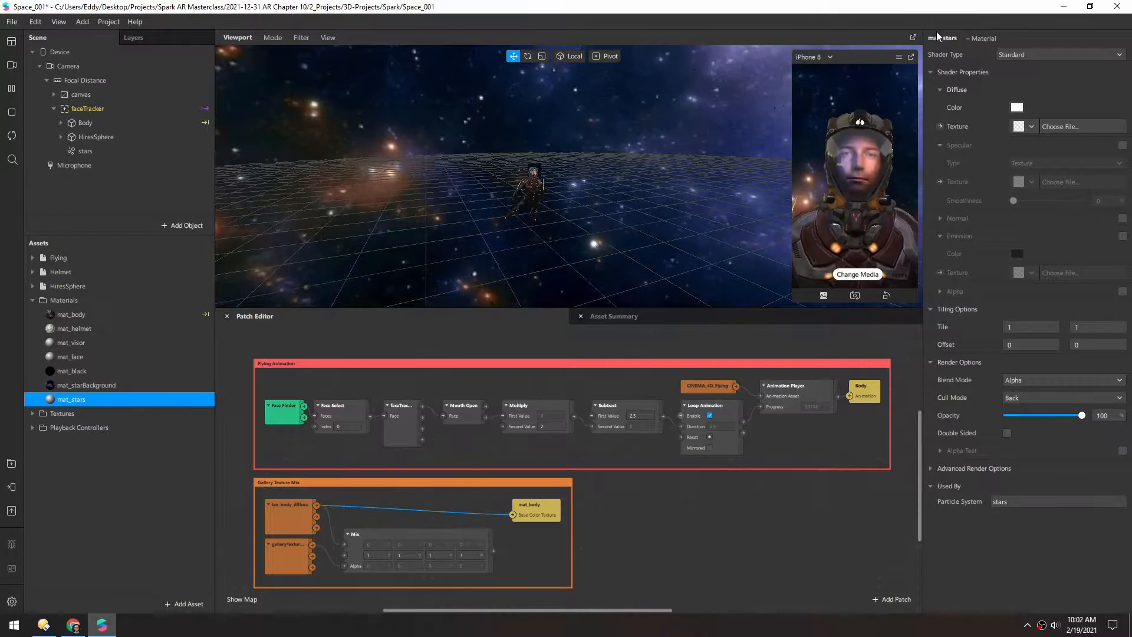
# Change the shader type of mat_stars to Flat.
pyautogui.click(1024, 55)
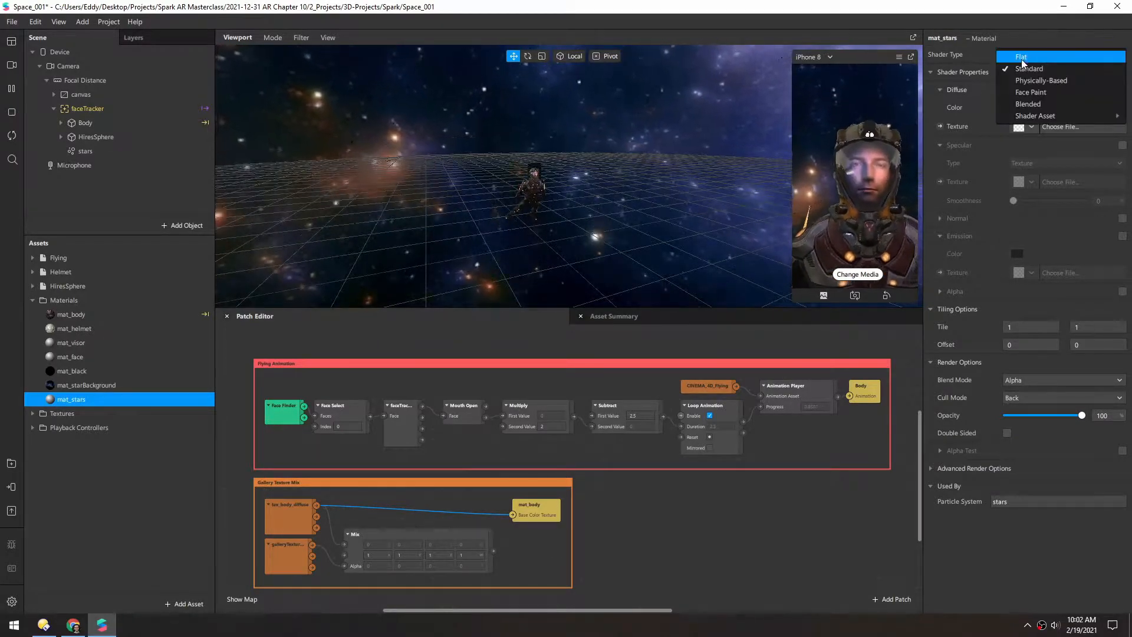
pyautogui.click(1024, 63)
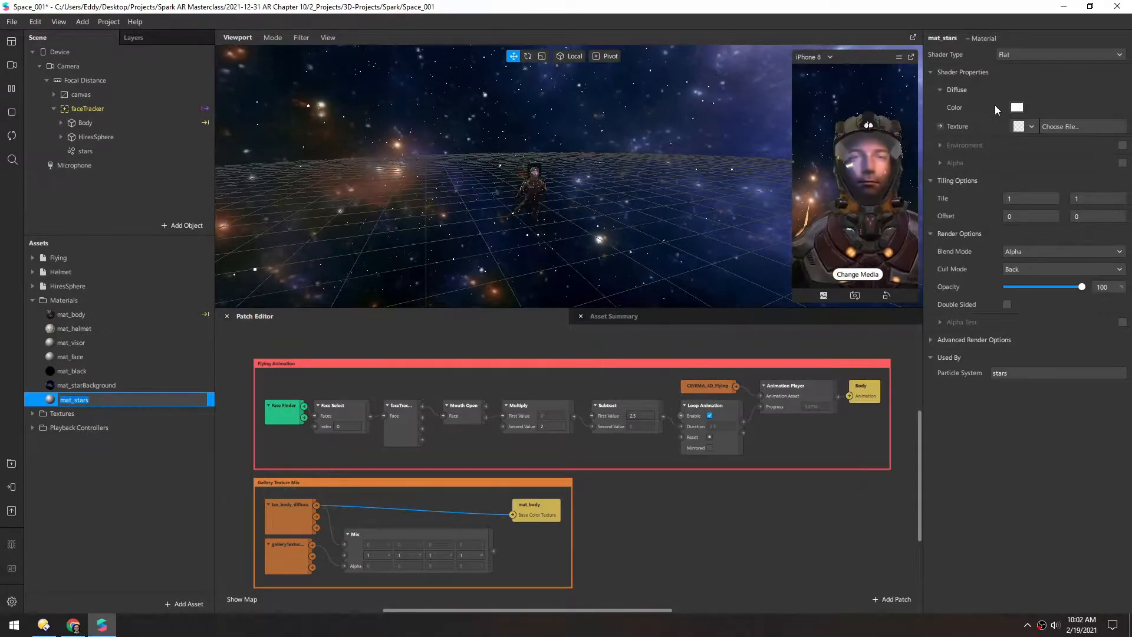
pyautogui.press('Return')
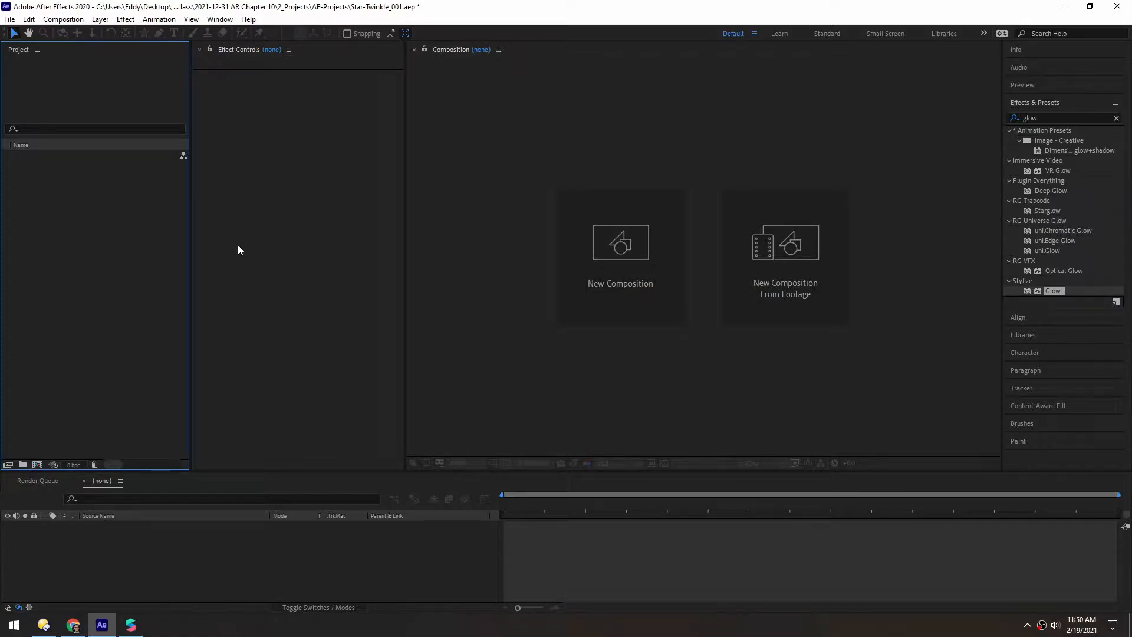
# Switch to After Effects and create a 64 x 64 px composition at 24 fps with a one-second duration.
pyautogui.click(609, 252)
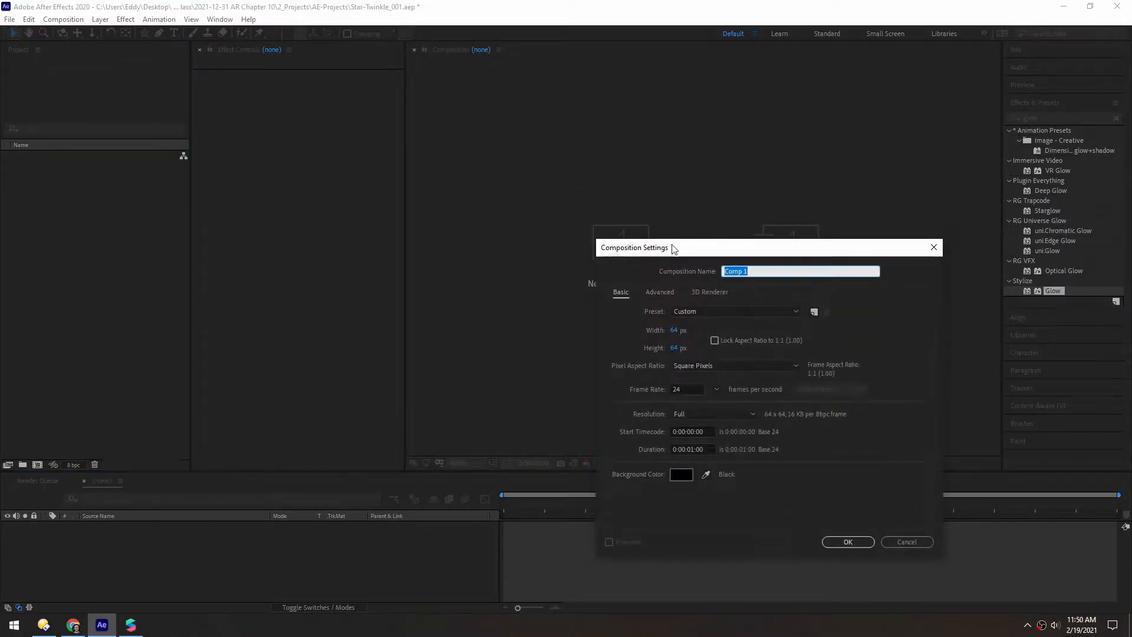
pyautogui.moveTo(676, 248); pyautogui.dragTo(557, 146)
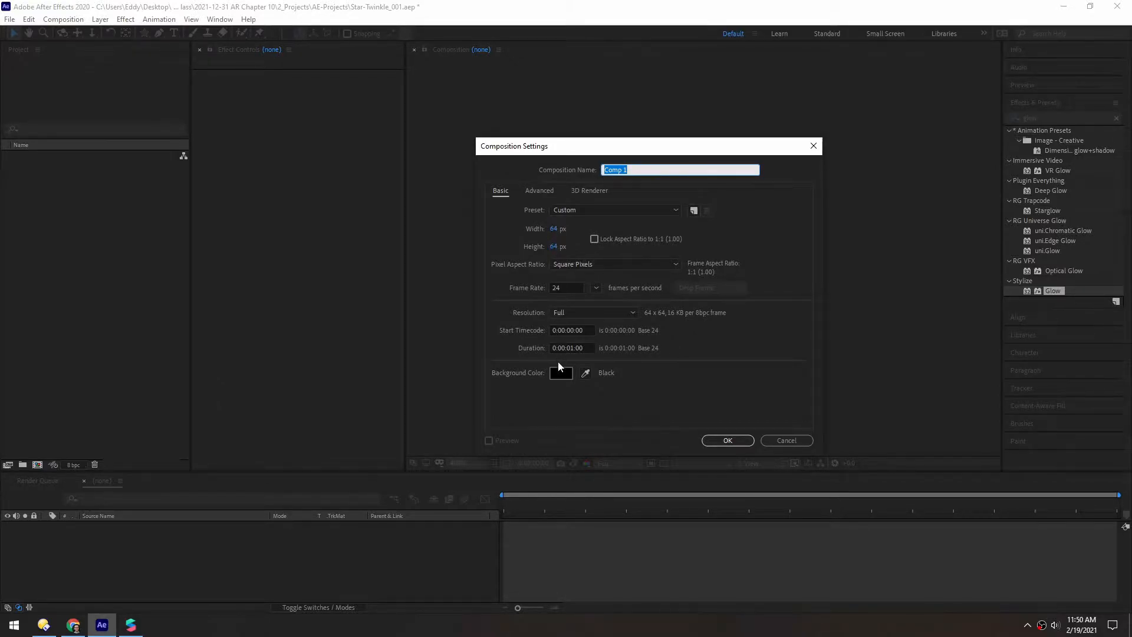
pyautogui.moveTo(567, 348); pyautogui.dragTo(620, 374)
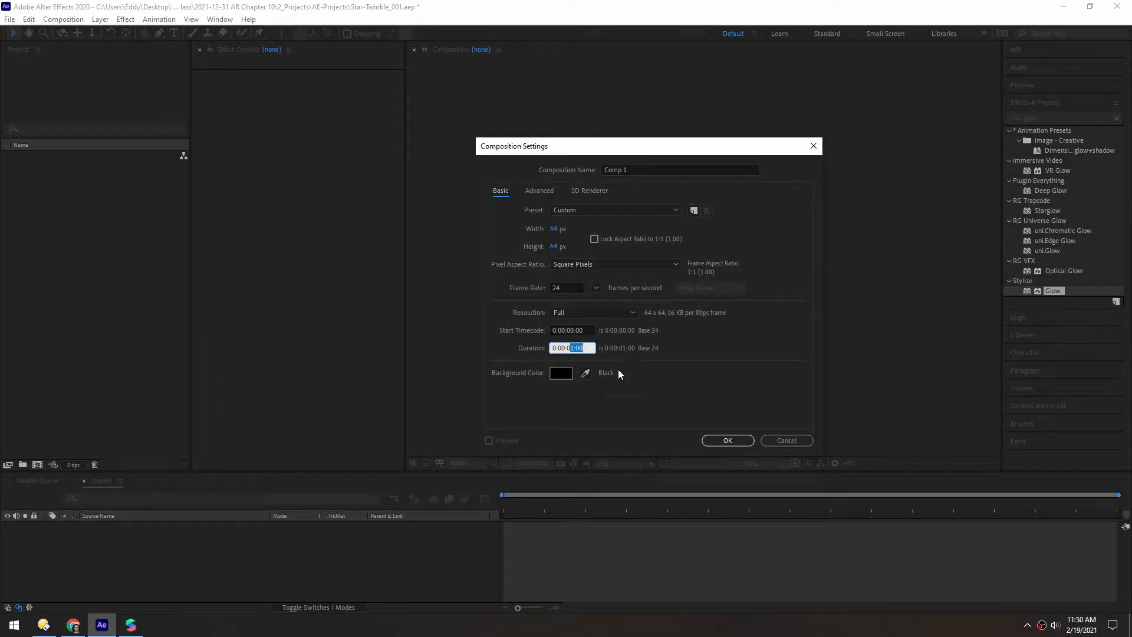
pyautogui.click(714, 439)
pyautogui.moveTo(516, 513)
pyautogui.mouseDown()
pyautogui.moveTo(1092, 513)
pyautogui.moveTo(510, 521)
pyautogui.mouseUp()
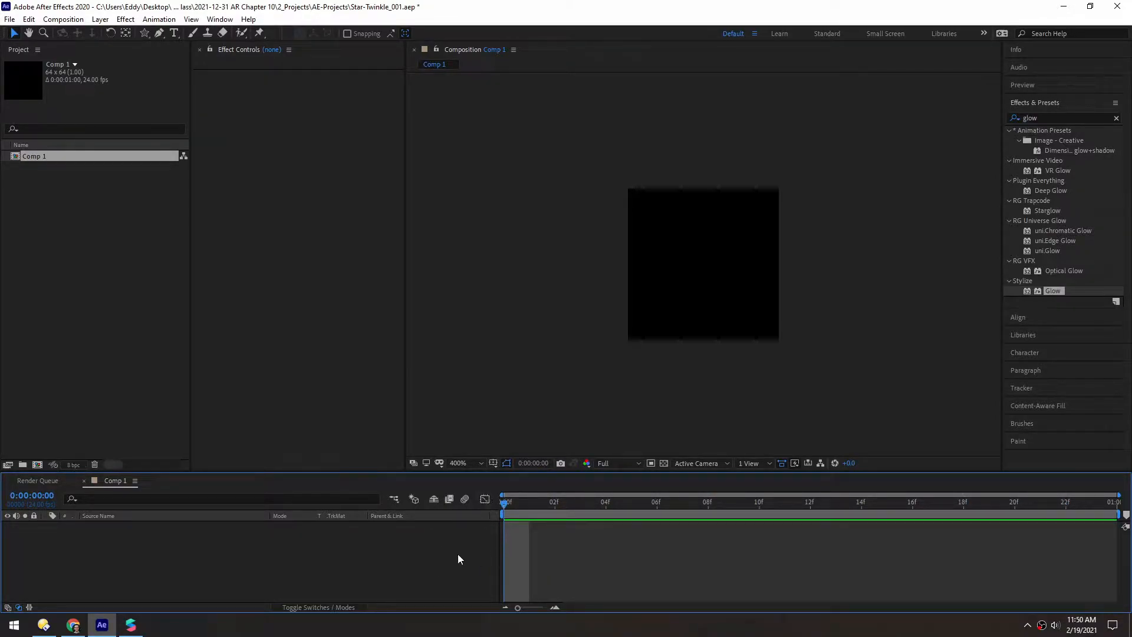
# Add a white star shape that fills the composition and scale it down around its centre to about 25 %.
pyautogui.click(143, 34)
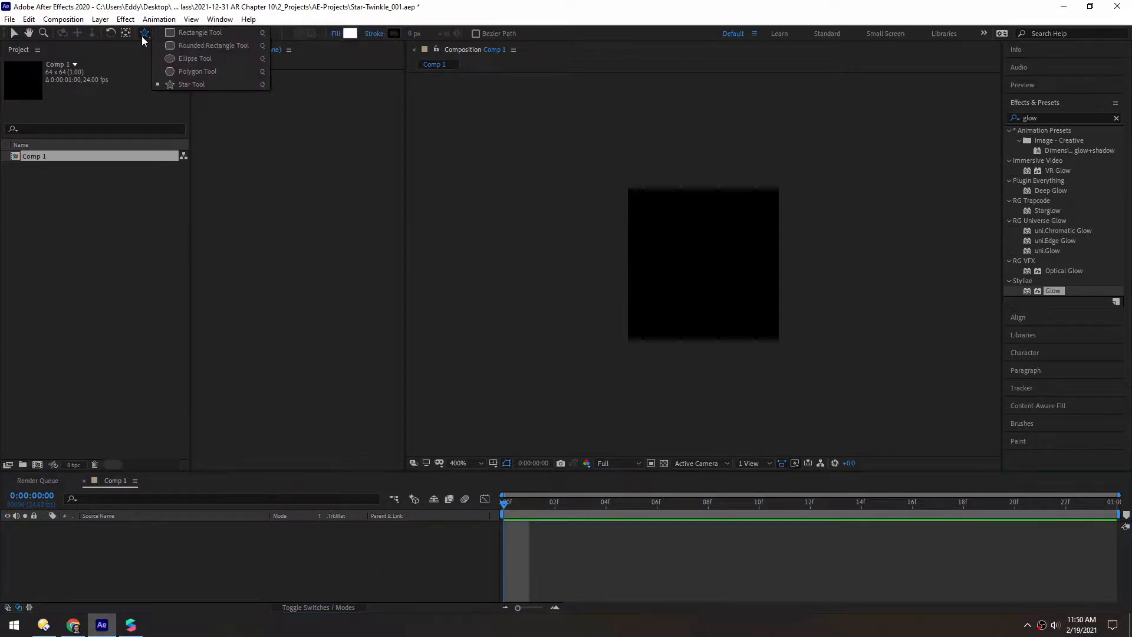
pyautogui.click(172, 83)
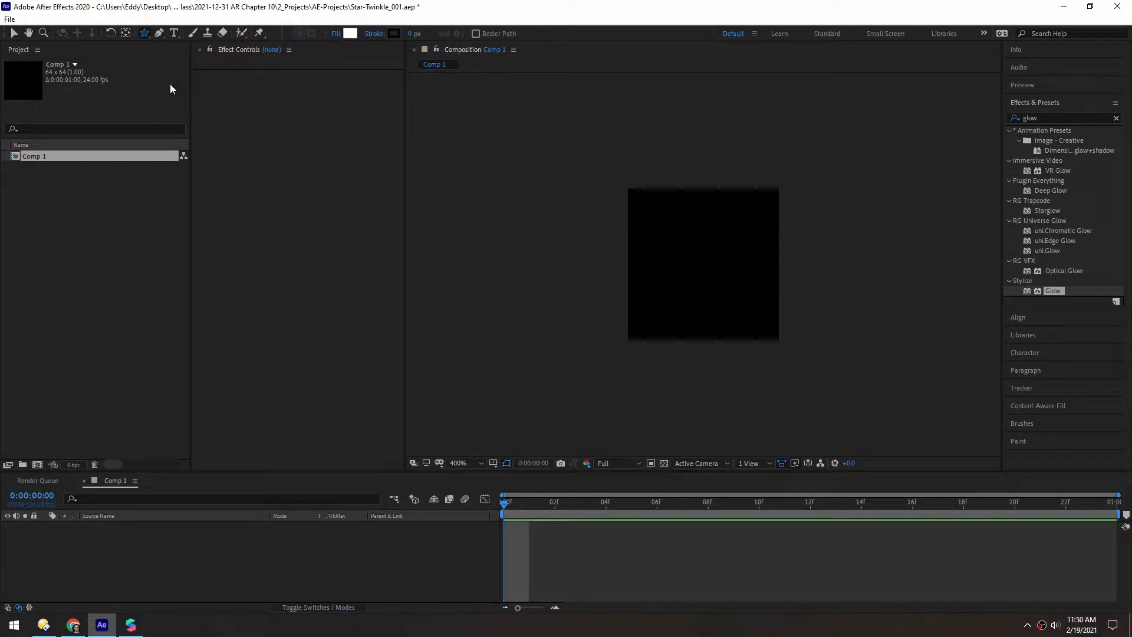
pyautogui.doubleClick(145, 34)
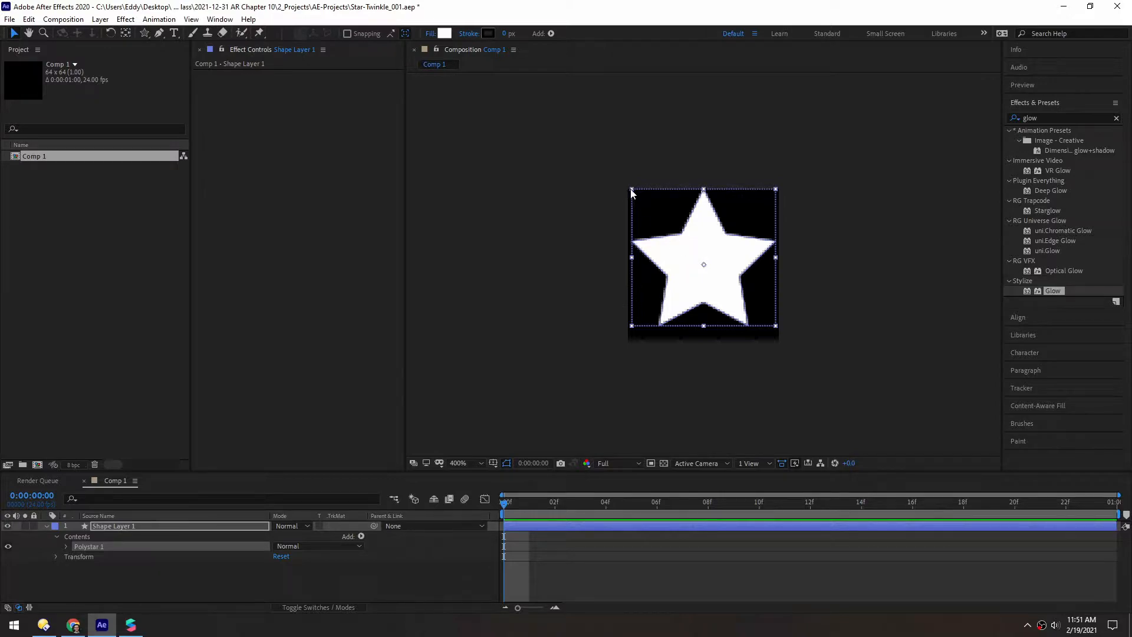
pyautogui.moveTo(631, 192); pyautogui.dragTo(689, 247)
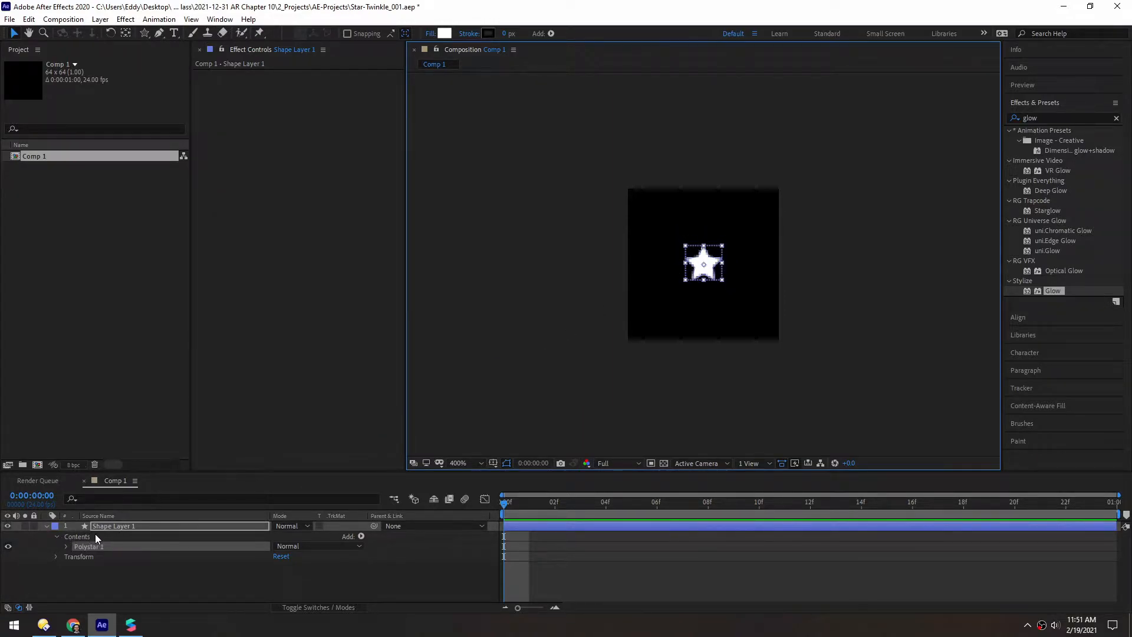
# Set the number of points of the polystar path to 4.
pyautogui.click(65, 547)
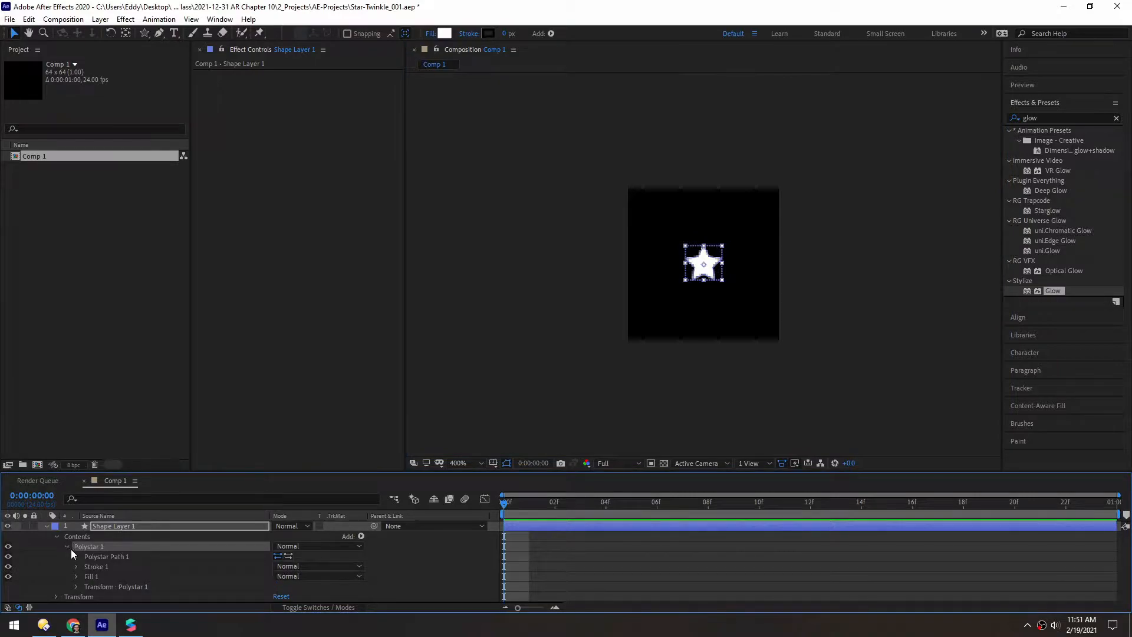
pyautogui.click(77, 557)
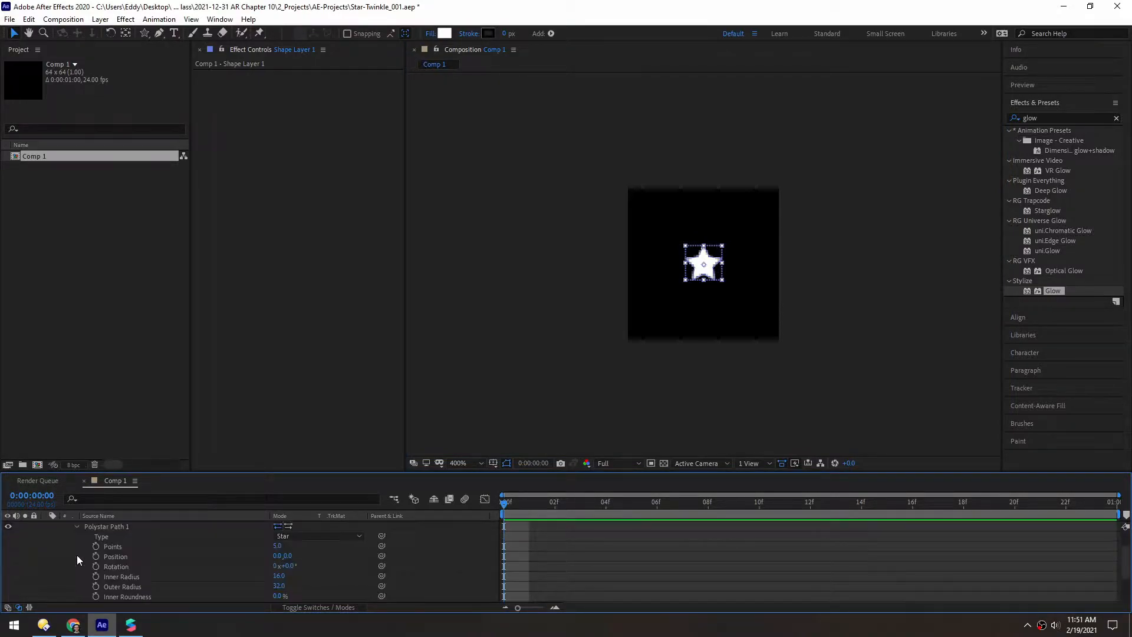
pyautogui.click(275, 547)
pyautogui.write('4')
pyautogui.press('Return')
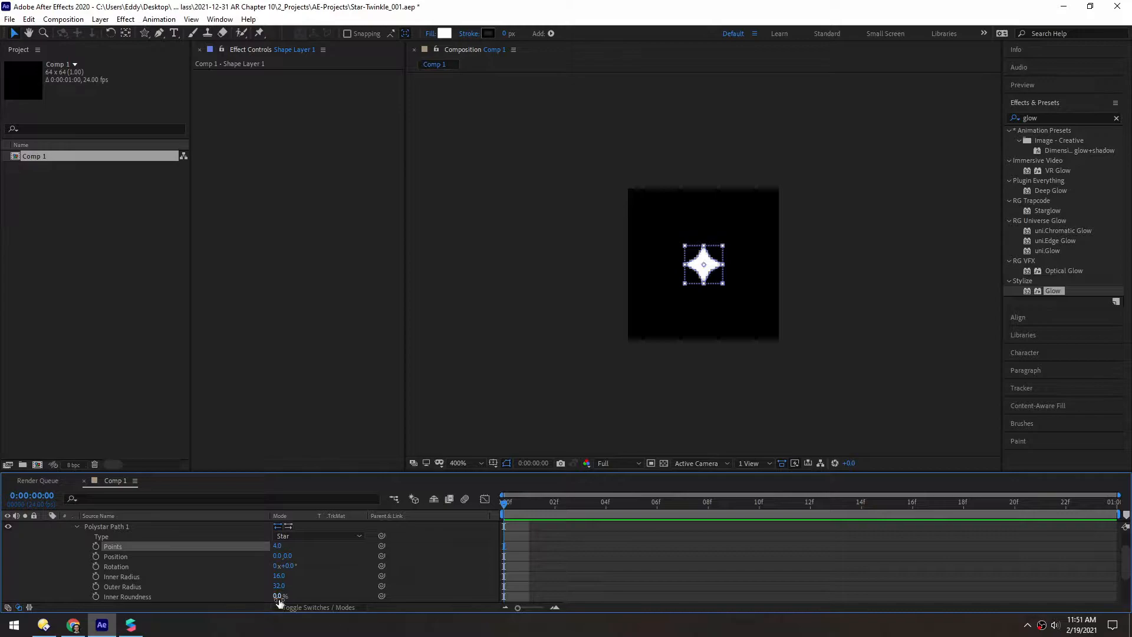
# Slim the star by setting its inner radius to 11.
pyautogui.moveTo(277, 576); pyautogui.dragTo(271, 582)
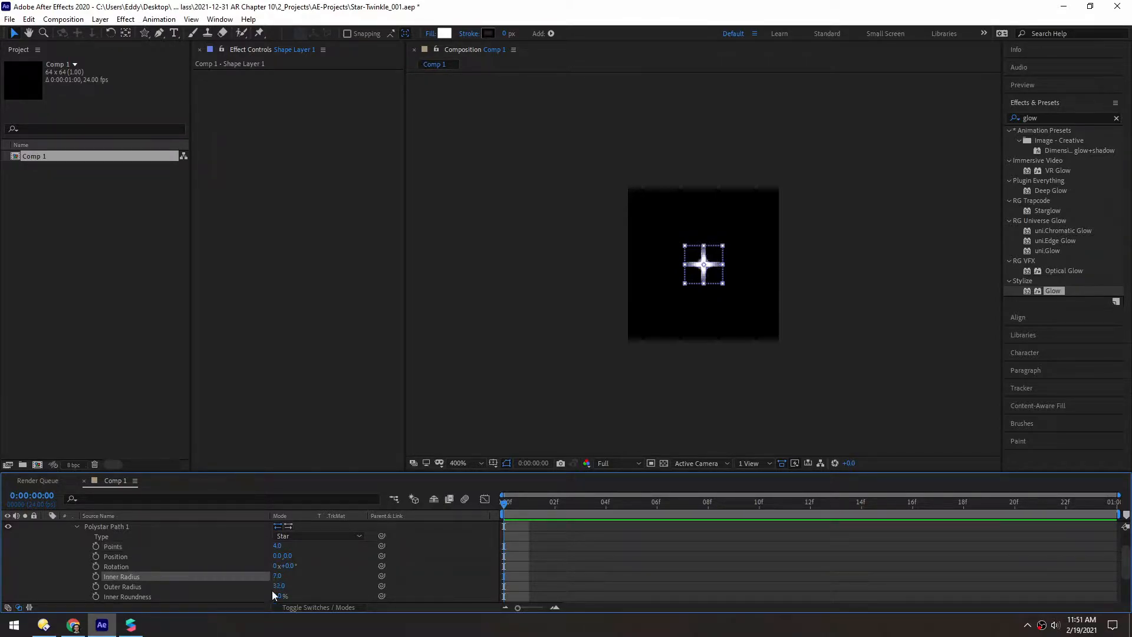
pyautogui.click(277, 576)
pyautogui.write('11')
pyautogui.press('Return')
pyautogui.click(531, 336)
pyautogui.click(707, 254)
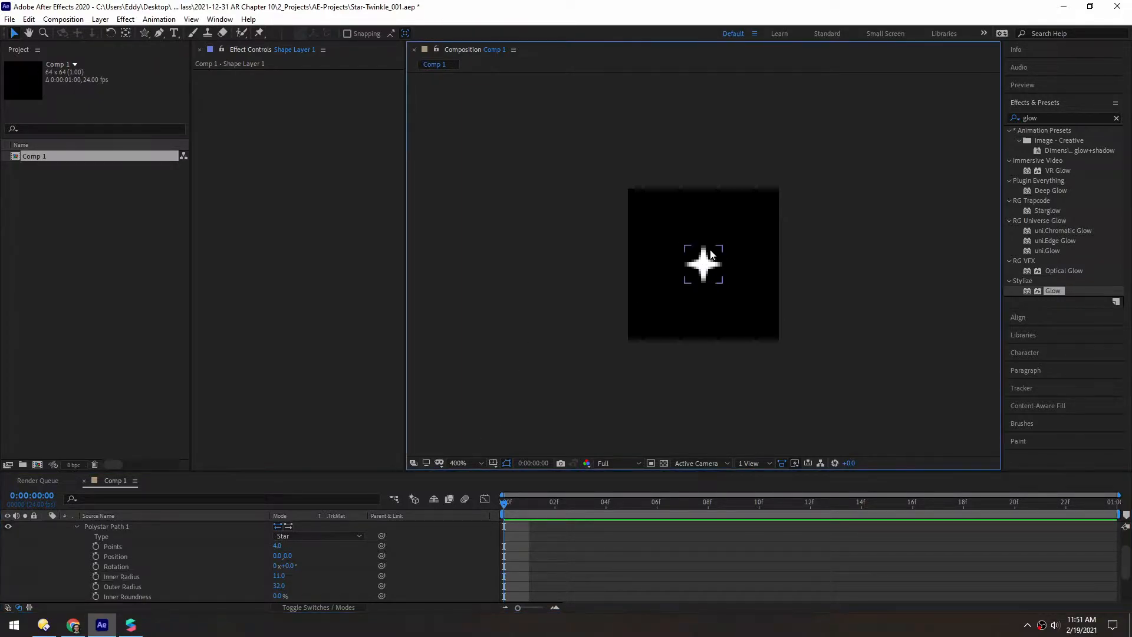
# Compare the star's pixels at Half preview resolution and return the preview to Full.
pyautogui.scroll(1, 707, 257)
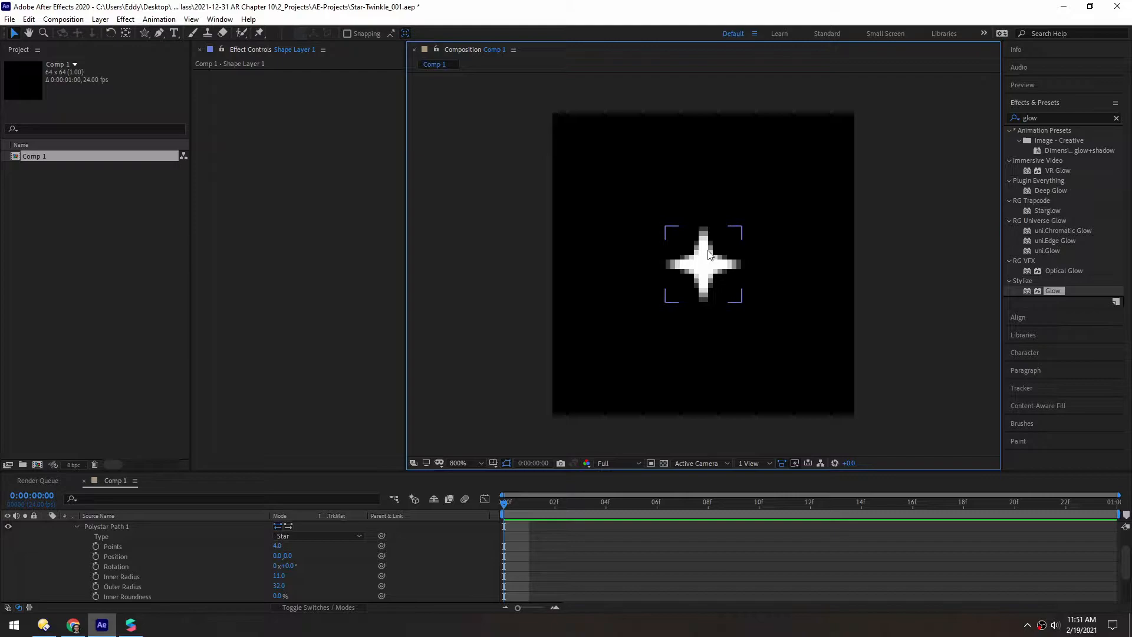
pyautogui.click(676, 366)
pyautogui.click(613, 466)
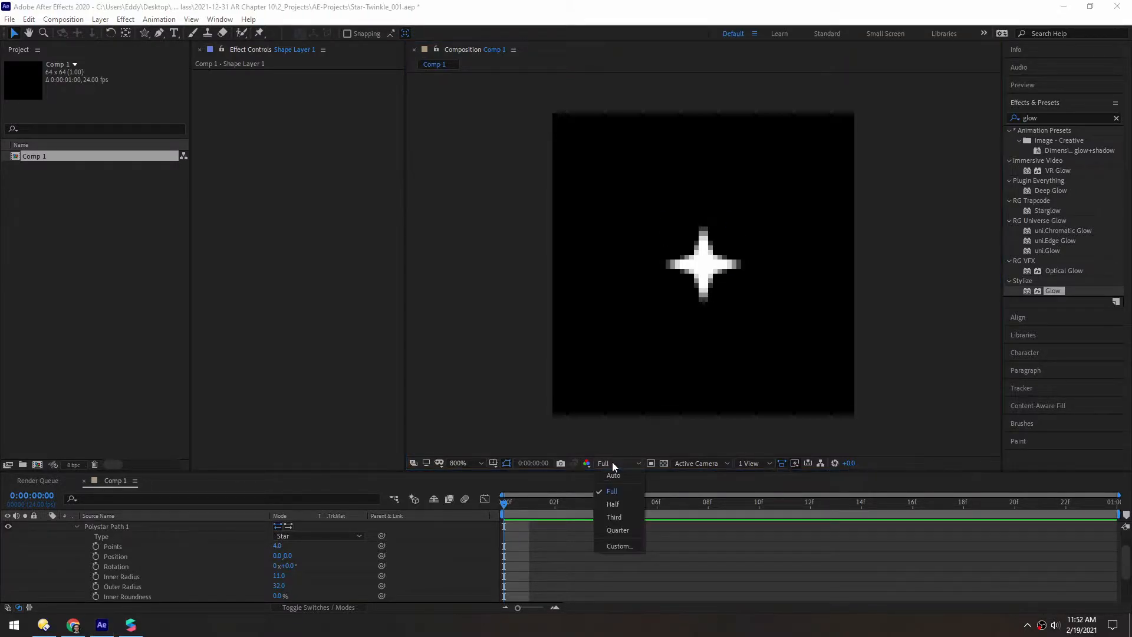
pyautogui.click(613, 505)
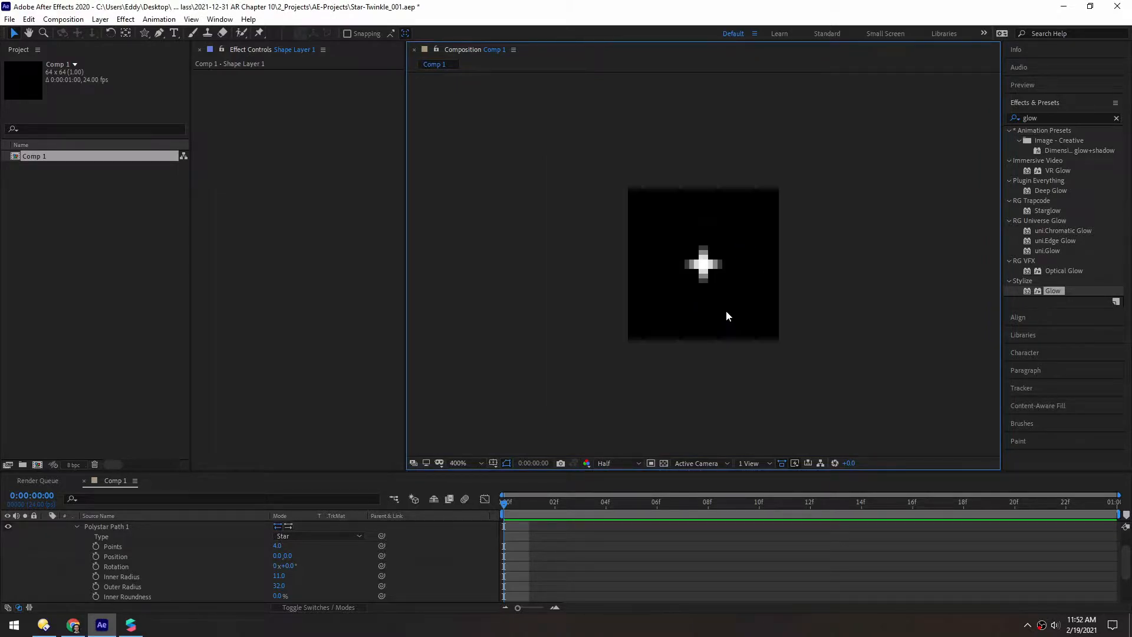
pyautogui.click(613, 463)
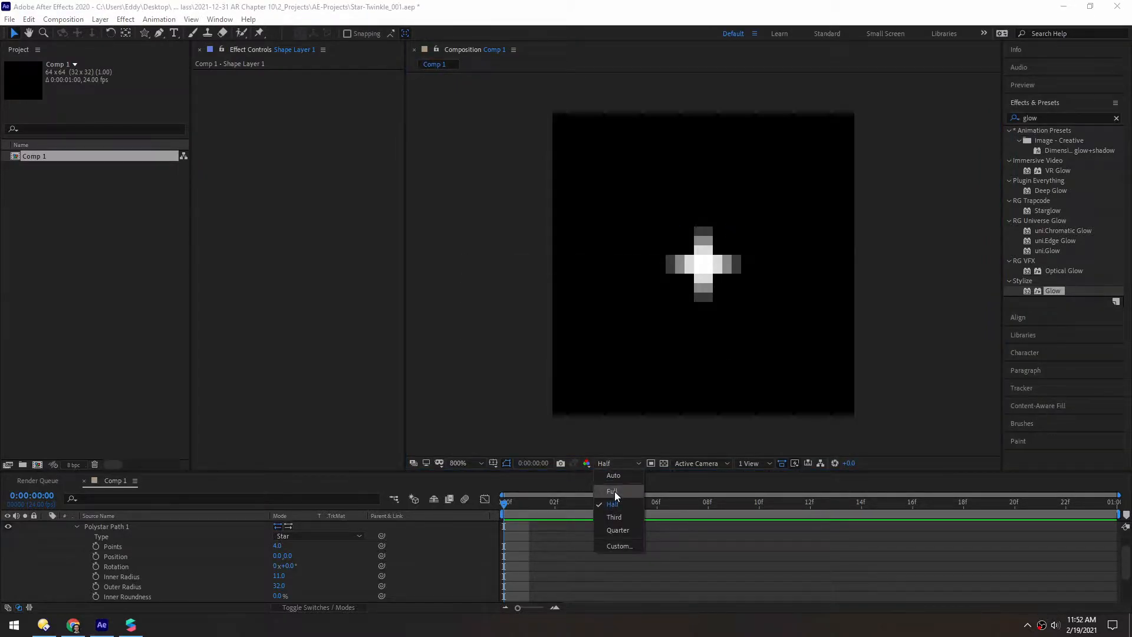
pyautogui.click(610, 494)
pyautogui.scroll(-1, 693, 289)
pyautogui.scroll(1, 683, 296)
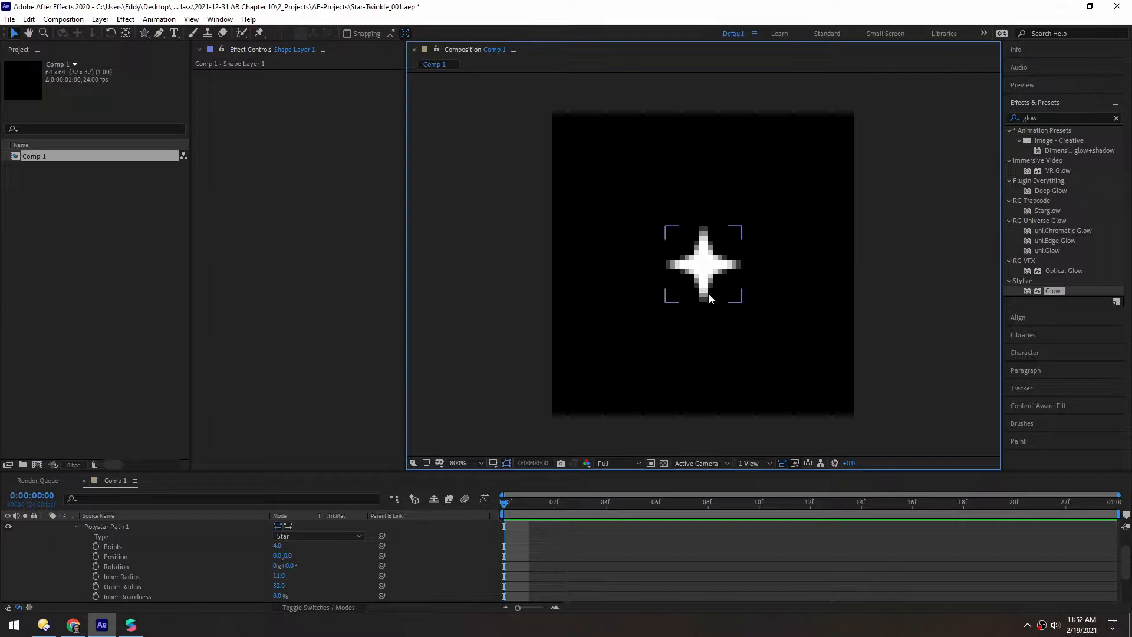
# Enlarge the star layer in the composition to a scale of about 138 %.
pyautogui.click(693, 248)
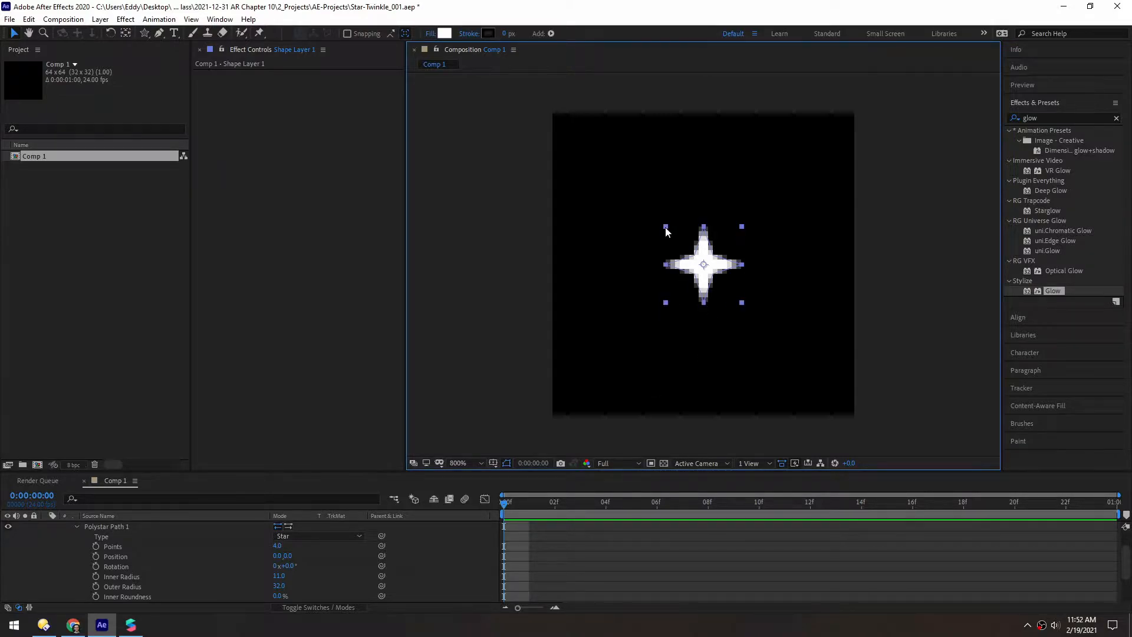
pyautogui.moveTo(664, 230); pyautogui.dragTo(650, 213)
pyautogui.click(505, 250)
pyautogui.click(705, 279)
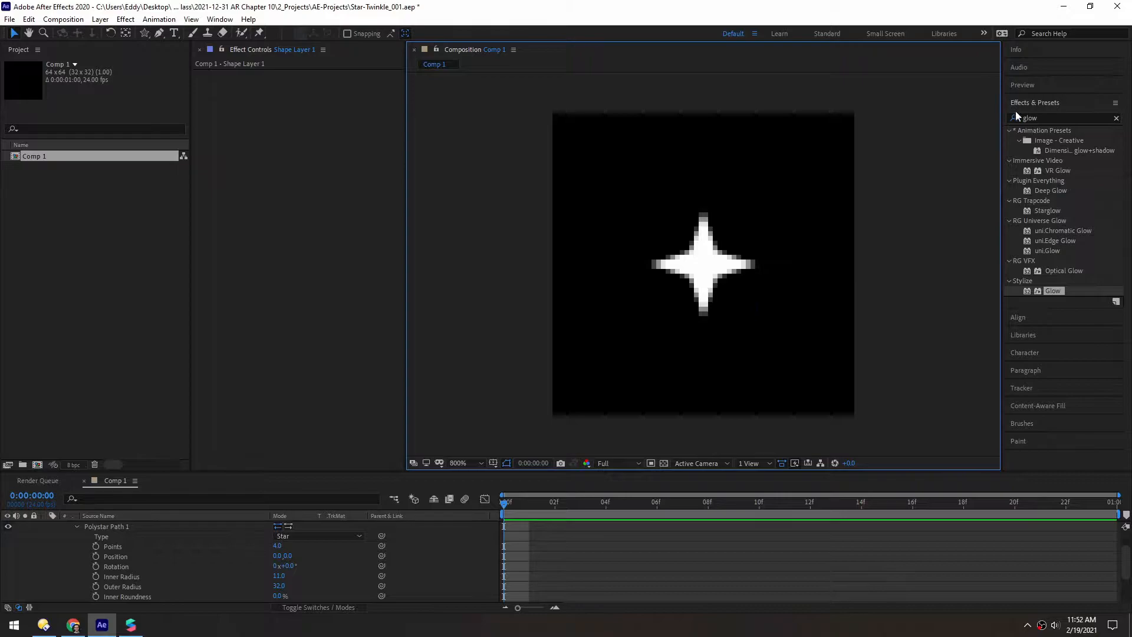
# Apply the Stylize Glow effect to the star and check its look at two magnifications.
pyautogui.click(1053, 118)
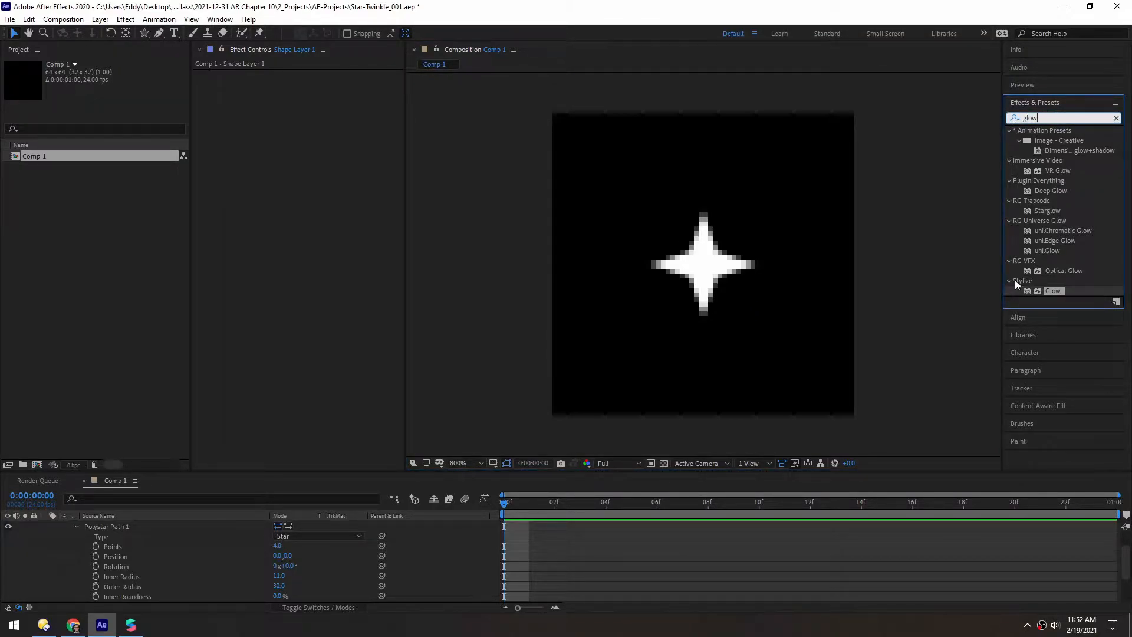
pyautogui.moveTo(1051, 291); pyautogui.dragTo(705, 277)
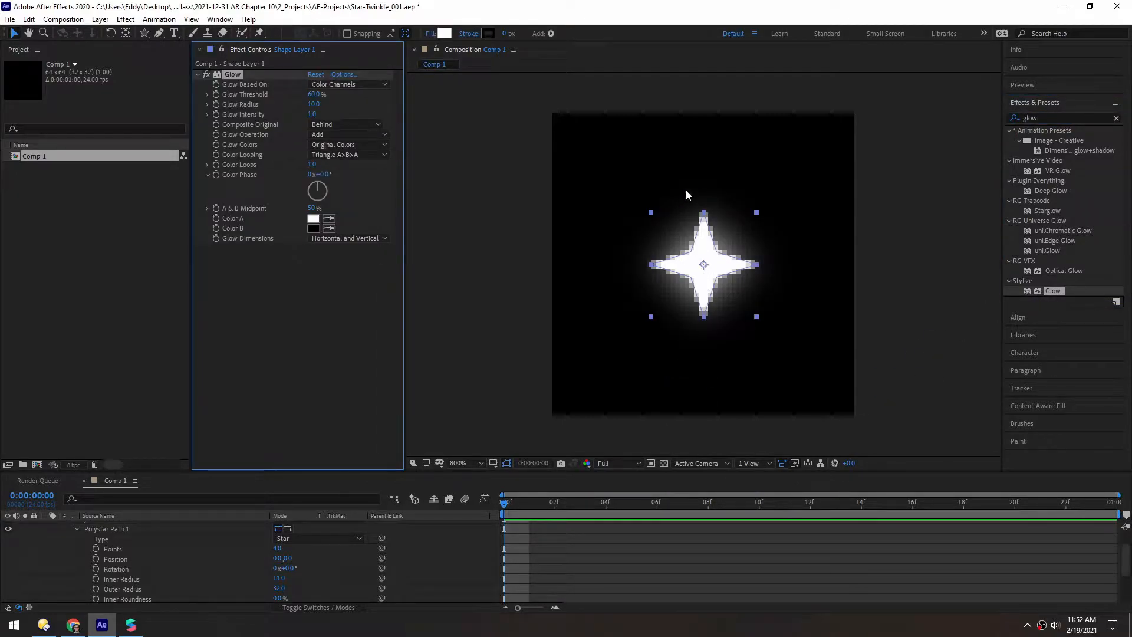
pyautogui.click(488, 291)
pyautogui.press(',')
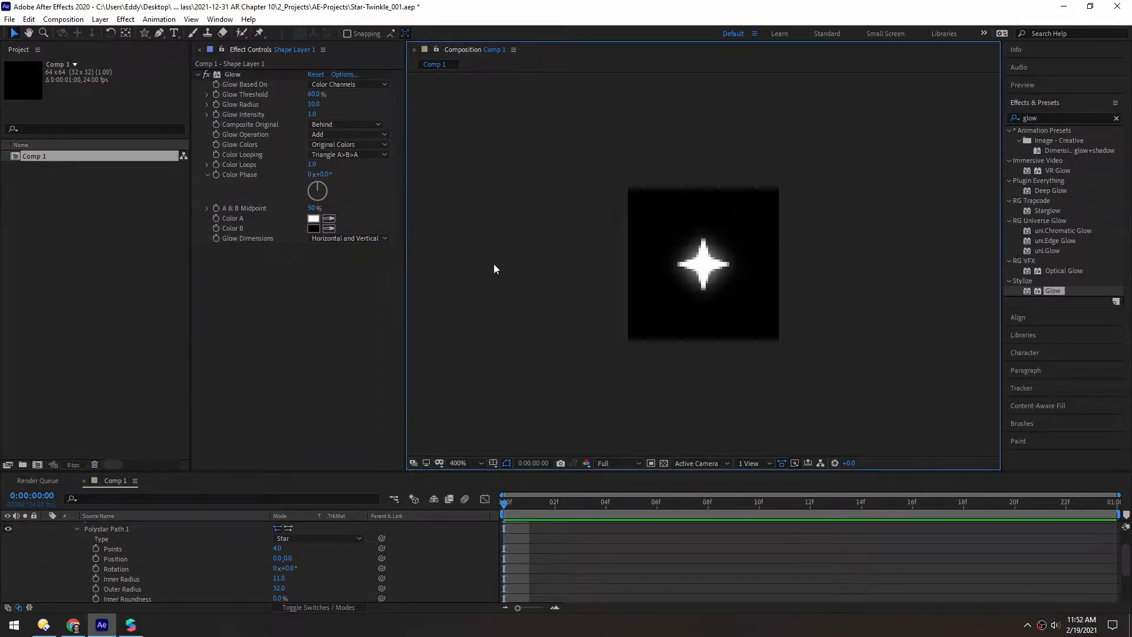
pyautogui.press('.')
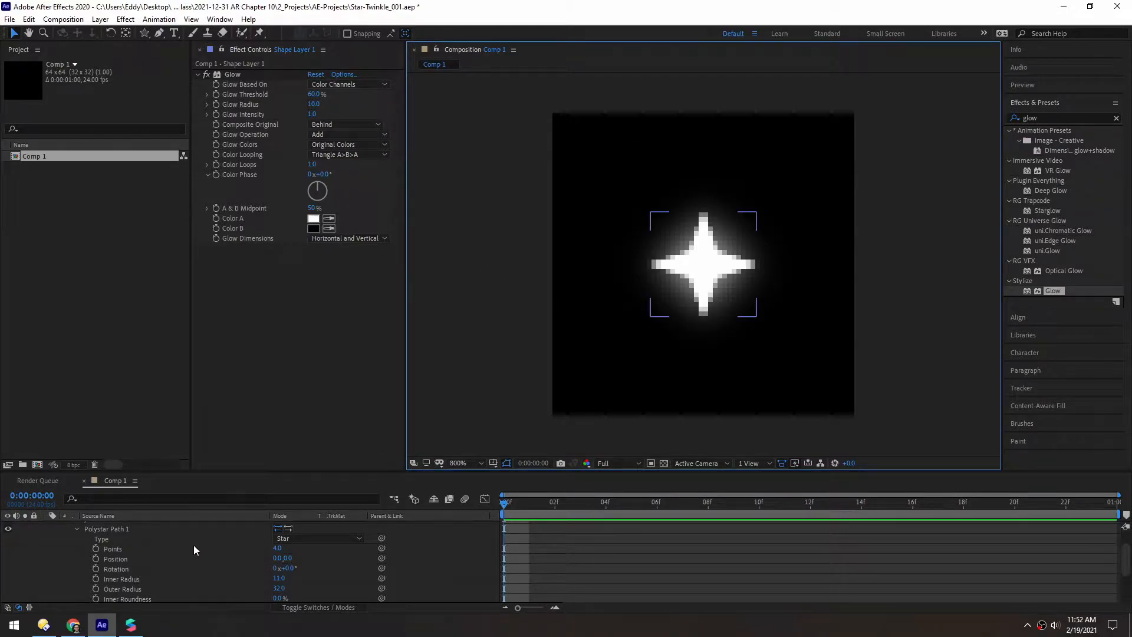
# Reveal all modified properties of the star layer and enlarge the timeline to fit them.
pyautogui.click(645, 549)
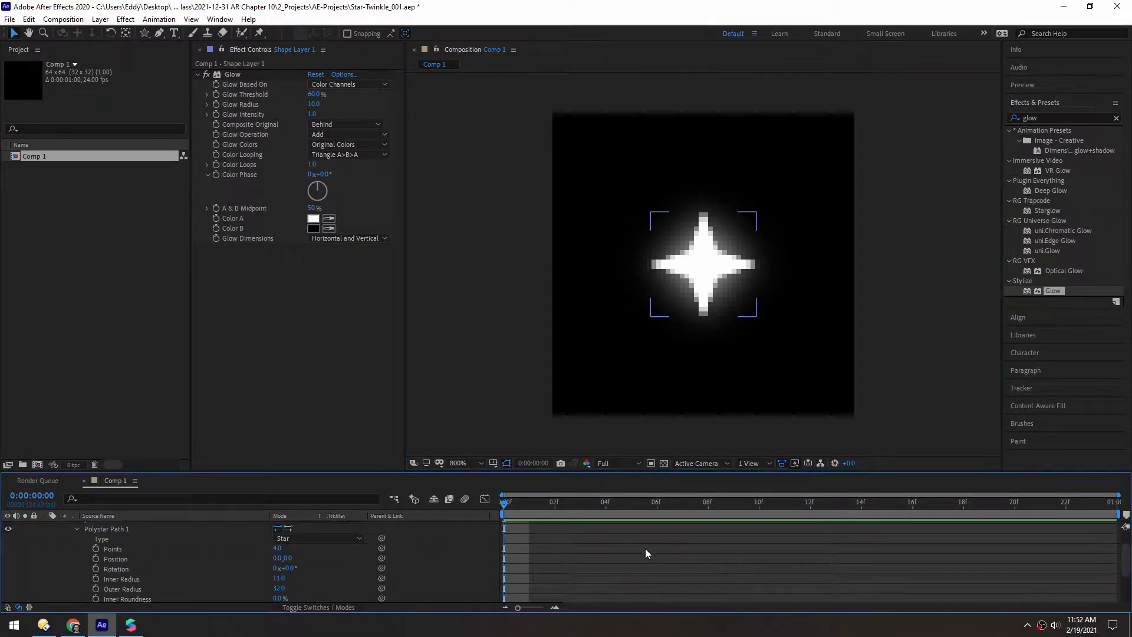
pyautogui.press('u')
pyautogui.press('u')
pyautogui.press('u')
pyautogui.moveTo(246, 472); pyautogui.dragTo(236, 317)
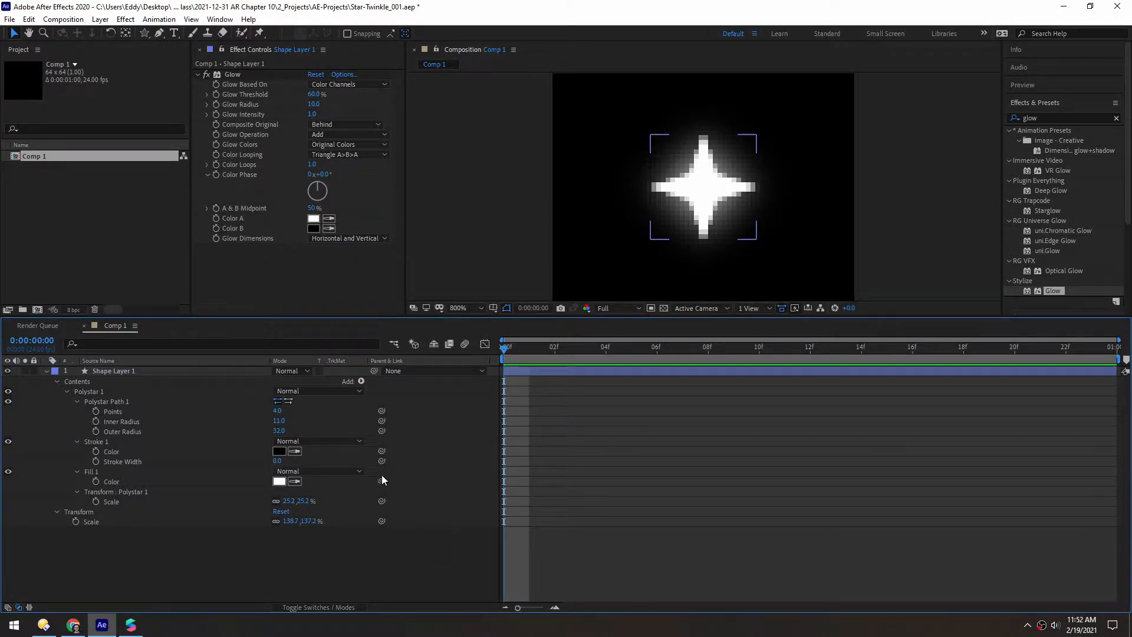
# Collapse the star layer's properties, shrink the timeline, and enlarge the star to about half the composition's width.
pyautogui.press('u')
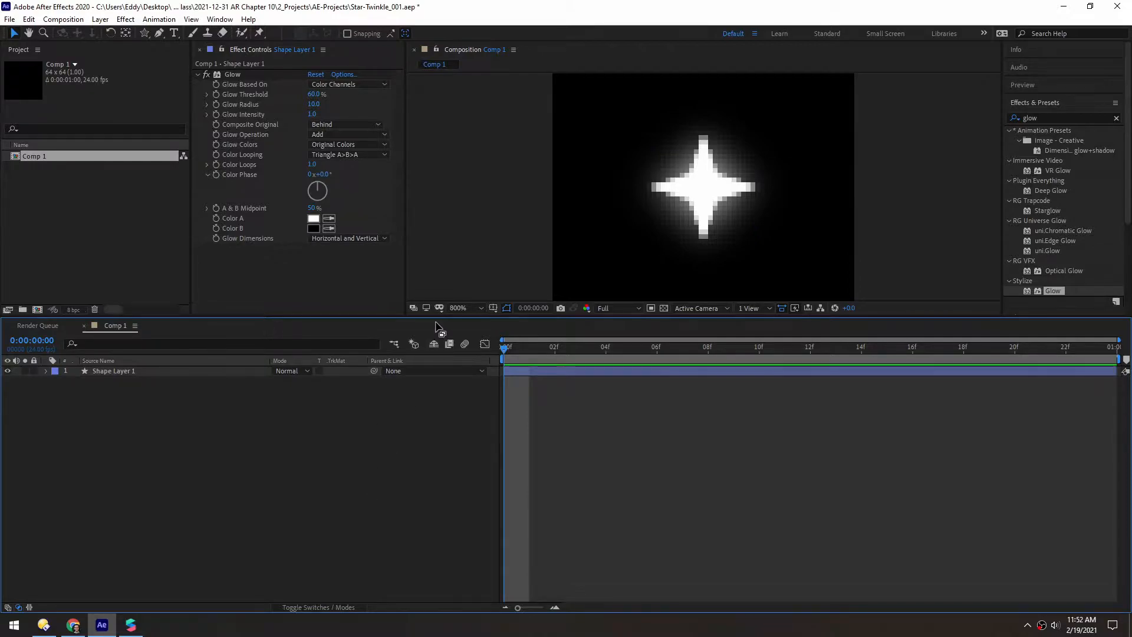
pyautogui.moveTo(433, 323); pyautogui.dragTo(433, 467)
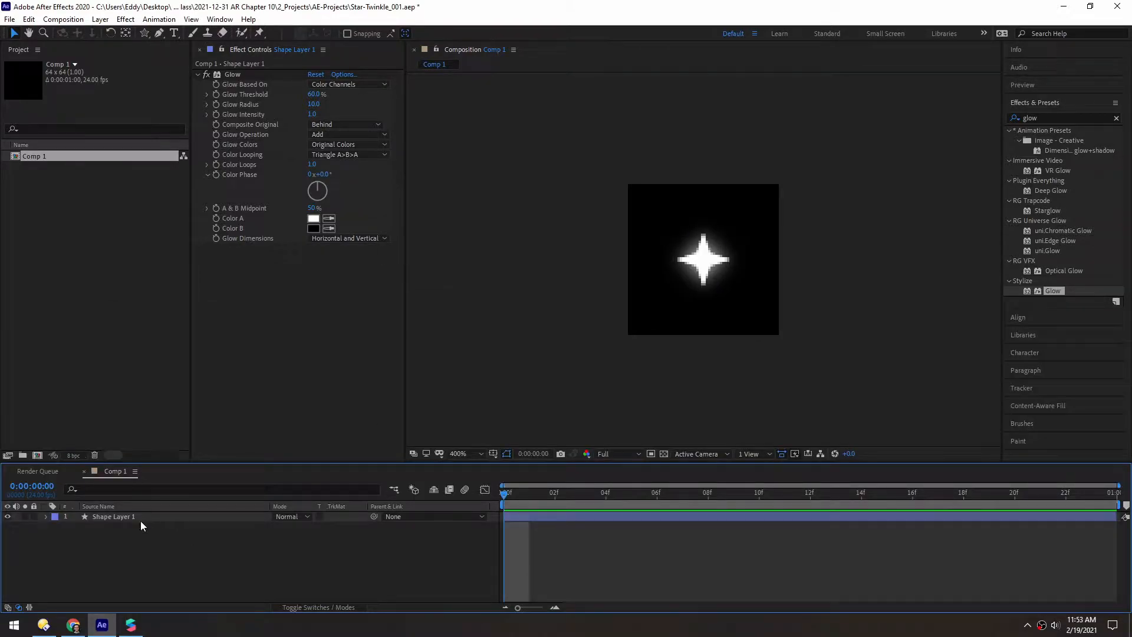
pyautogui.click(85, 517)
pyautogui.moveTo(677, 234); pyautogui.dragTo(665, 221)
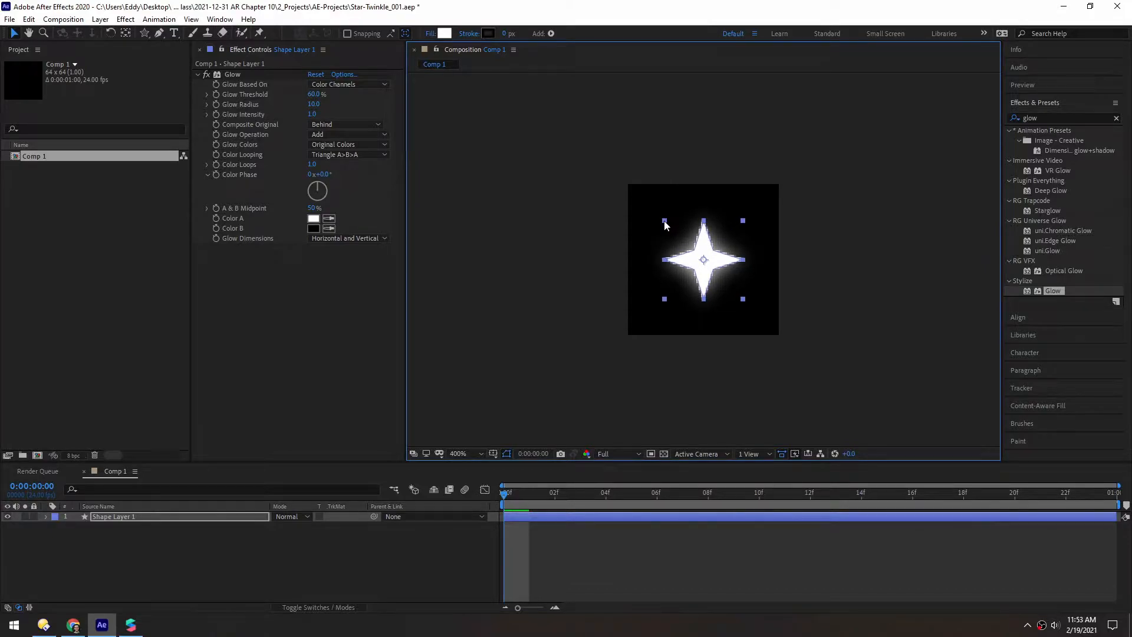
pyautogui.click(570, 225)
pyautogui.press(',')
pyautogui.press(',')
pyautogui.press('.')
pyautogui.press('.')
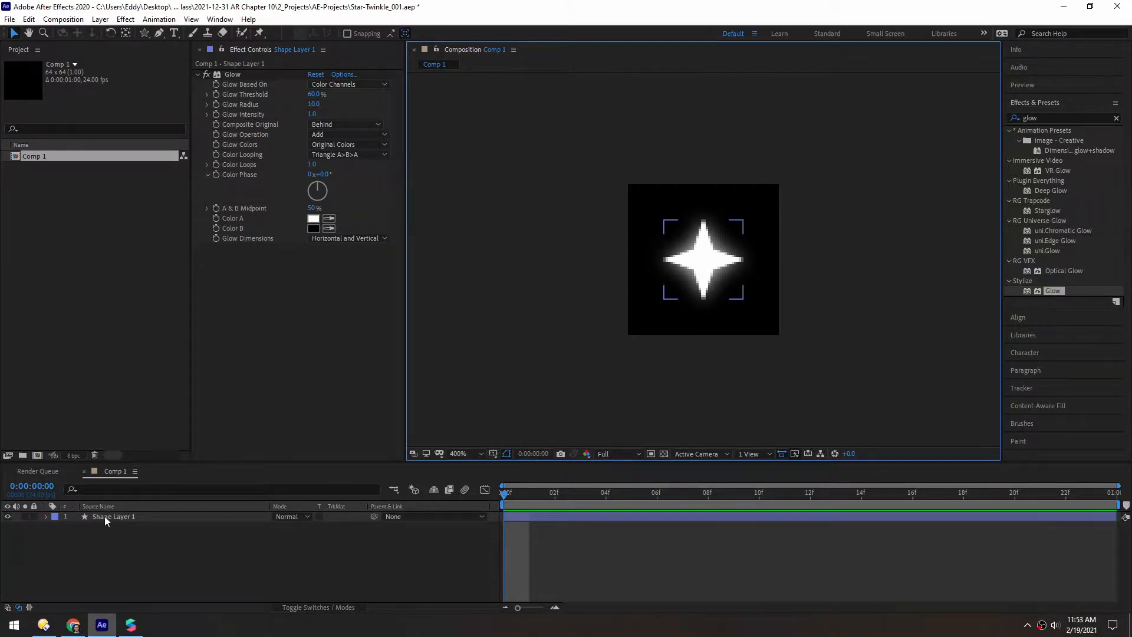
# Narrow the star's arms by setting the Inner Radius of Polystar Path 1 to 7.5.
pyautogui.click(46, 517)
pyautogui.click(54, 526)
pyautogui.click(66, 537)
pyautogui.click(76, 547)
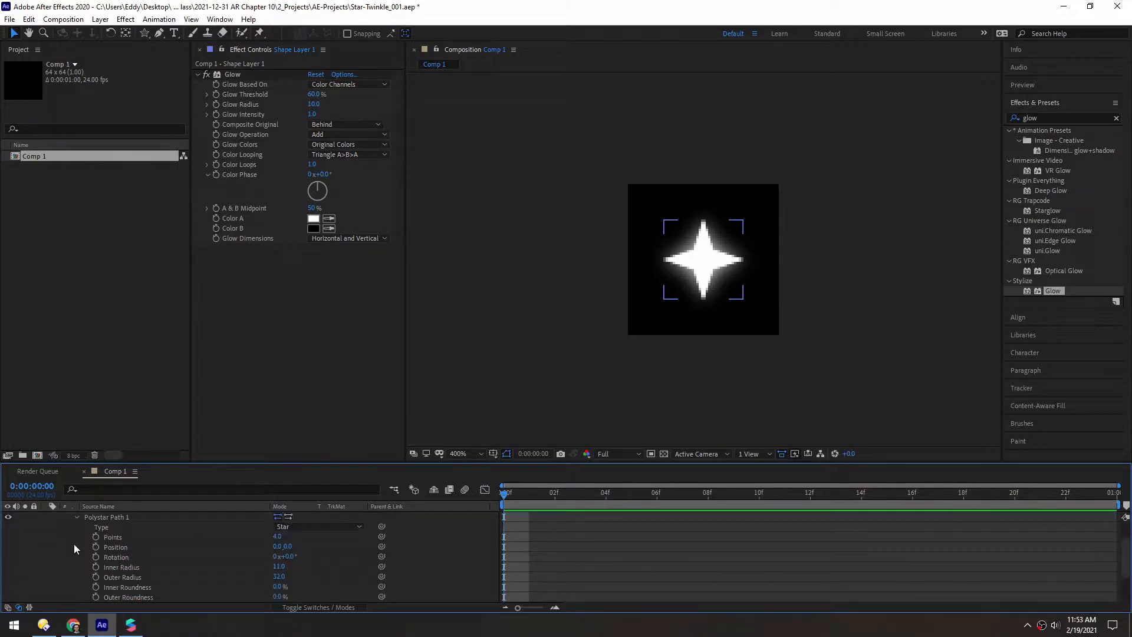
pyautogui.click(273, 566)
pyautogui.moveTo(270, 566); pyautogui.dragTo(251, 564)
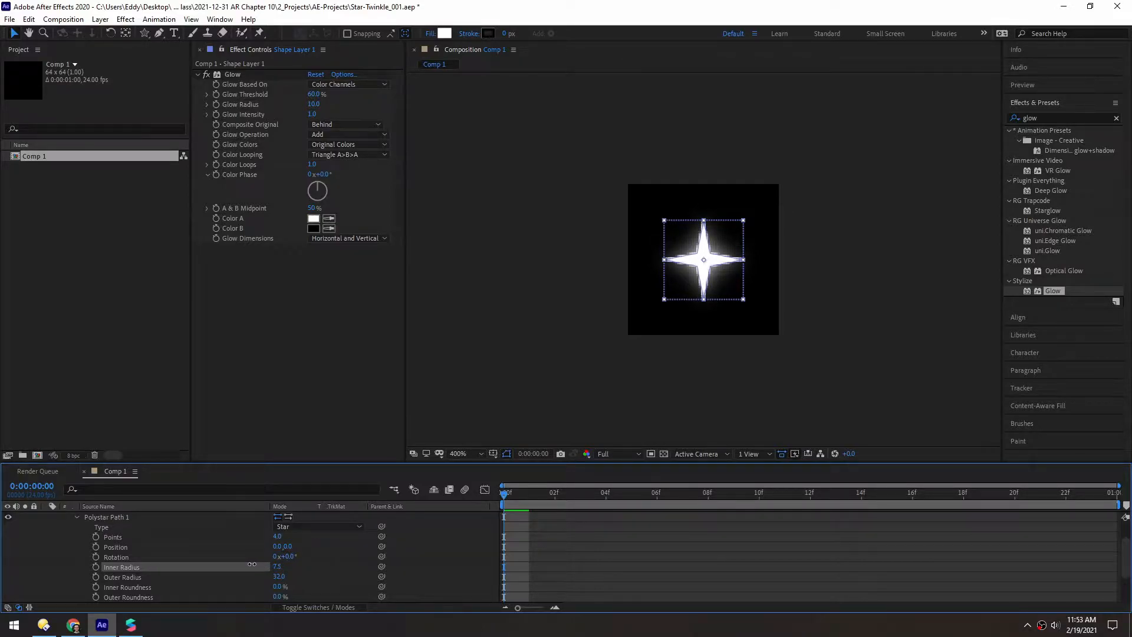
pyautogui.click(569, 366)
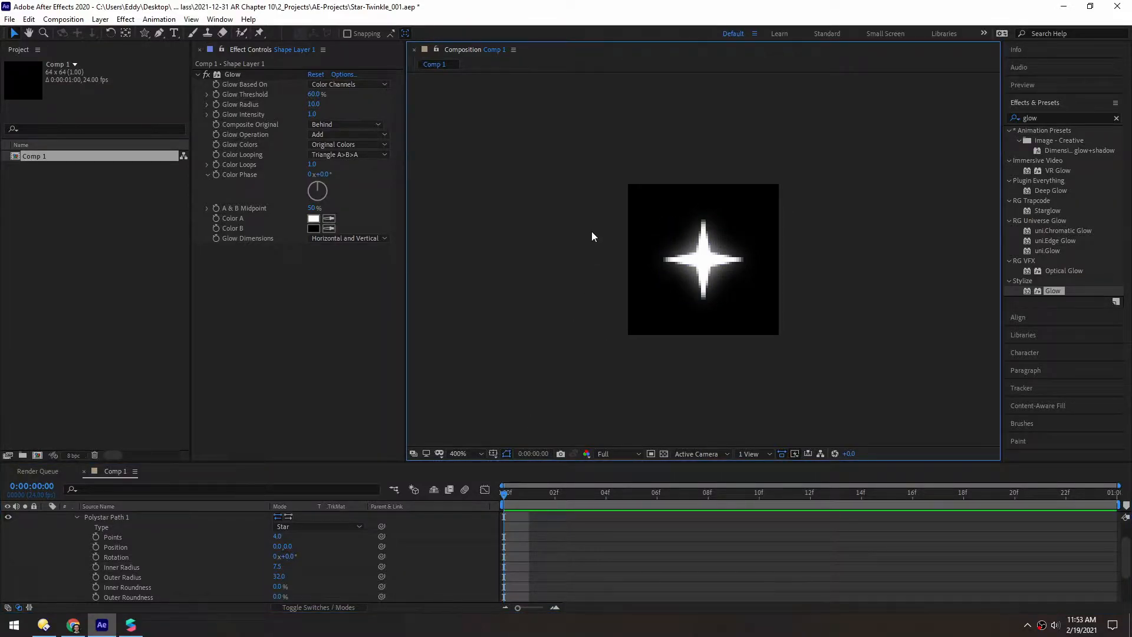
pyautogui.press('.')
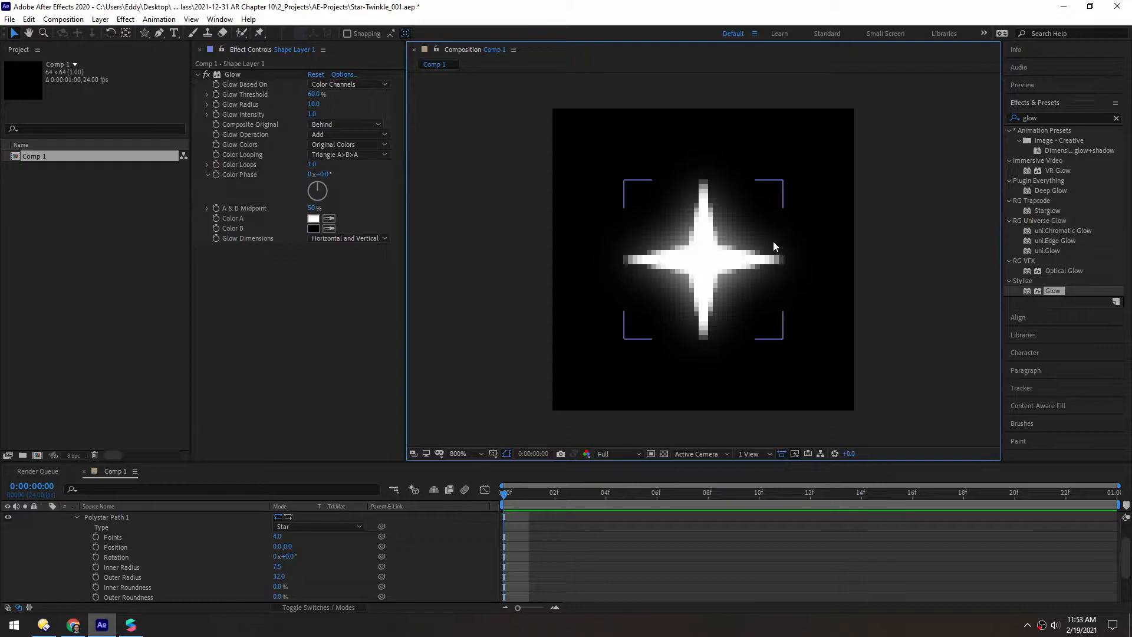
pyautogui.scroll(-1, 699, 262)
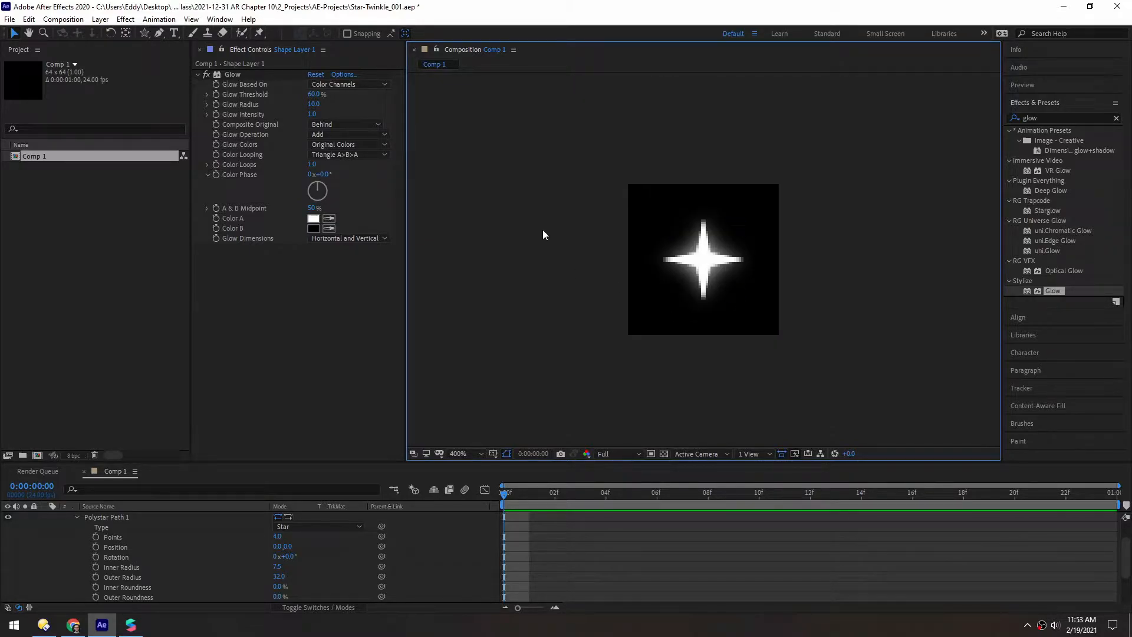
# Nudge the star's position in small amounts until its four points end in sharp tips, and check it at several magnifications.
pyautogui.click(697, 263)
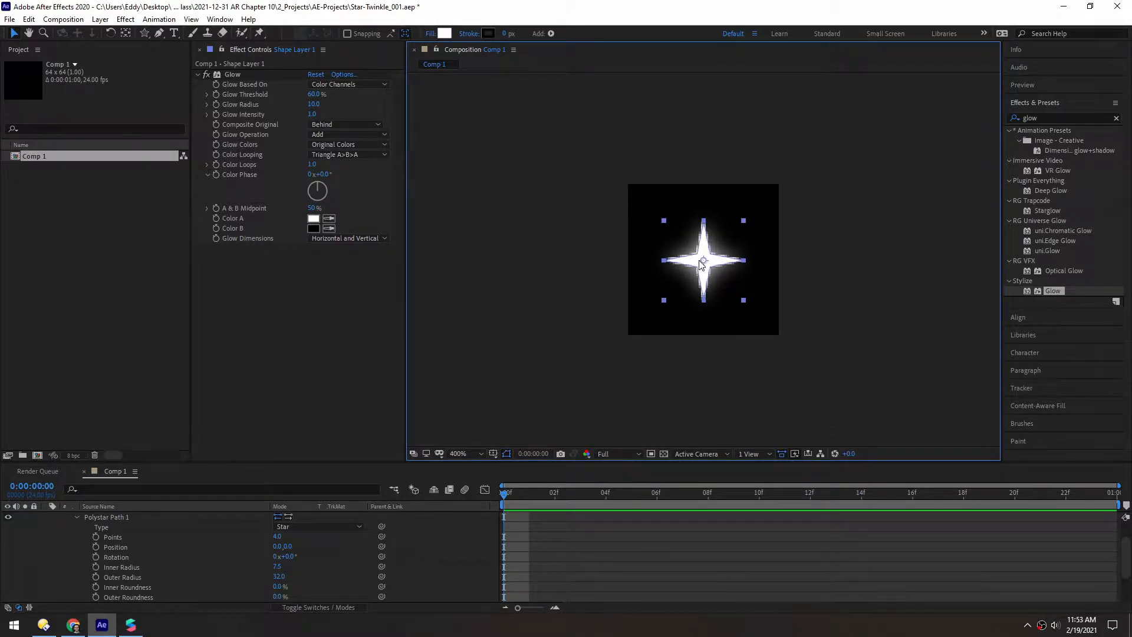
pyautogui.click(594, 291)
pyautogui.click(675, 260)
pyautogui.click(635, 275)
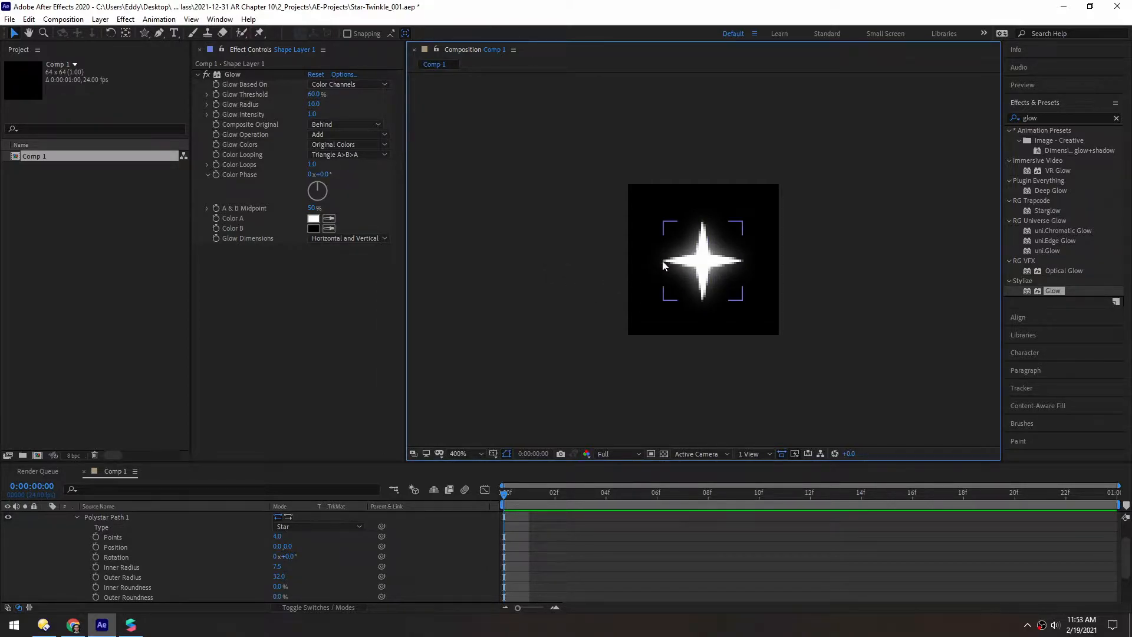
pyautogui.press('.')
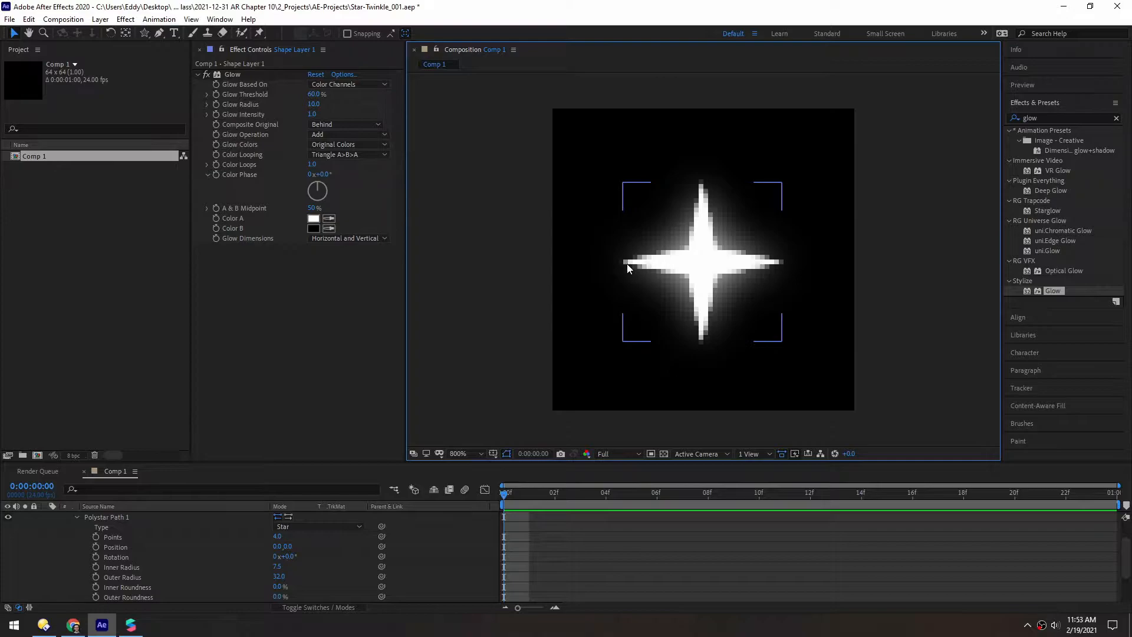
pyautogui.click(708, 261)
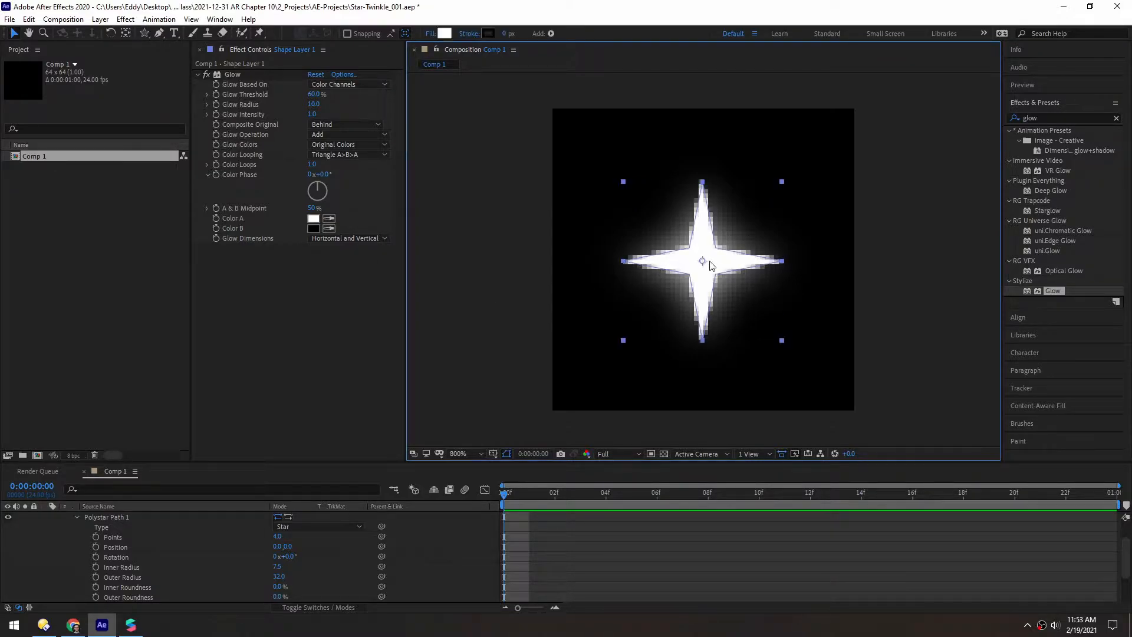
pyautogui.click(610, 272)
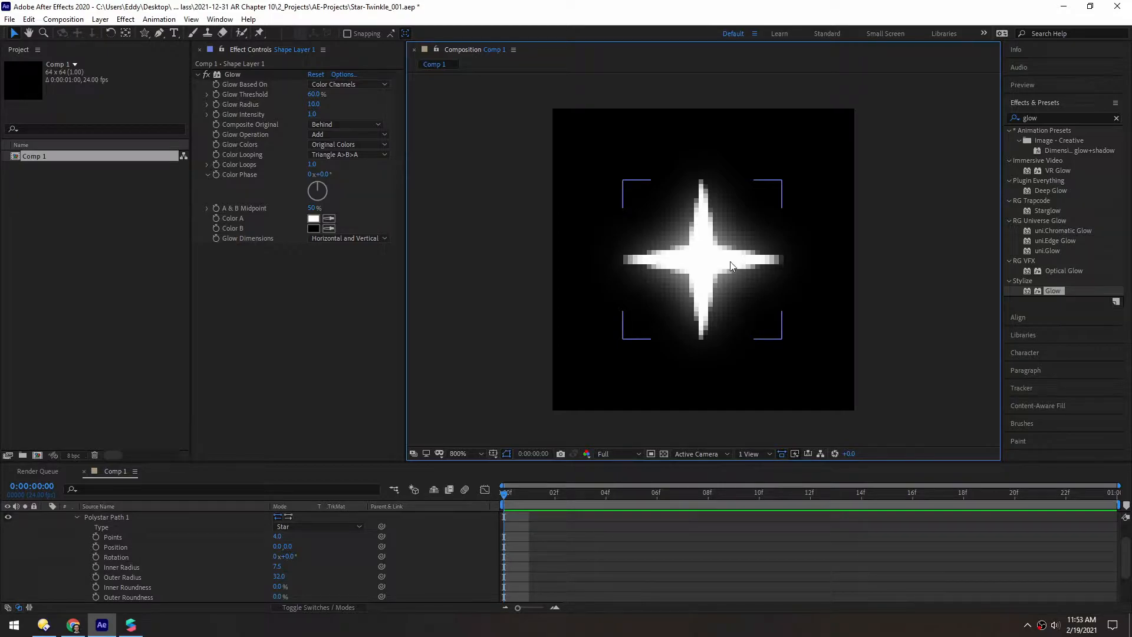
pyautogui.click(703, 263)
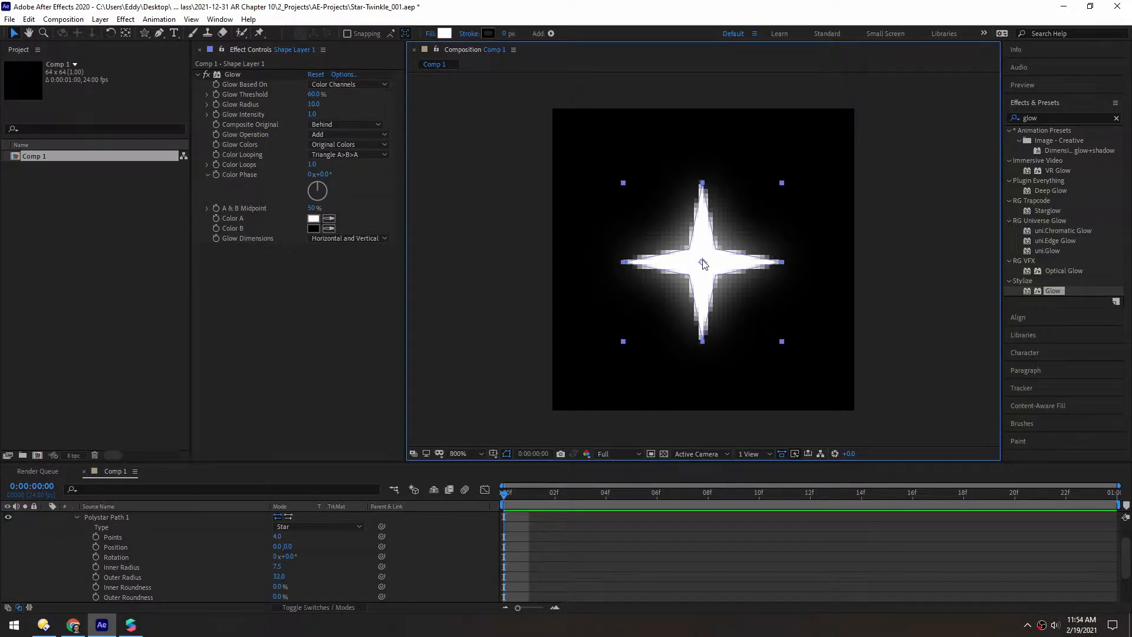
pyautogui.press('Left')
pyautogui.press('Left')
pyautogui.click(498, 275)
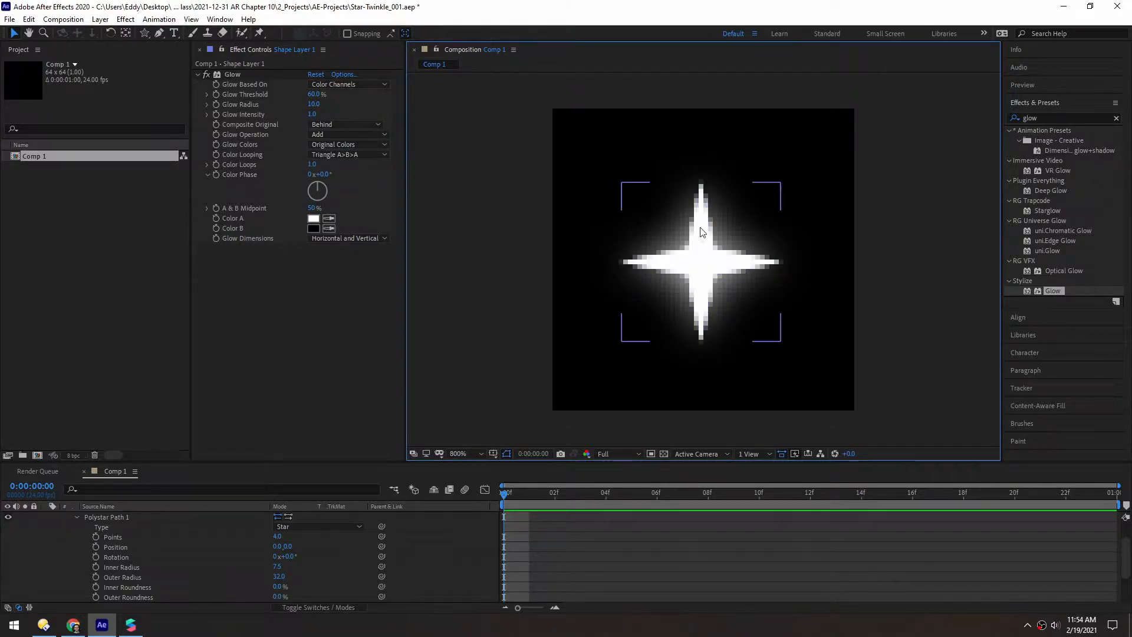
pyautogui.press(',')
pyautogui.press('.')
pyautogui.press(',')
pyautogui.press(',')
pyautogui.scroll(2, 569, 260)
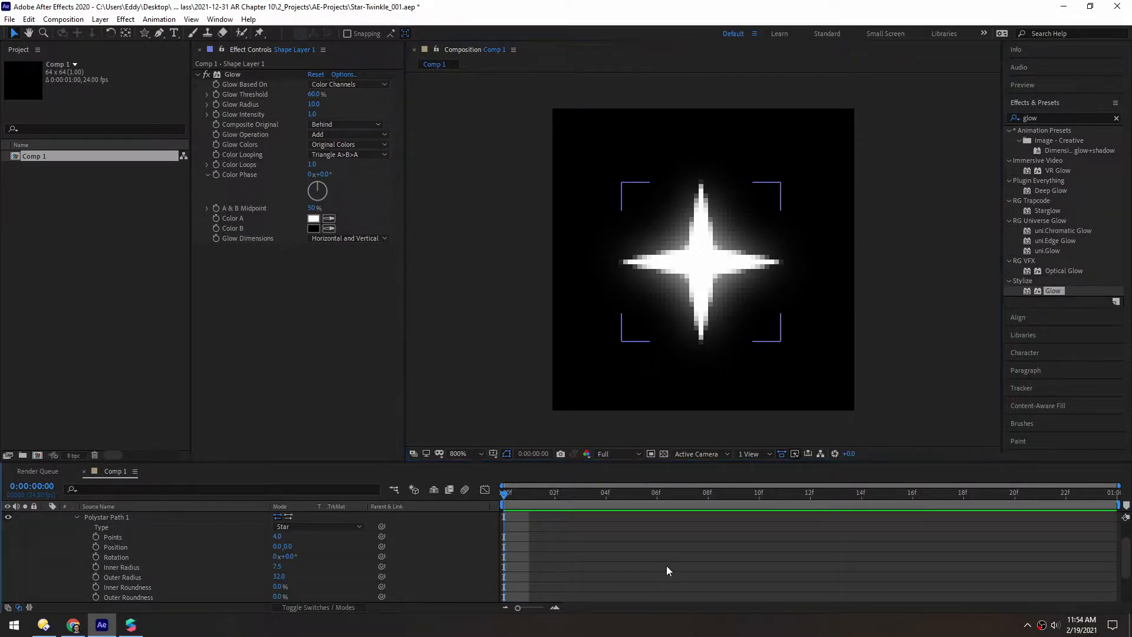
# Add an adjustment layer above the star and apply the Color Correction Exposure effect to it.
pyautogui.press('u')
pyautogui.click(235, 558)
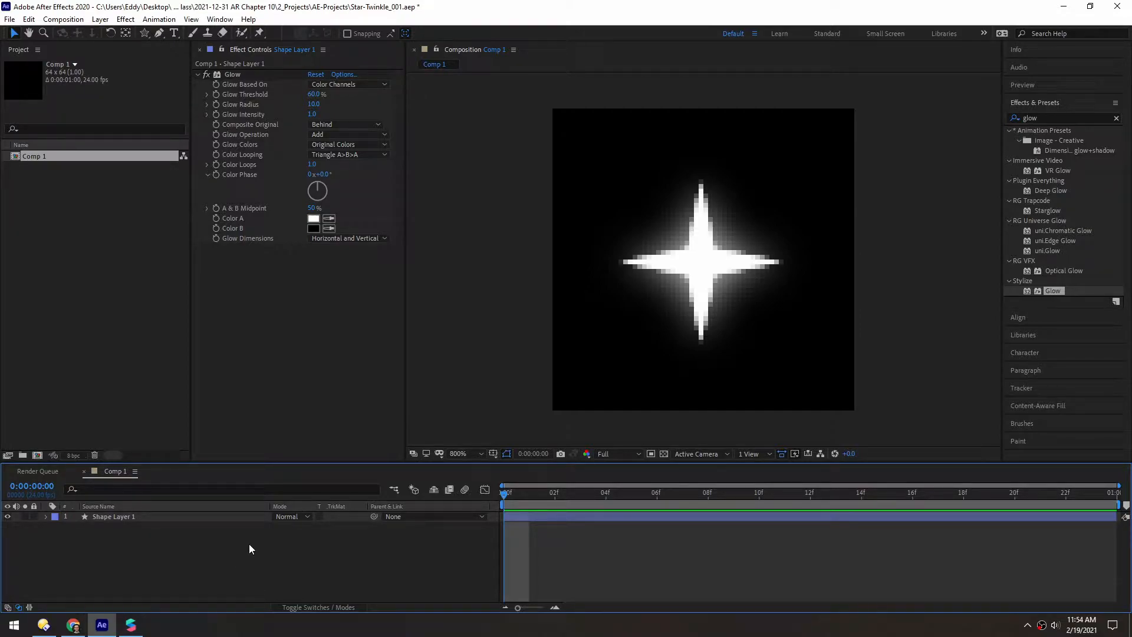
pyautogui.hotkey('ctrl', 'alt', 'y')
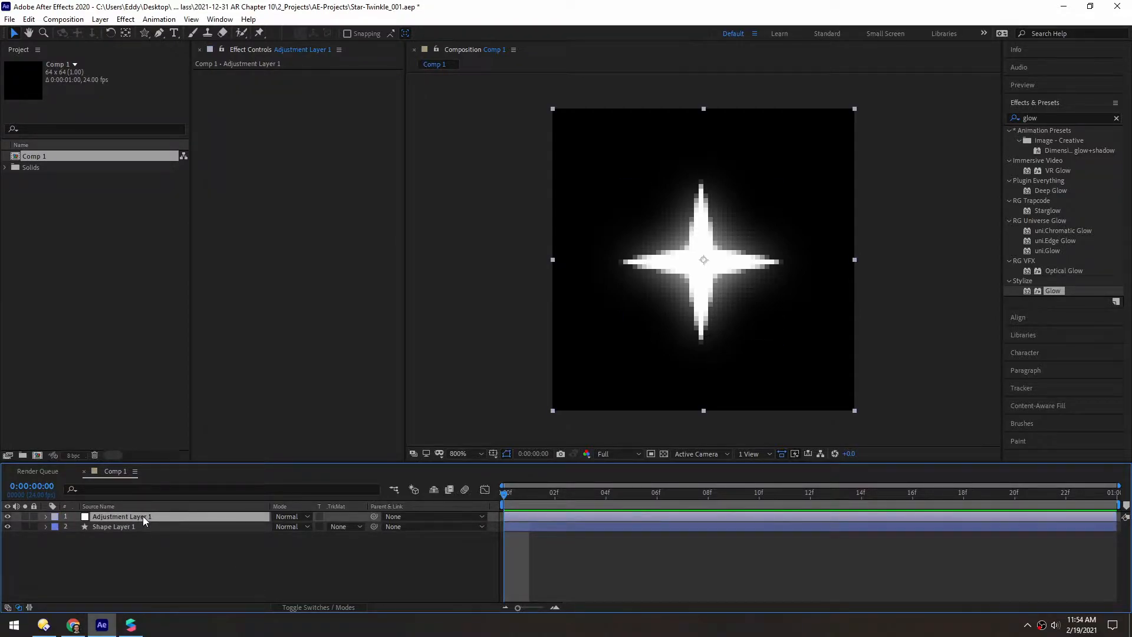
pyautogui.click(1116, 117)
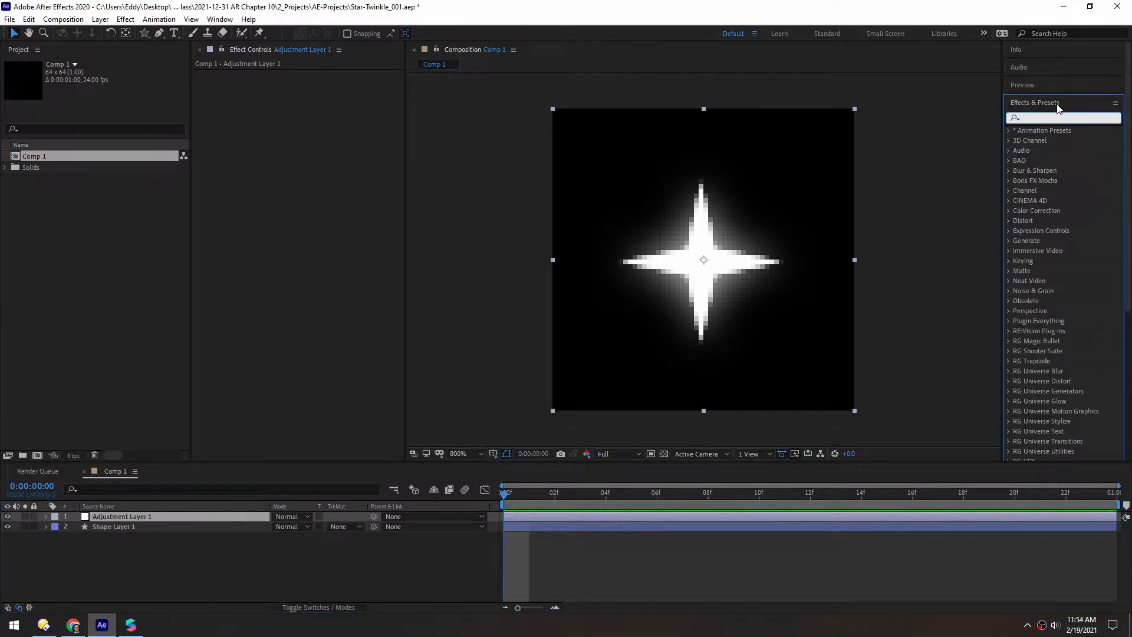
pyautogui.write('expo')
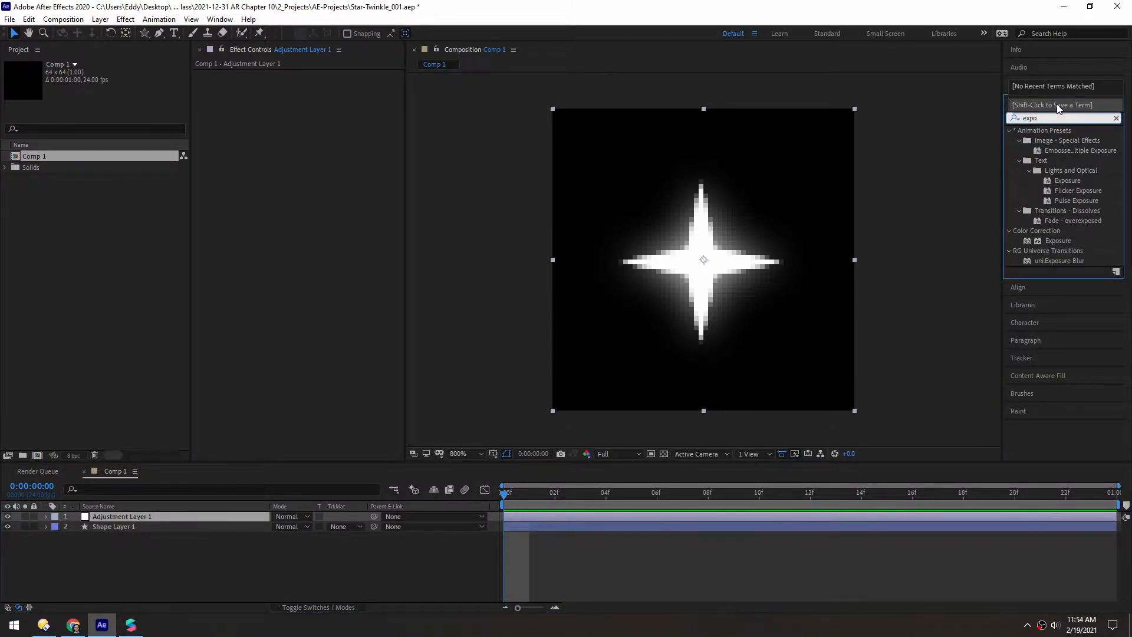
pyautogui.moveTo(1059, 240); pyautogui.dragTo(538, 516)
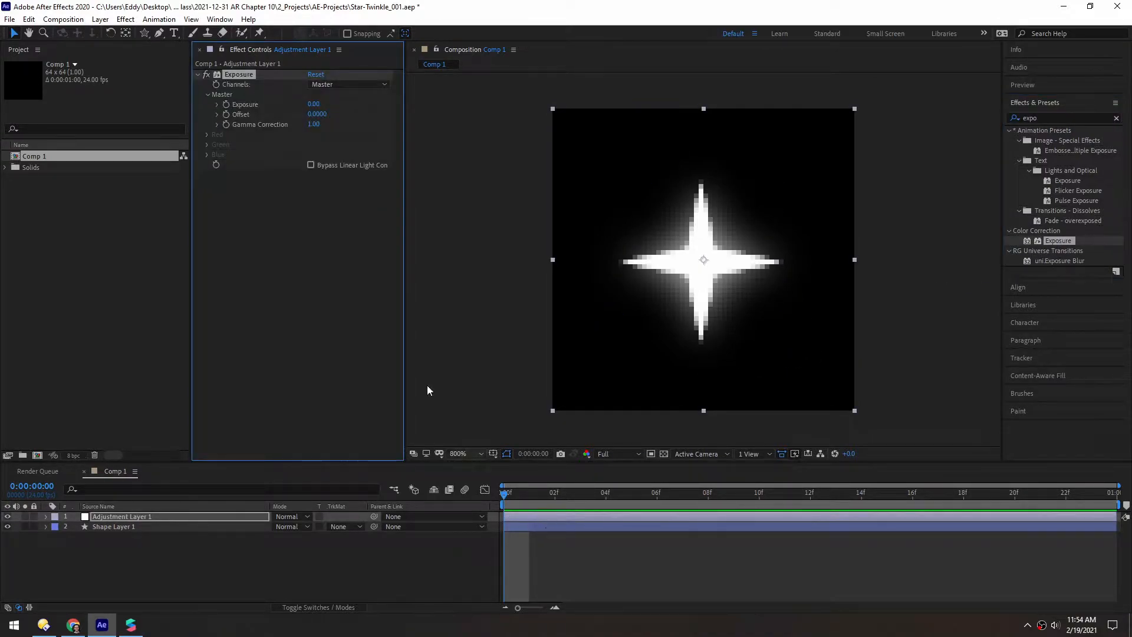
# Try higher and lower Exposure values on the adjustment layer to test the star's brightness.
pyautogui.moveTo(313, 104); pyautogui.dragTo(517, 117)
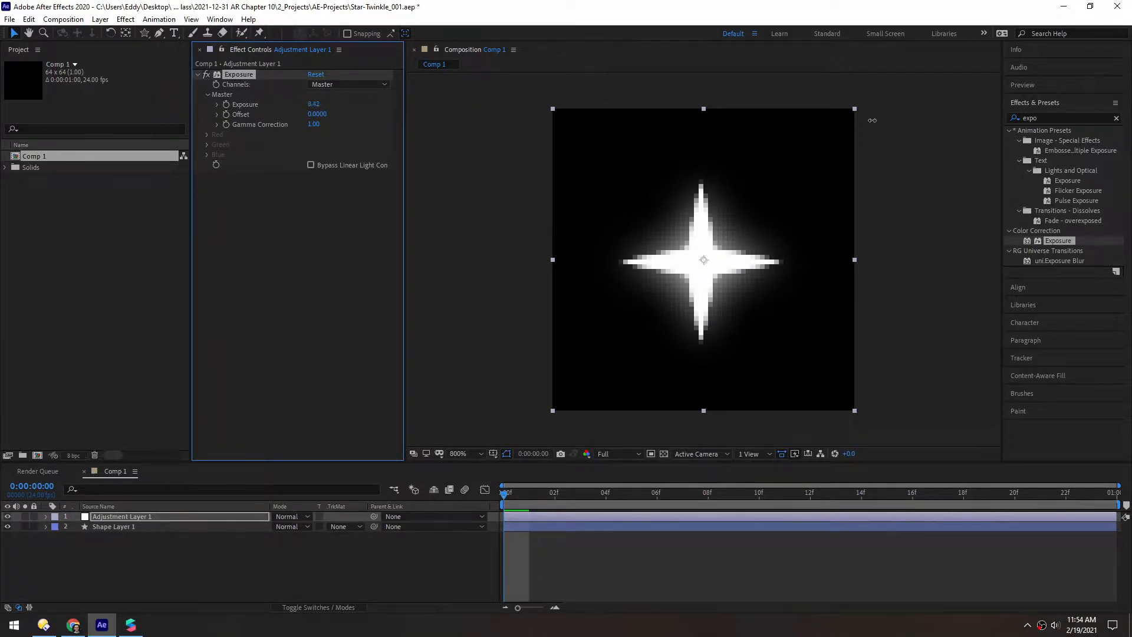
pyautogui.moveTo(997, 113); pyautogui.dragTo(205, 121)
pyautogui.hotkey('ctrl', 'z')
pyautogui.moveTo(481, 142); pyautogui.dragTo(216, 140)
pyautogui.moveTo(354, 144); pyautogui.dragTo(242, 144)
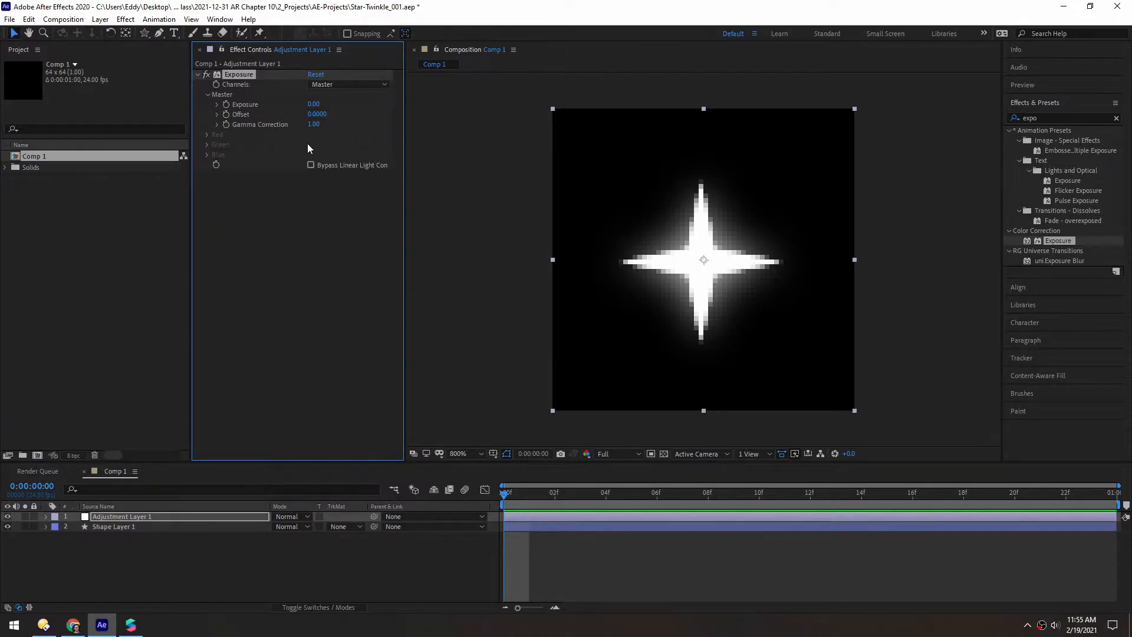
# Enable an expression on the adjustment layer's Exposure value and replace its default text with the wiggle() function.
pyautogui.keyDown('alt'); pyautogui.click(226, 105); pyautogui.keyUp('alt')
pyautogui.moveTo(464, 463); pyautogui.dragTo(463, 404)
pyautogui.click(520, 520)
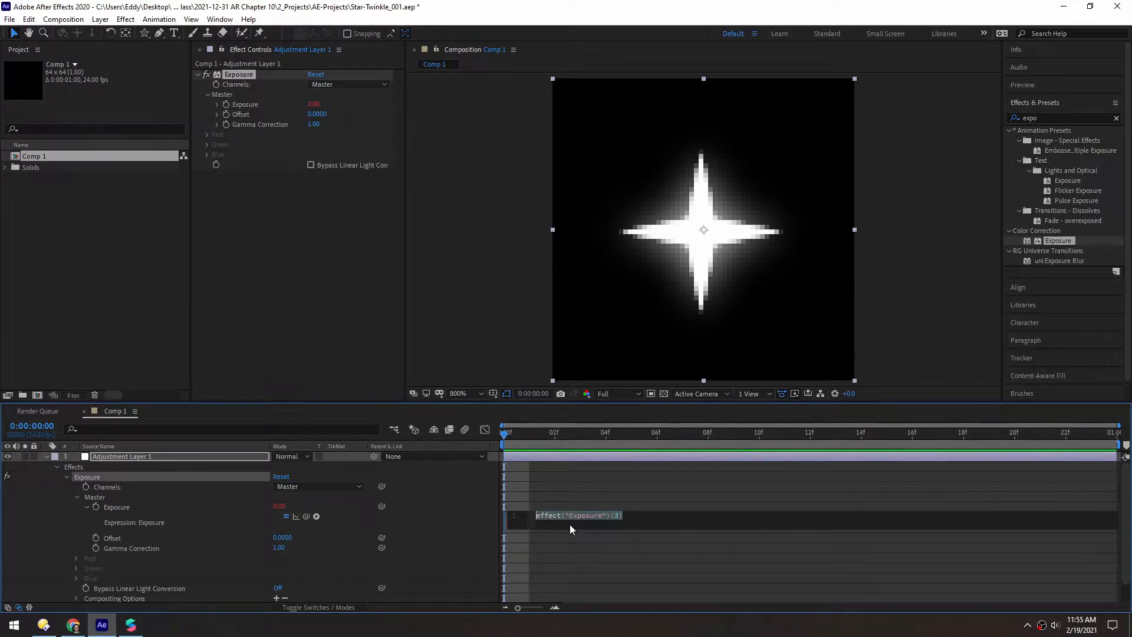
pyautogui.write('wigg')
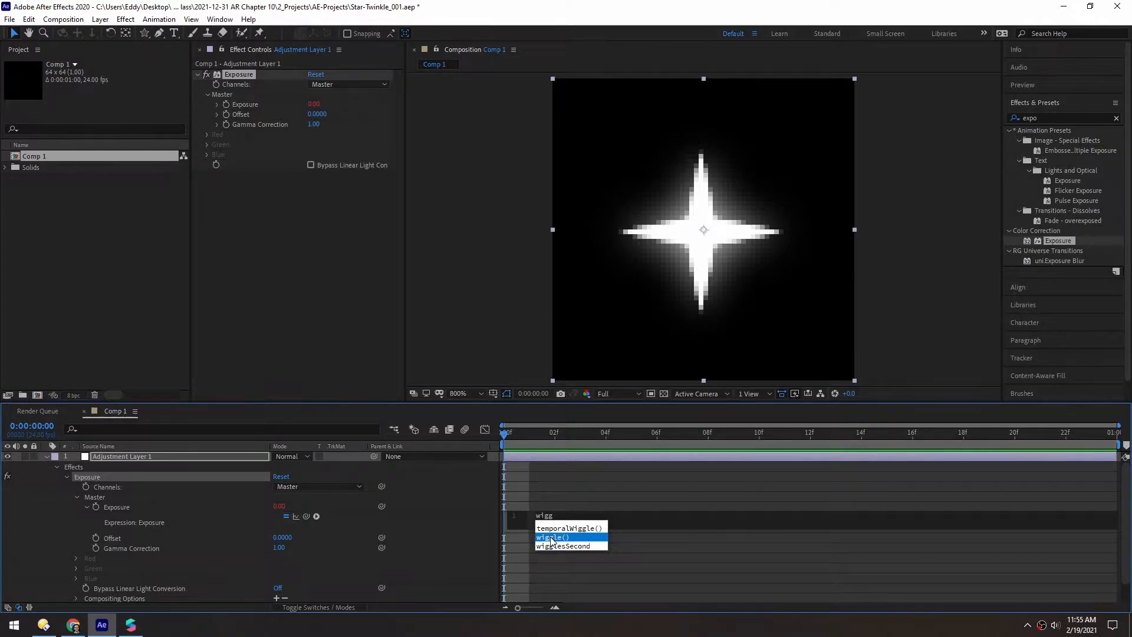
pyautogui.click(552, 537)
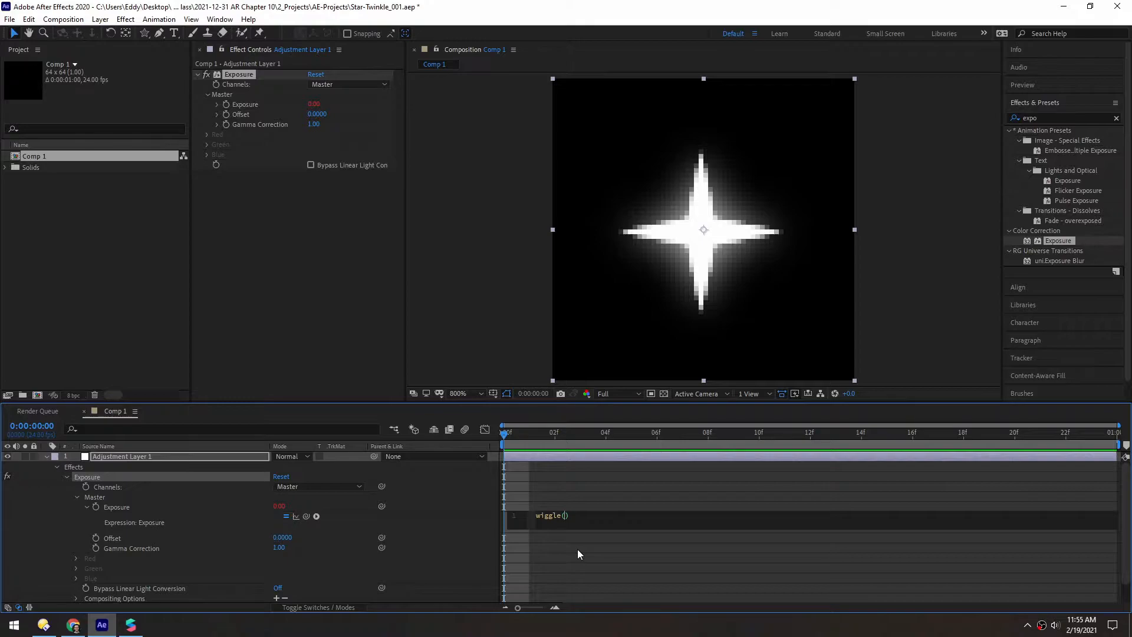
# Look up wiggle's arguments among the Property expression functions and complete the Exposure expression as wiggle(5,1).
pyautogui.click(316, 517)
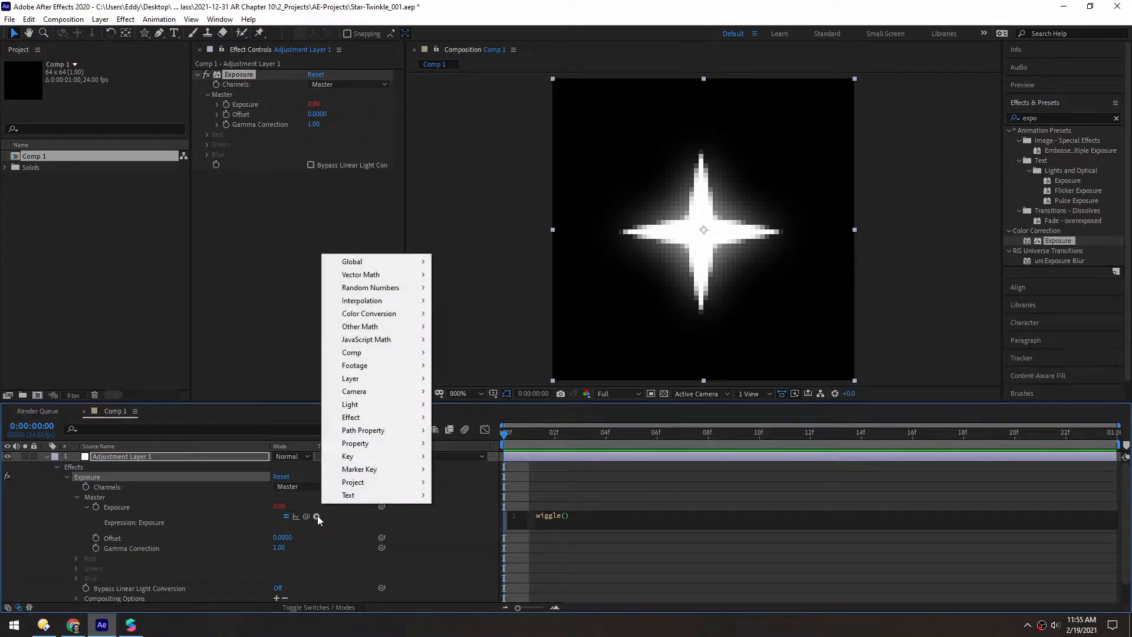
pyautogui.moveTo(387, 266)
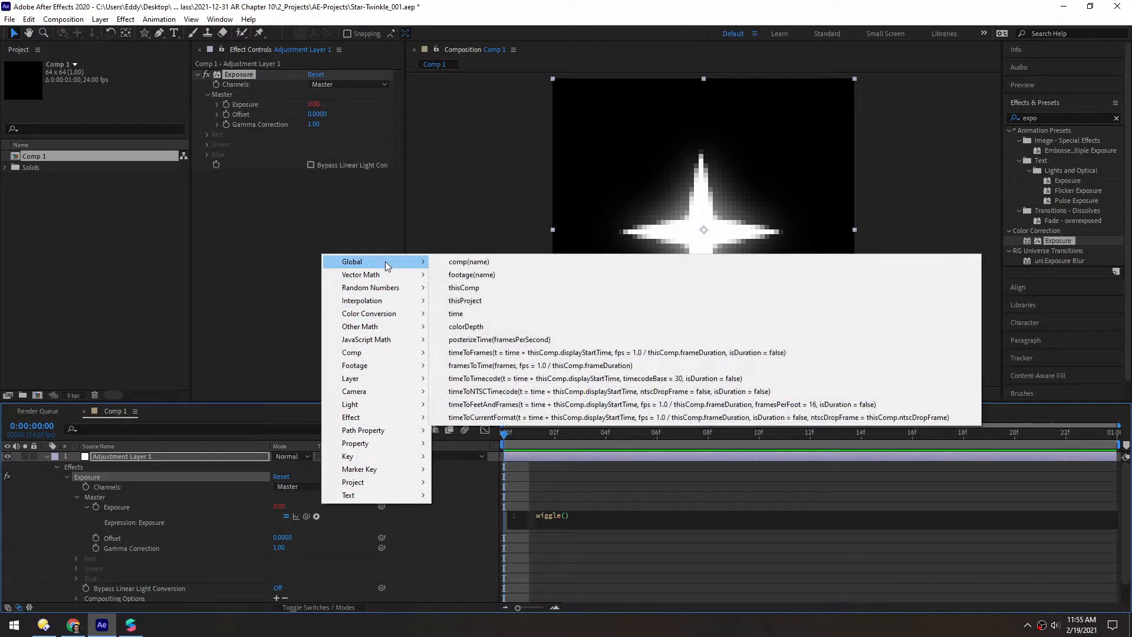
pyautogui.moveTo(396, 444)
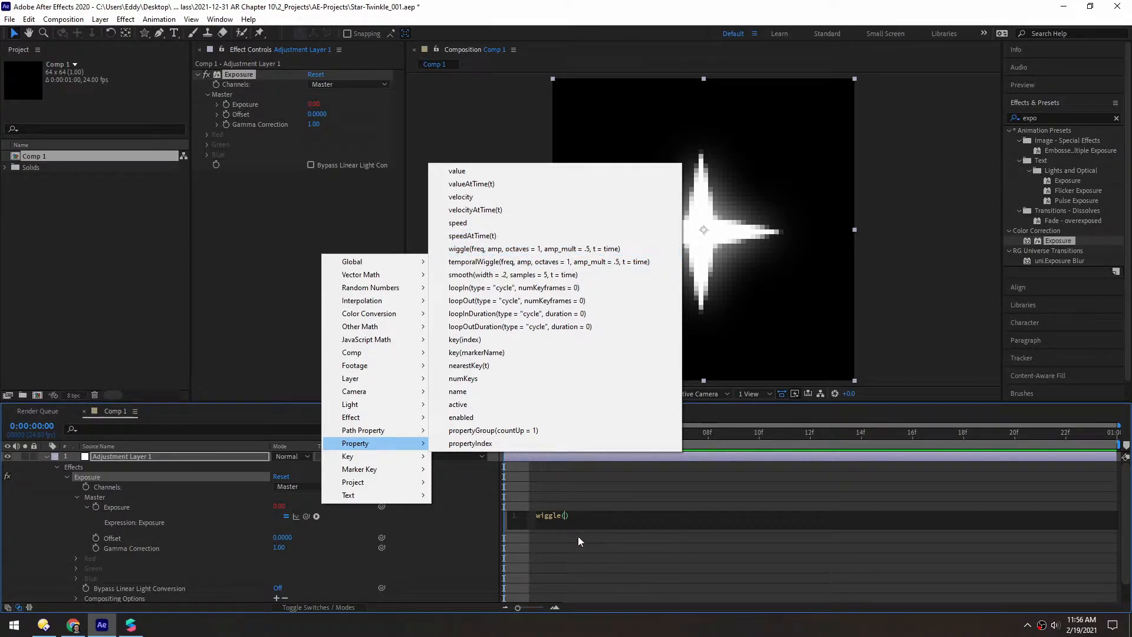
pyautogui.click(566, 516)
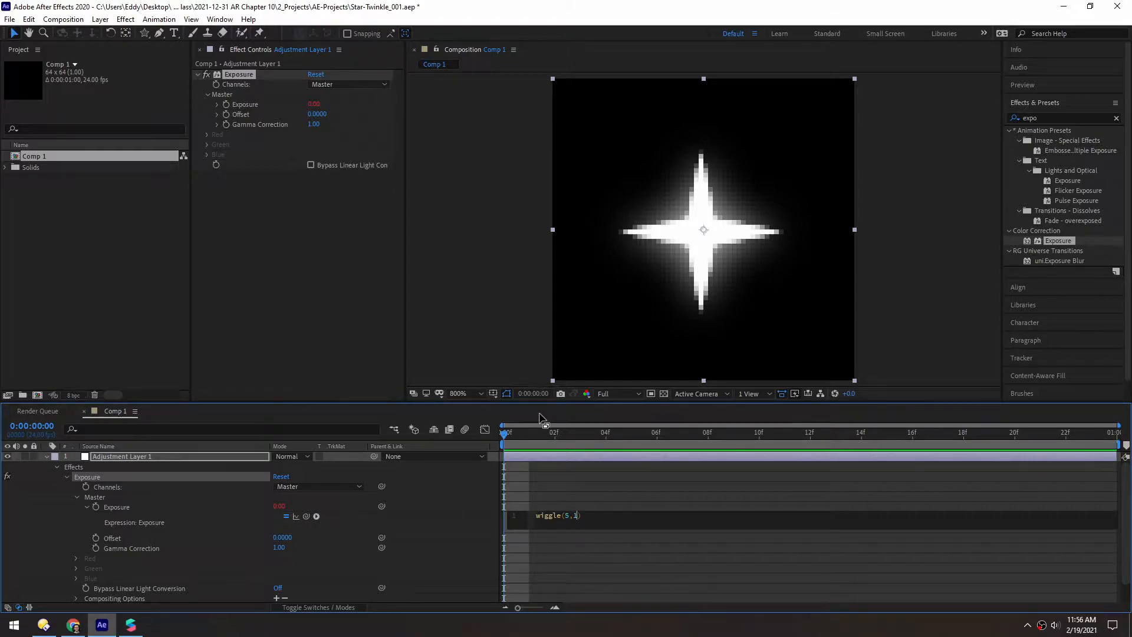
pyautogui.click(555, 434)
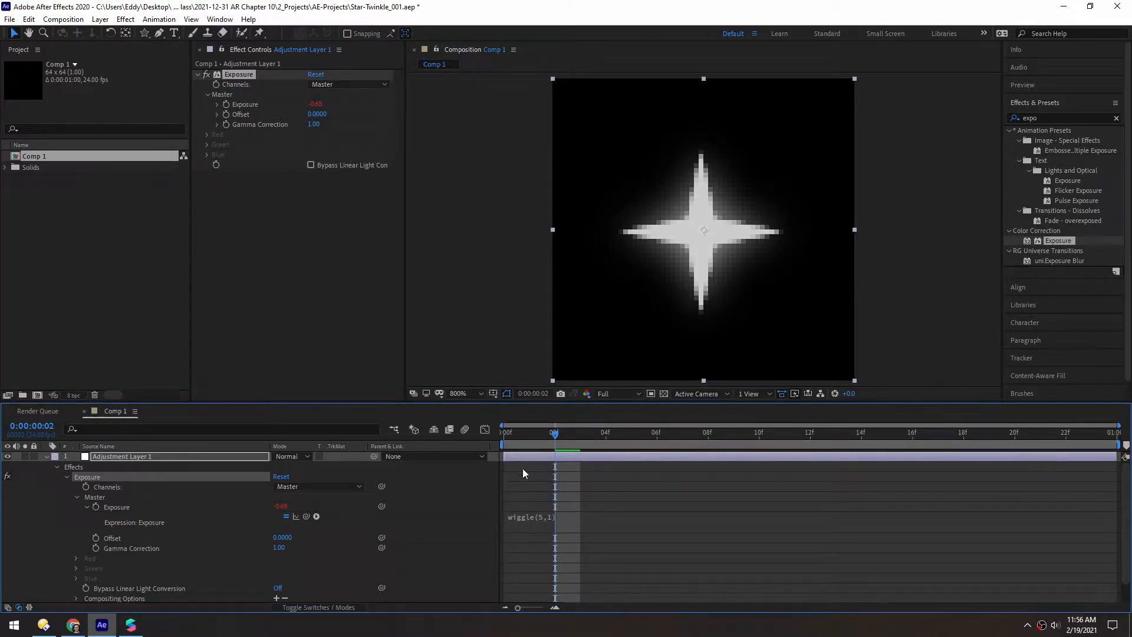
# Preview the twinkle, then try a faster flicker by changing the adjustment layer's Exposure expression to wiggle(20,1).
pyautogui.press('space')
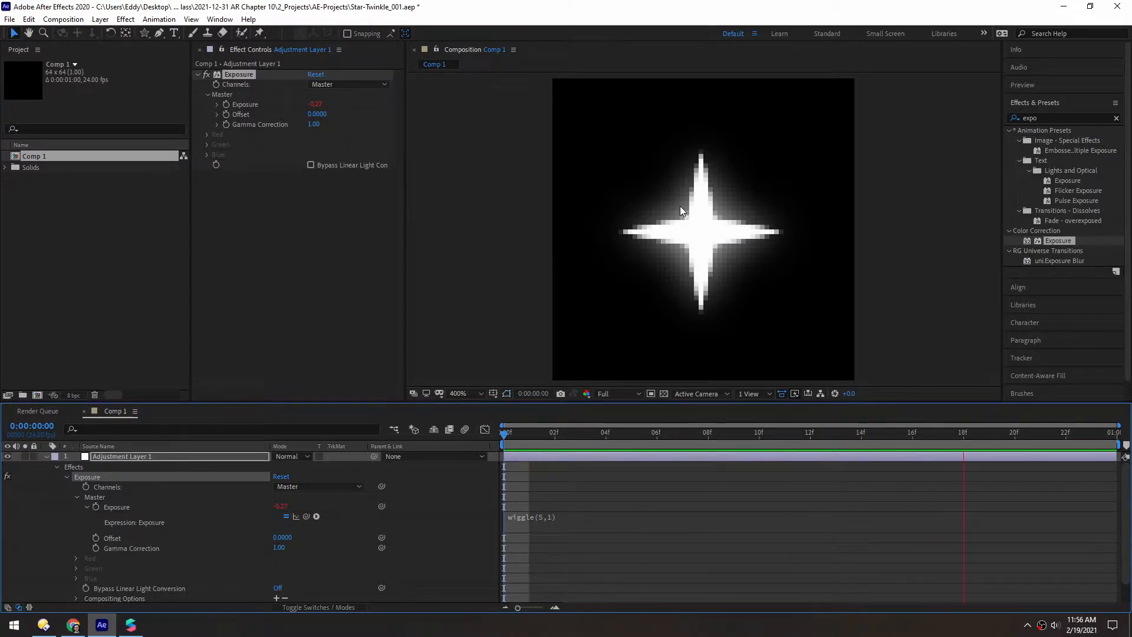
pyautogui.scroll(-1, 525, 240)
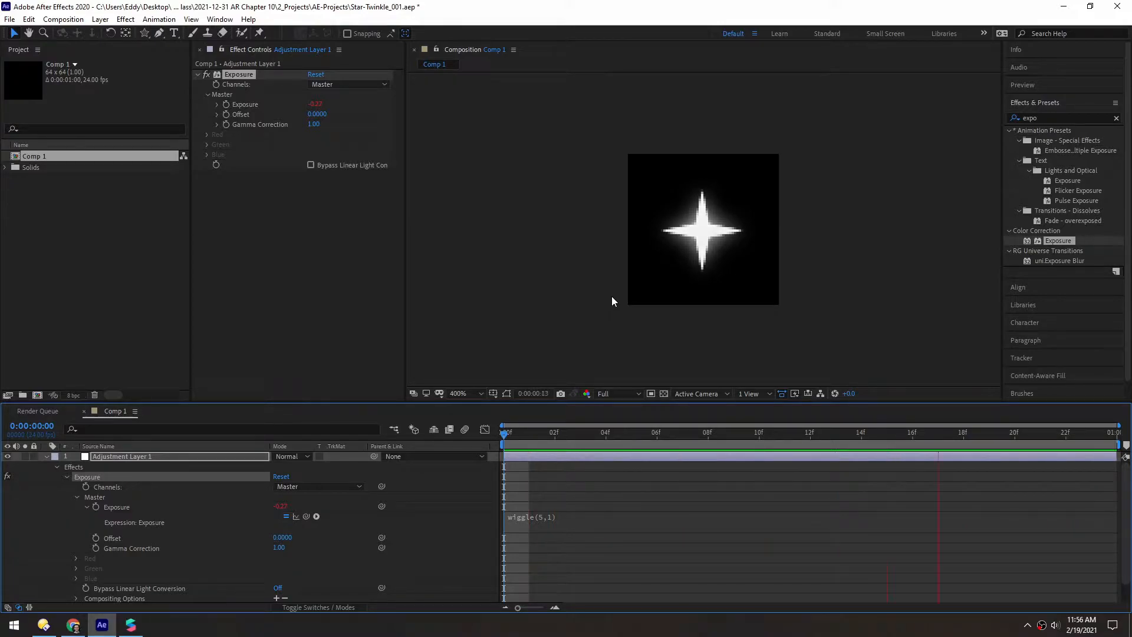
pyautogui.click(538, 523)
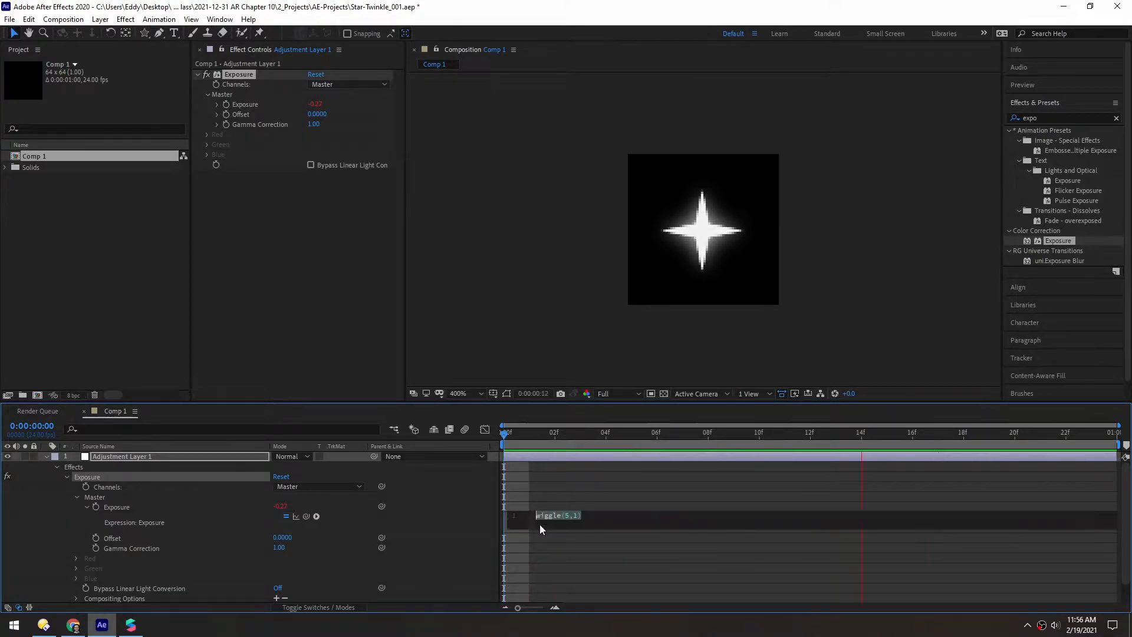
pyautogui.click(564, 519)
pyautogui.press('BackSpace')
pyautogui.write('20')
pyautogui.click(618, 482)
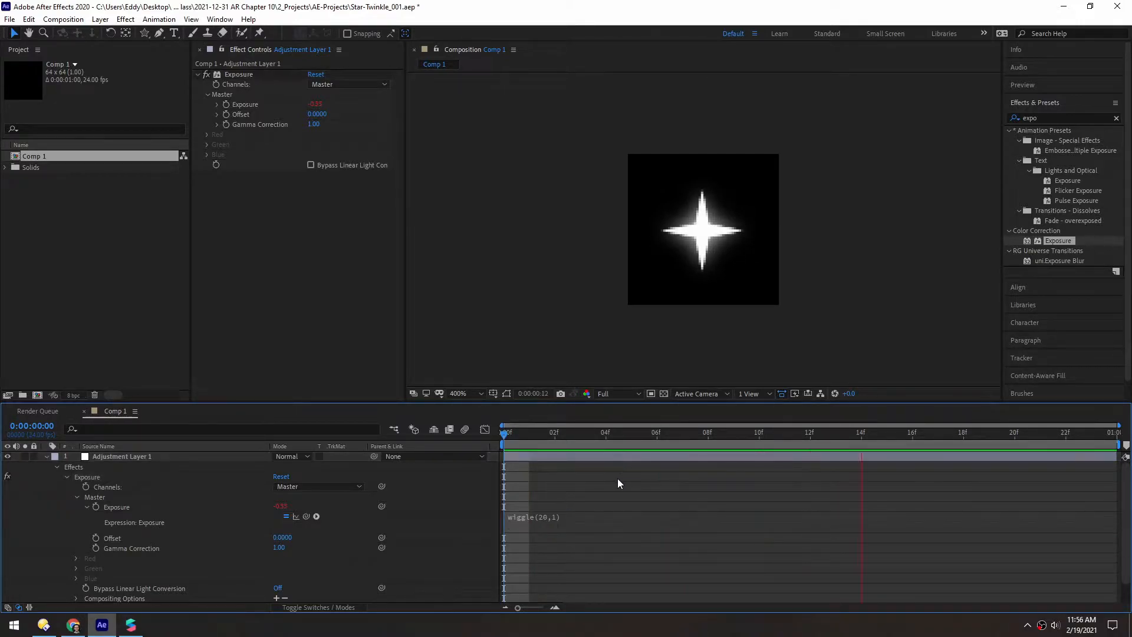
pyautogui.scroll(-1, 680, 318)
pyautogui.scroll(2, 684, 317)
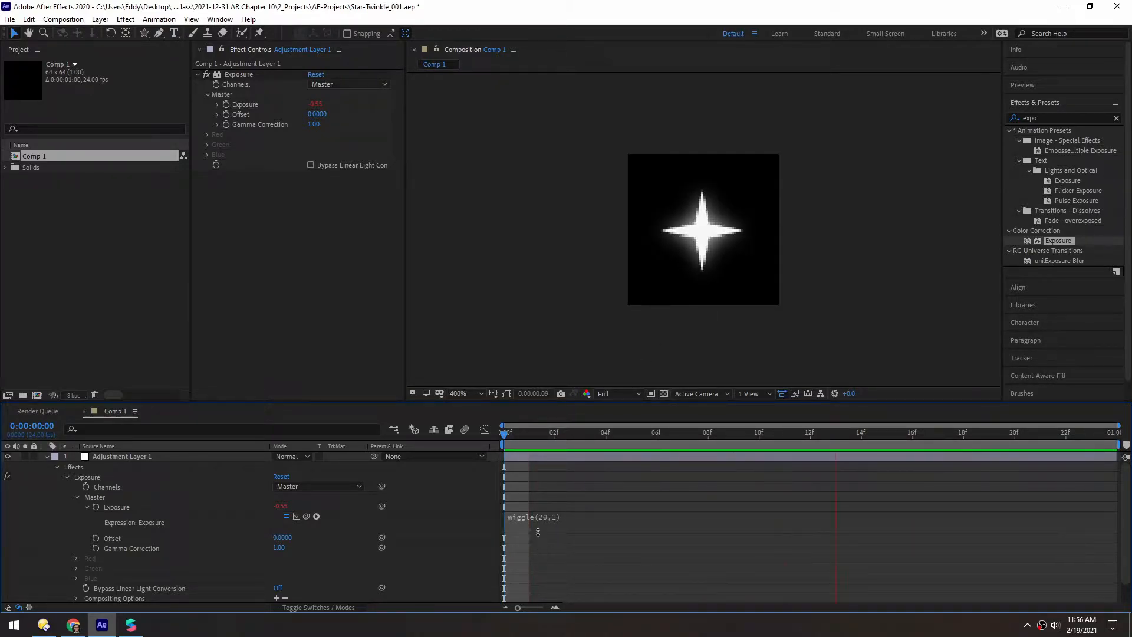
# Try a stronger brightness variation by changing the Exposure expression to wiggle(5,10) and inspect the playing star.
pyautogui.click(544, 518)
pyautogui.press('BackSpace')
pyautogui.press('Delete')
pyautogui.write('5')
pyautogui.press('Right')
pyautogui.press('Right')
pyautogui.write('0')
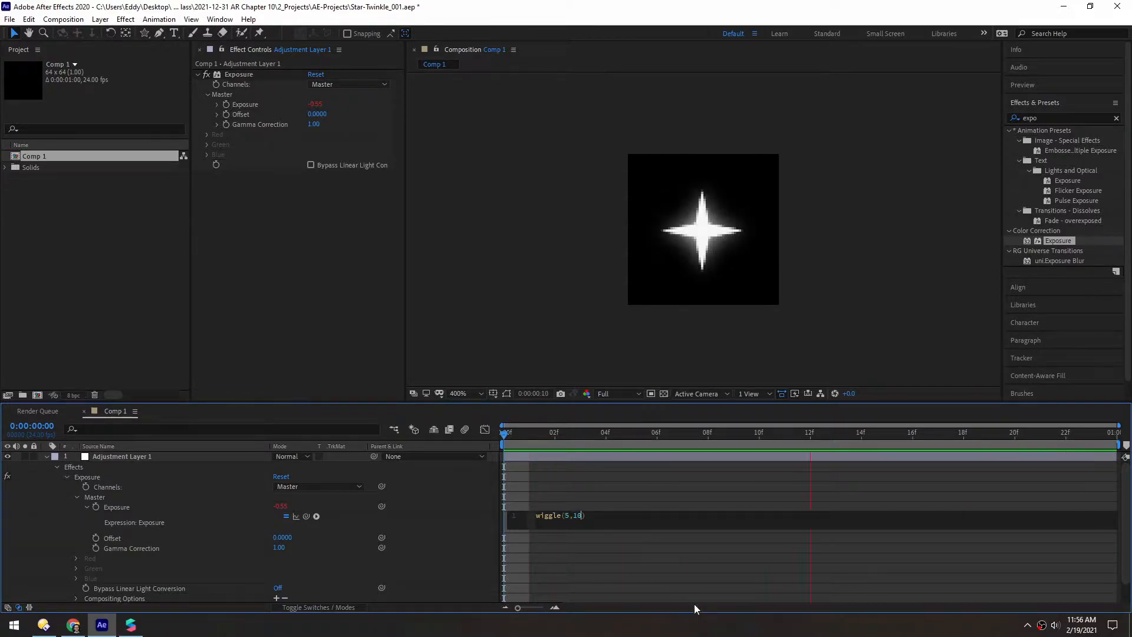
pyautogui.click(576, 493)
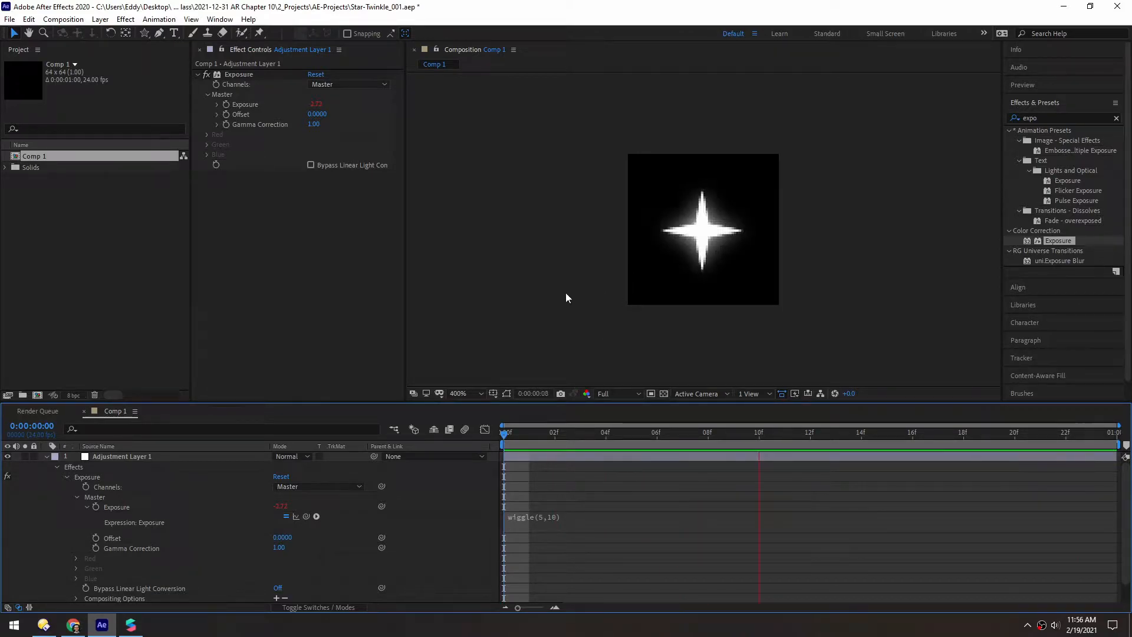
pyautogui.scroll(-2, 571, 283)
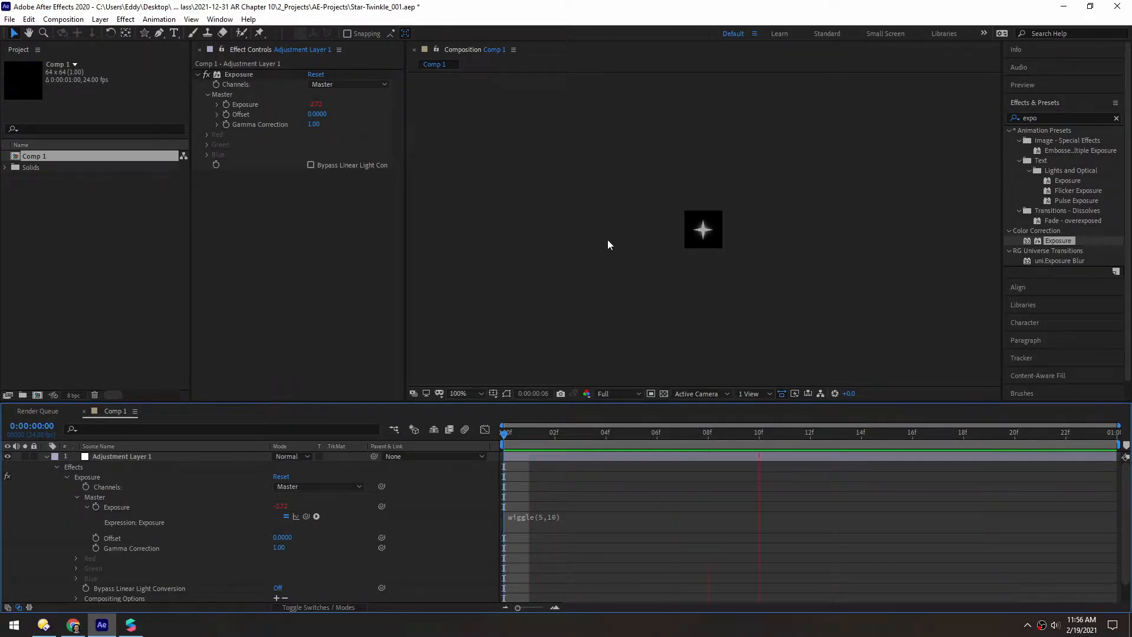
pyautogui.scroll(2, 655, 270)
# Set the adjustment layer's Exposure expression to wiggle(5,2) and check the twinkle in the preview.
pyautogui.click(555, 517)
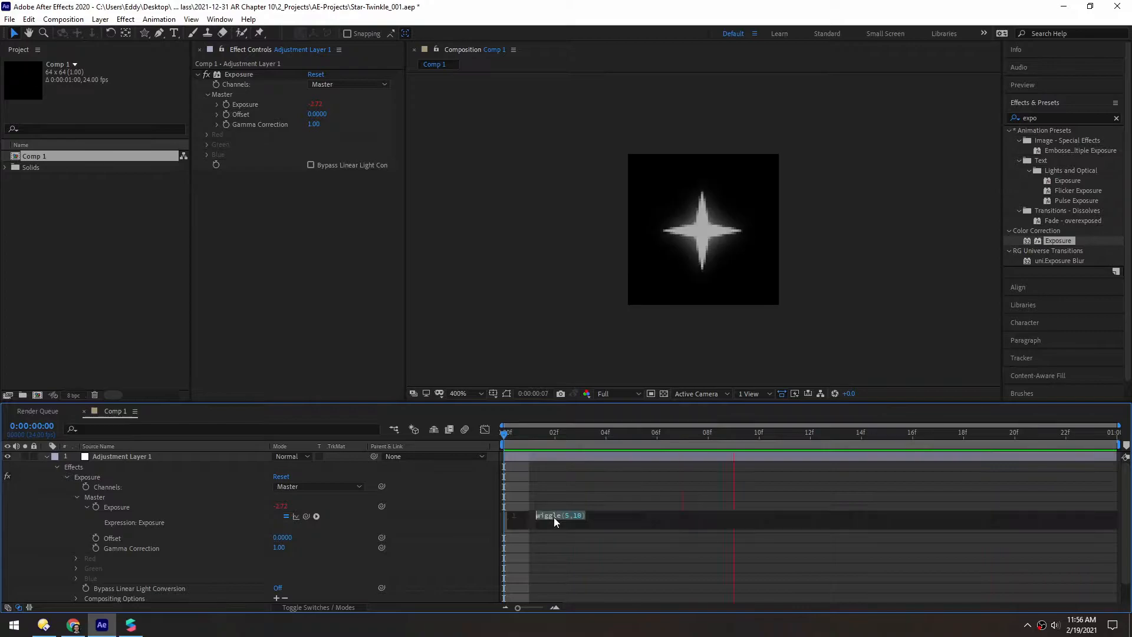
pyautogui.press('BackSpace')
pyautogui.press('BackSpace')
pyautogui.write('2')
pyautogui.click(581, 494)
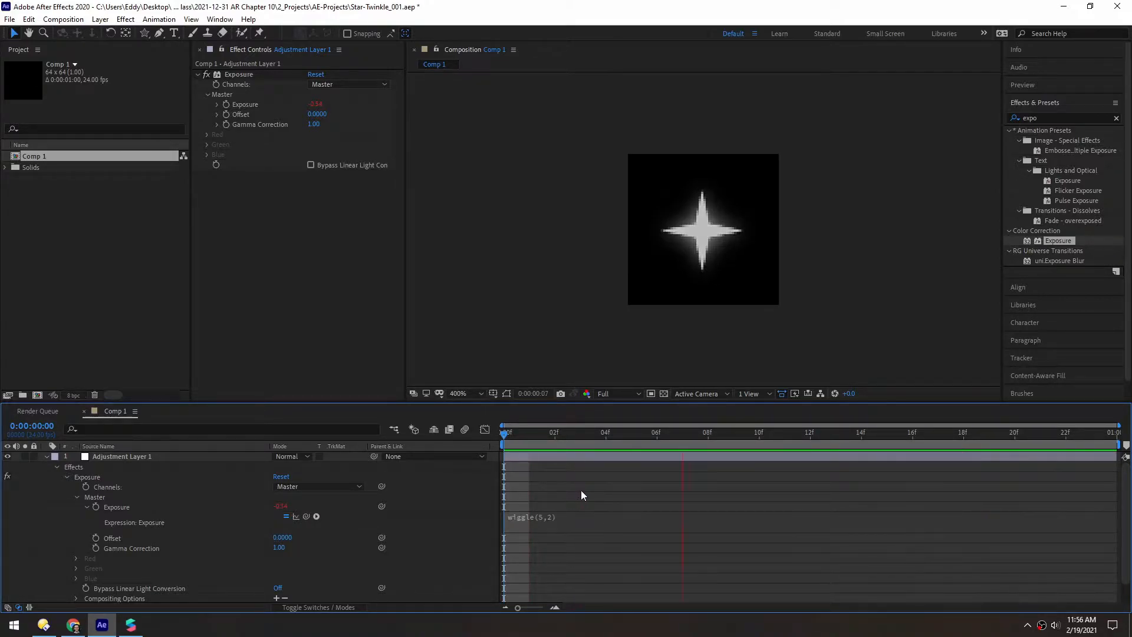
pyautogui.scroll(-1, 601, 246)
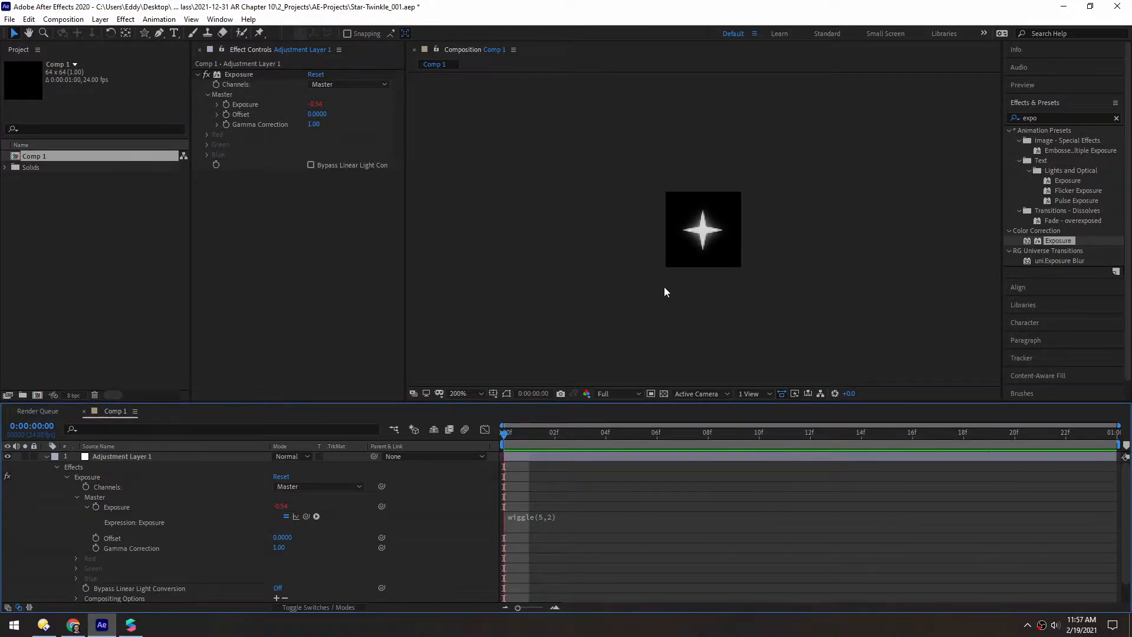
pyautogui.scroll(1, 657, 267)
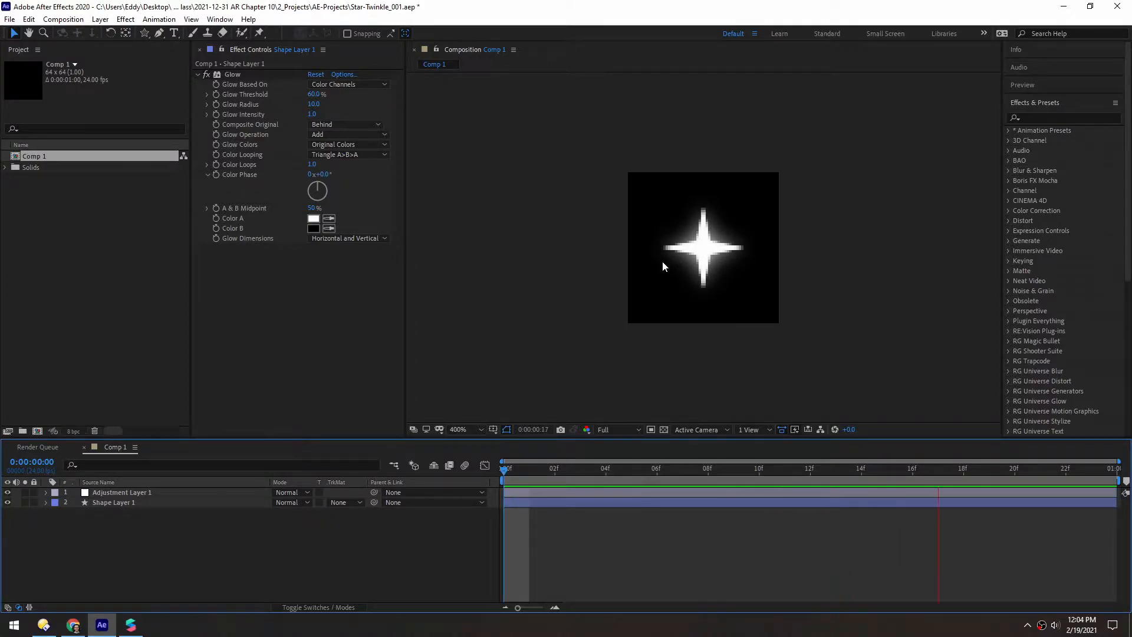
# Enable an expression on the star shape layer's Scale, enter wiggle(5,1) and scrub through the result.
pyautogui.click(90, 501)
pyautogui.press('s')
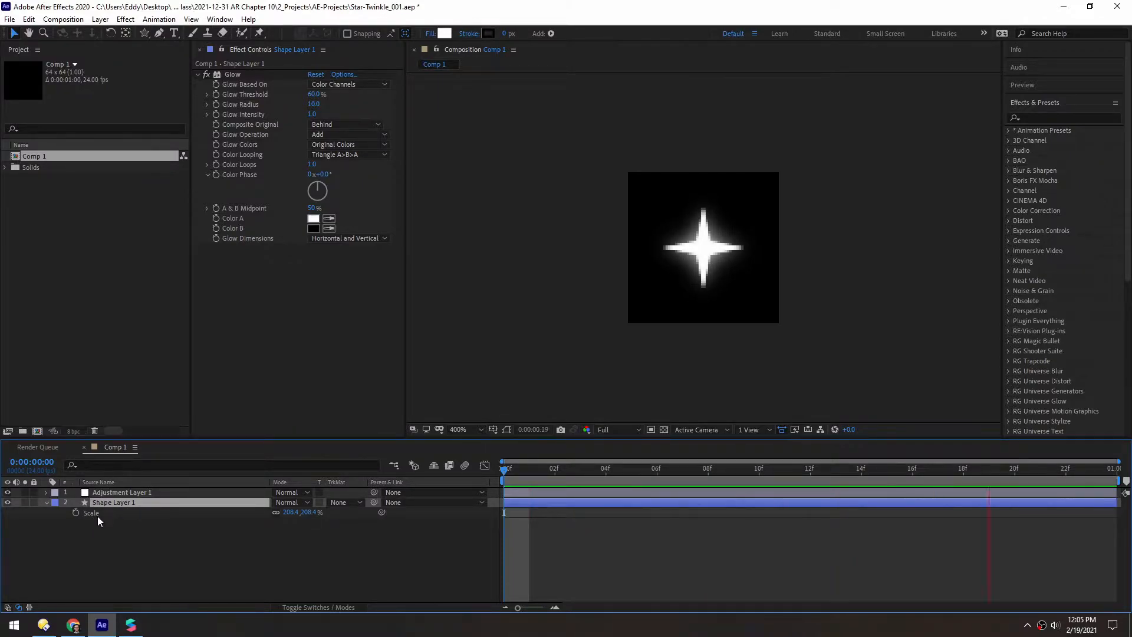
pyautogui.keyDown('alt'); pyautogui.click(76, 513); pyautogui.keyUp('alt')
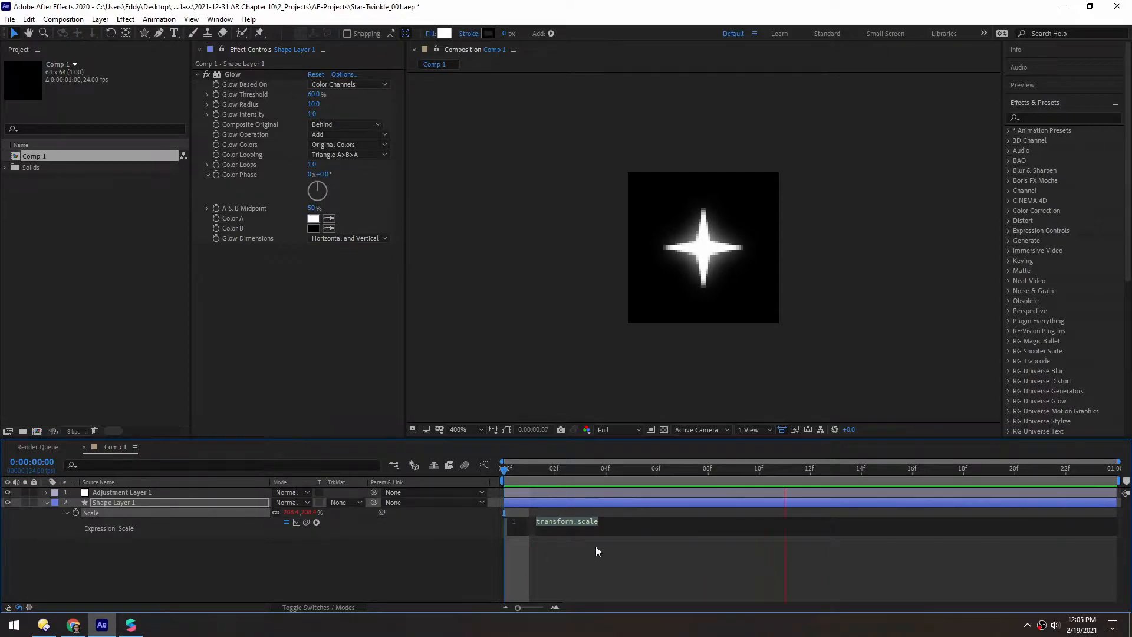
pyautogui.write('wigg')
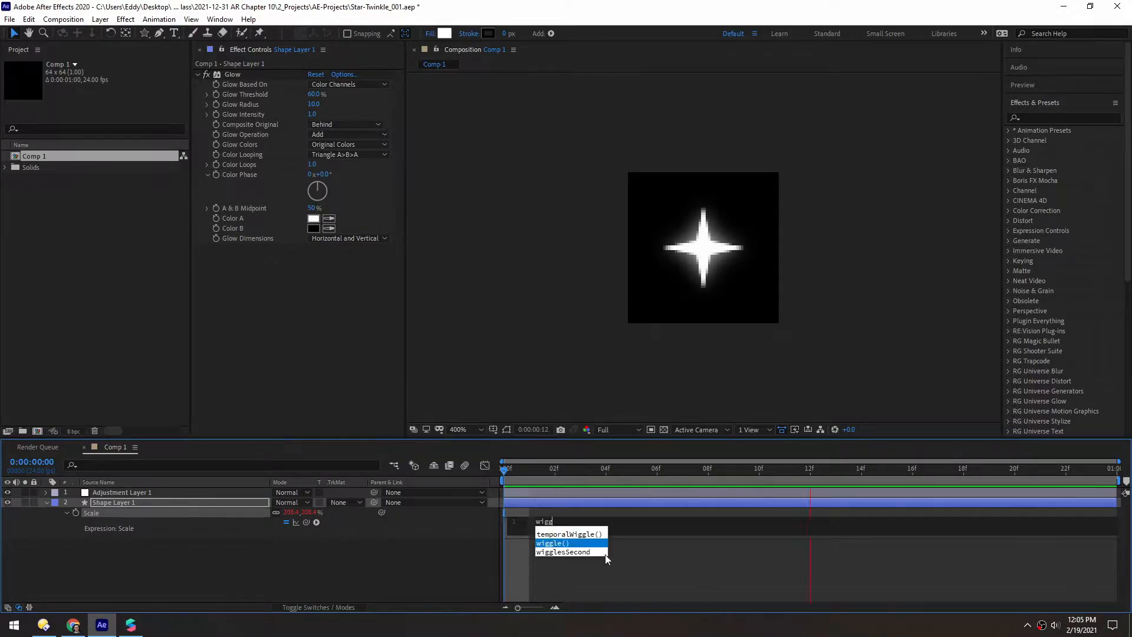
pyautogui.write('le(5,1')
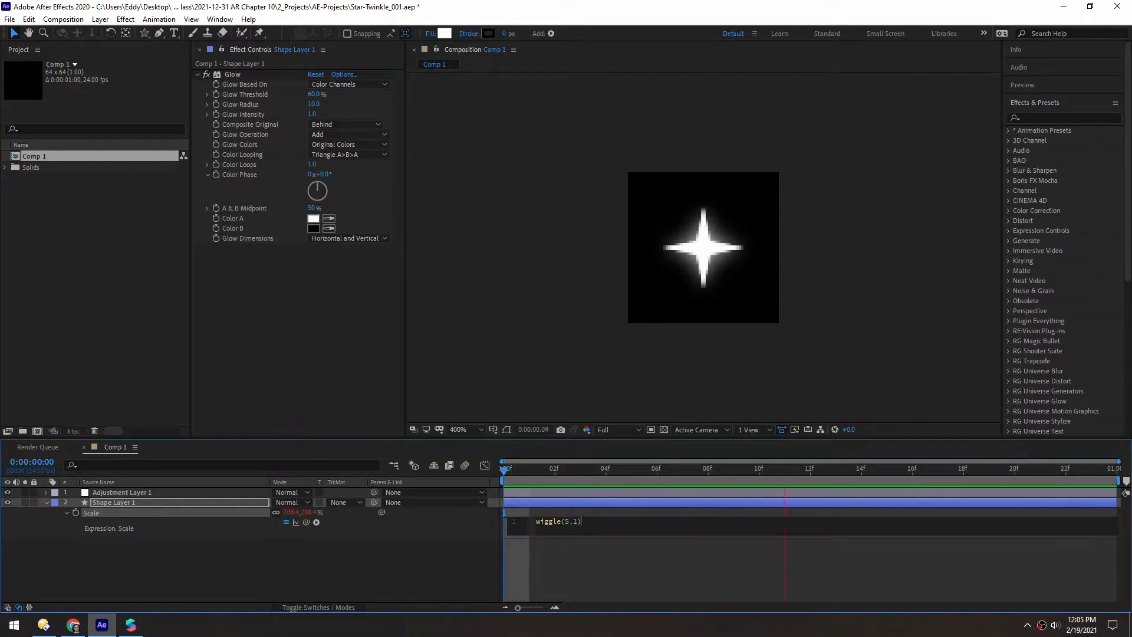
pyautogui.click(633, 569)
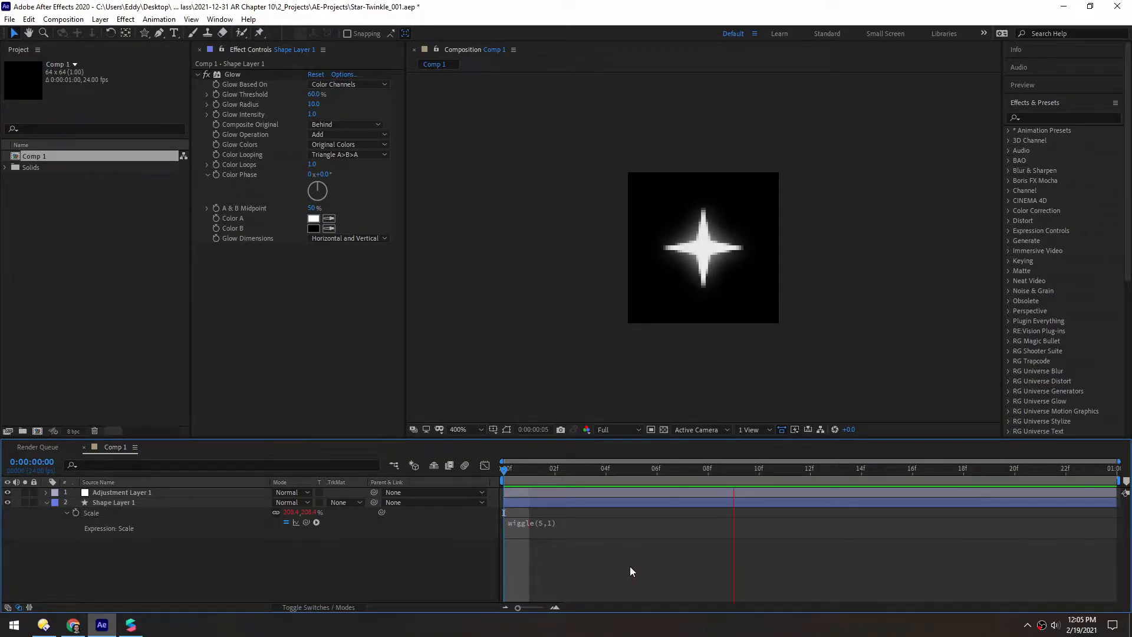
pyautogui.moveTo(656, 472); pyautogui.dragTo(759, 471)
# Try a larger size variation by changing the star's Scale expression to wiggle(5,20), and compare the scale at several frames.
pyautogui.click(549, 524)
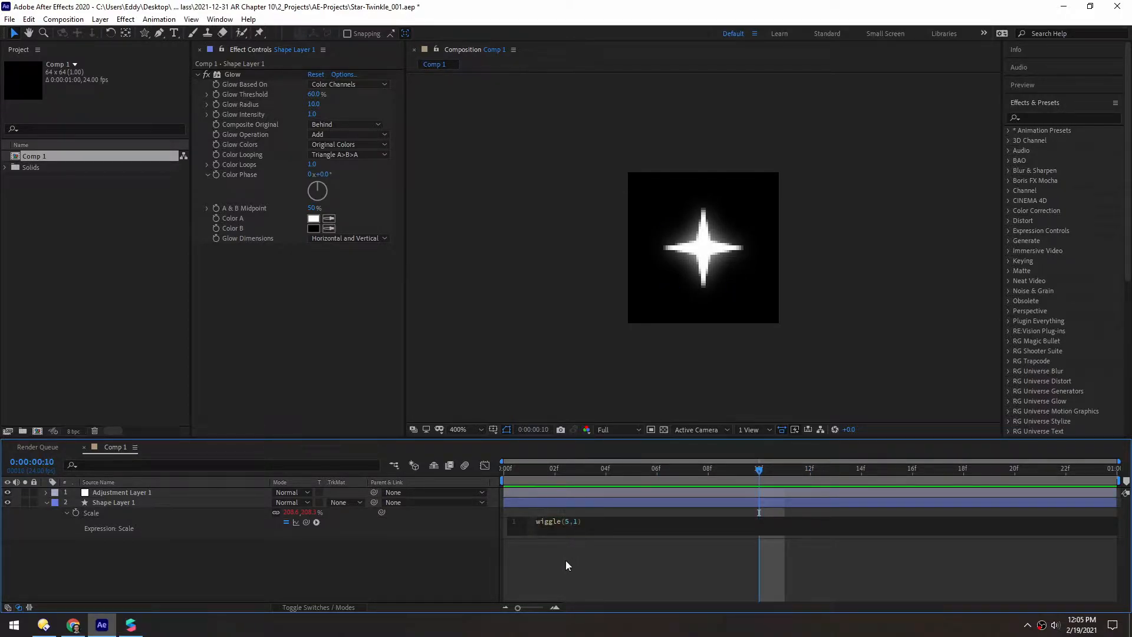
pyautogui.write('20')
pyautogui.click(588, 571)
pyautogui.press('space')
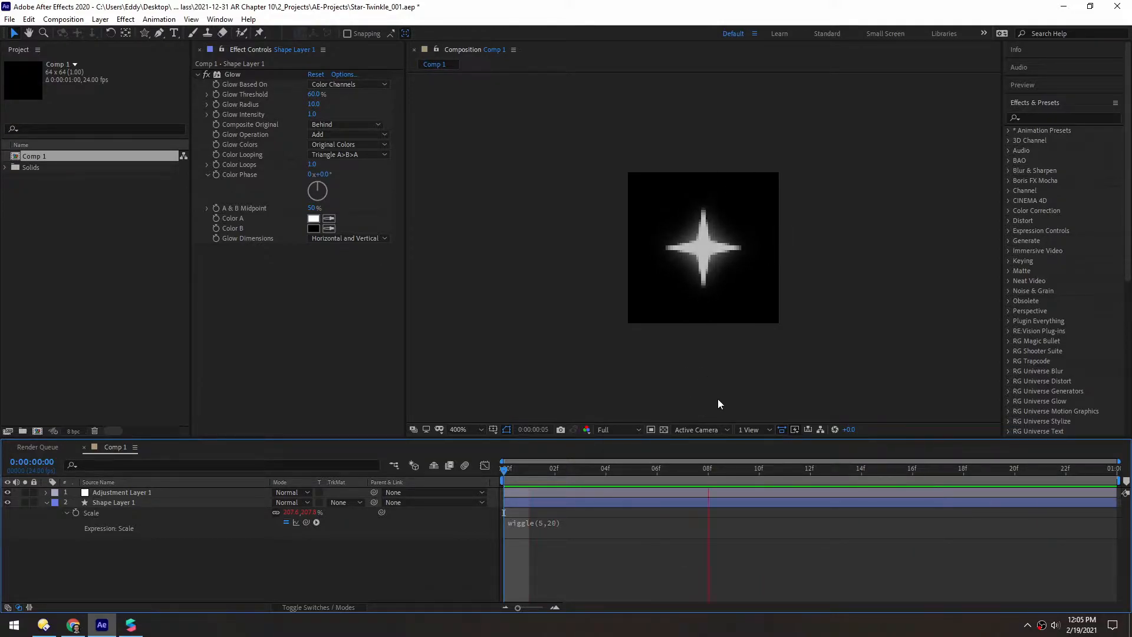
pyautogui.press('space')
pyautogui.moveTo(550, 469); pyautogui.dragTo(681, 467)
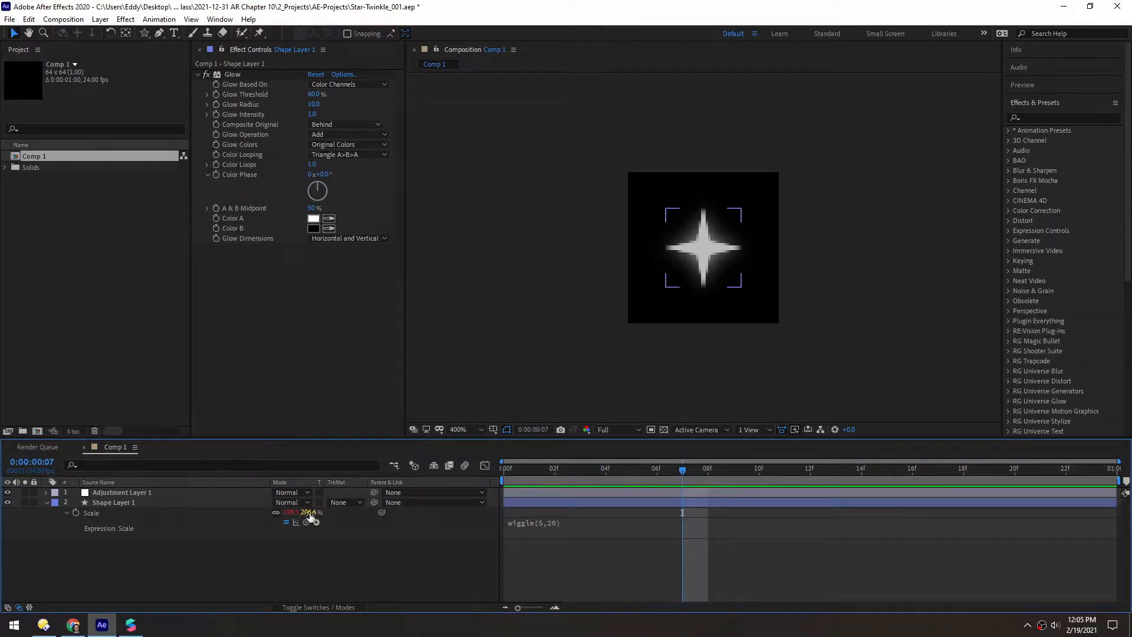
pyautogui.moveTo(568, 472); pyautogui.dragTo(836, 469)
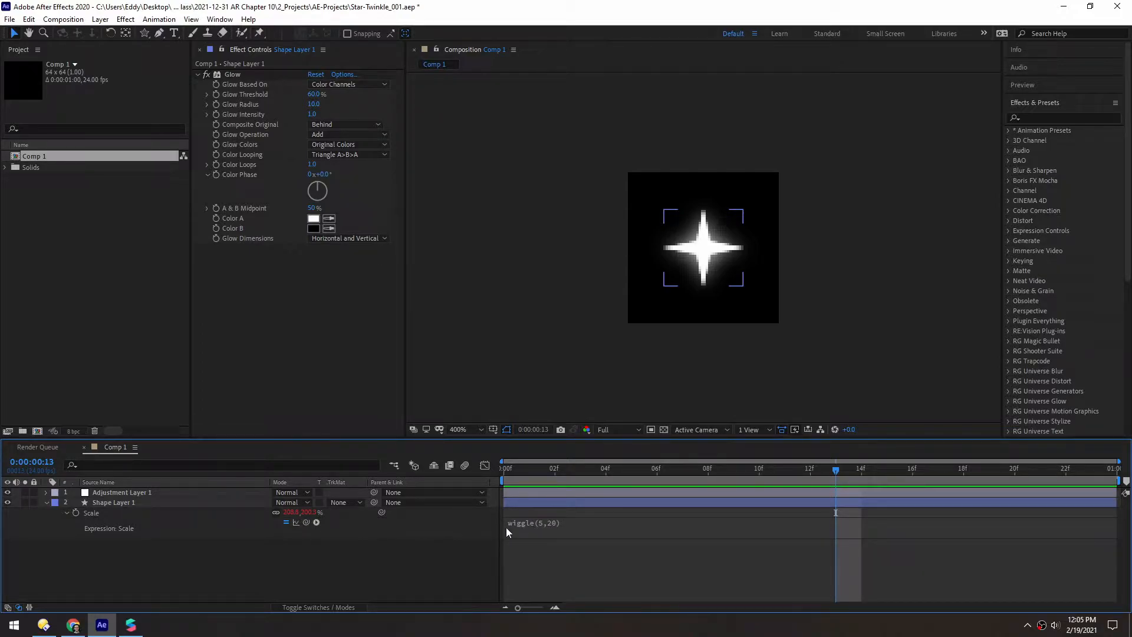
# Remove the wiggle expression from the star's Scale property and select the star shape layer.
pyautogui.click(362, 563)
pyautogui.click(246, 512)
pyautogui.click(538, 523)
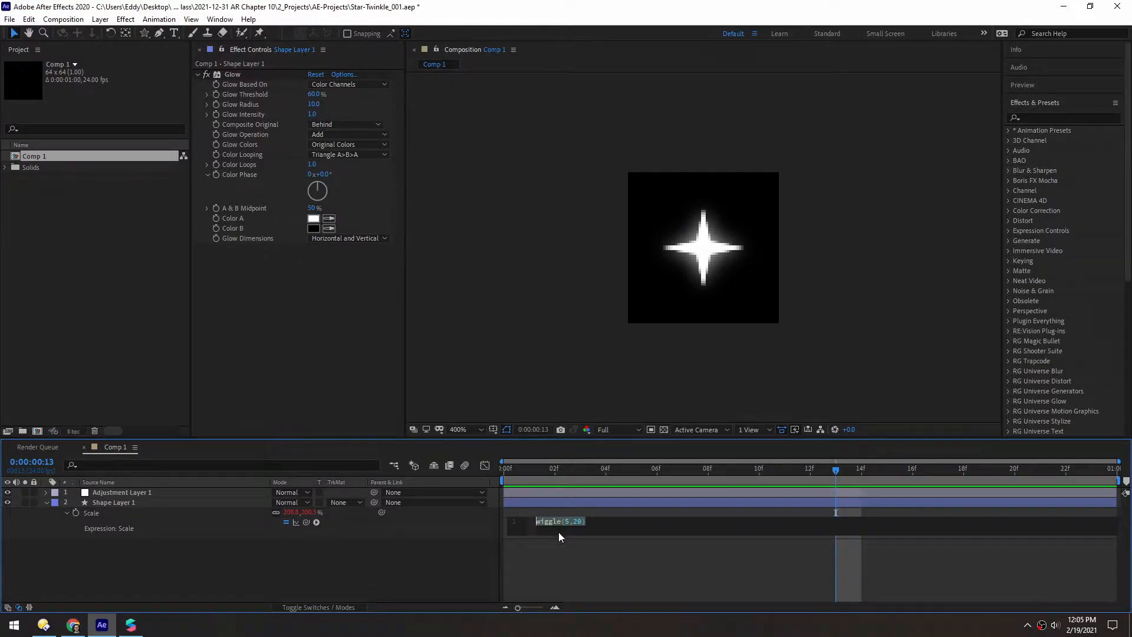
pyautogui.click(569, 567)
pyautogui.click(550, 503)
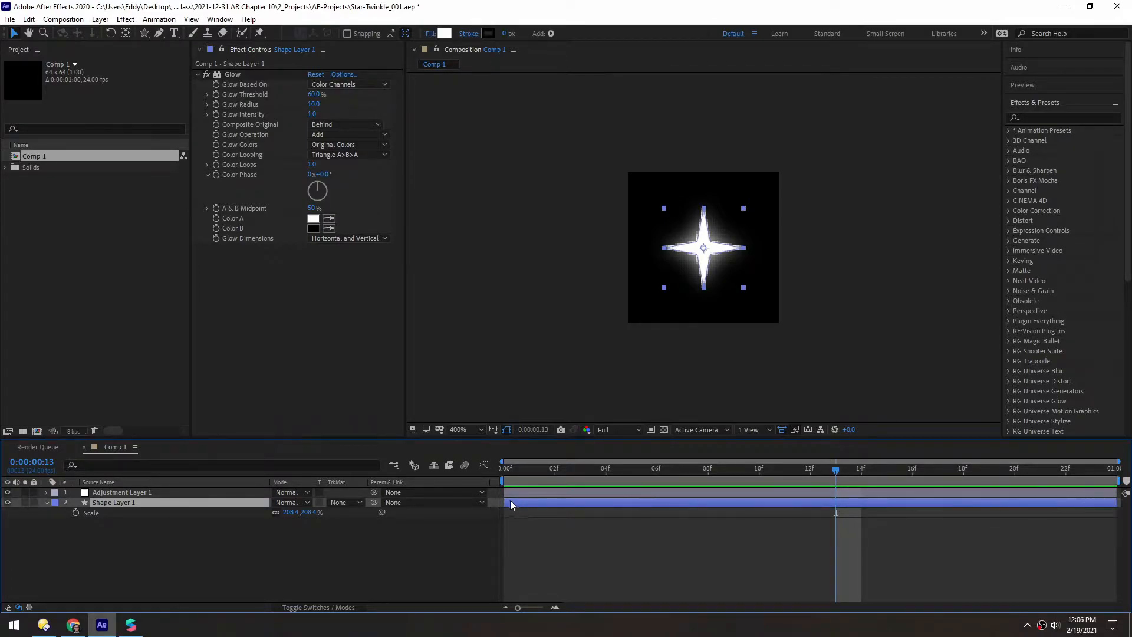
# Find the Slider Control effect, apply it to the star shape layer and set its Slider to 71.
pyautogui.click(1046, 118)
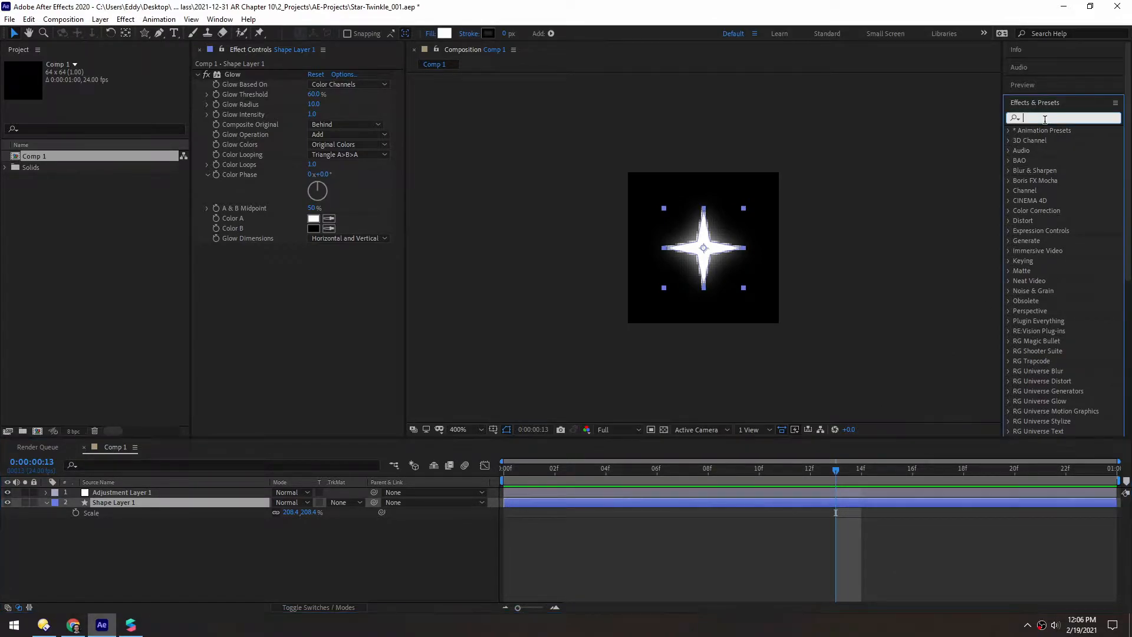
pyautogui.write('slider')
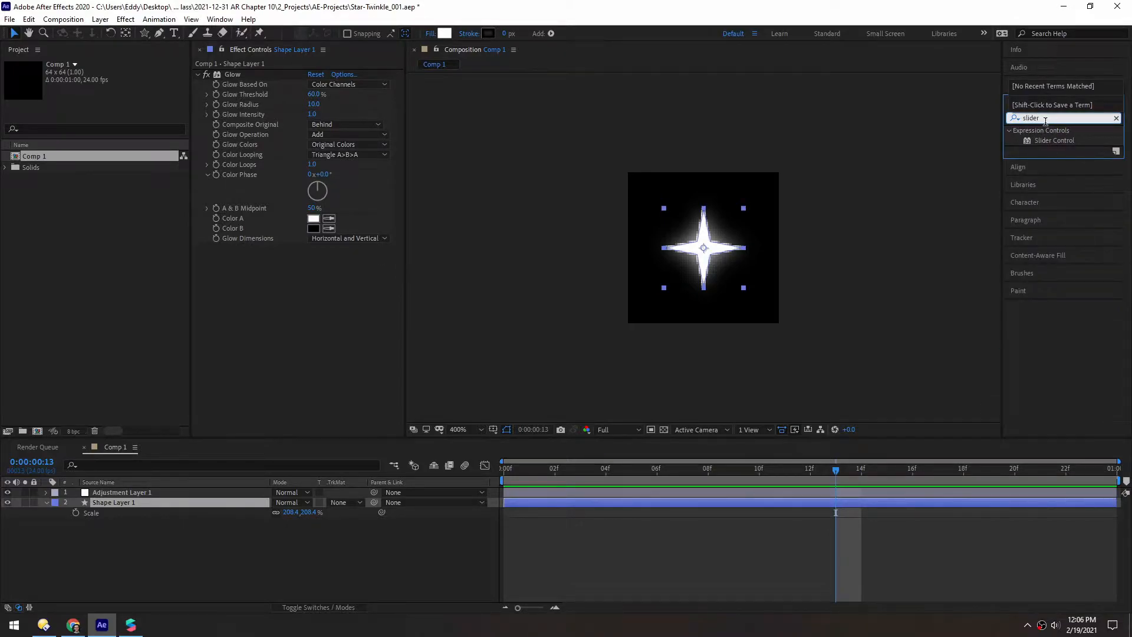
pyautogui.moveTo(1050, 140); pyautogui.dragTo(613, 502)
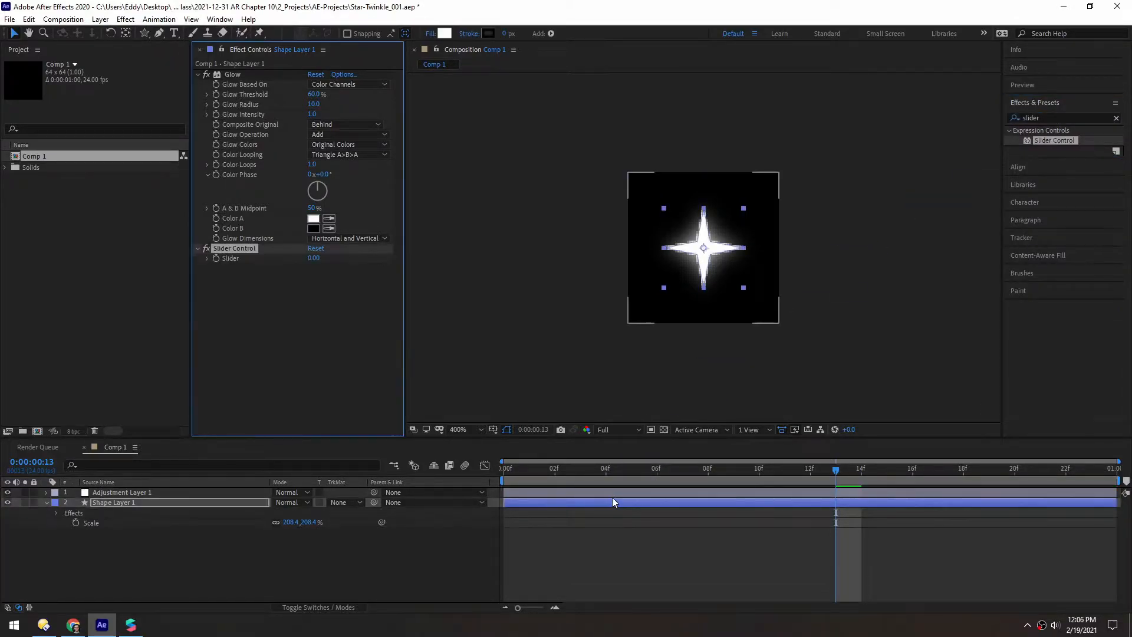
pyautogui.moveTo(323, 259); pyautogui.dragTo(333, 260)
# Enable an expression on the Slider property, enlarge the timeline area and replace the default text with wiggle(5,20).
pyautogui.keyDown('alt'); pyautogui.click(216, 259); pyautogui.keyUp('alt')
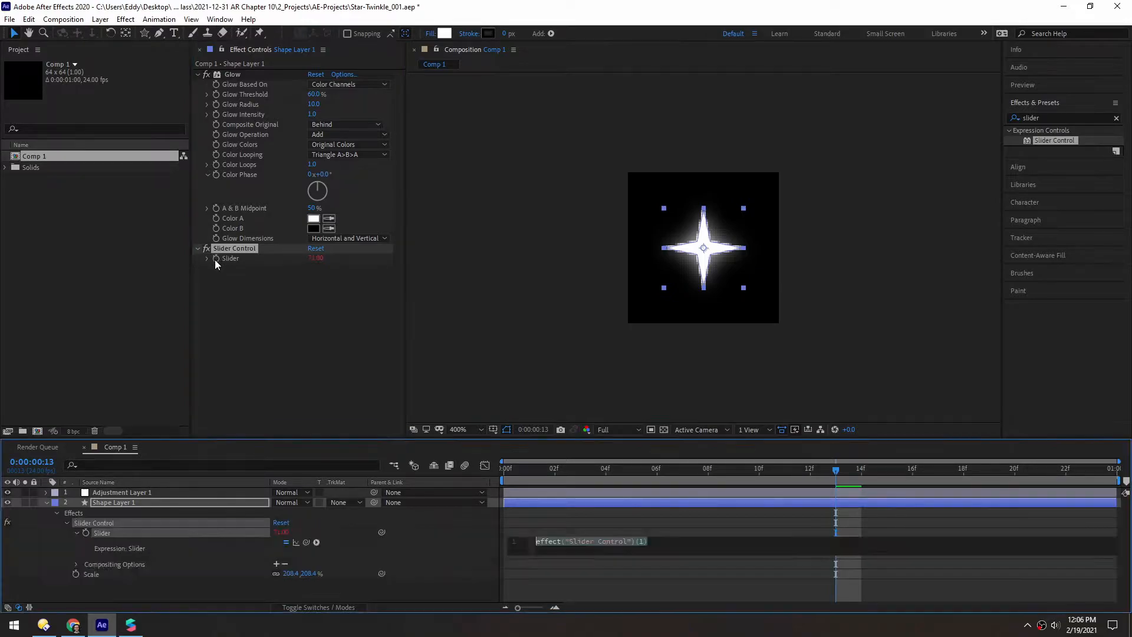
pyautogui.moveTo(560, 438); pyautogui.dragTo(546, 344)
pyautogui.click(544, 448)
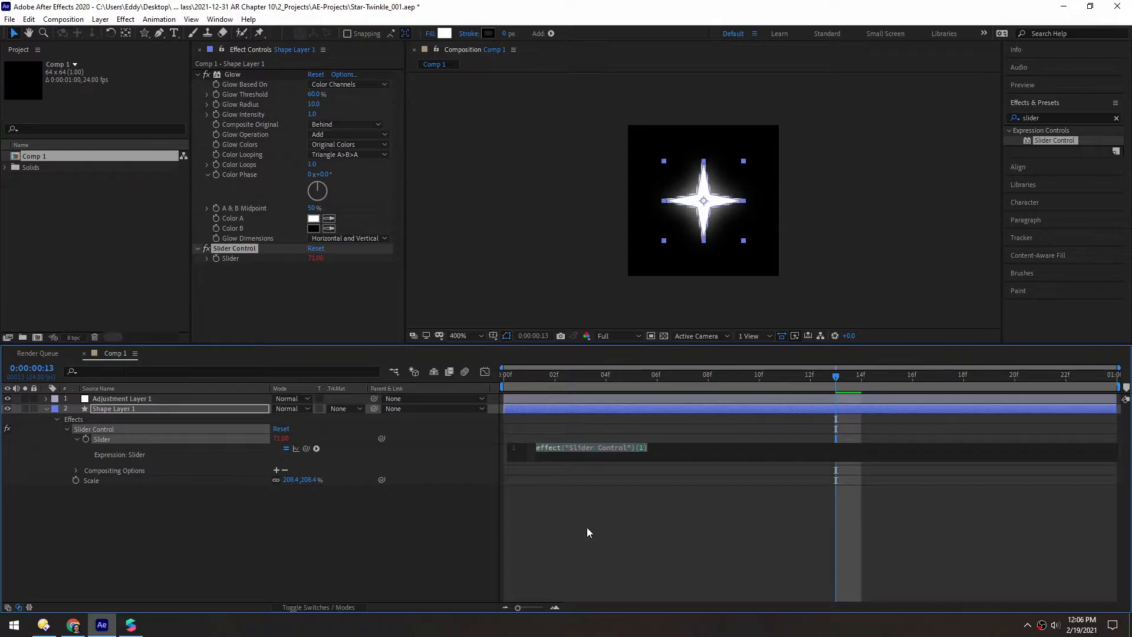
pyautogui.write('wiggle')
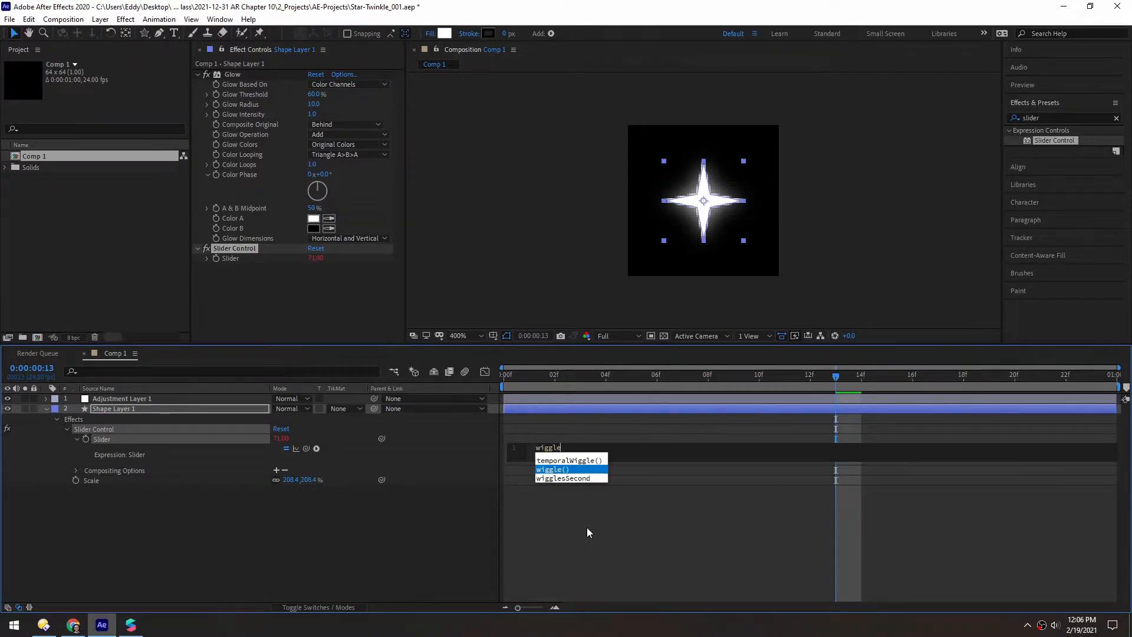
pyautogui.write('()5,')
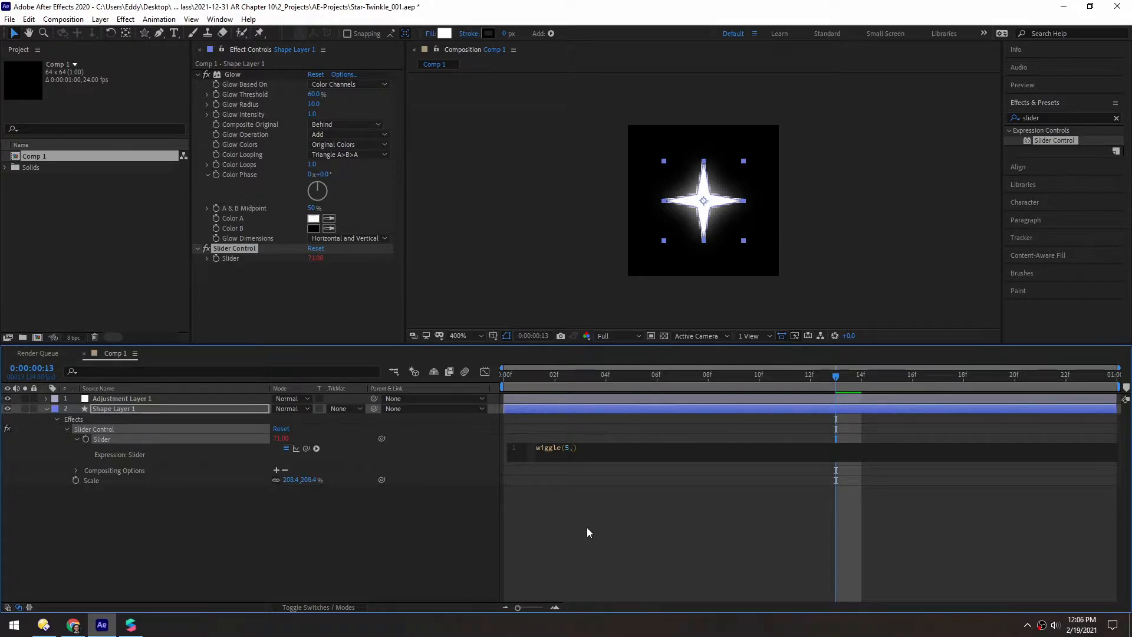
pyautogui.write('20')
pyautogui.click(623, 550)
# Examine how the wiggled Slider value changes at several frames along the timeline.
pyautogui.moveTo(532, 377); pyautogui.dragTo(732, 377)
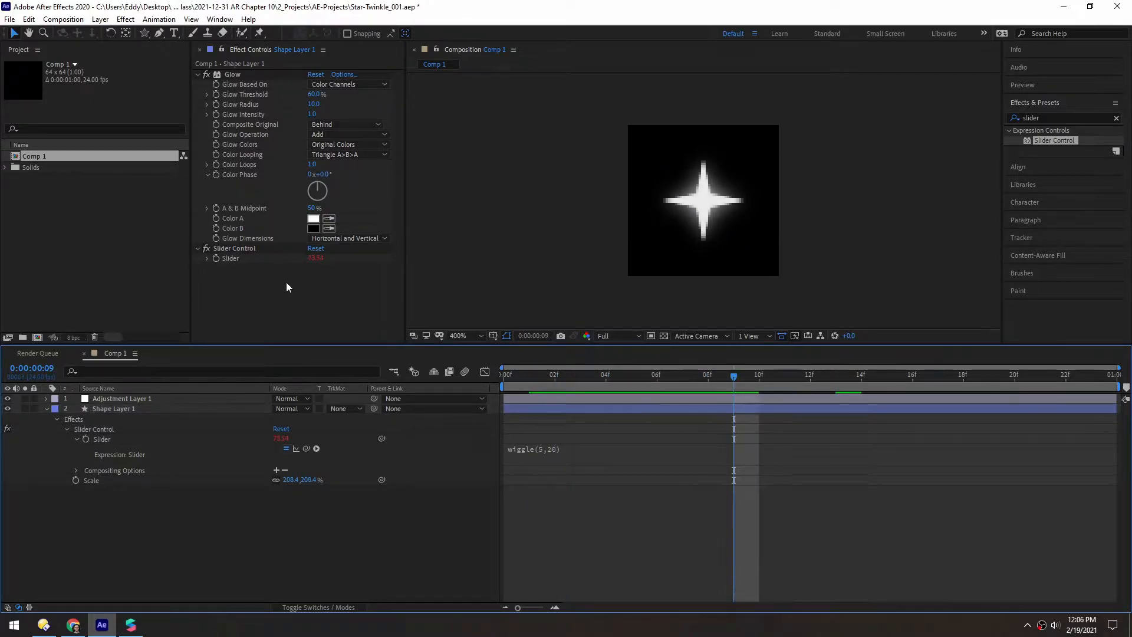
pyautogui.click(609, 376)
pyautogui.click(536, 380)
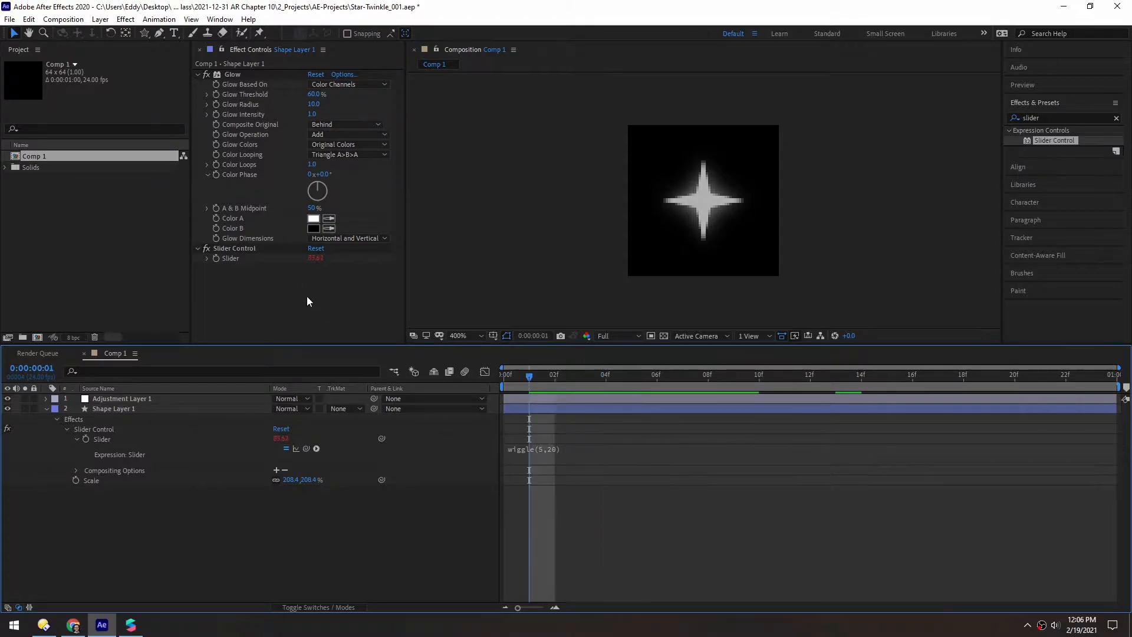
pyautogui.click(938, 377)
pyautogui.click(315, 258)
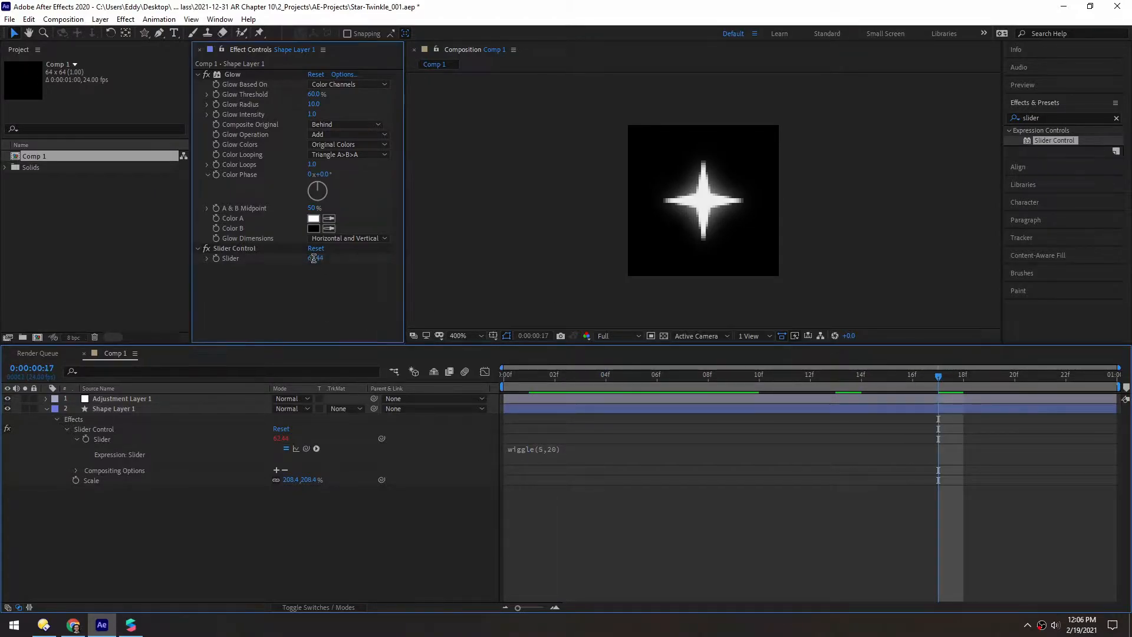
pyautogui.click(567, 373)
# Set the base value of the star layer's Slider to 56.
pyautogui.click(316, 259)
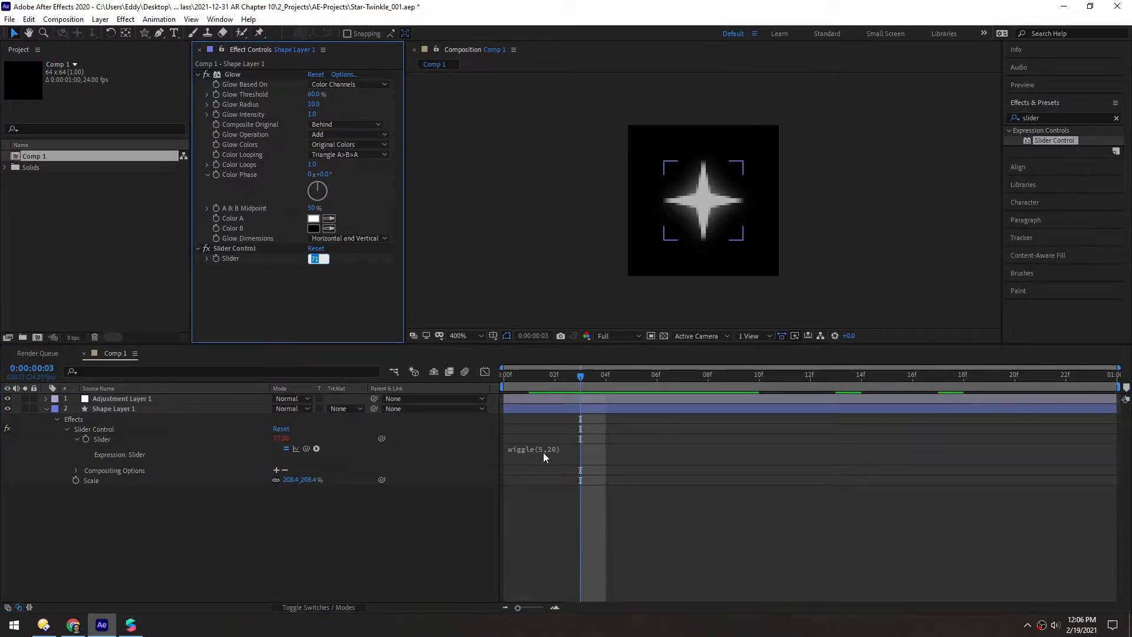
pyautogui.click(317, 258)
pyautogui.write('56')
pyautogui.press('Return')
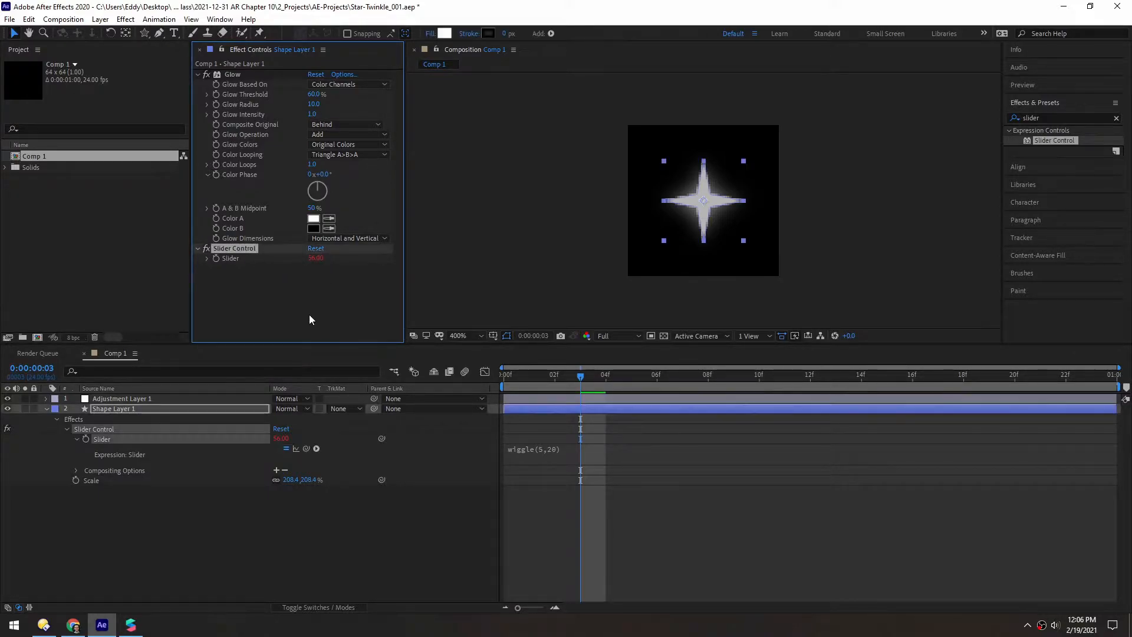
# Reveal the star shape layer's Scale, link it to the Slider Control's Slider property and preview the resulting animation.
pyautogui.moveTo(579, 379); pyautogui.dragTo(631, 366)
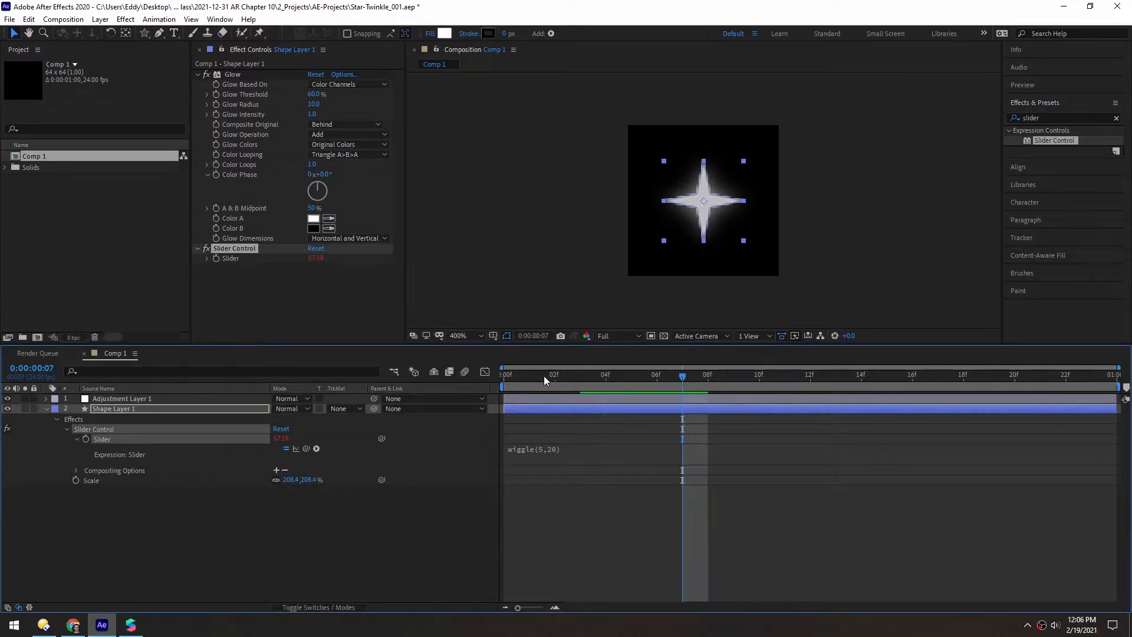
pyautogui.click(632, 379)
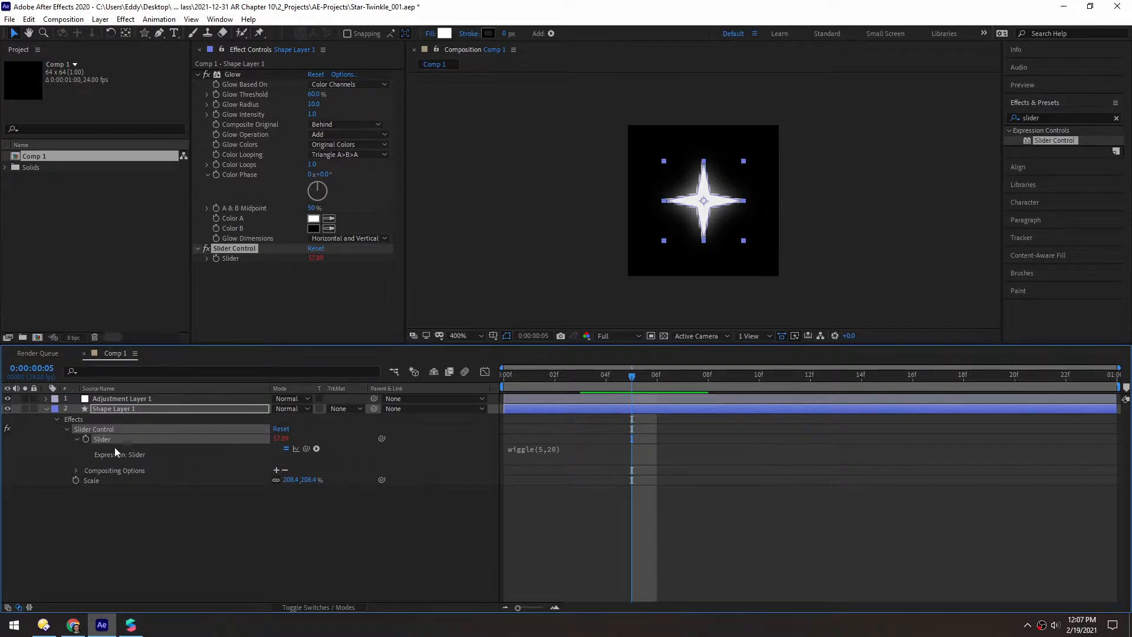
pyautogui.click(86, 409)
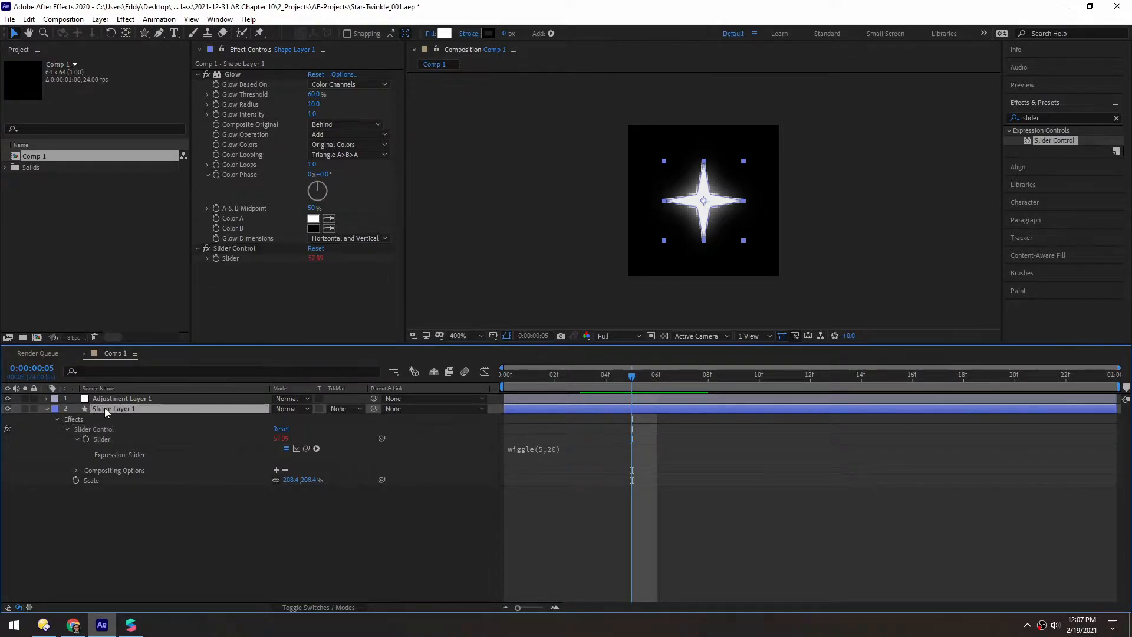
pyautogui.press('u')
pyautogui.press('s')
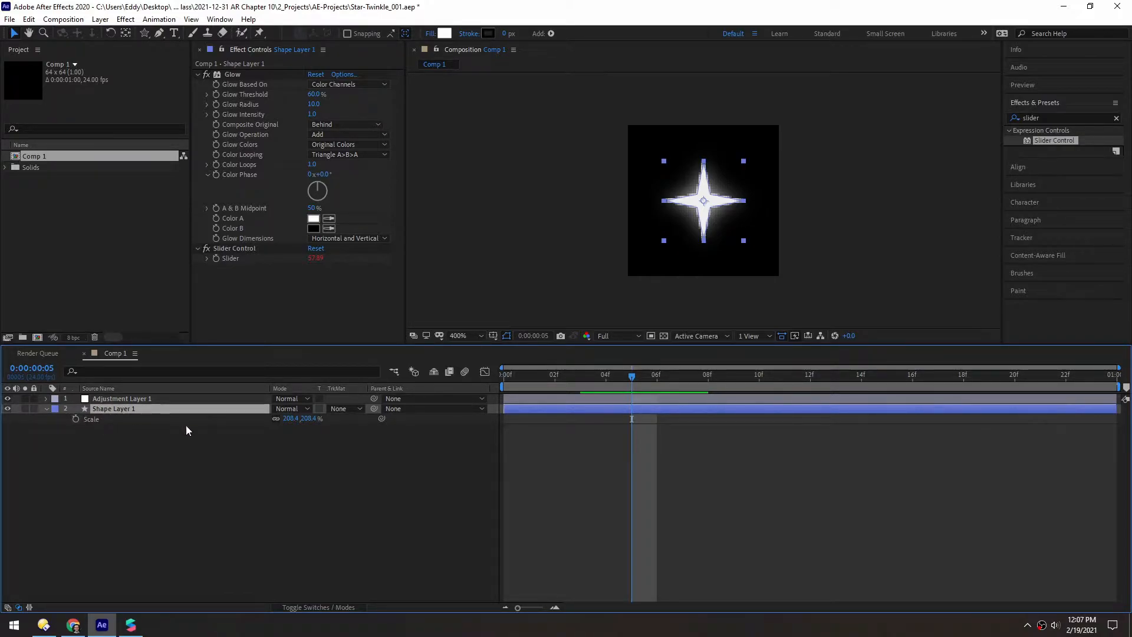
pyautogui.moveTo(381, 419); pyautogui.dragTo(229, 258)
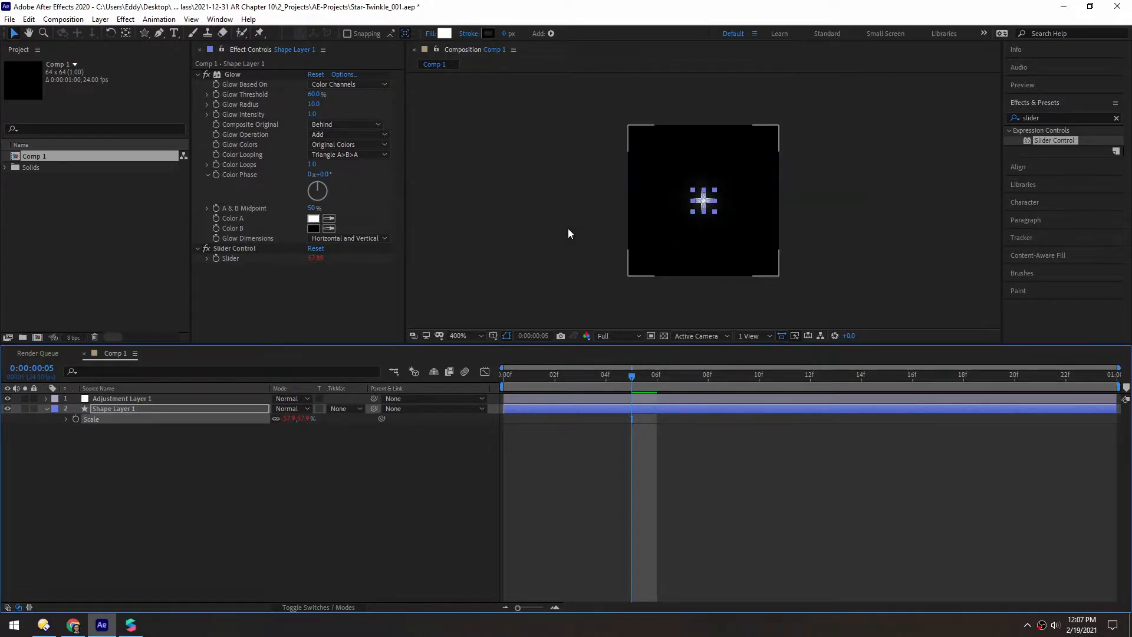
pyautogui.press('space')
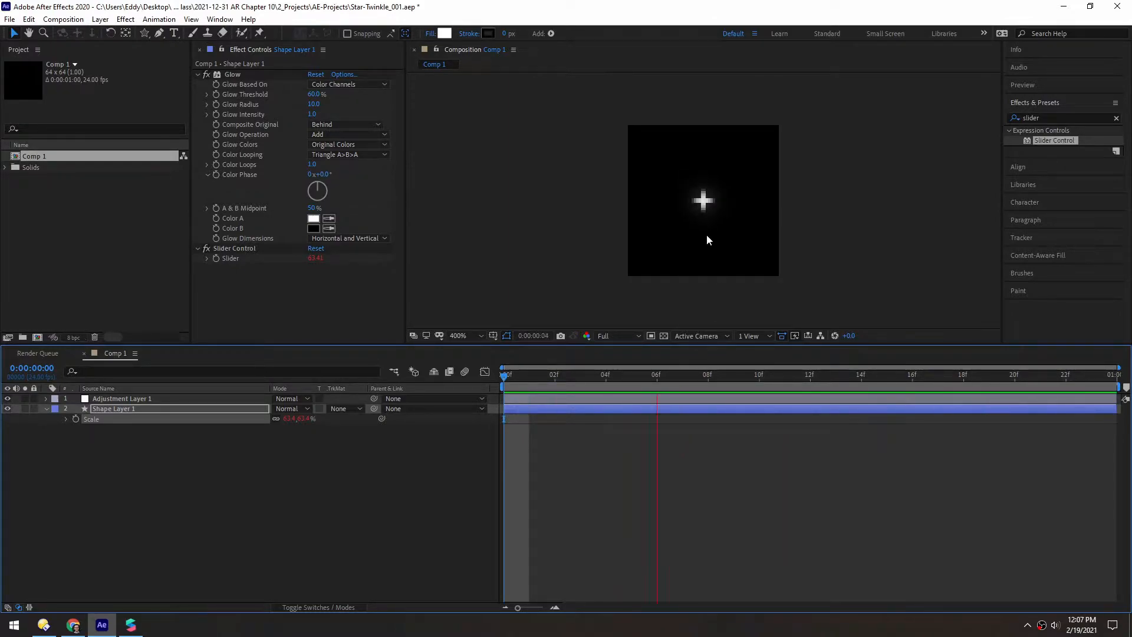
pyautogui.press('space')
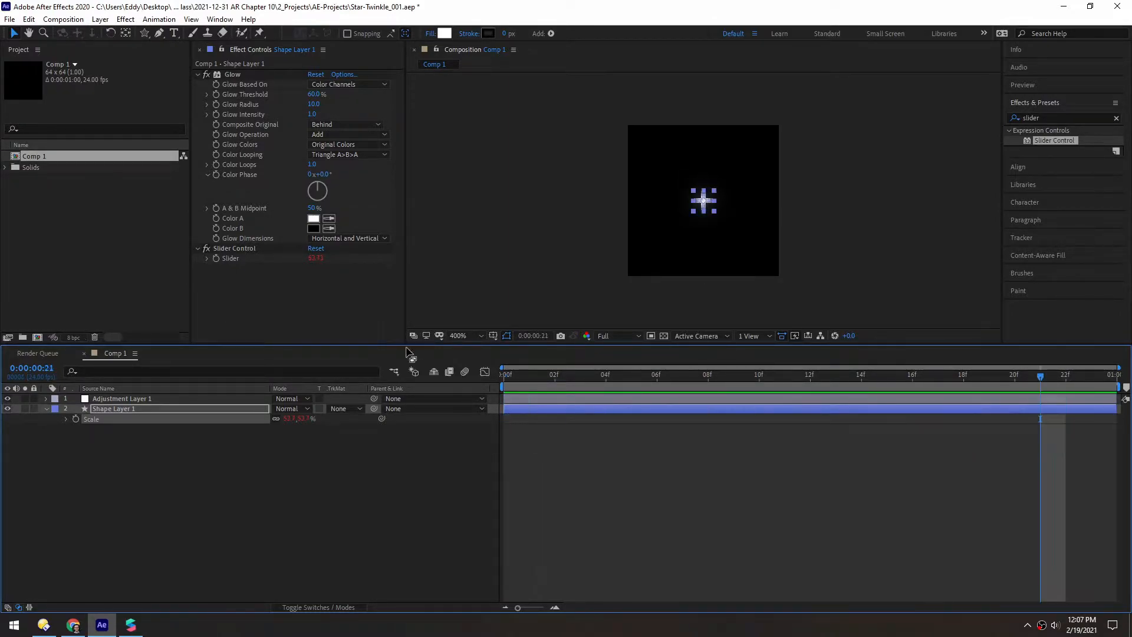
# Set the base value of the star layer's Slider to 100 and reopen that value for editing.
pyautogui.click(315, 258)
pyautogui.write('100')
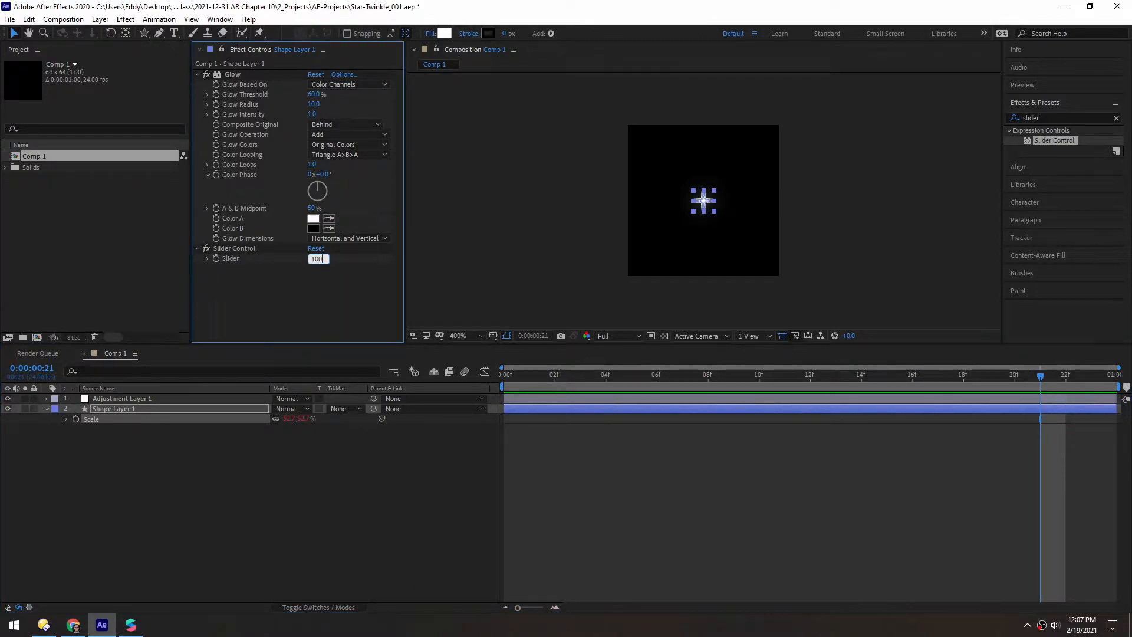
pyautogui.press('Return')
pyautogui.click(316, 259)
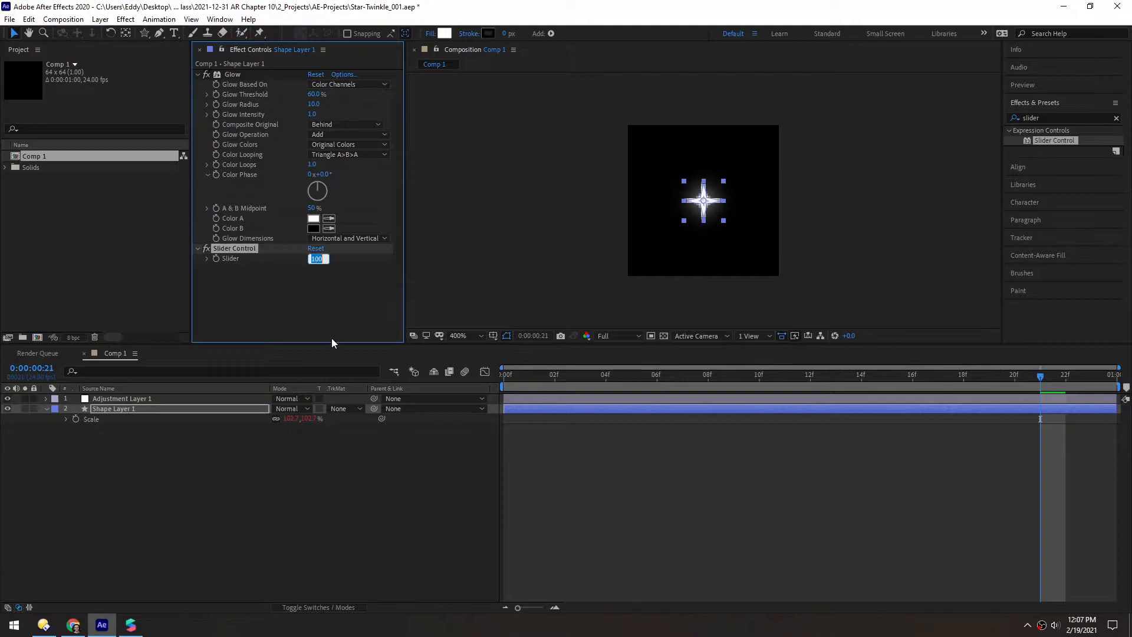
# Set the shape layer's Slider Control to 150 and preview the animation from the first frame.
pyautogui.write('150')
pyautogui.press('Return')
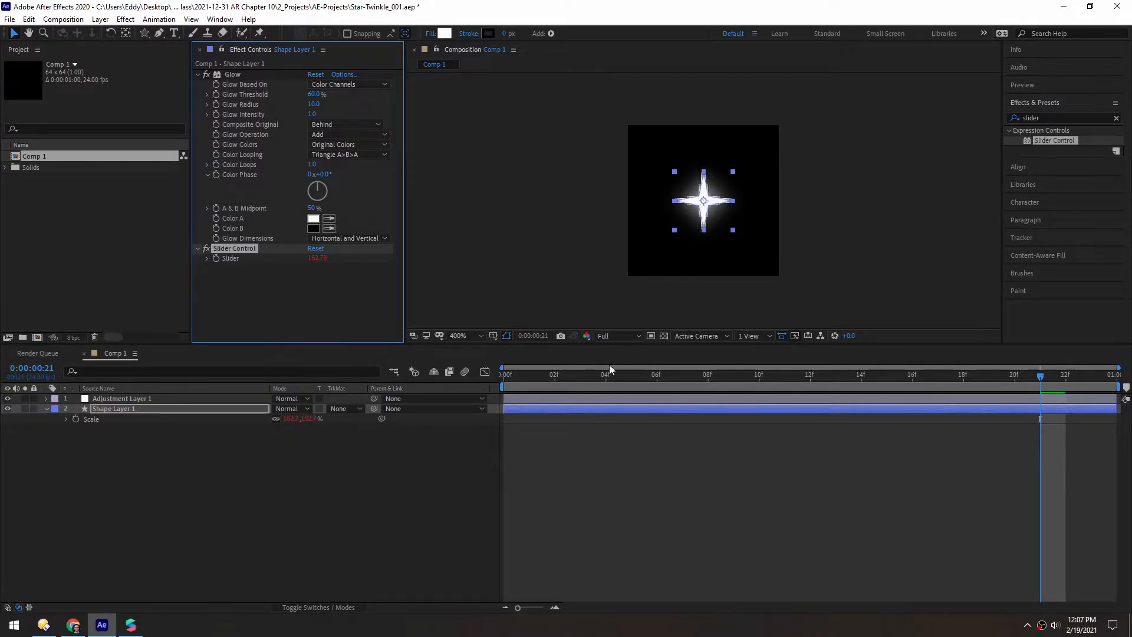
pyautogui.click(678, 482)
pyautogui.press('Home')
pyautogui.press('space')
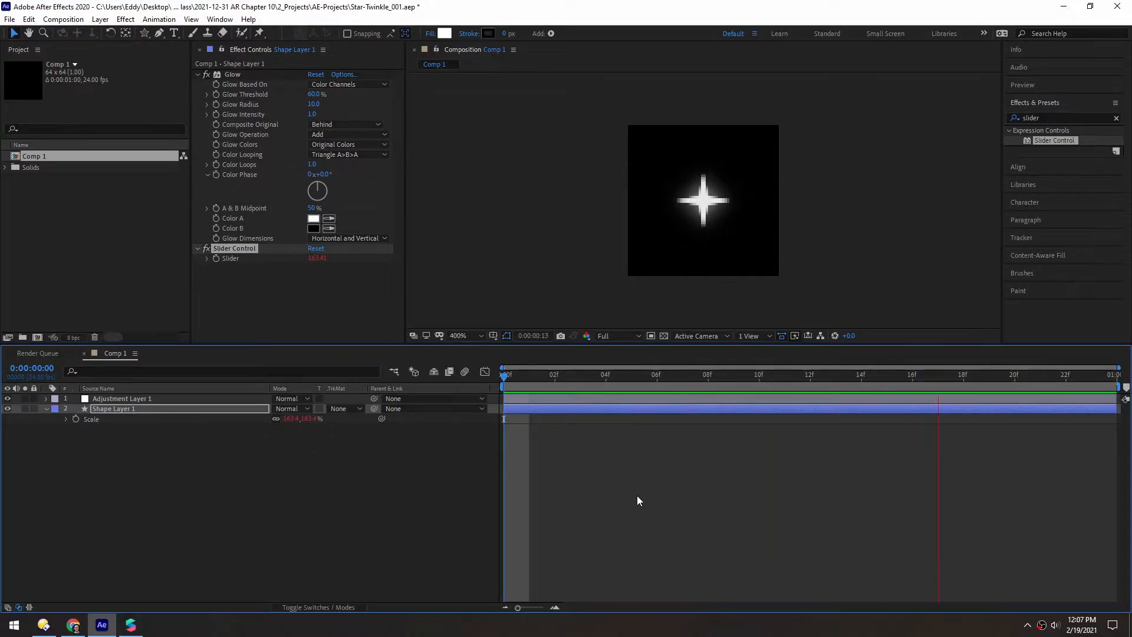
pyautogui.press('space')
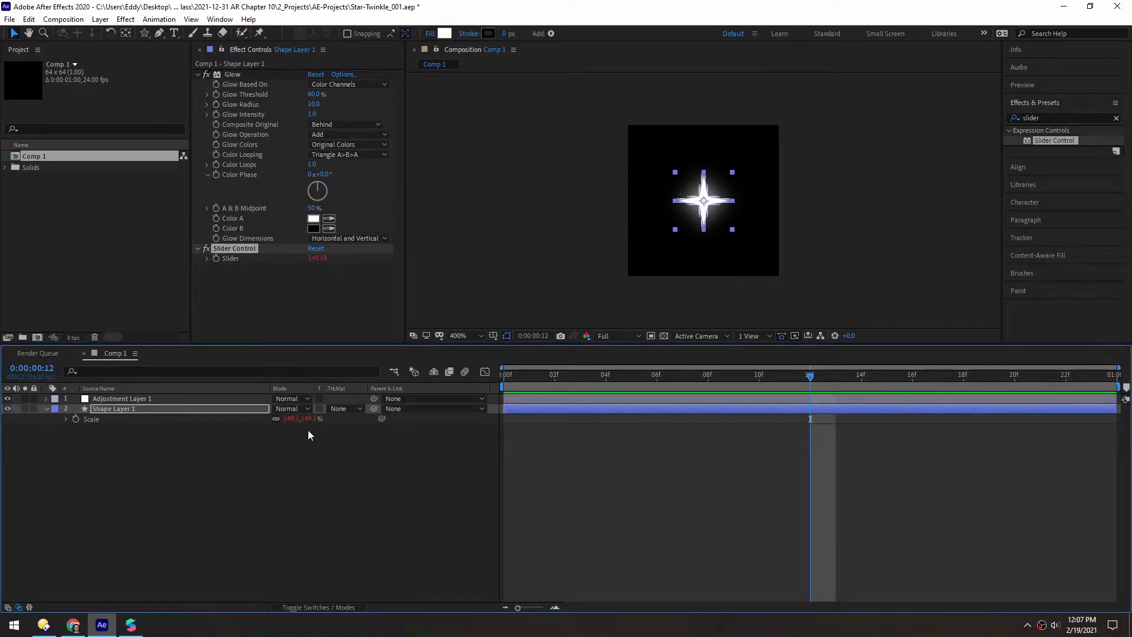
# Enlarge the composition view and examine the star twinkle playing at several magnifications.
pyautogui.press('.')
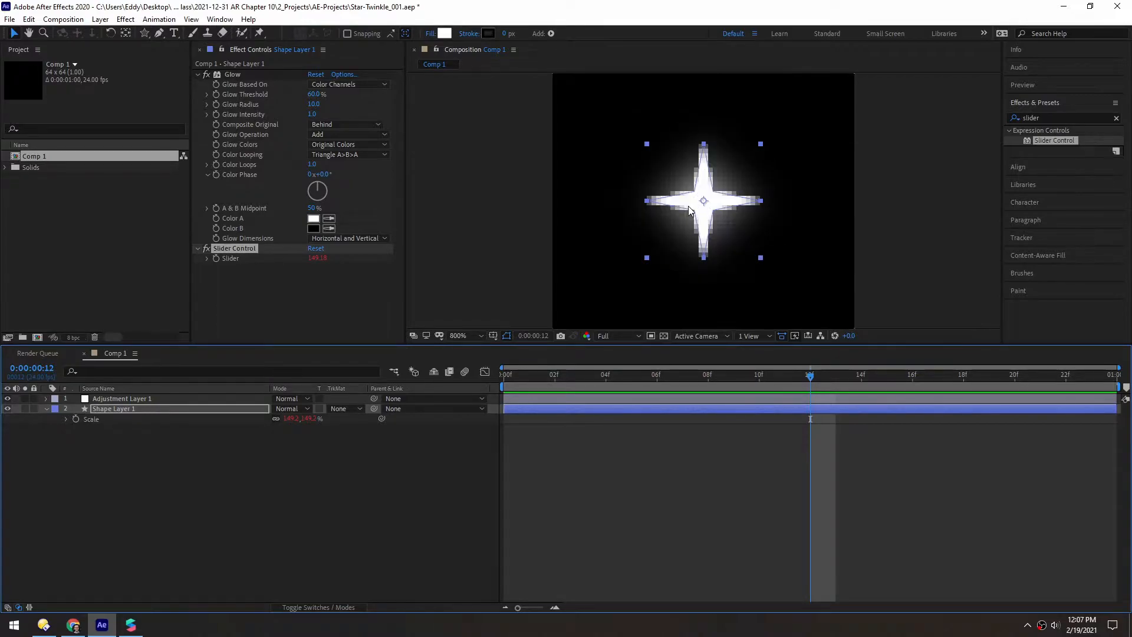
pyautogui.moveTo(613, 352); pyautogui.dragTo(616, 433)
pyautogui.press('space')
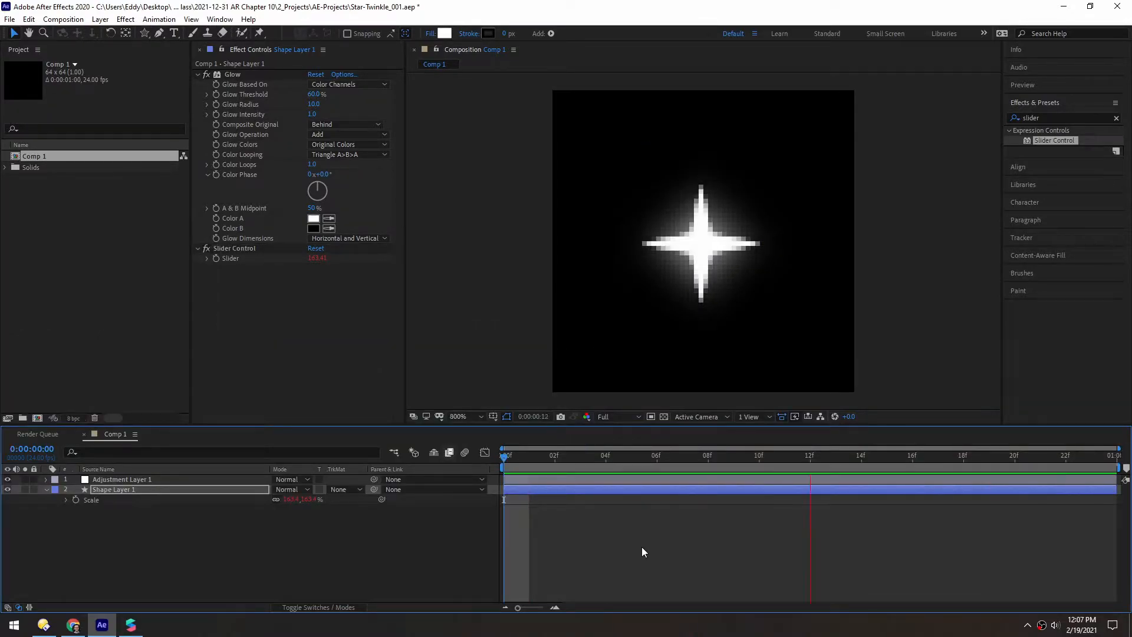
pyautogui.press(',')
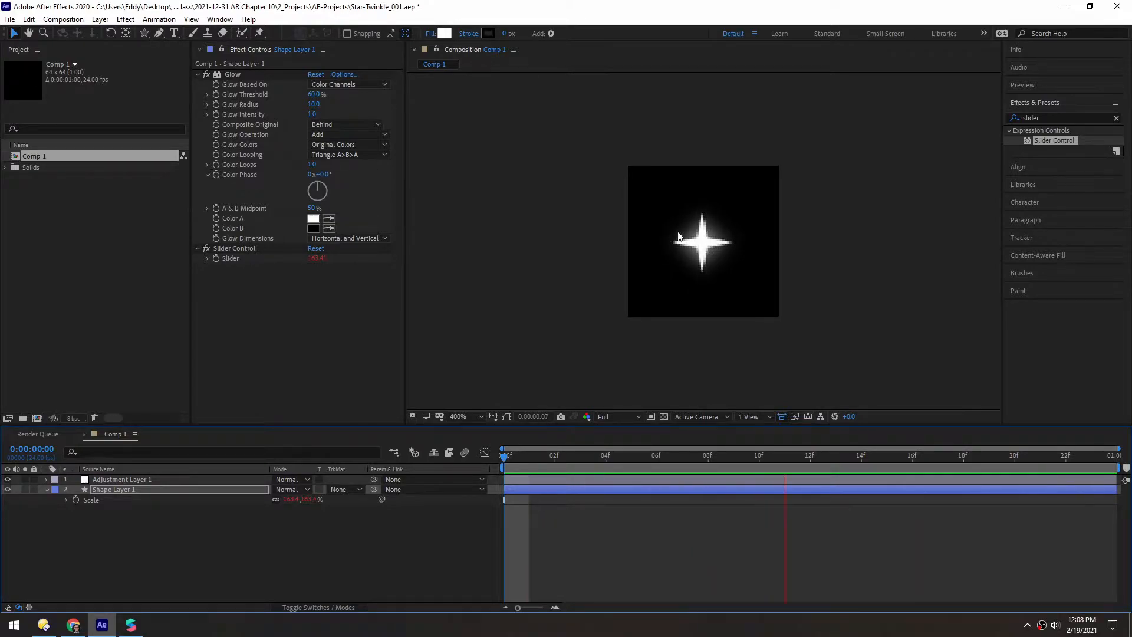
pyautogui.press(',')
pyautogui.press(',')
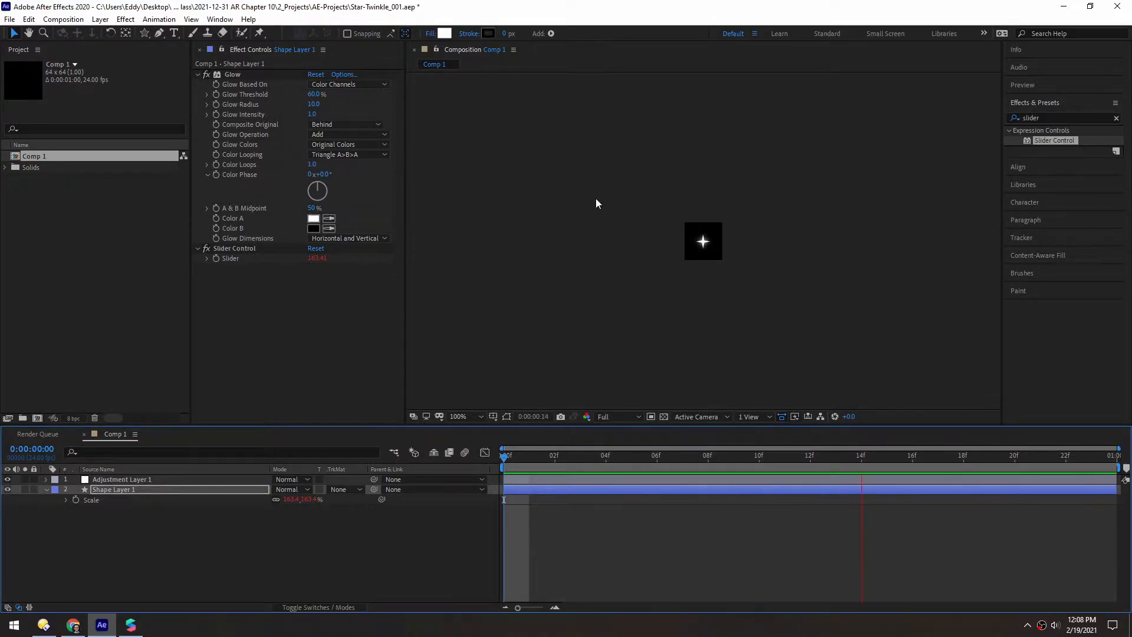
pyautogui.press('.')
pyautogui.press('.')
pyautogui.press('.')
pyautogui.press(',')
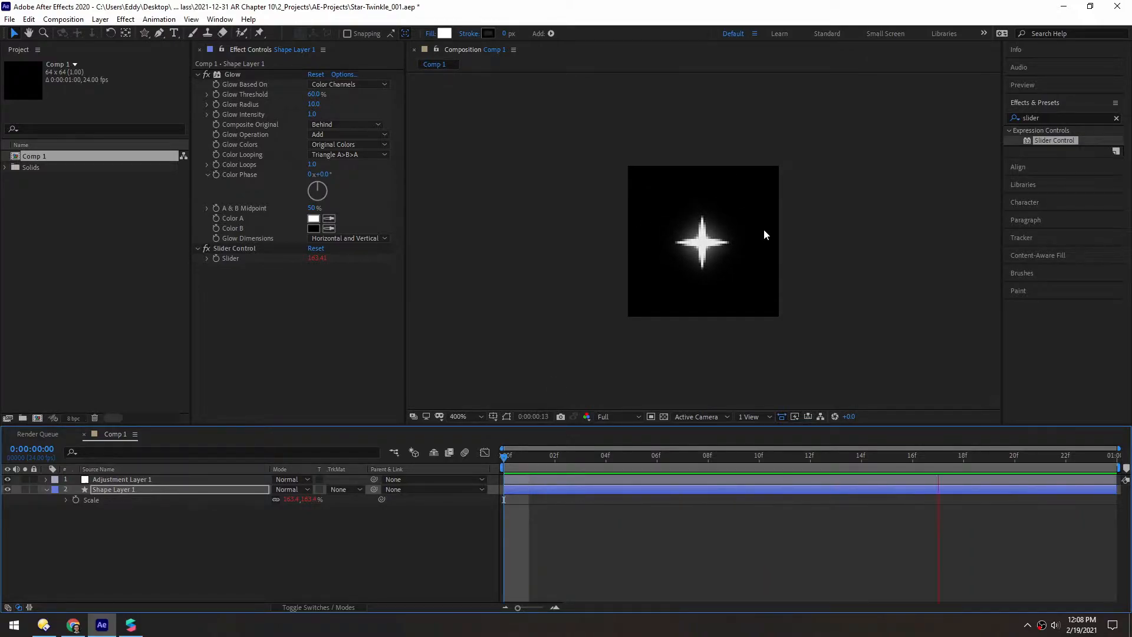
# Set the shape layer's Slider Control to 200, preview the star and save the project.
pyautogui.click(317, 258)
pyautogui.write('200')
pyautogui.press('Return')
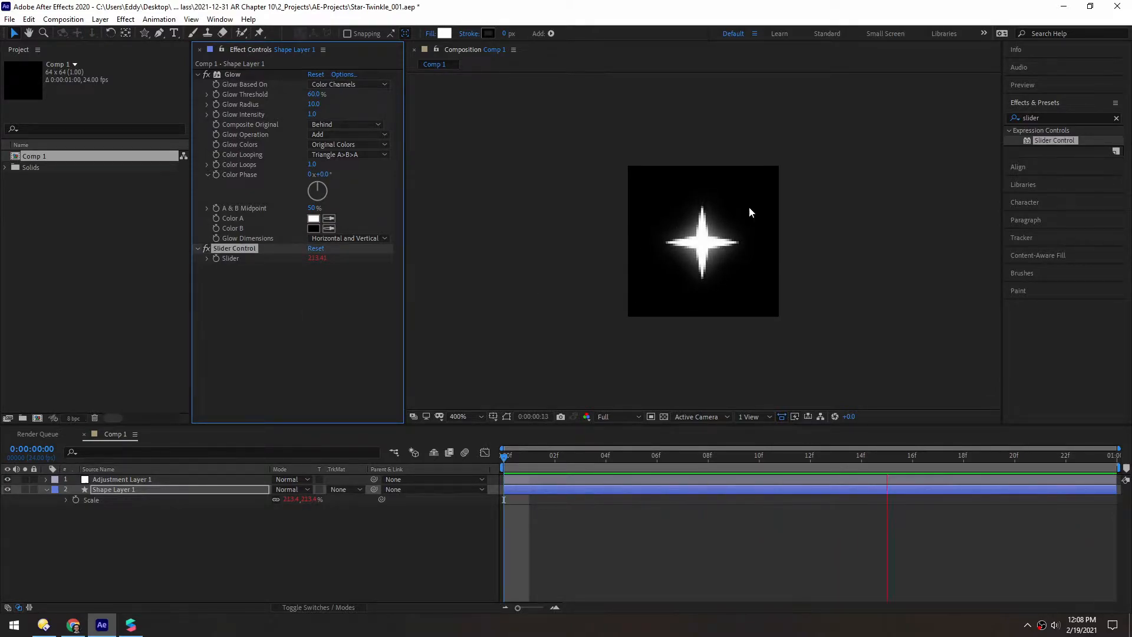
pyautogui.scroll(-1, 642, 225)
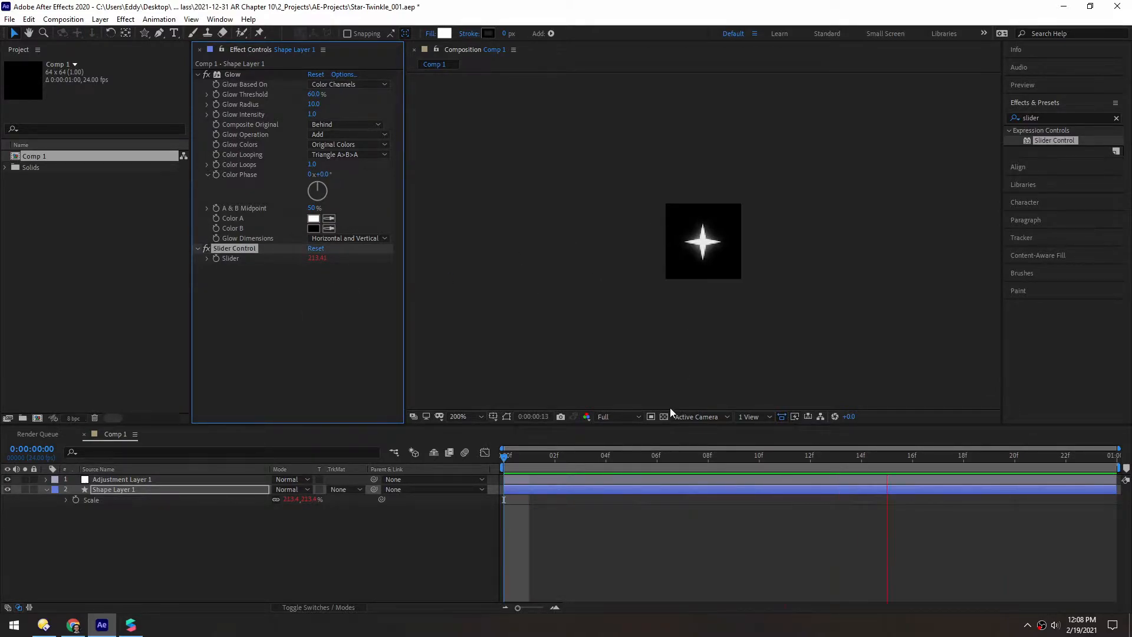
pyautogui.press('space')
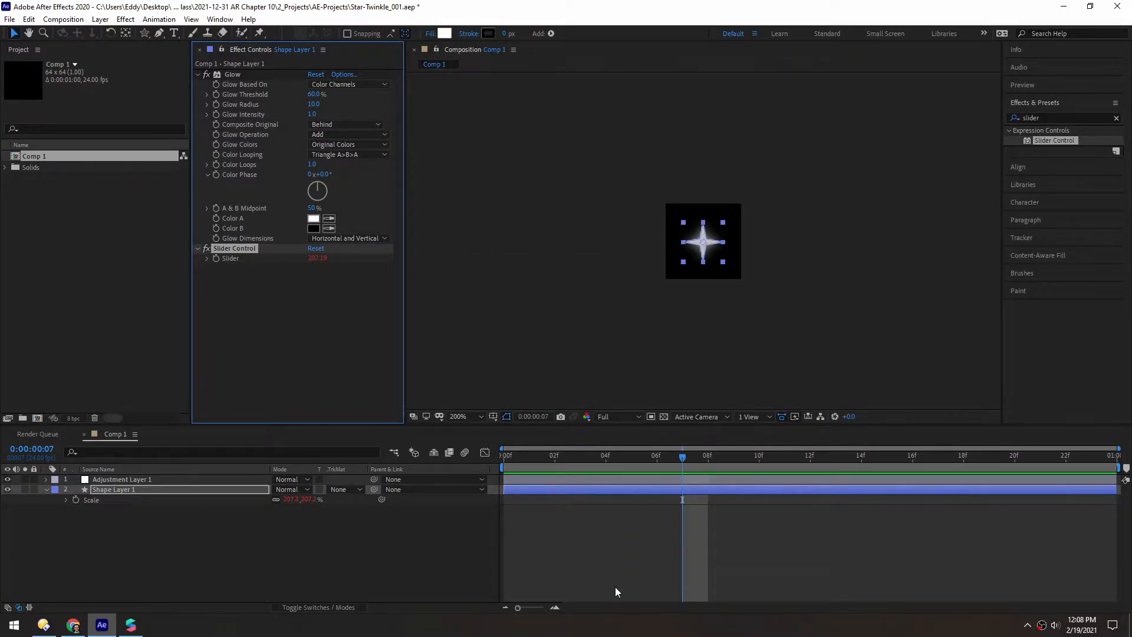
pyautogui.click(606, 554)
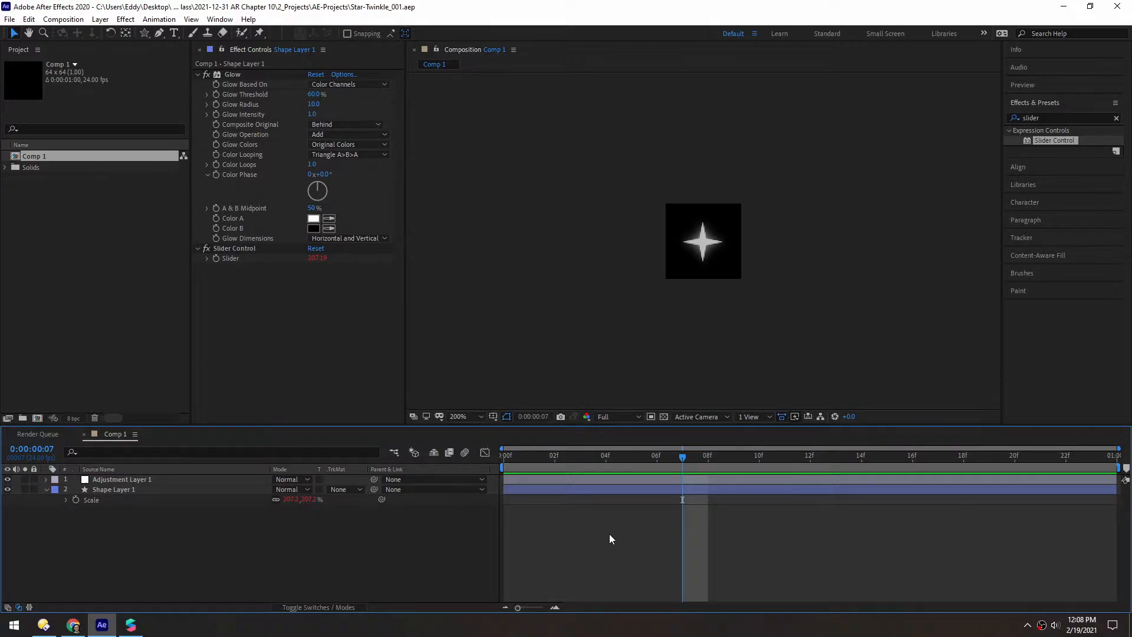
# Add Comp 1 to the render queue with output set to PNG Sequence and RGB + Alpha channels.
pyautogui.hotkey('ctrl', 'm')
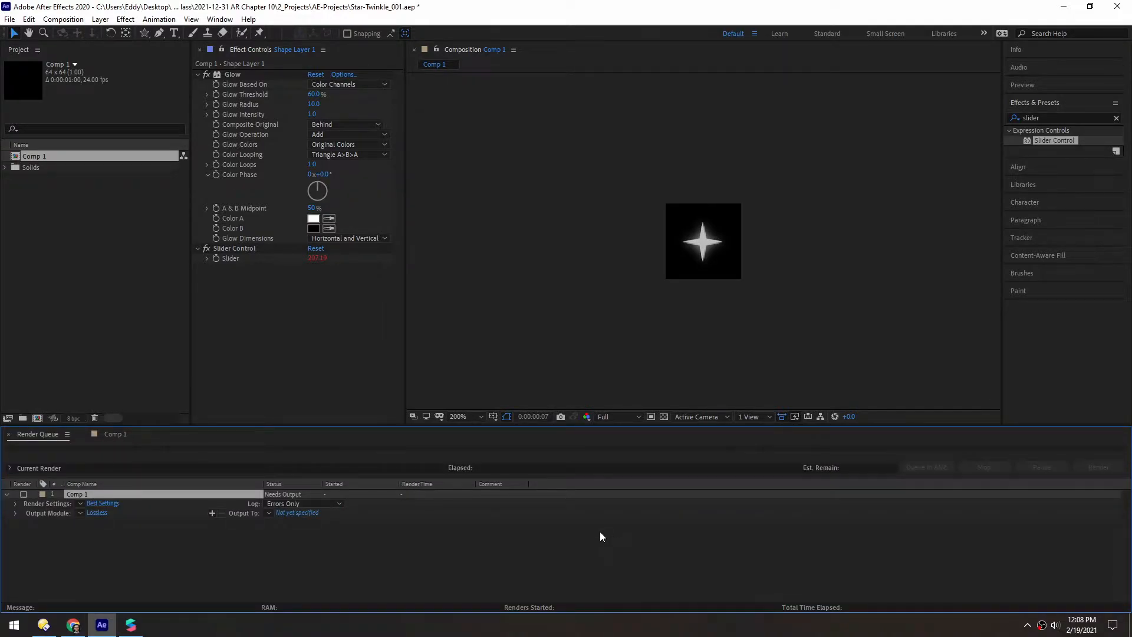
pyautogui.click(96, 512)
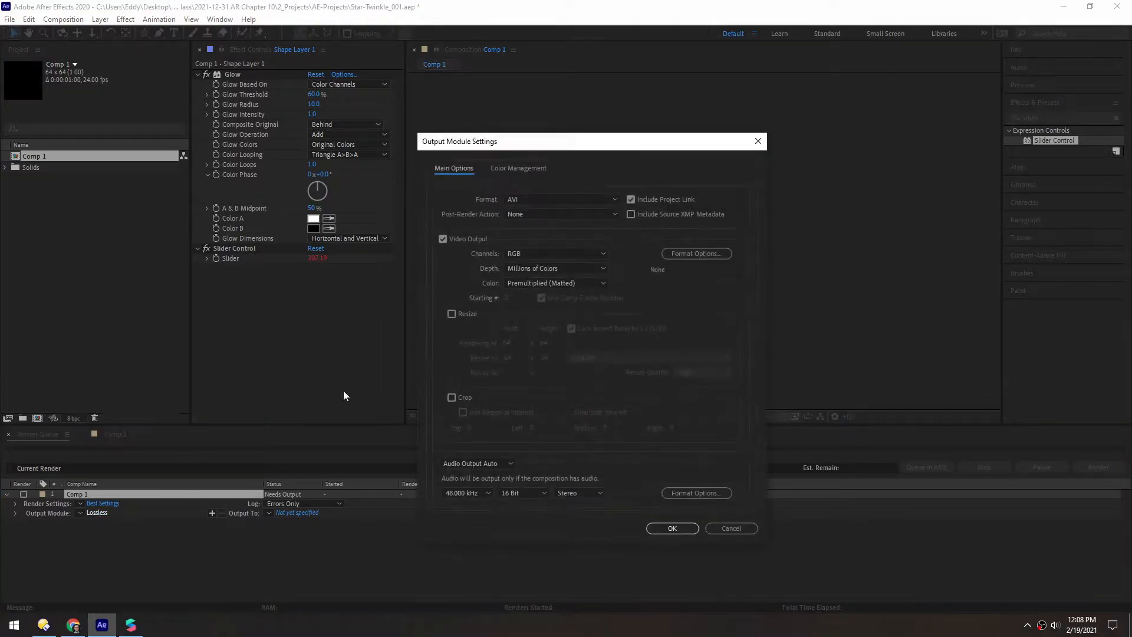
pyautogui.click(541, 198)
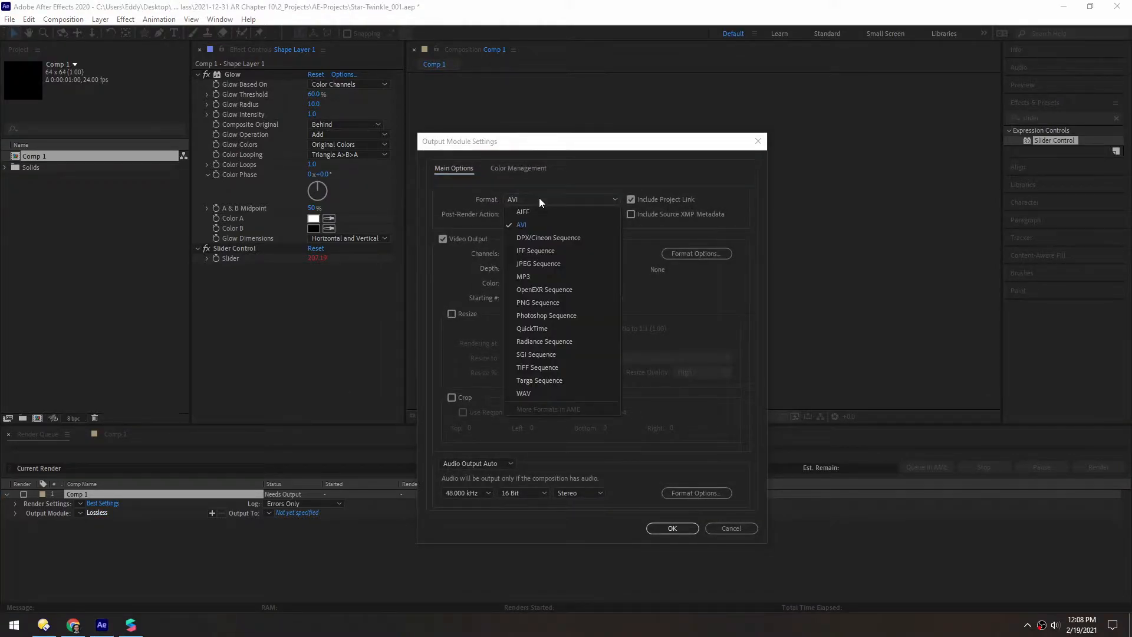
pyautogui.click(522, 302)
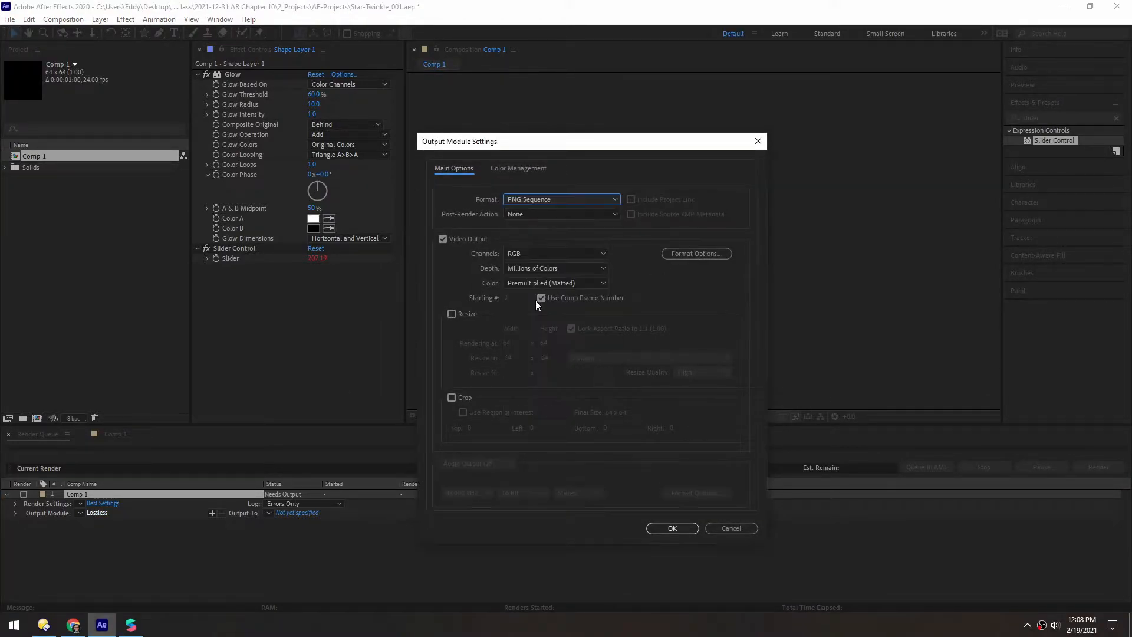
pyautogui.click(509, 253)
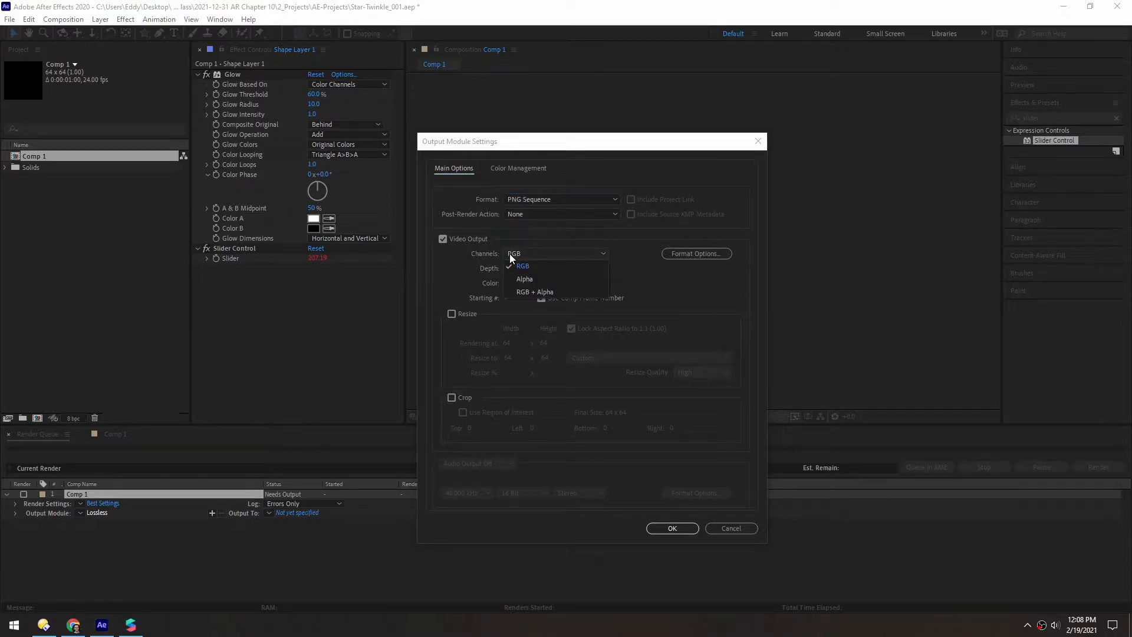
pyautogui.click(543, 291)
pyautogui.click(672, 528)
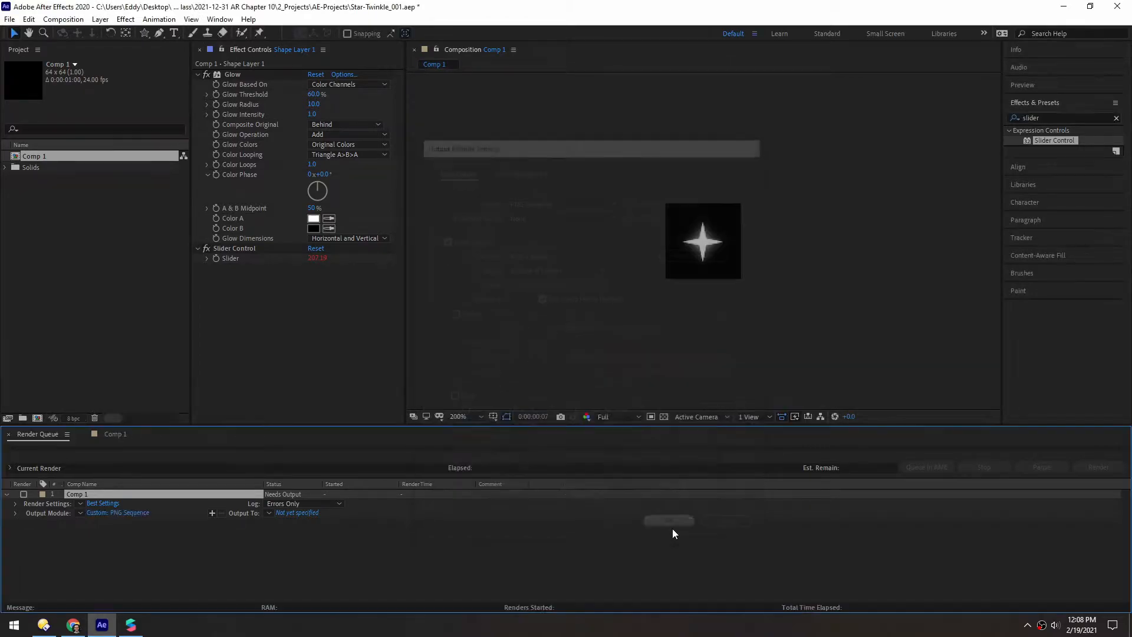
# Show the transparency grid in Comp 1 and check the star at frames 5 and 1.
pyautogui.click(115, 435)
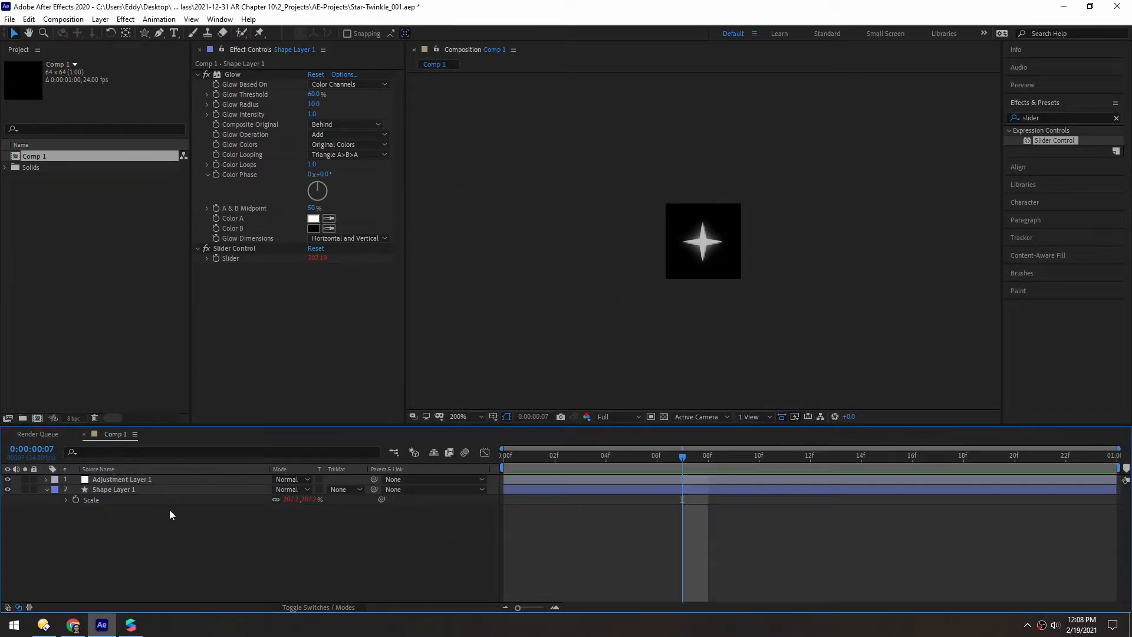
pyautogui.click(664, 416)
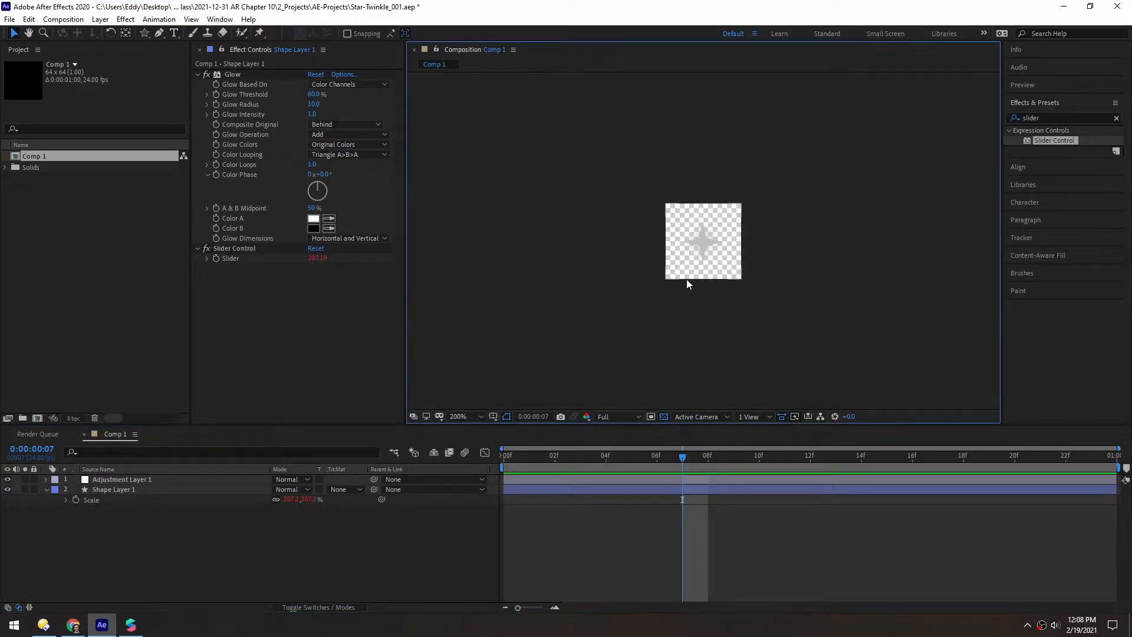
pyautogui.press('.')
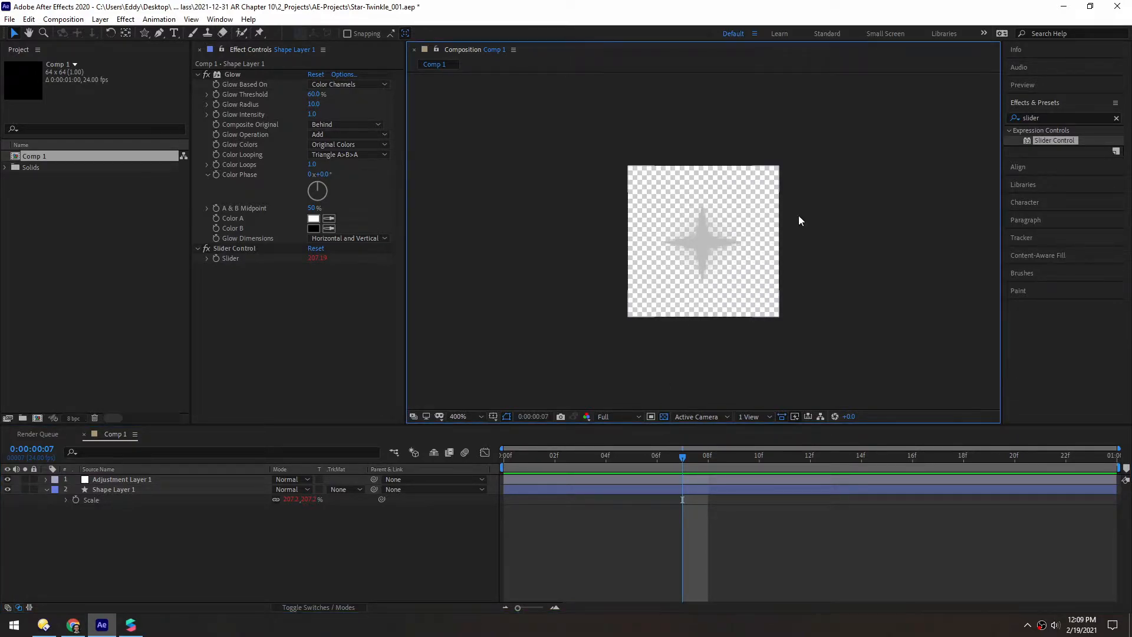
pyautogui.click(624, 456)
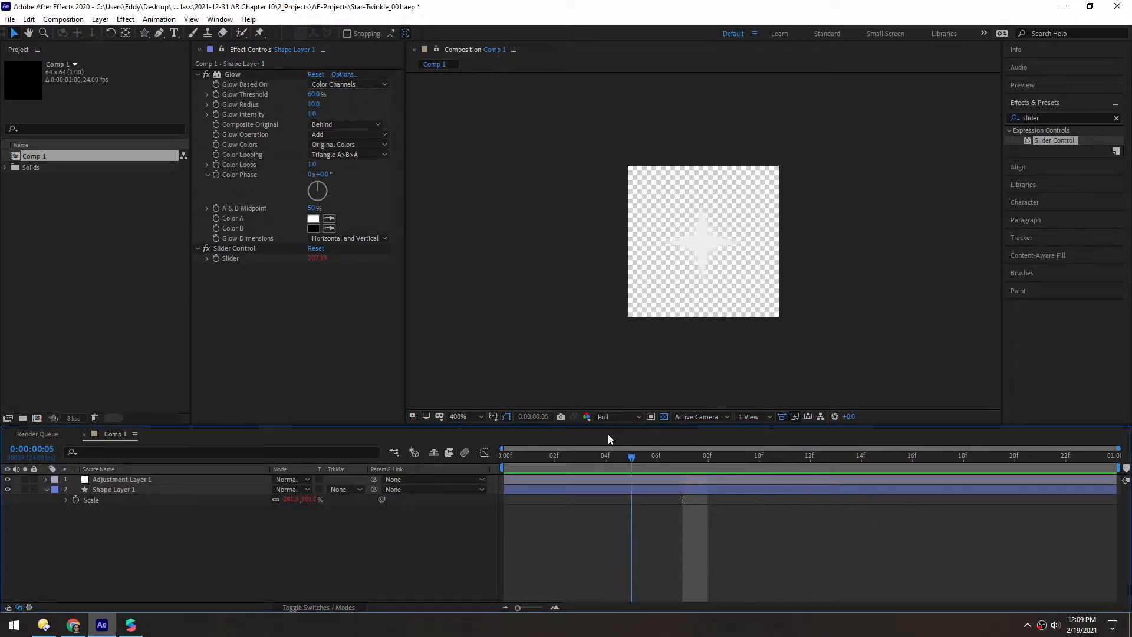
pyautogui.click(529, 455)
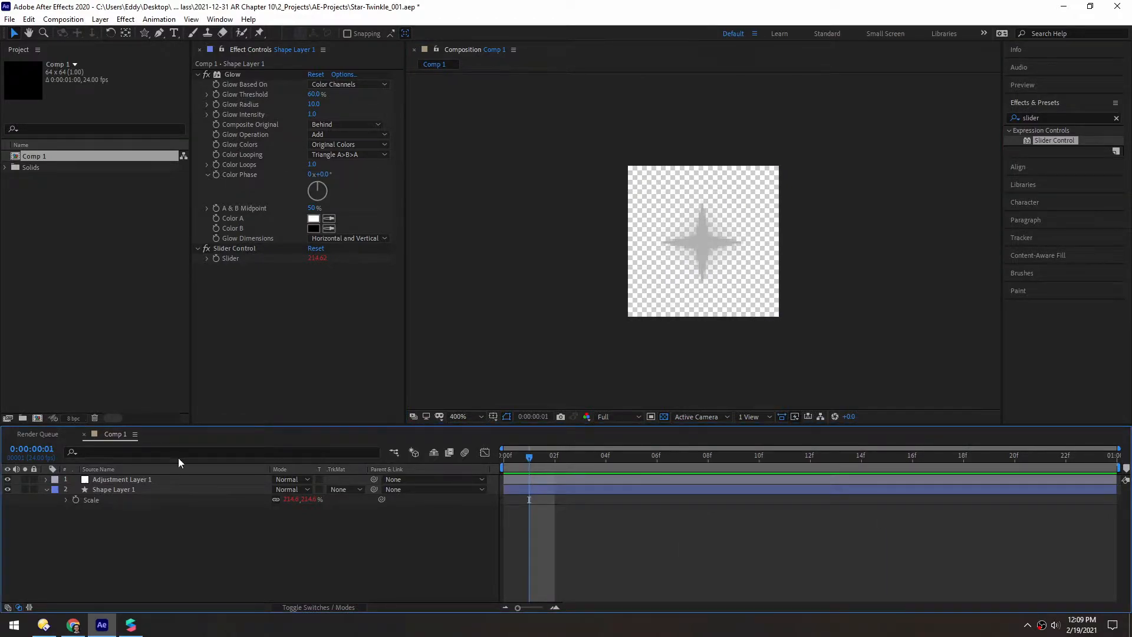
# Choose the render's output location by creating a Star-Twinkle folder in 2_Projects > 3D-Projects > Textures.
pyautogui.click(23, 436)
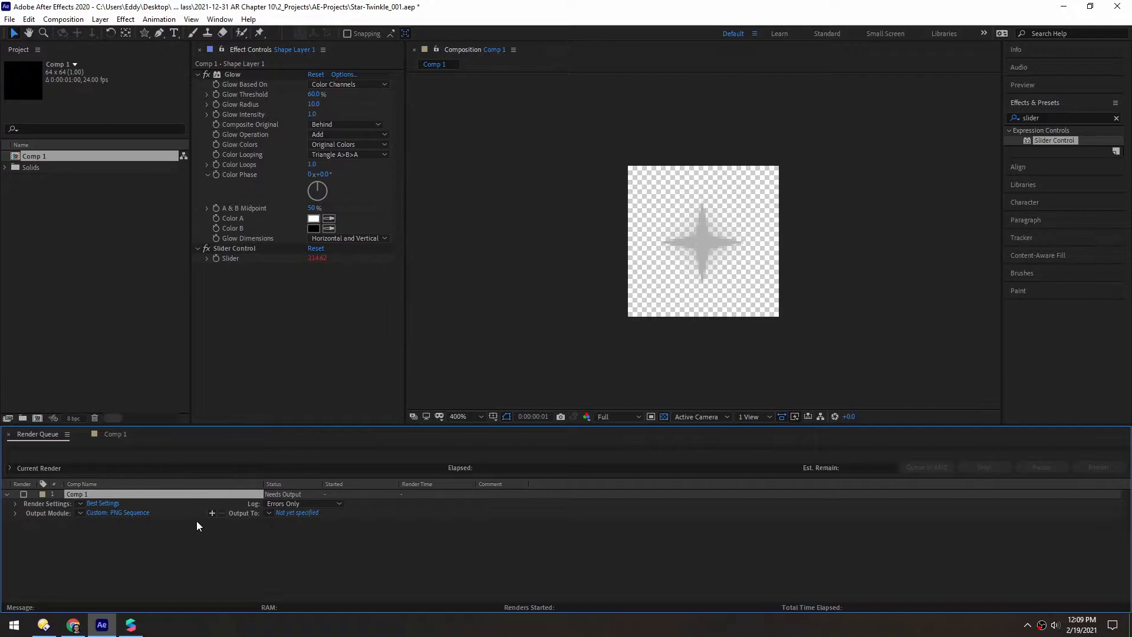
pyautogui.click(291, 514)
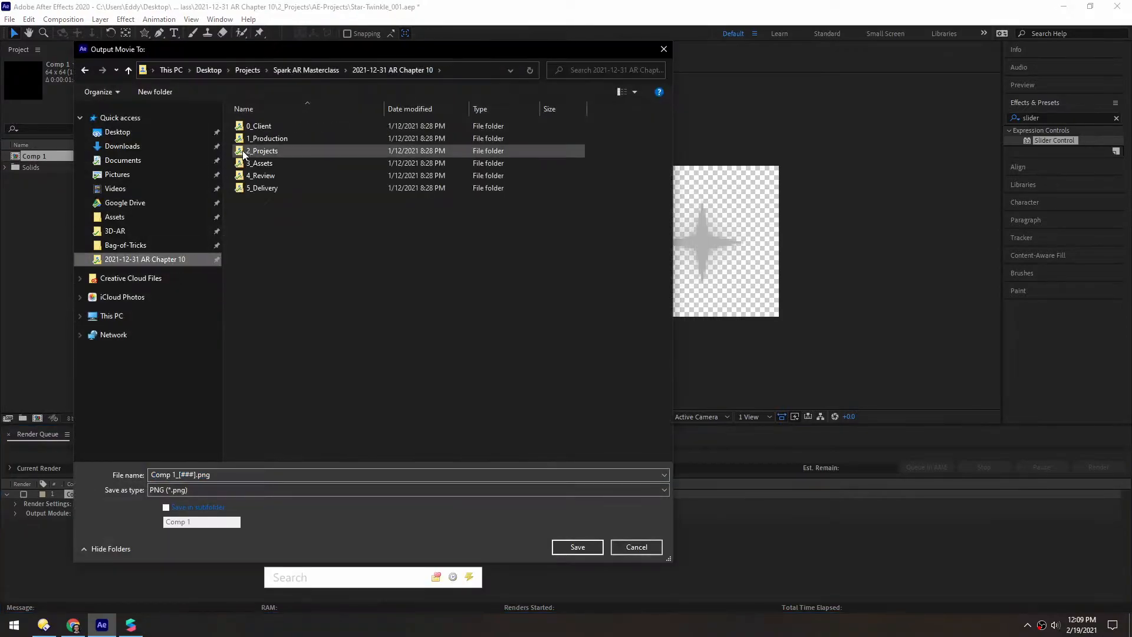
pyautogui.doubleClick(242, 151)
pyautogui.doubleClick(251, 126)
pyautogui.doubleClick(253, 139)
pyautogui.rightClick(468, 296)
pyautogui.moveTo(525, 422)
pyautogui.click(622, 419)
pyautogui.write('Star-Twinkle')
pyautogui.press('Return')
pyautogui.press('Return')
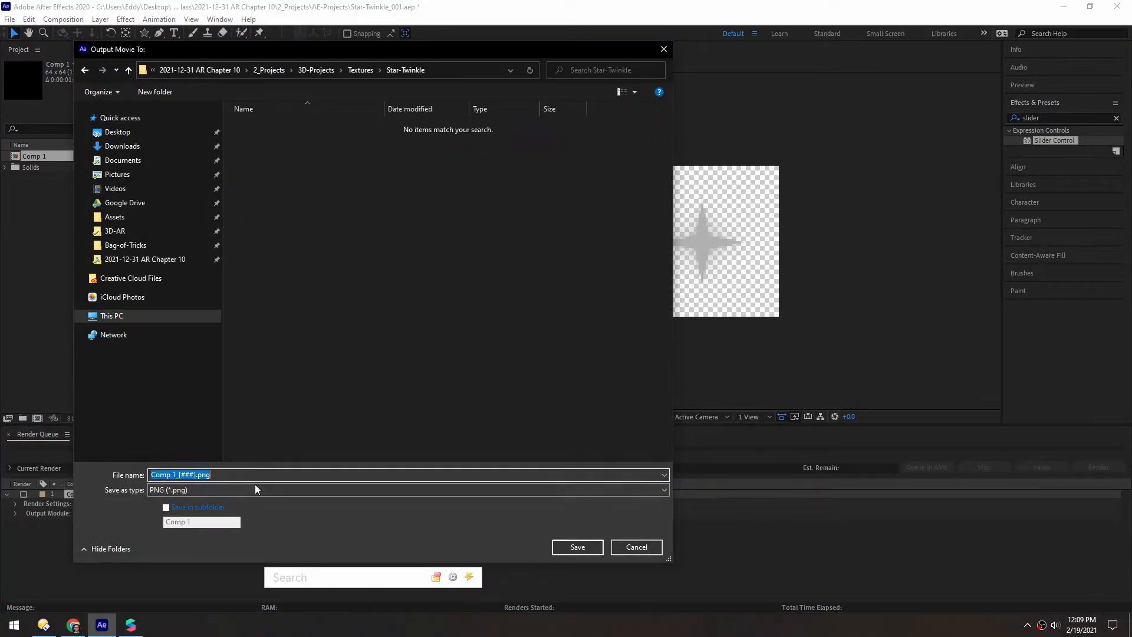
# Name the output sequence Star-Twinkle__[###].png, then render it and review the exported frames.
pyautogui.write('Star-Twinkle')
pyautogui.press('Return')
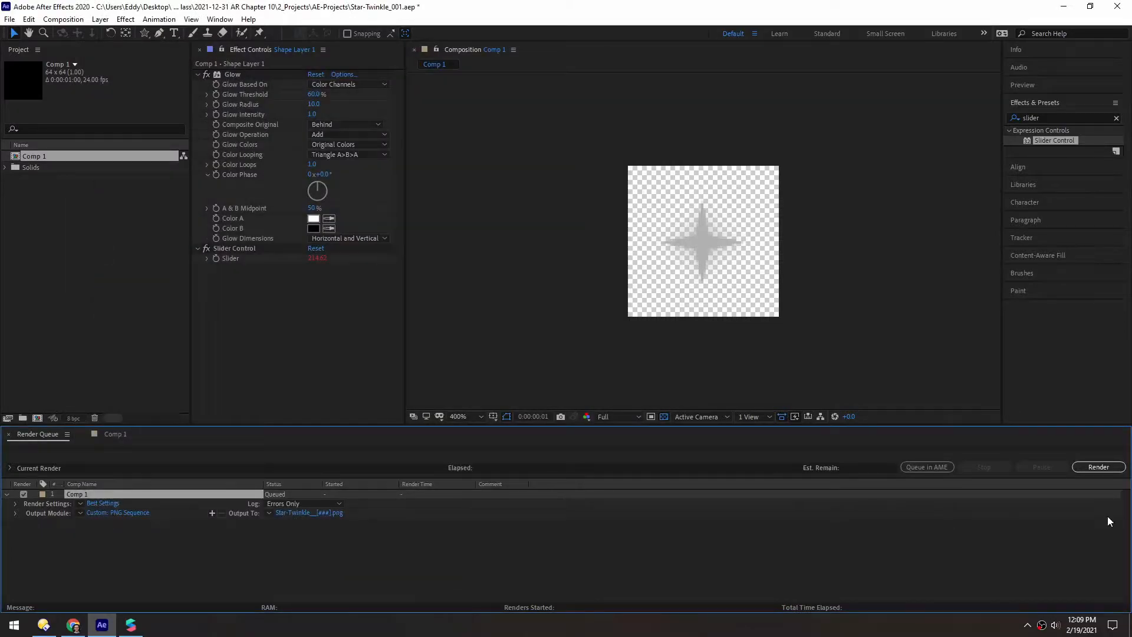
pyautogui.click(1099, 468)
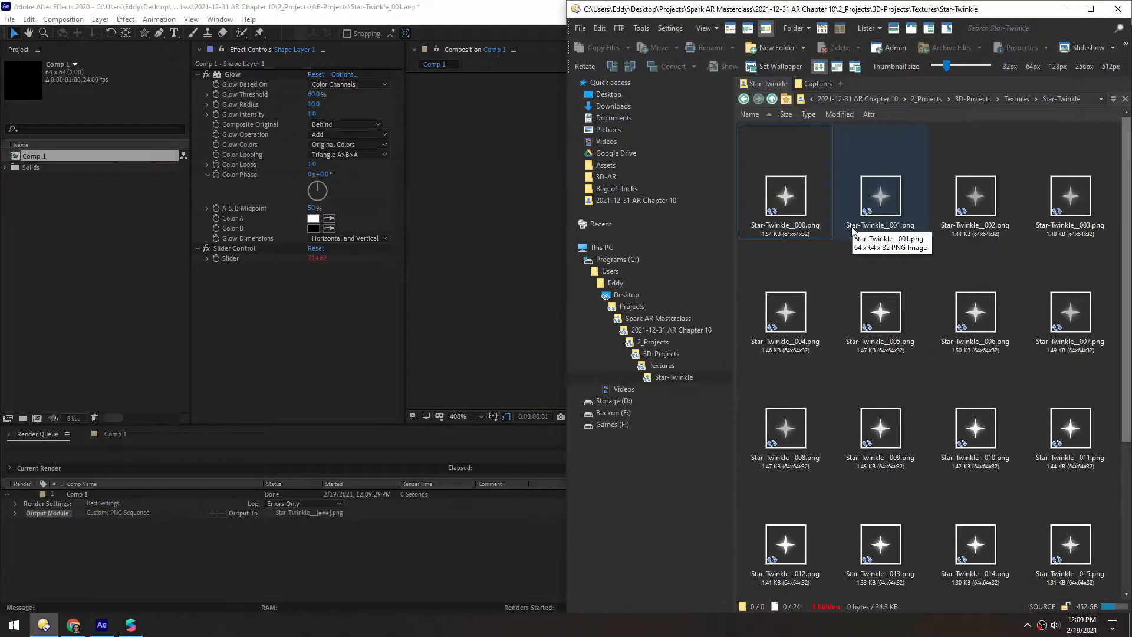
pyautogui.scroll(-2, 847, 219)
pyautogui.scroll(-1, 847, 220)
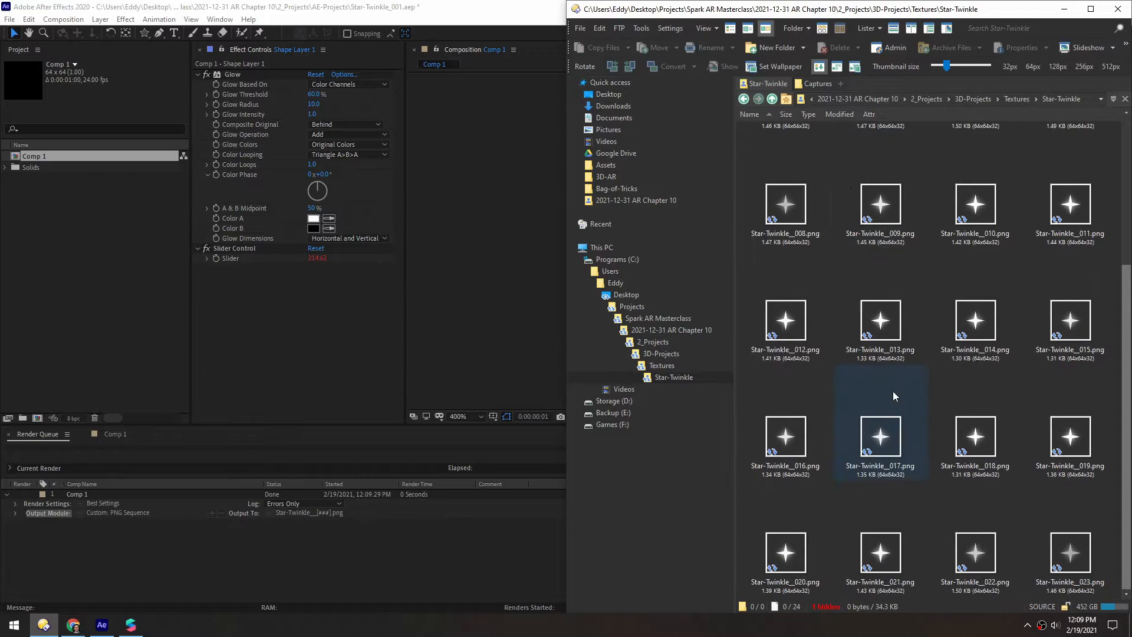
pyautogui.scroll(3, 915, 316)
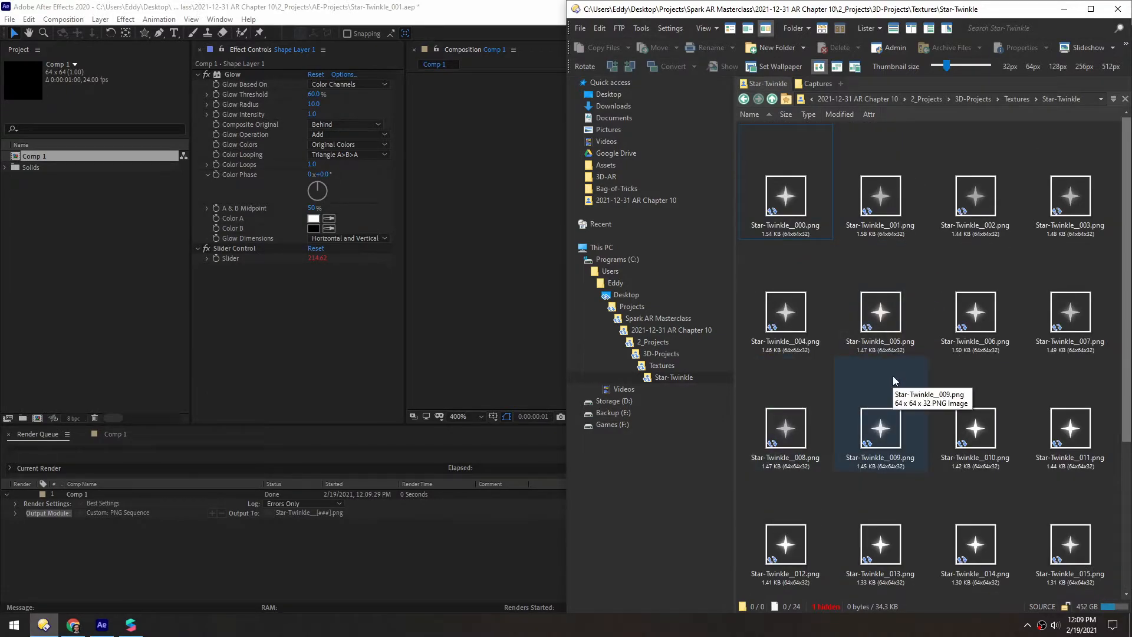
# Open TexturePacker and add all the rendered PNG frames from the Star-Twinkle folder as sprites.
pyautogui.press('super')
pyautogui.write('textu')
pyautogui.press('Return')
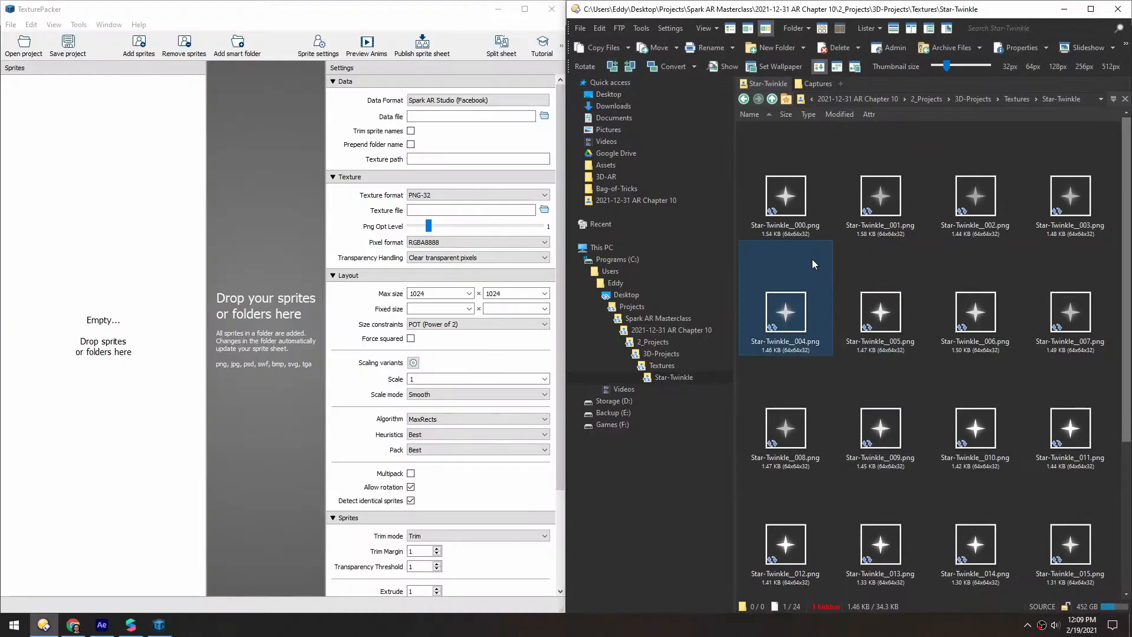
pyautogui.click(814, 260)
pyautogui.hotkey('ctrl', 'a')
pyautogui.moveTo(784, 200); pyautogui.dragTo(273, 238)
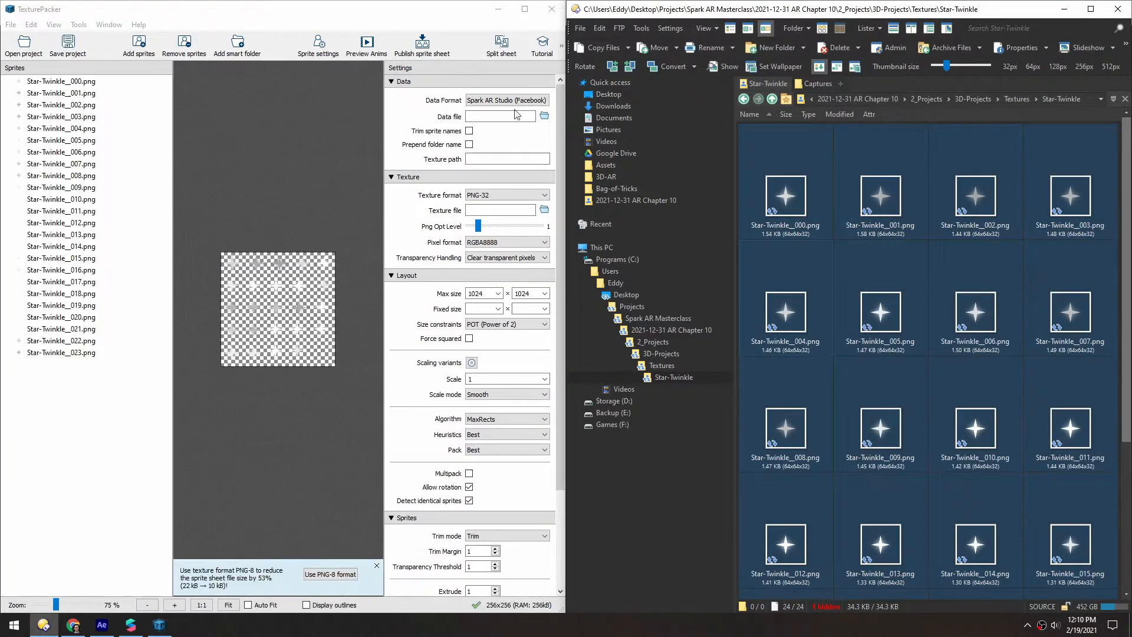
# Fit the sprite sheet in the maximized TexturePacker window and select all sprites to inspect their packing.
pyautogui.click(525, 10)
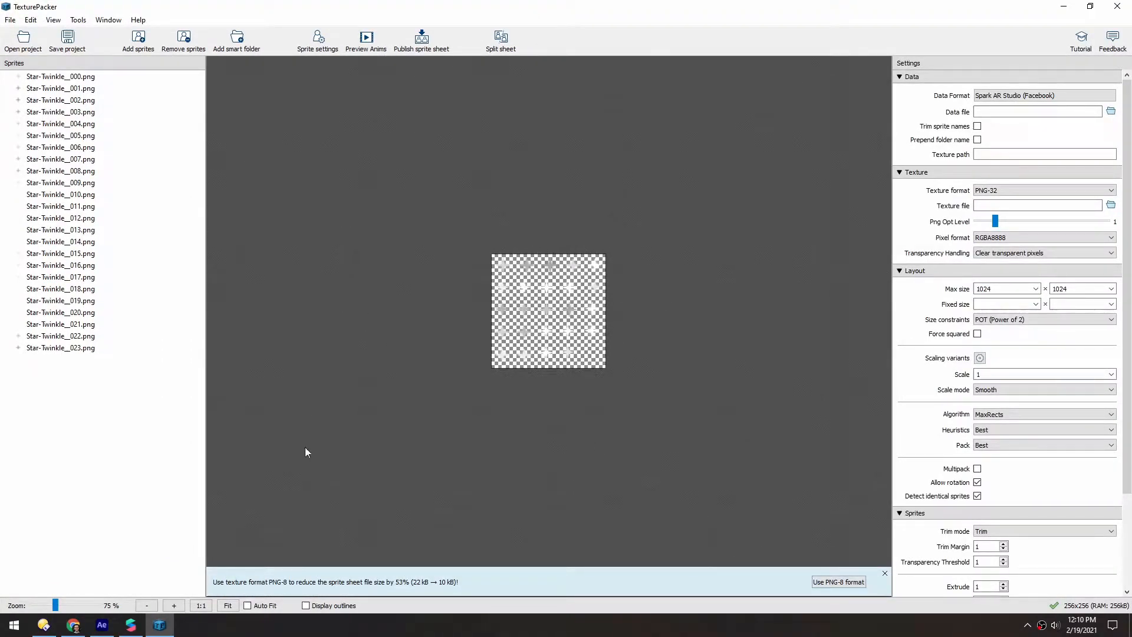
pyautogui.click(227, 605)
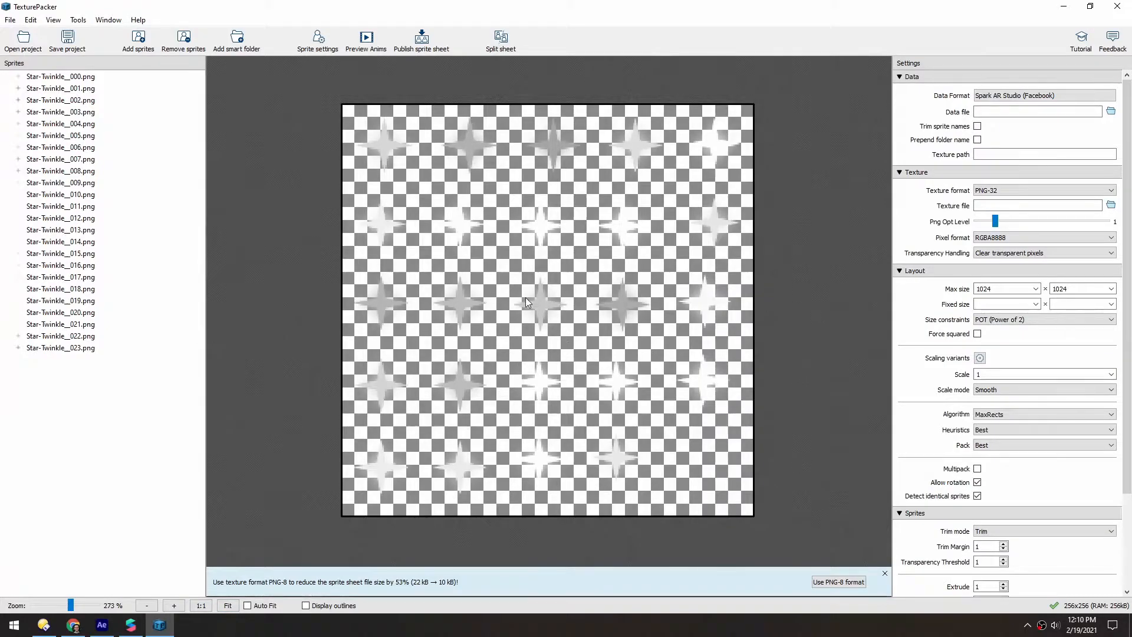
pyautogui.hotkey('ctrl', 'a')
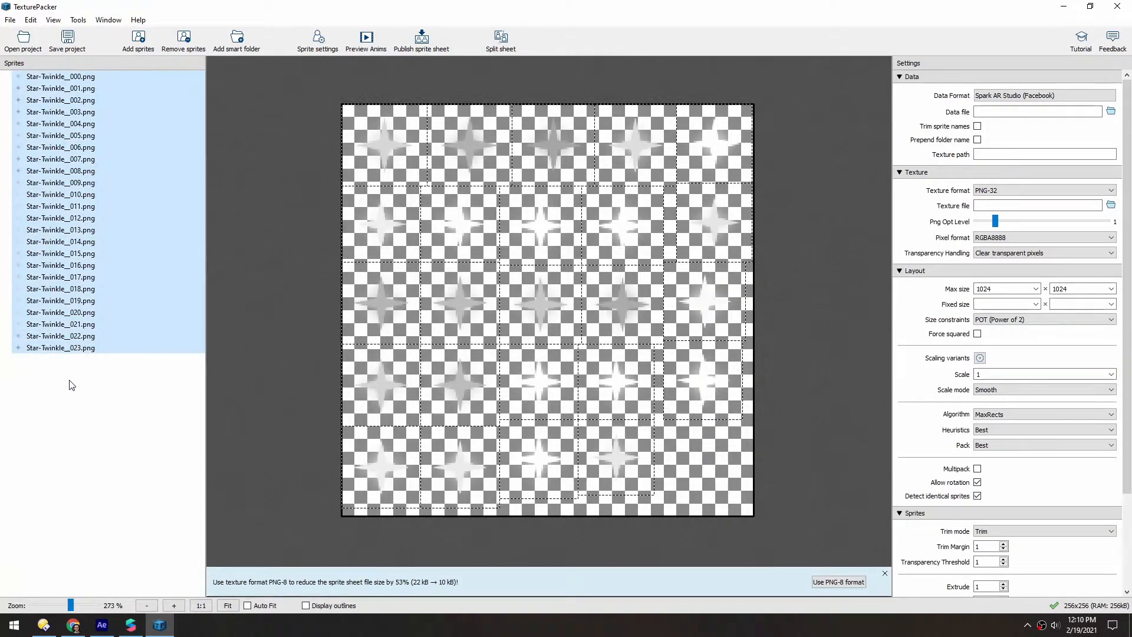
# Preview the selected sprites' animation on a black background at 22 FPS and 8x zoom in an enlarged preview window, and close it.
pyautogui.click(366, 40)
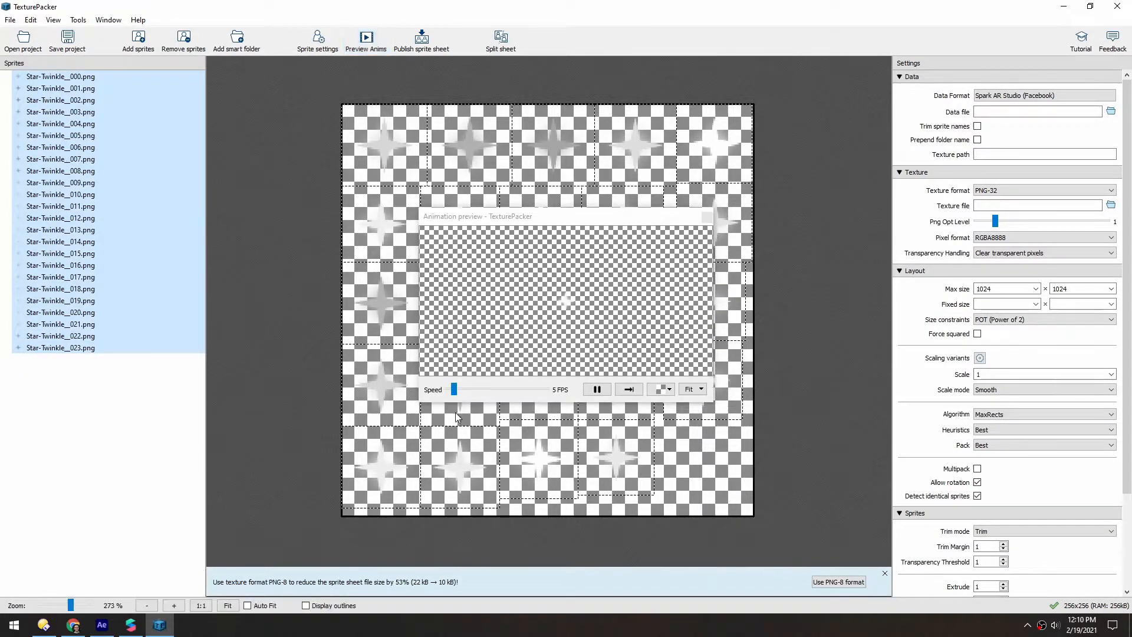
pyautogui.click(669, 390)
pyautogui.click(672, 415)
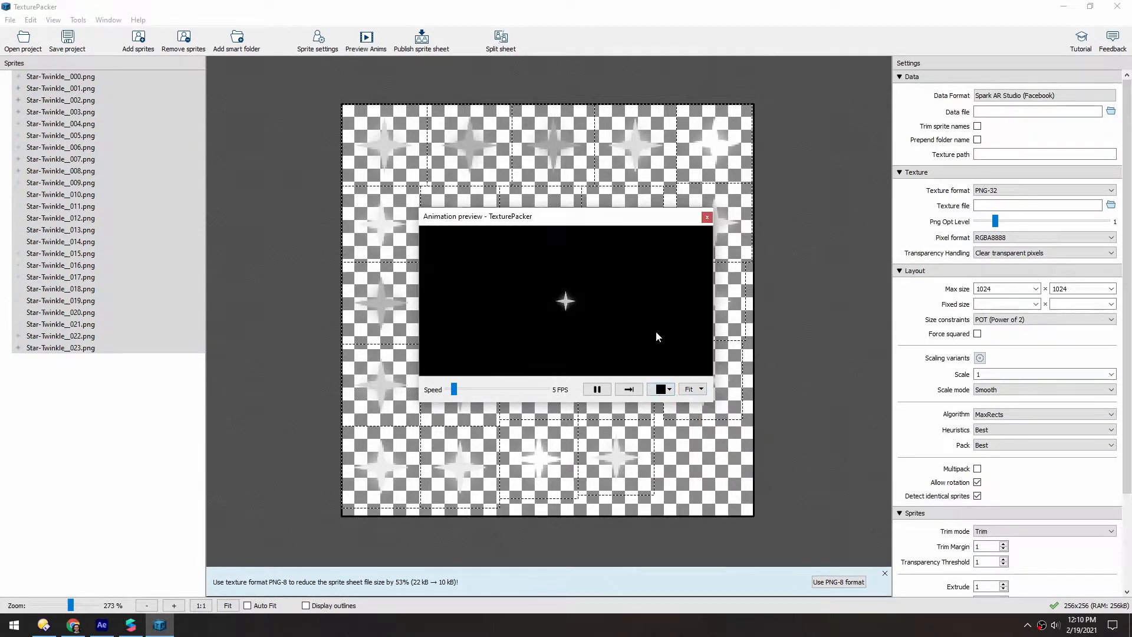
pyautogui.moveTo(454, 389); pyautogui.dragTo(481, 390)
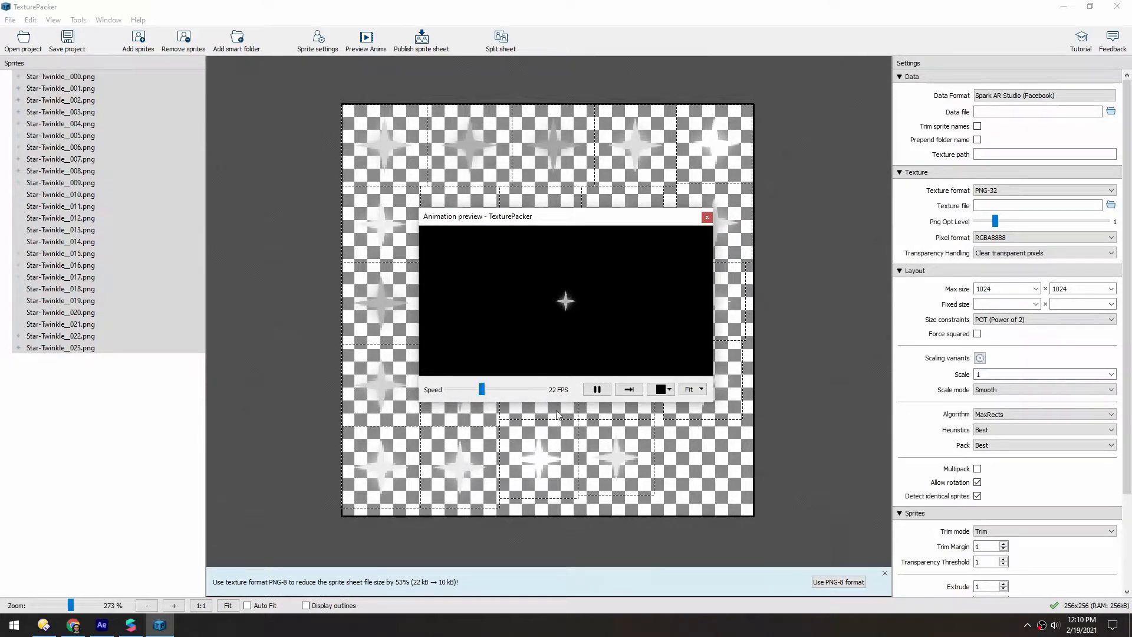
pyautogui.click(701, 391)
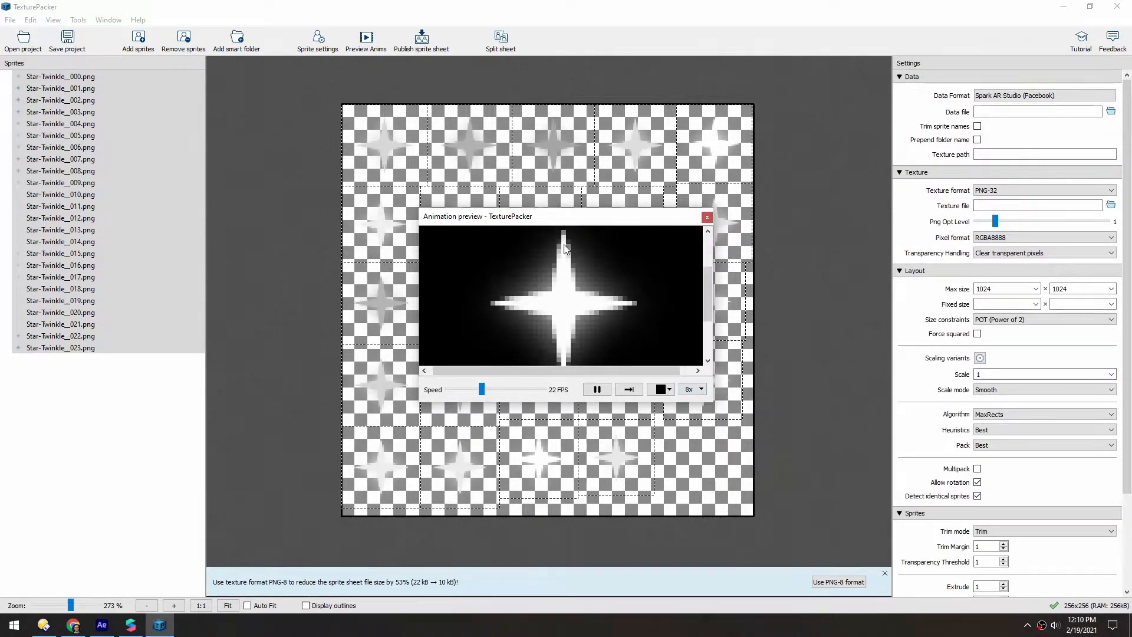
pyautogui.moveTo(558, 219); pyautogui.dragTo(501, 102)
pyautogui.moveTo(655, 287); pyautogui.dragTo(829, 525)
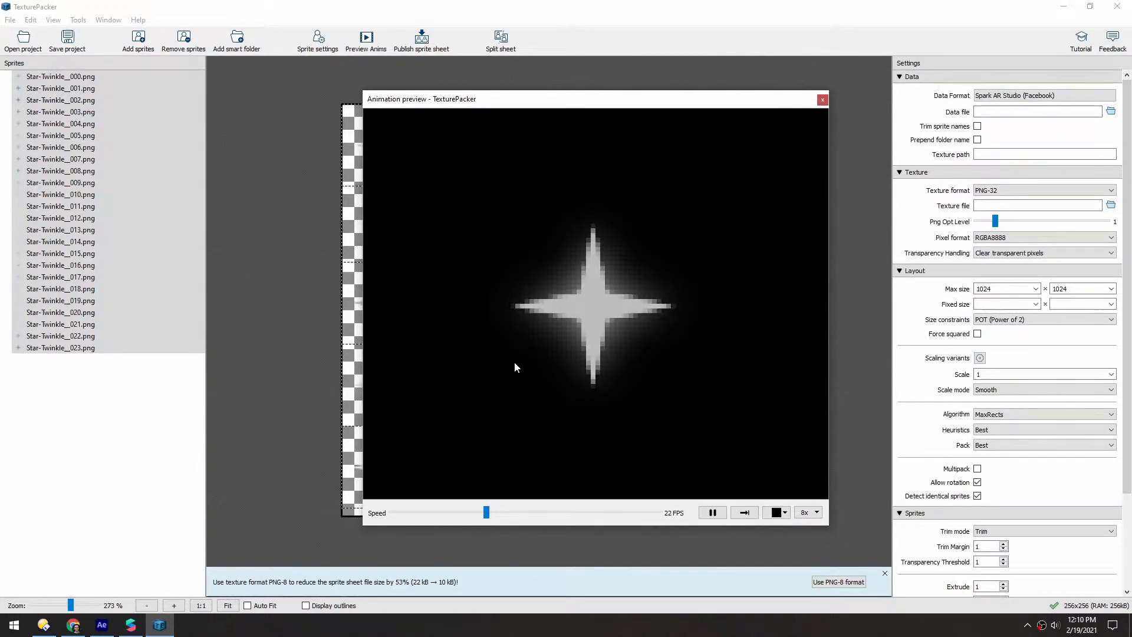
pyautogui.click(822, 99)
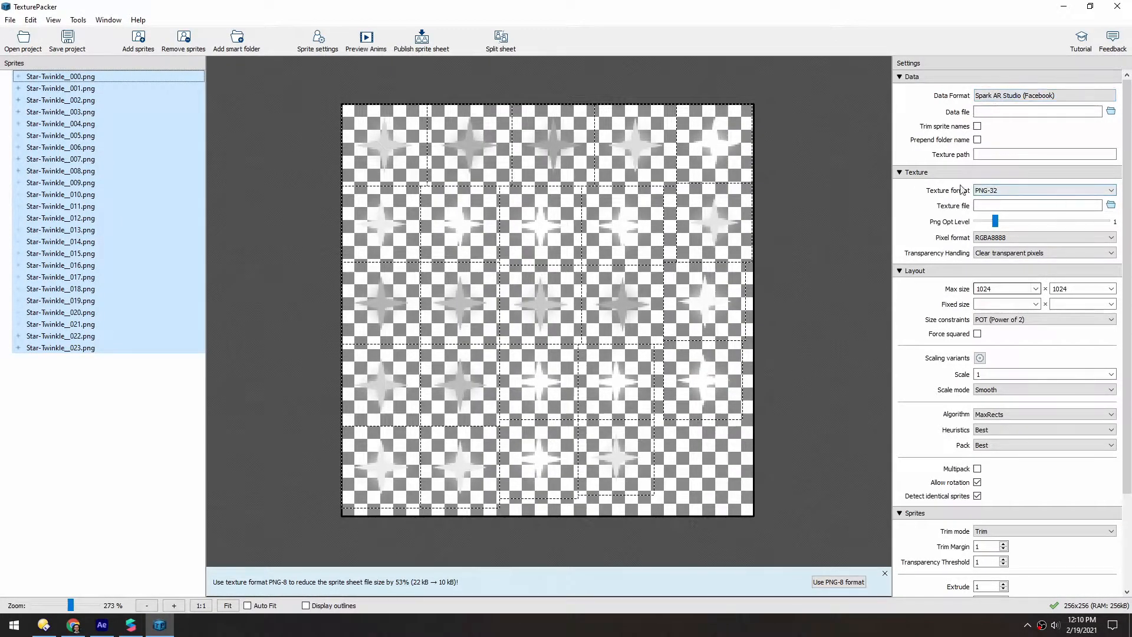
# Save the data file as tex_starTwinkle in 2_Projects > 3D-Projects > Textures and publish the sprite sheet.
pyautogui.click(1111, 112)
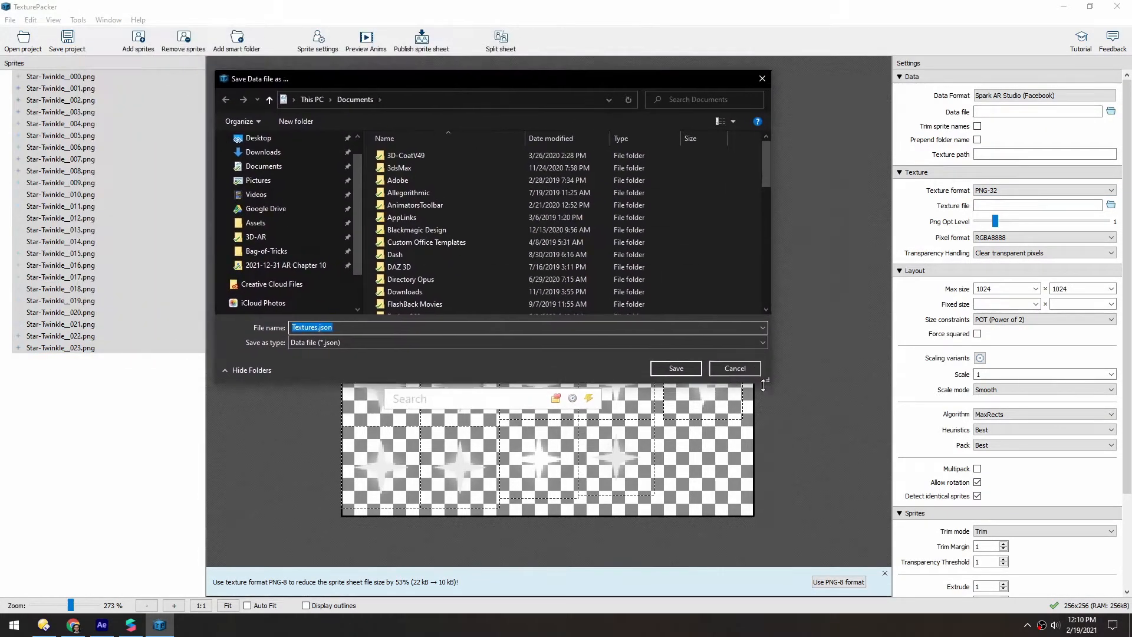
pyautogui.moveTo(766, 380); pyautogui.dragTo(855, 556)
pyautogui.click(286, 289)
pyautogui.doubleClick(386, 179)
pyautogui.doubleClick(386, 168)
pyautogui.doubleClick(386, 192)
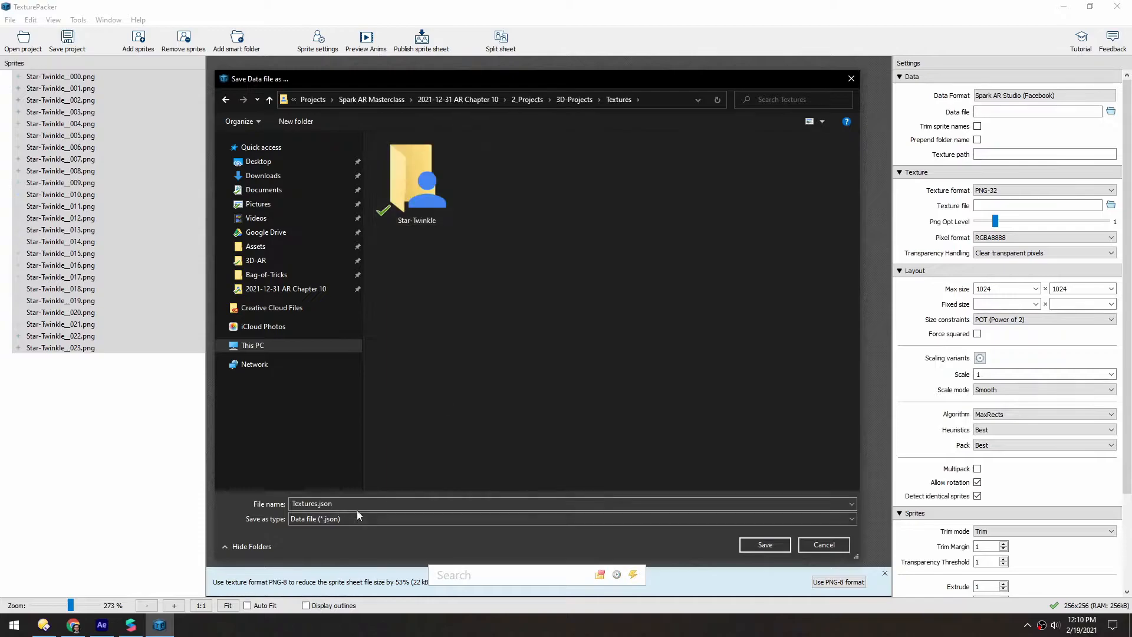
pyautogui.write('tex_starTwinkle')
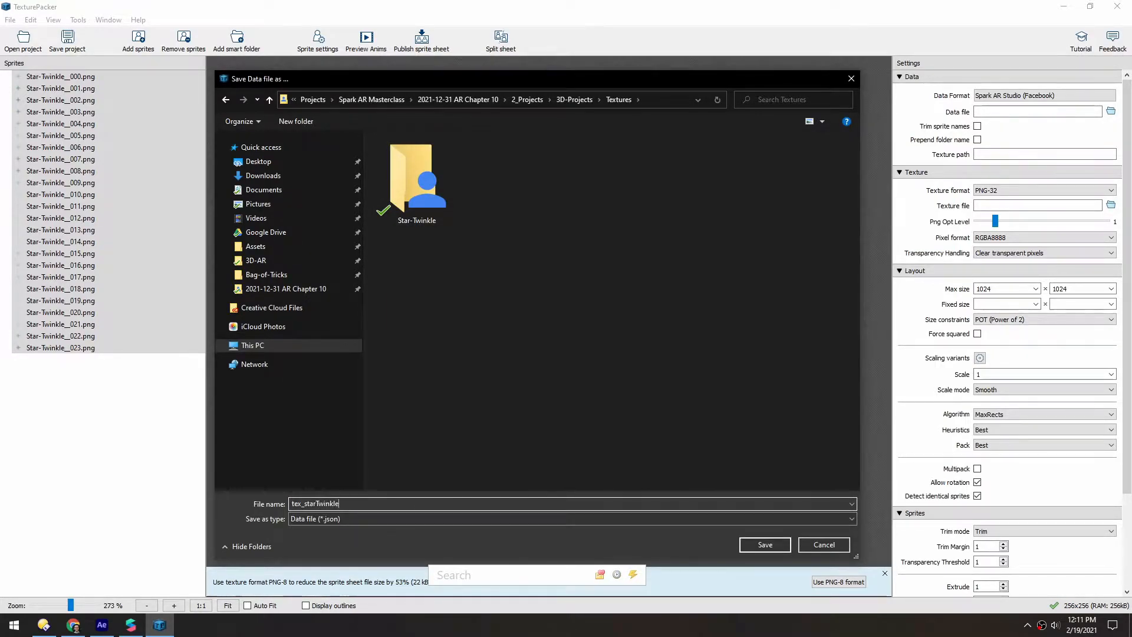
pyautogui.press('Return')
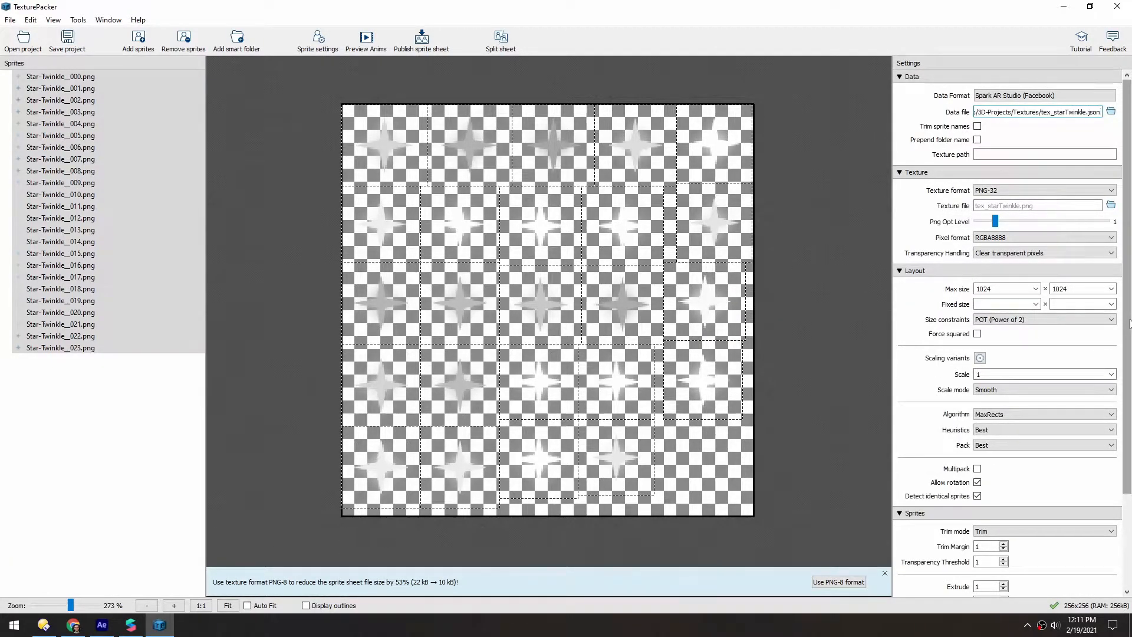
pyautogui.moveTo(1127, 311)
pyautogui.mouseDown()
pyautogui.moveTo(1130, 417)
pyautogui.moveTo(1130, 317)
pyautogui.mouseUp()
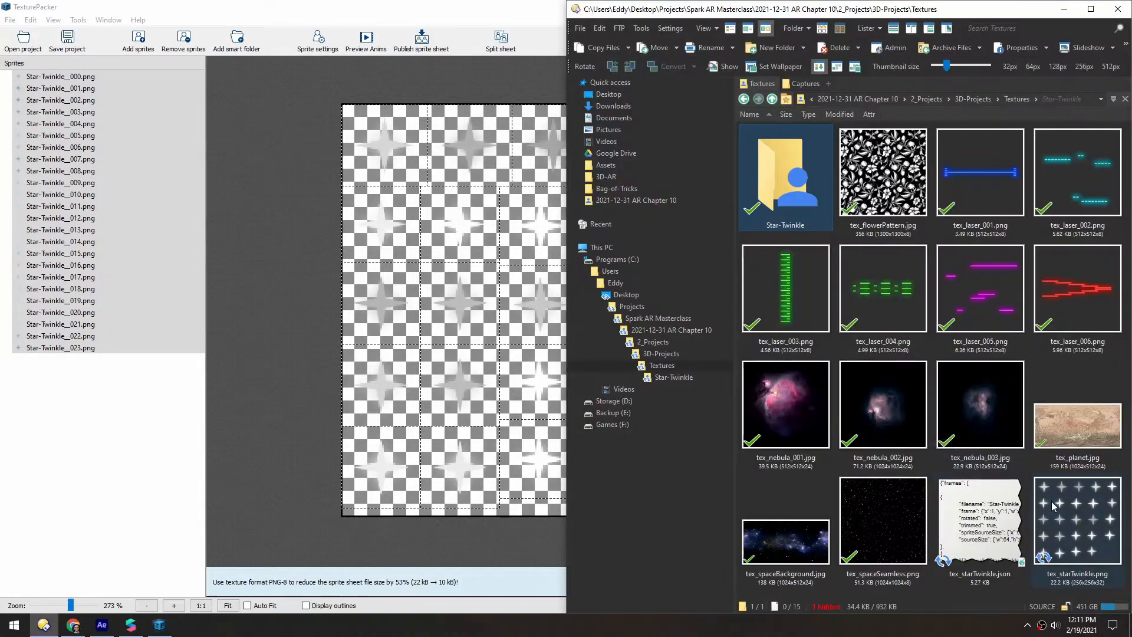
# Open the published tex_starTwinkle.png from the Textures folder, inspect the star frames up close, and close the image.
pyautogui.doubleClick(1051, 501)
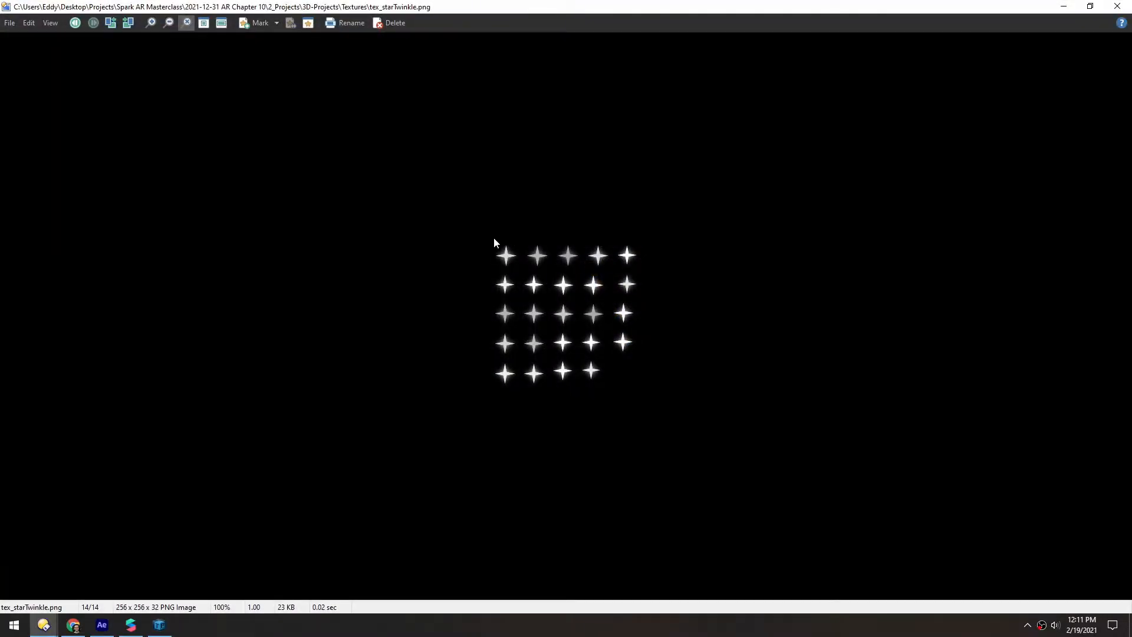
pyautogui.scroll(3, 587, 314)
pyautogui.scroll(-1, 587, 318)
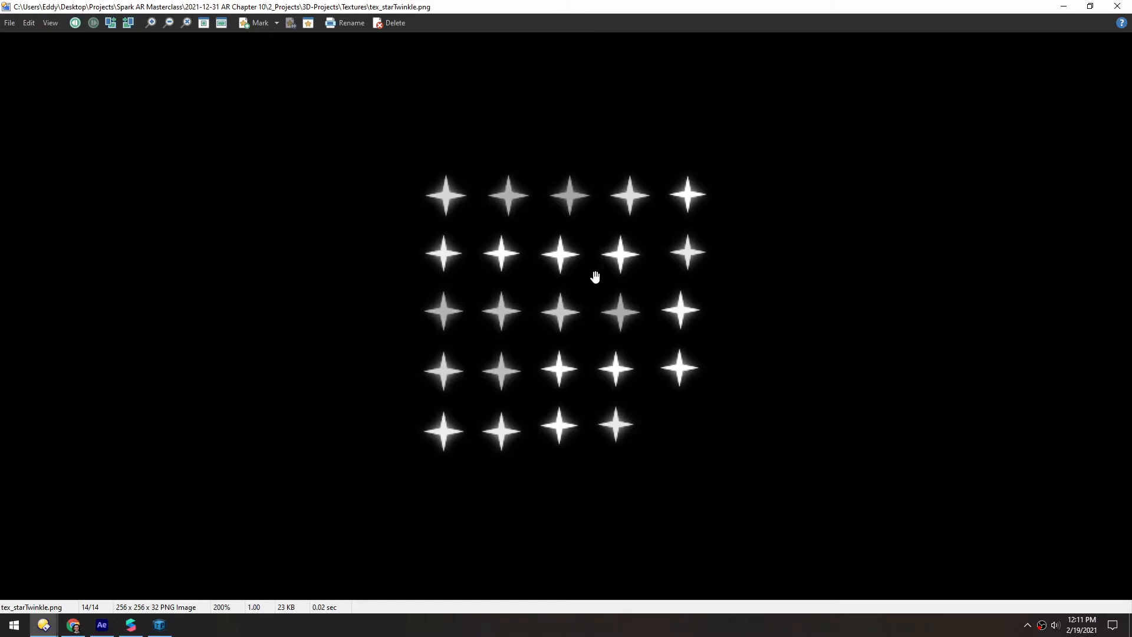
pyautogui.click(1117, 7)
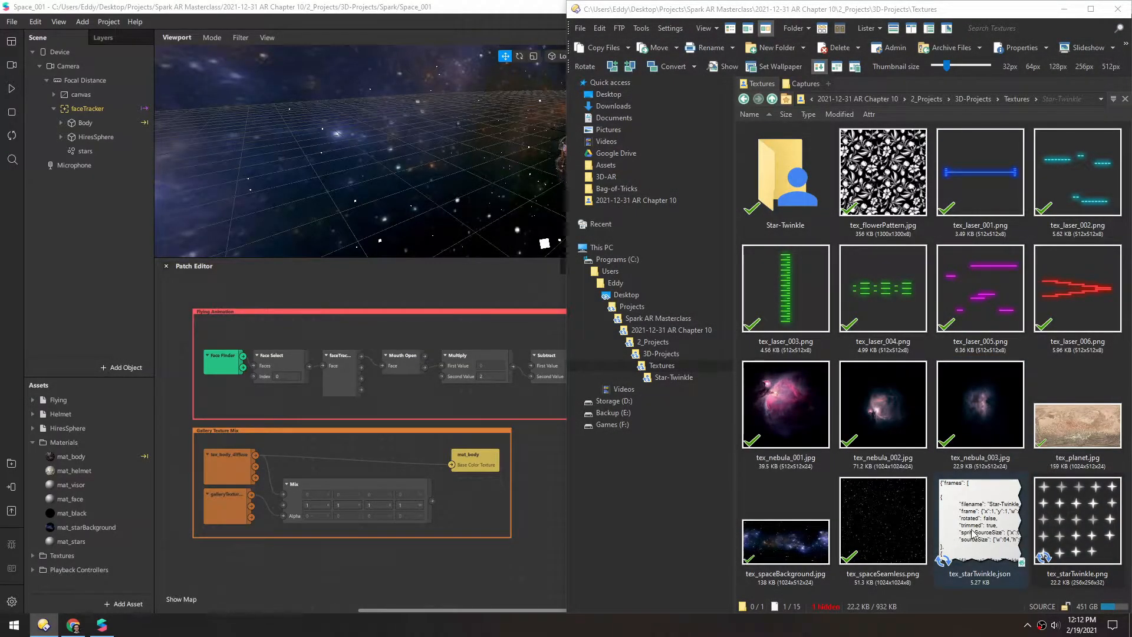
# Import tex_starTwinkle.png into the assets of the Space_001 project in Spark AR Studio, and collapse its sub-texture list.
pyautogui.click(973, 533)
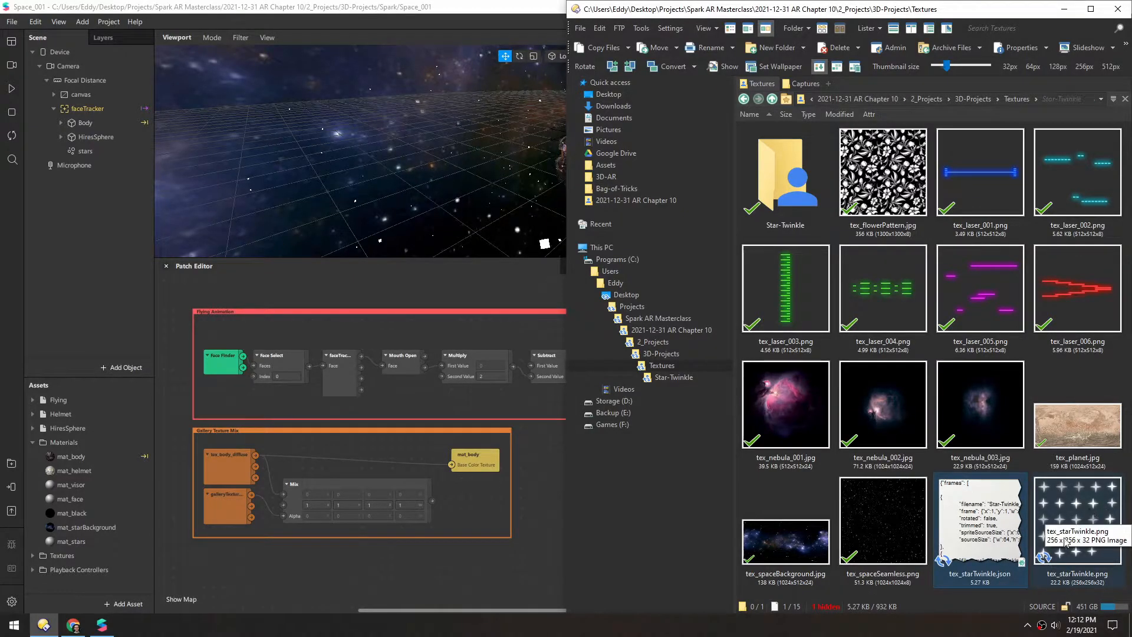
pyautogui.click(1068, 515)
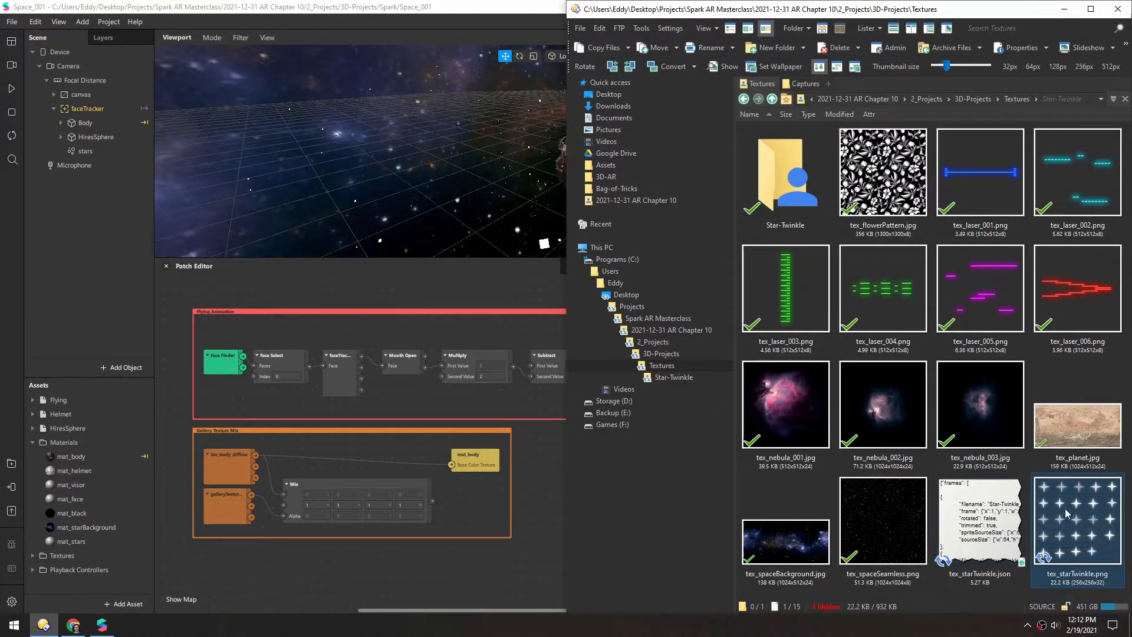
pyautogui.moveTo(1040, 507); pyautogui.dragTo(62, 500)
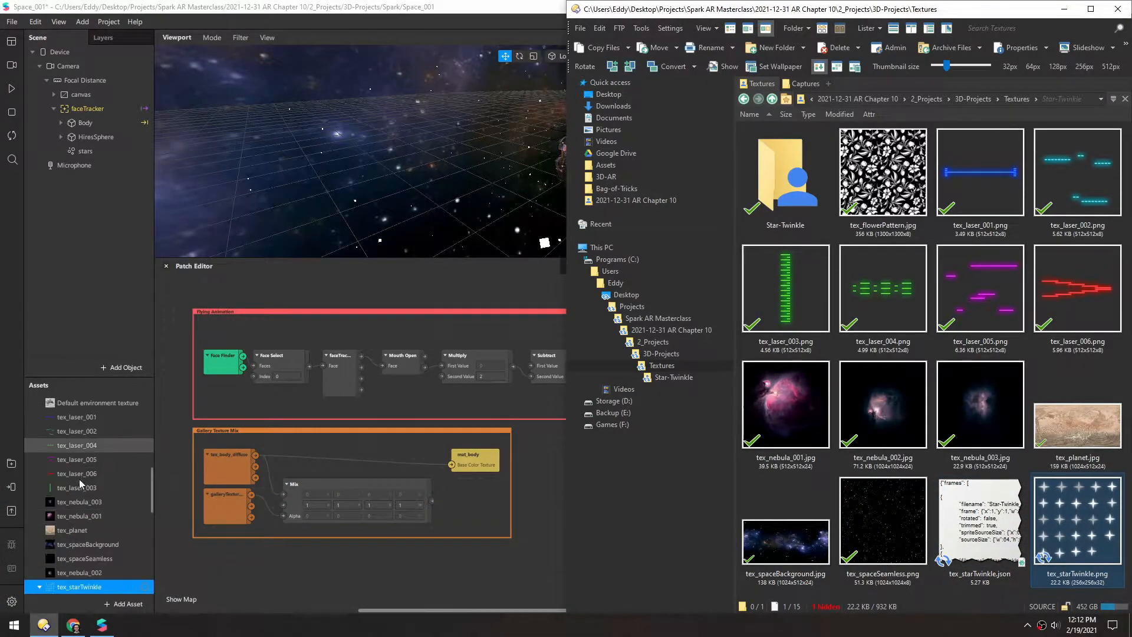
pyautogui.moveTo(65, 378); pyautogui.dragTo(63, 201)
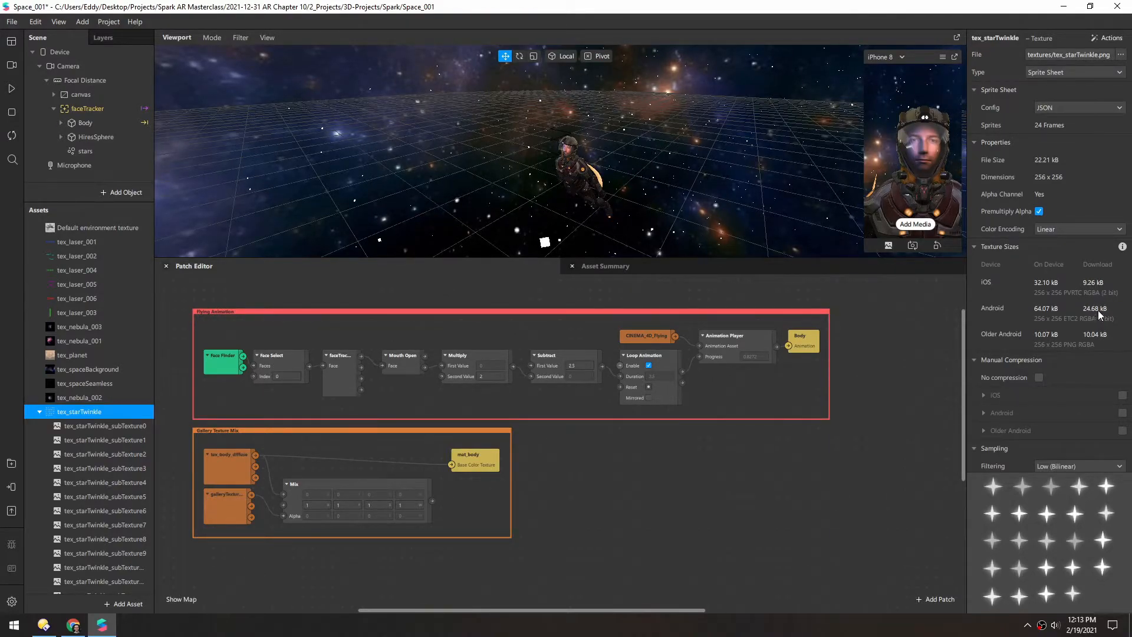
pyautogui.click(39, 412)
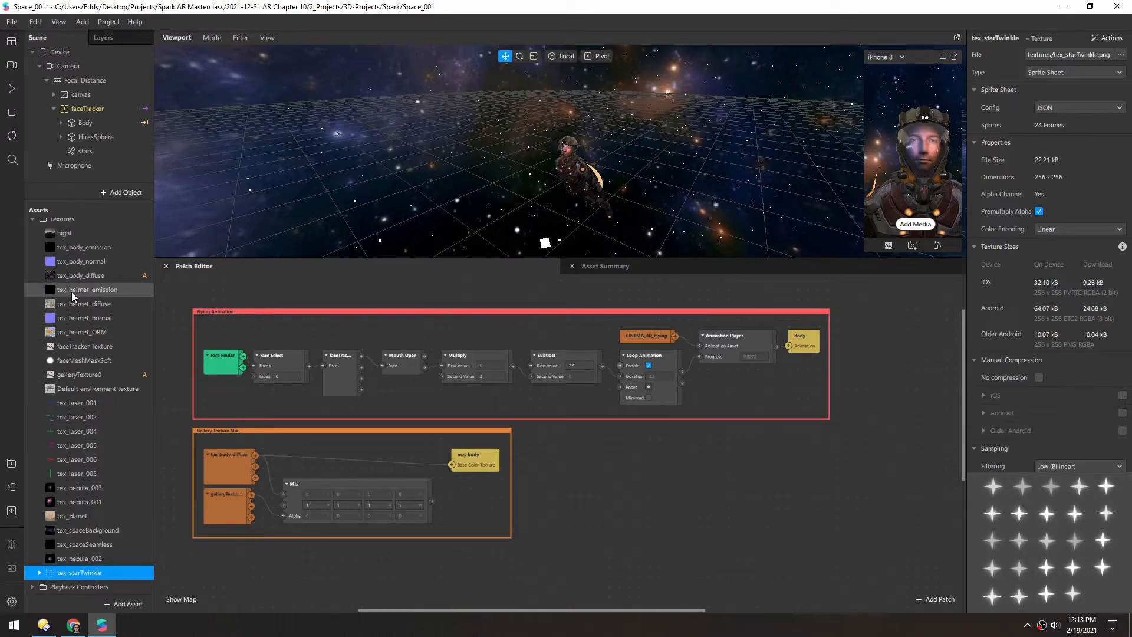
# Assign the tex_starTwinkle sprite sheet as the diffuse texture of the mat_stars material and restart the simulation to check the particles.
pyautogui.scroll(1, 72, 292)
pyautogui.click(31, 265)
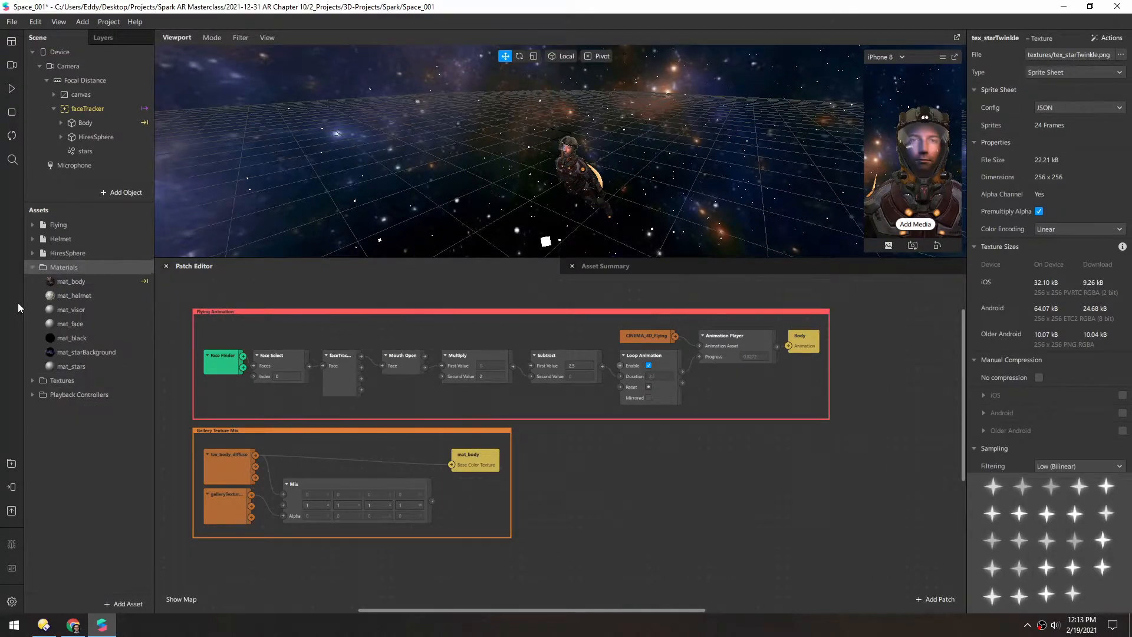
pyautogui.click(49, 365)
pyautogui.moveTo(967, 155); pyautogui.dragTo(920, 156)
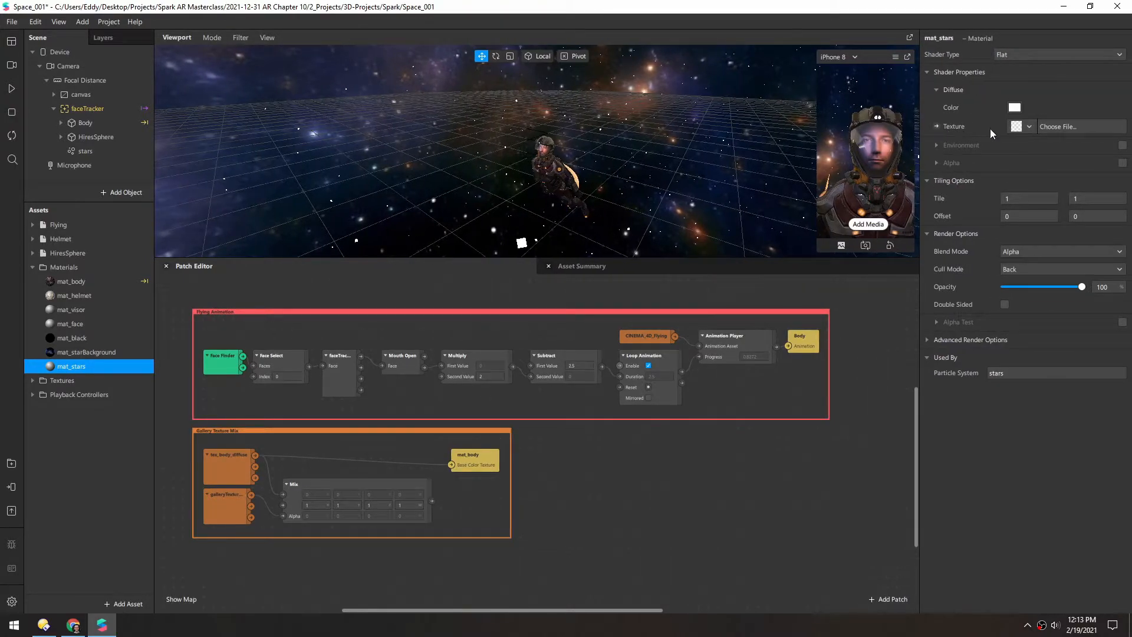
pyautogui.click(1028, 126)
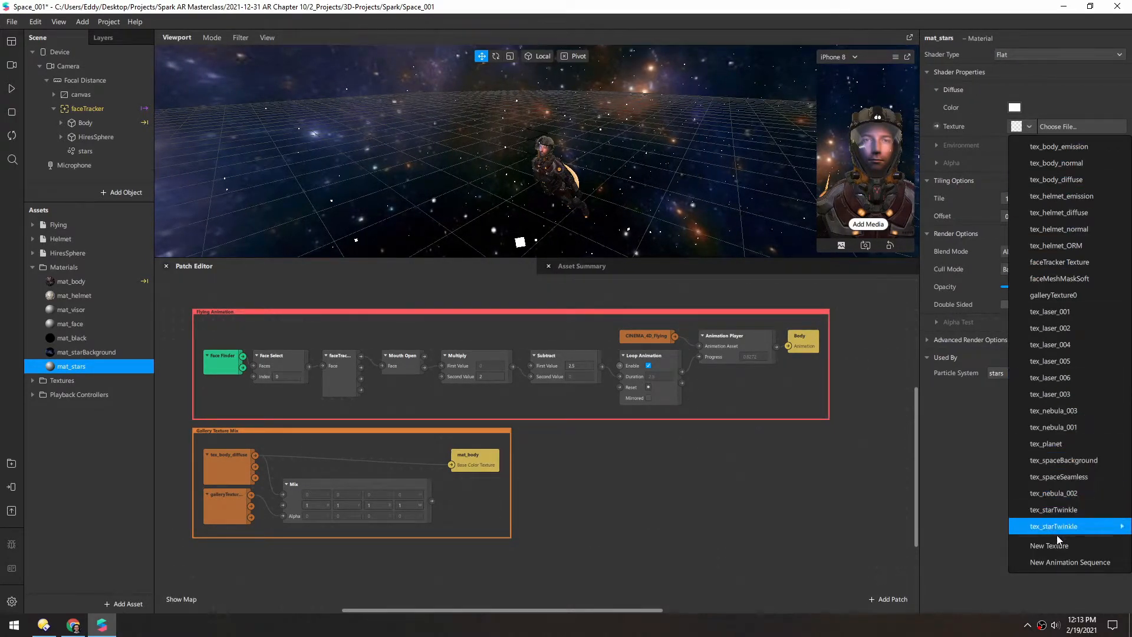
pyautogui.moveTo(1031, 526)
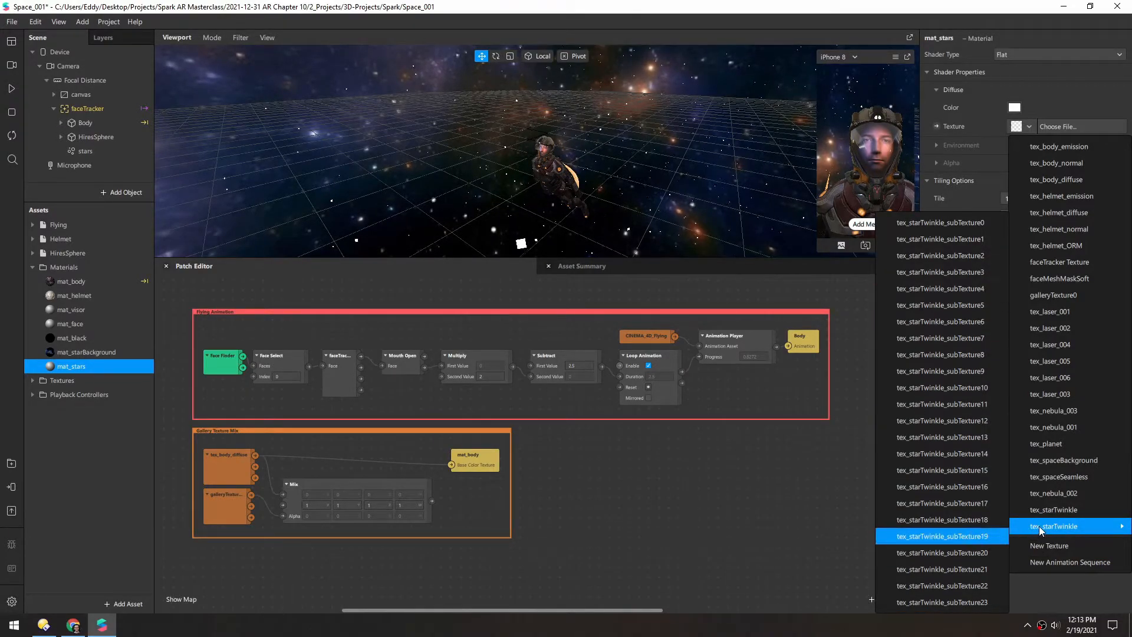
pyautogui.click(1060, 509)
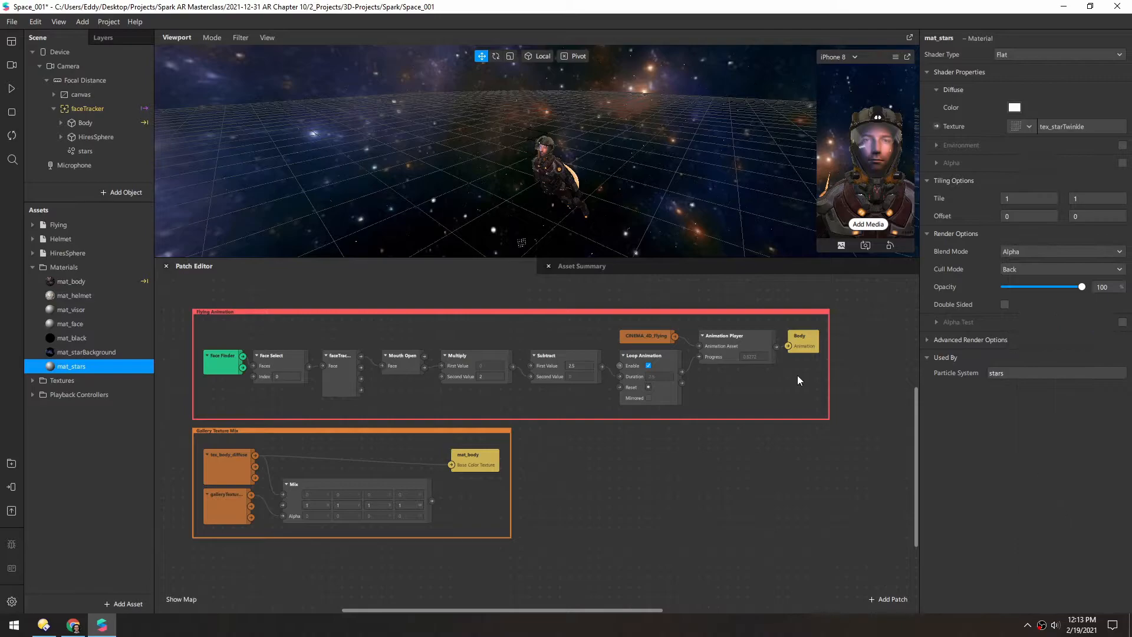
pyautogui.click(13, 89)
pyautogui.click(10, 90)
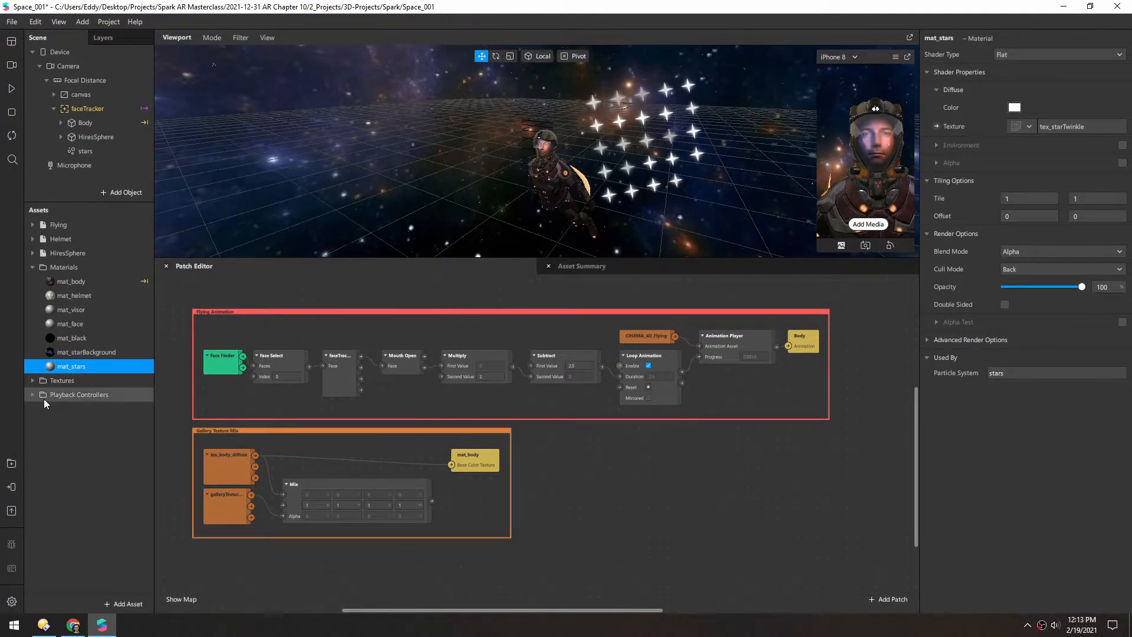
# Add an animation sequence asset and name it anim_starTwinkle.
pyautogui.click(123, 604)
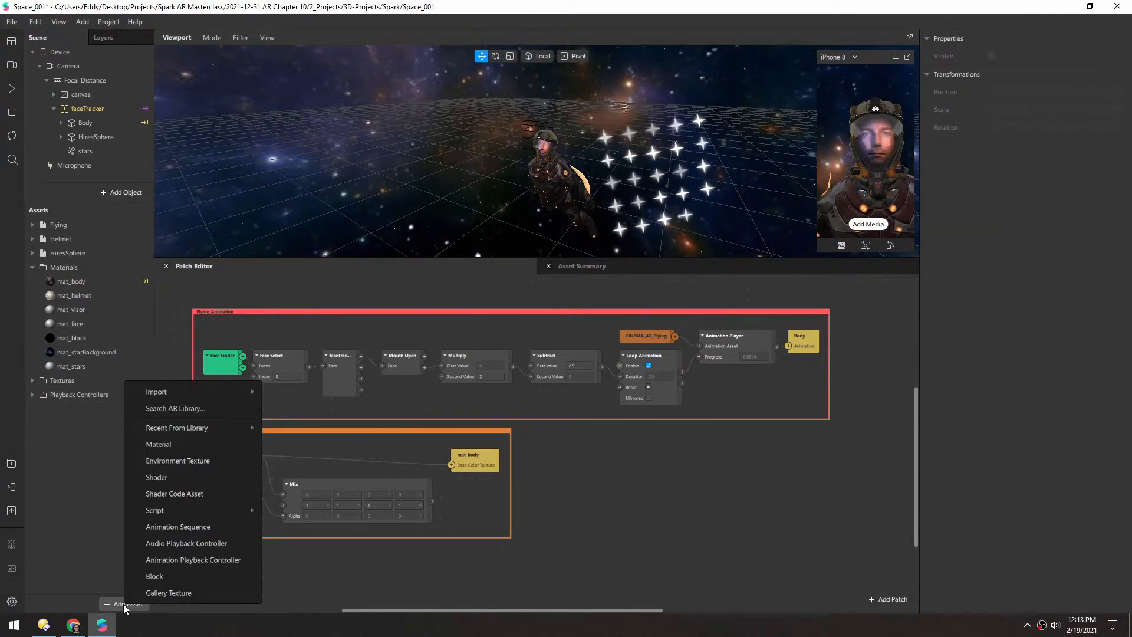
pyautogui.click(161, 526)
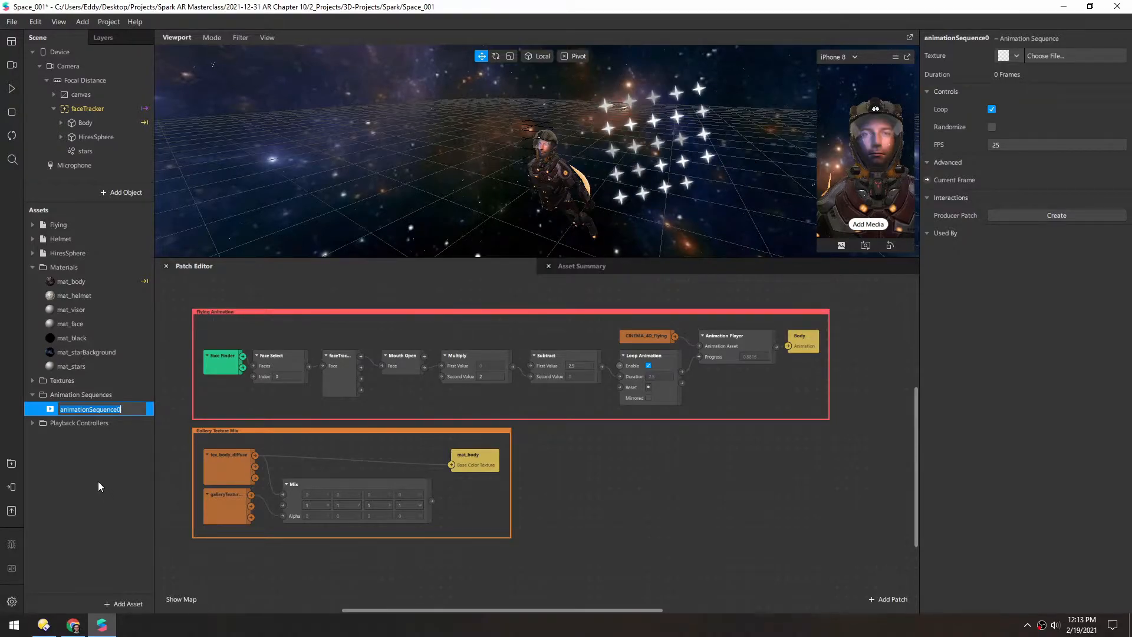
pyautogui.write('anim')
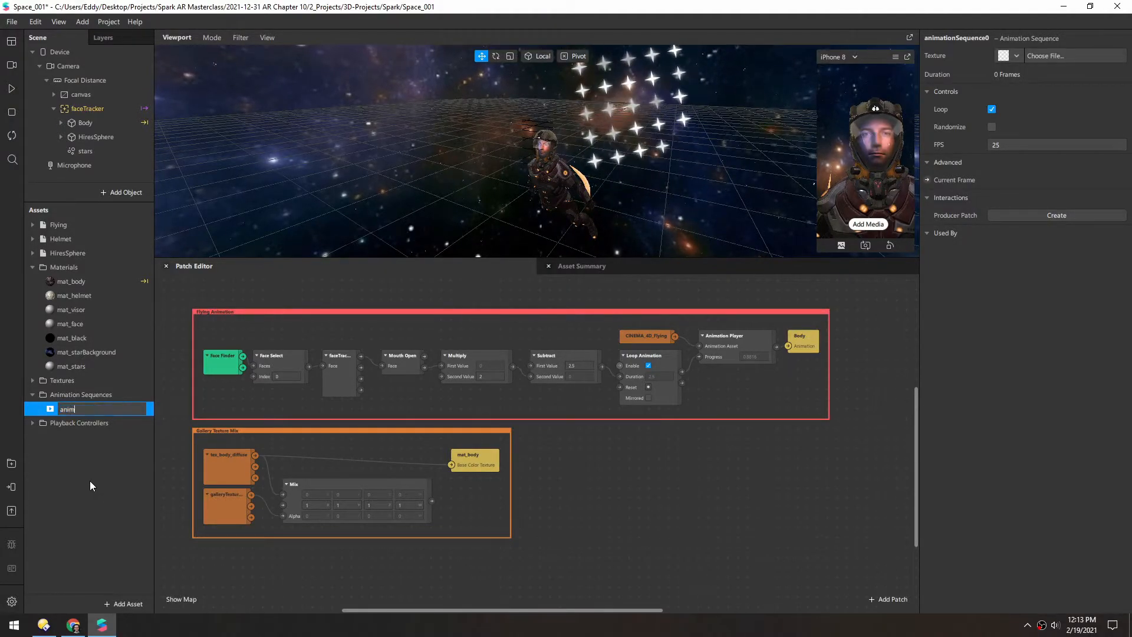
pyautogui.write('_starTwinkle')
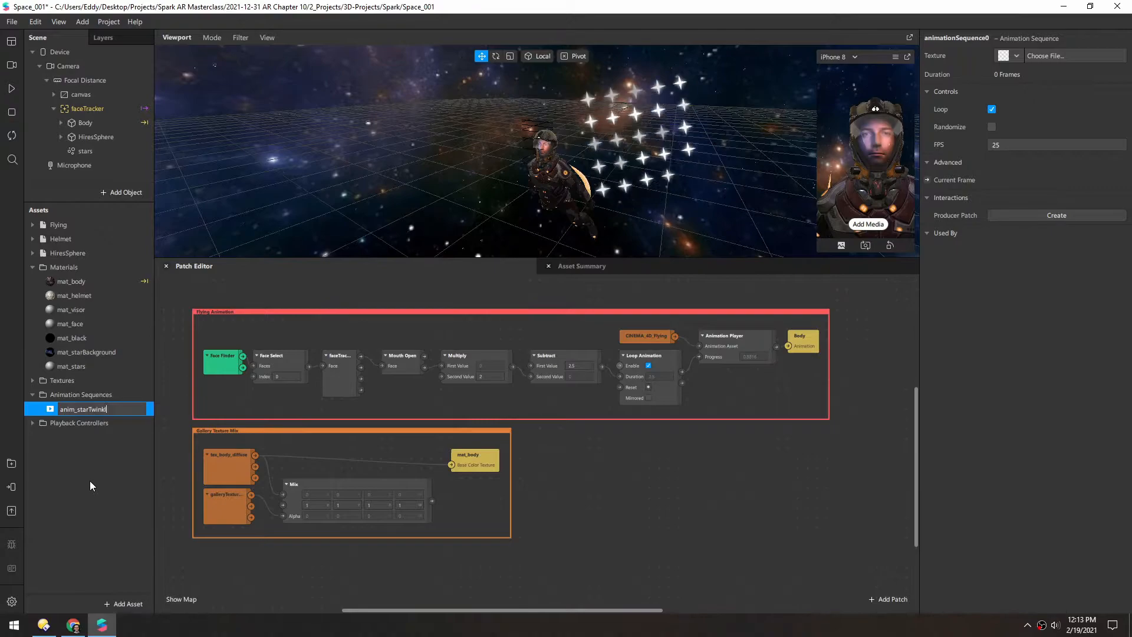
pyautogui.press('Return')
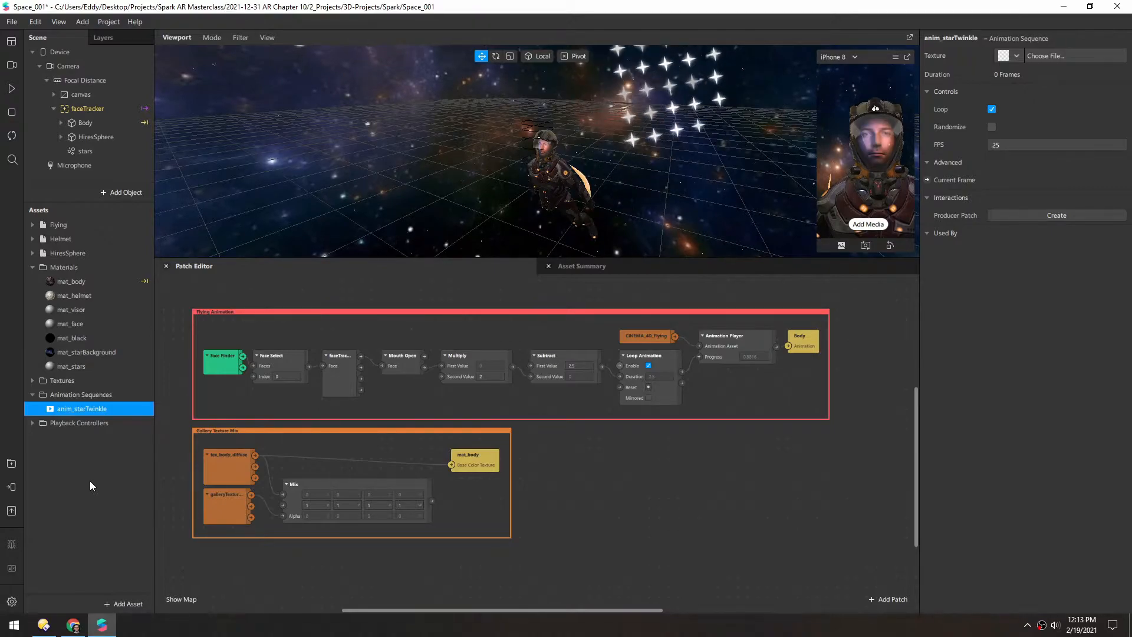
# Set the anim_starTwinkle sequence's texture to tex_starTwinkle and its frame rate to 12 FPS.
pyautogui.click(1016, 56)
pyautogui.click(1061, 75)
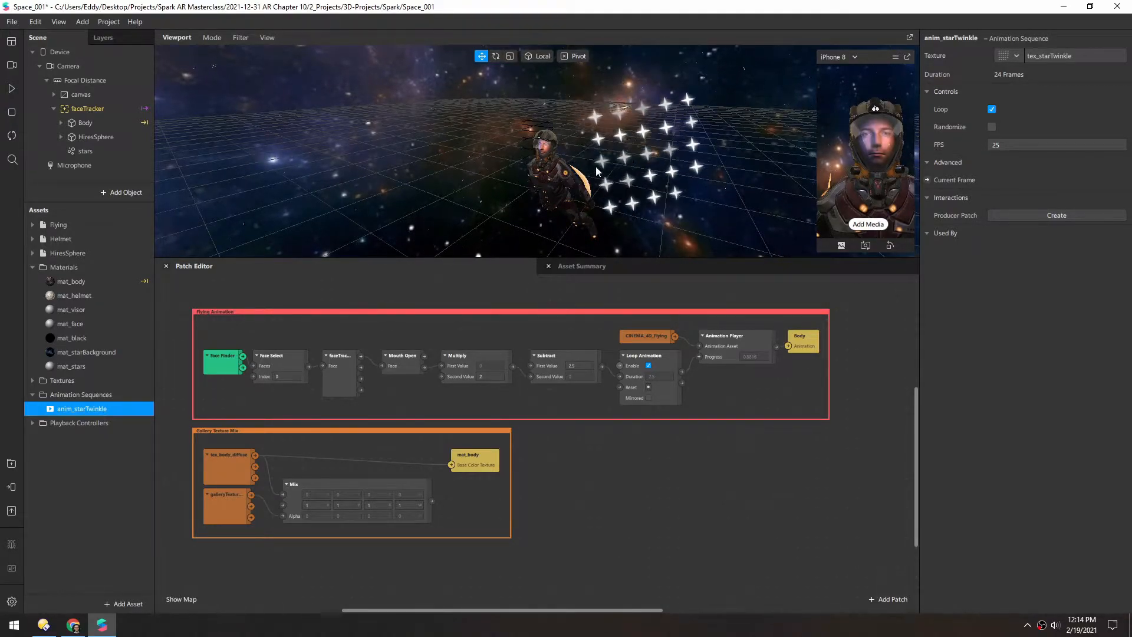
pyautogui.doubleClick(1004, 145)
pyautogui.write('12')
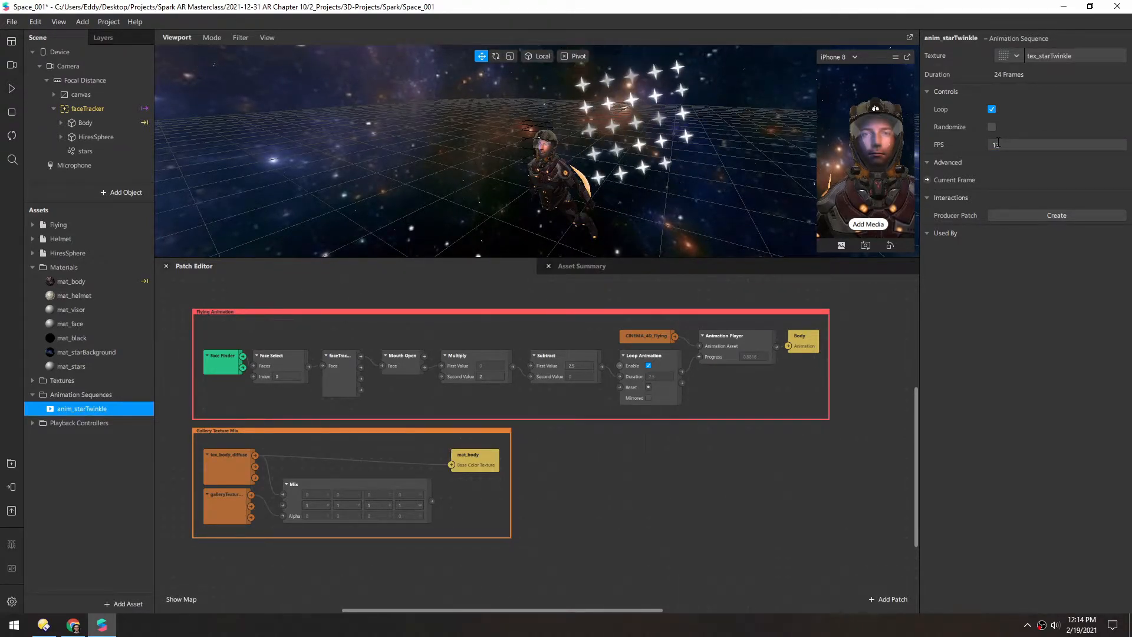
# Assign the anim_starTwinkle animation sequence as the diffuse texture of the mat_stars material.
pyautogui.click(49, 367)
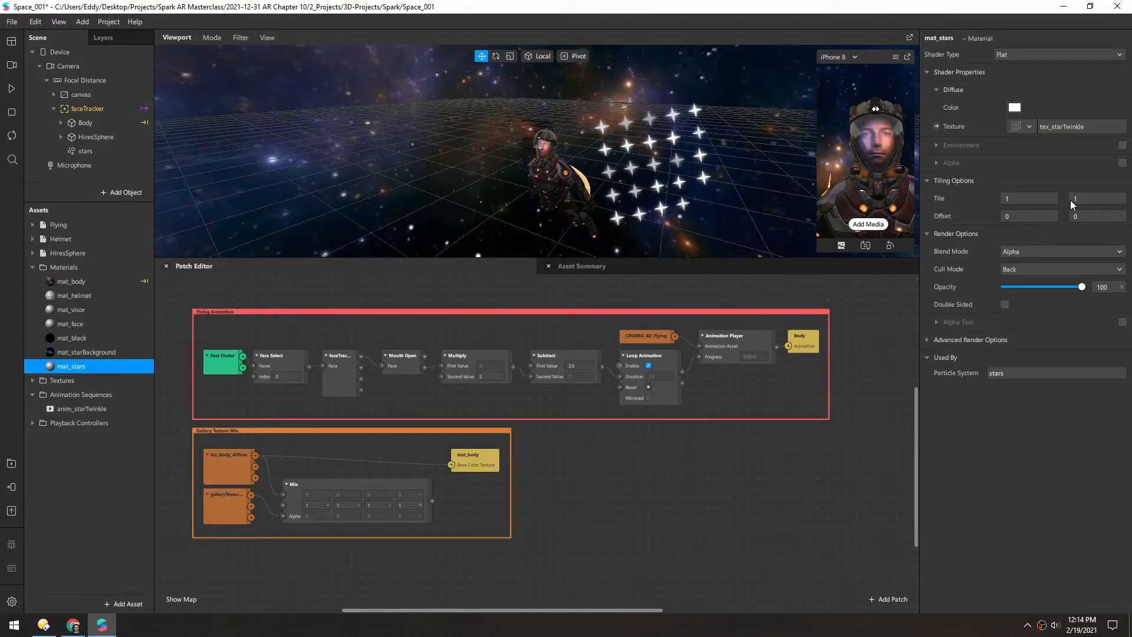
pyautogui.click(1030, 125)
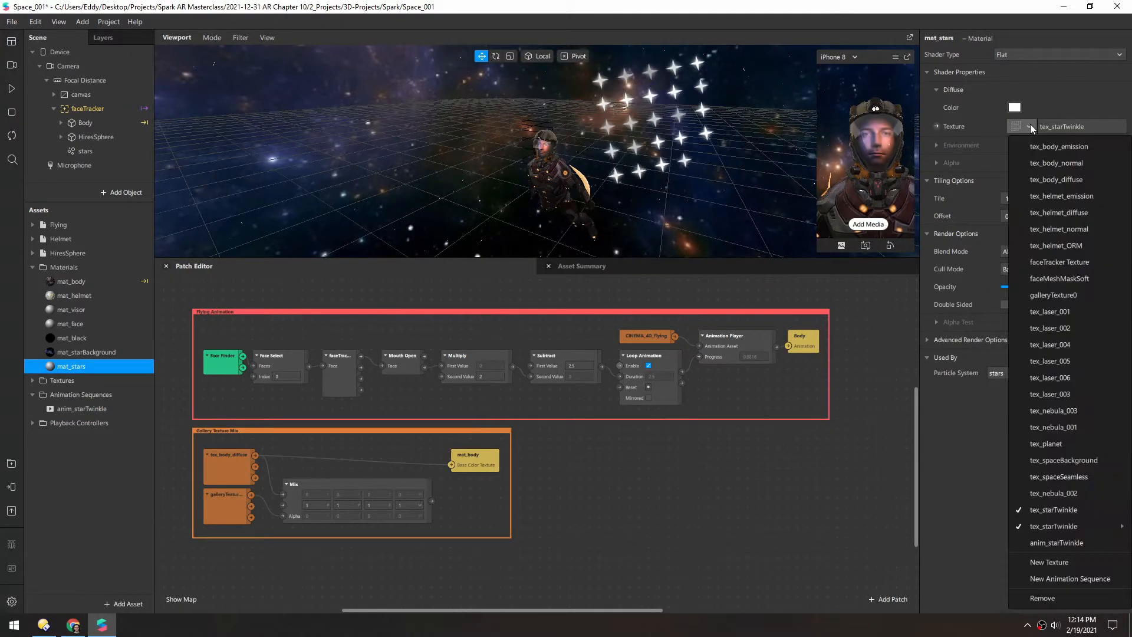
pyautogui.click(1064, 541)
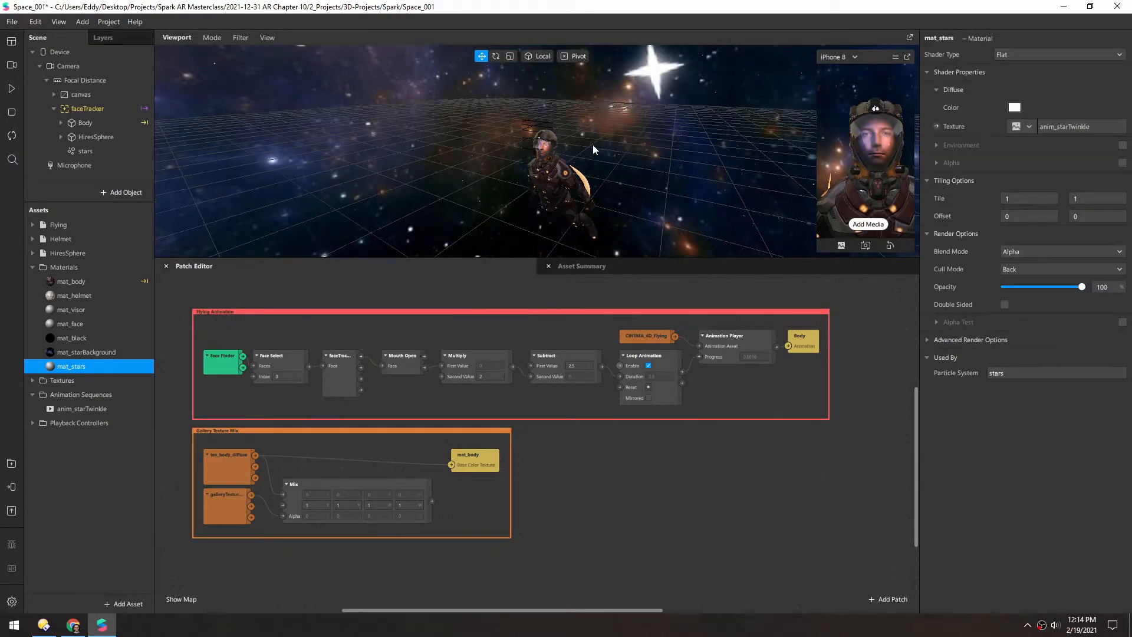
# Resume the simulation and set the stars particle system's particle scale to 0.1.
pyautogui.click(11, 88)
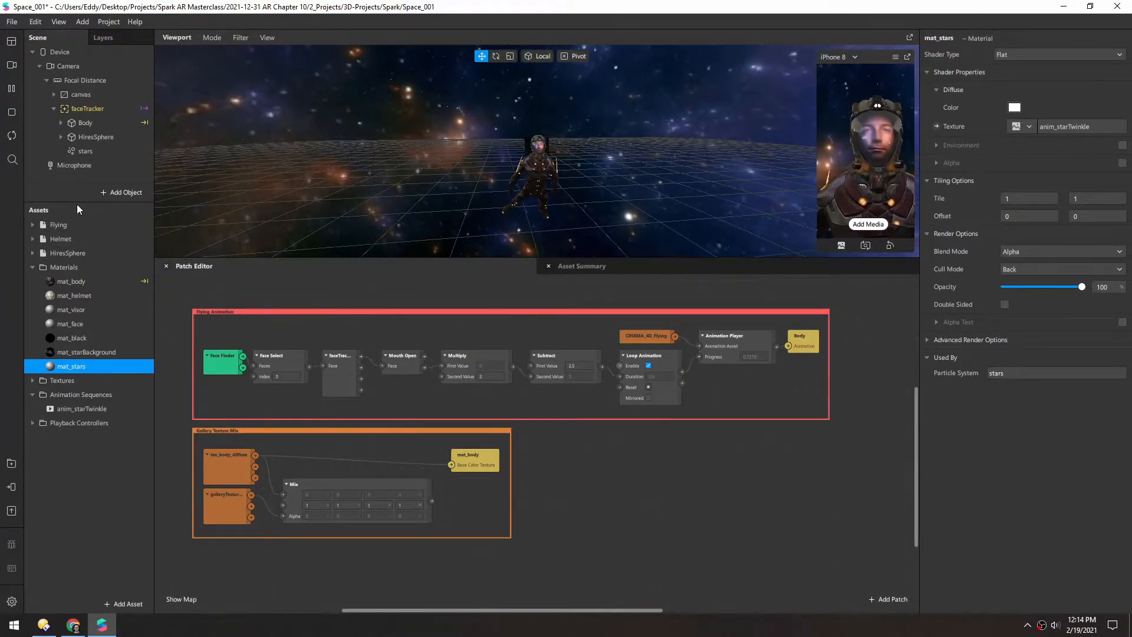
pyautogui.moveTo(76, 202); pyautogui.dragTo(77, 303)
pyautogui.click(72, 152)
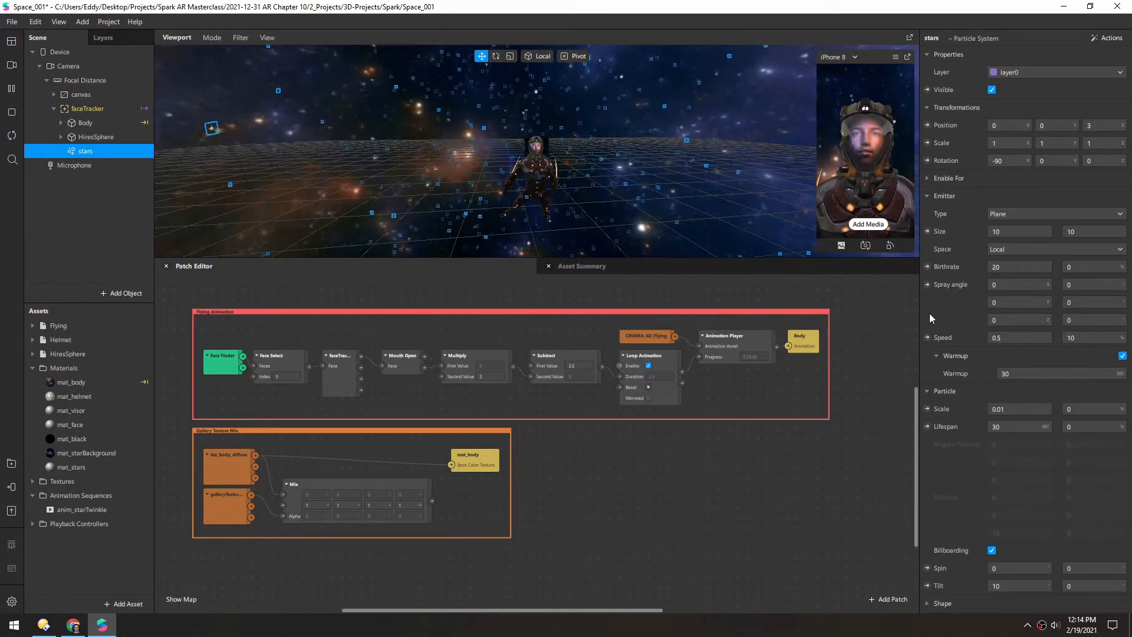
pyautogui.click(1005, 409)
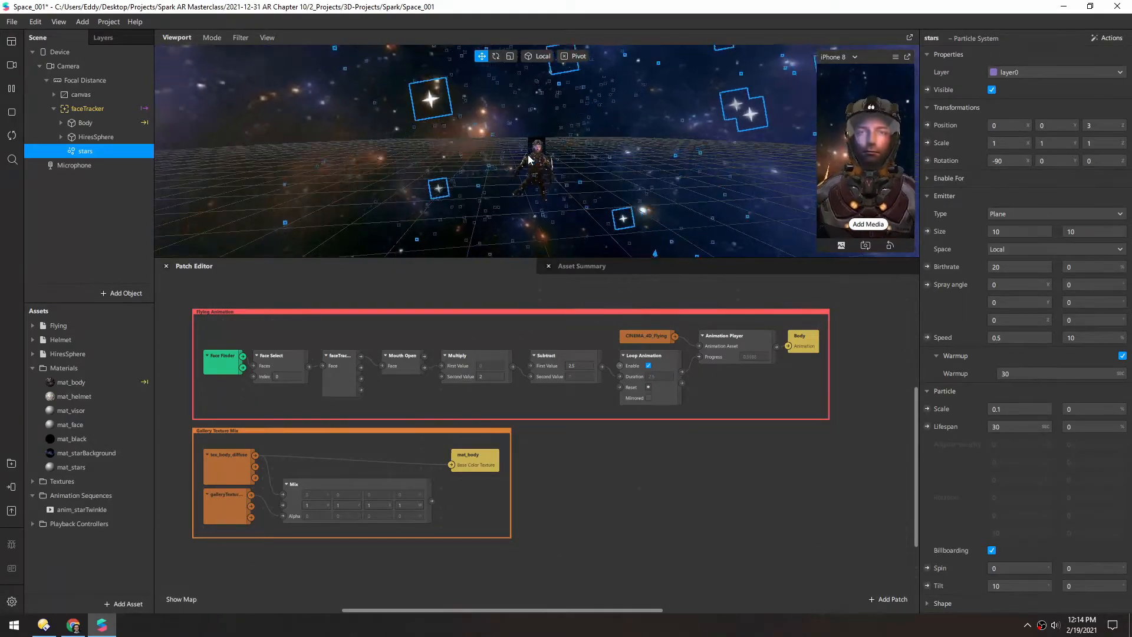
# Set the stars particle system's particle scale to 0.5.
pyautogui.click(1024, 408)
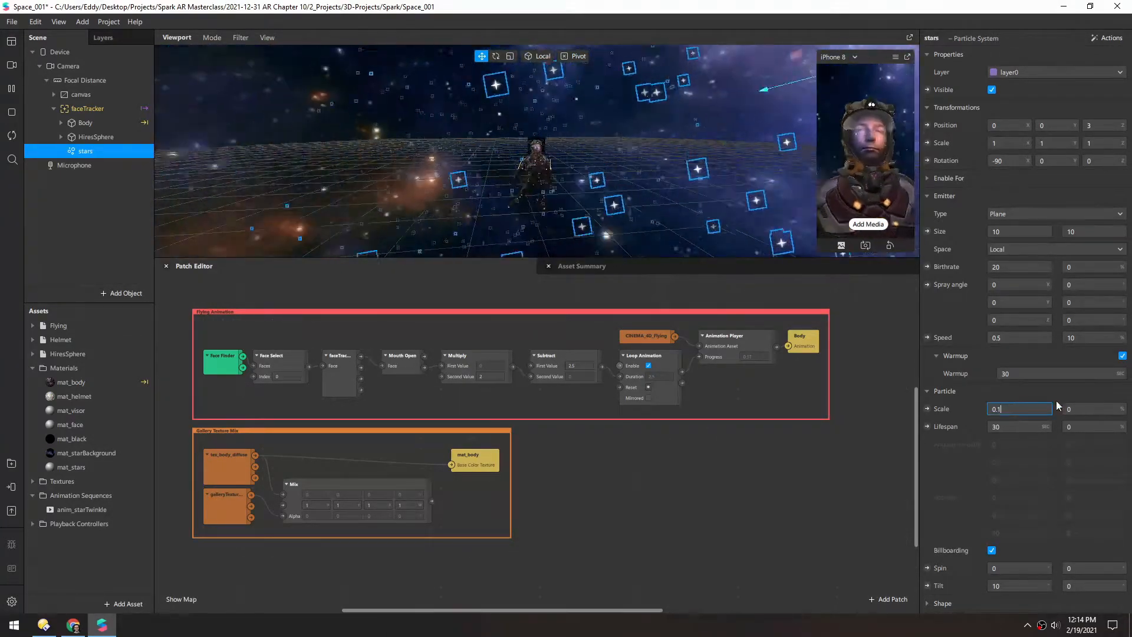
pyautogui.press('BackSpace')
pyautogui.write('5')
pyautogui.press('Return')
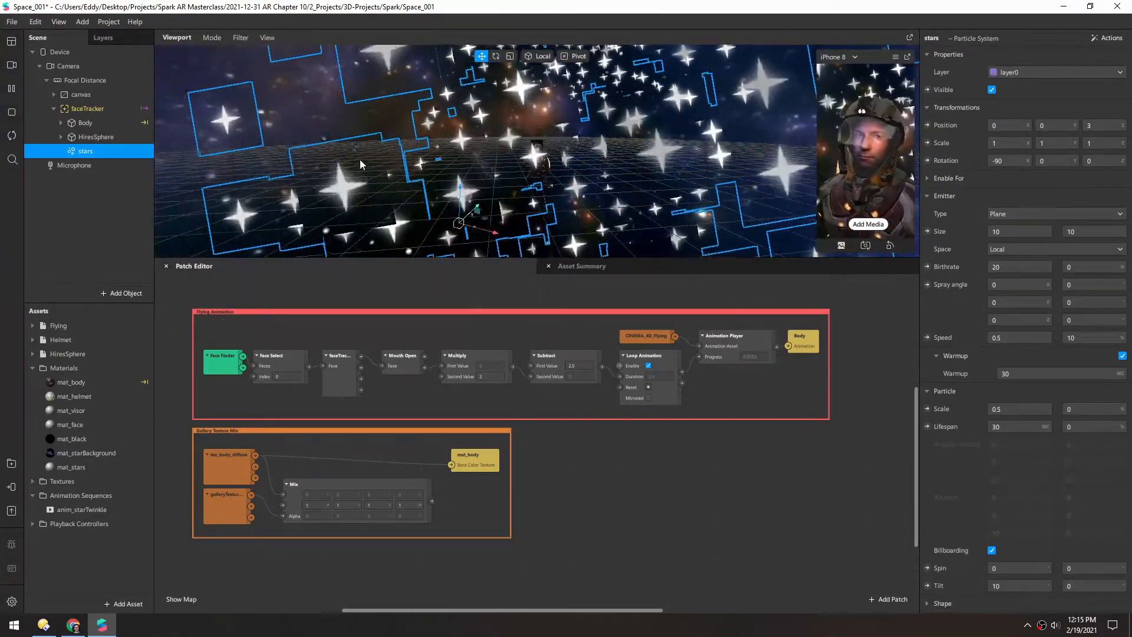
# On the mat_stars material, enable Alpha Test with a cutoff of 0 and turn off Write to Depth Buffer.
pyautogui.click(53, 468)
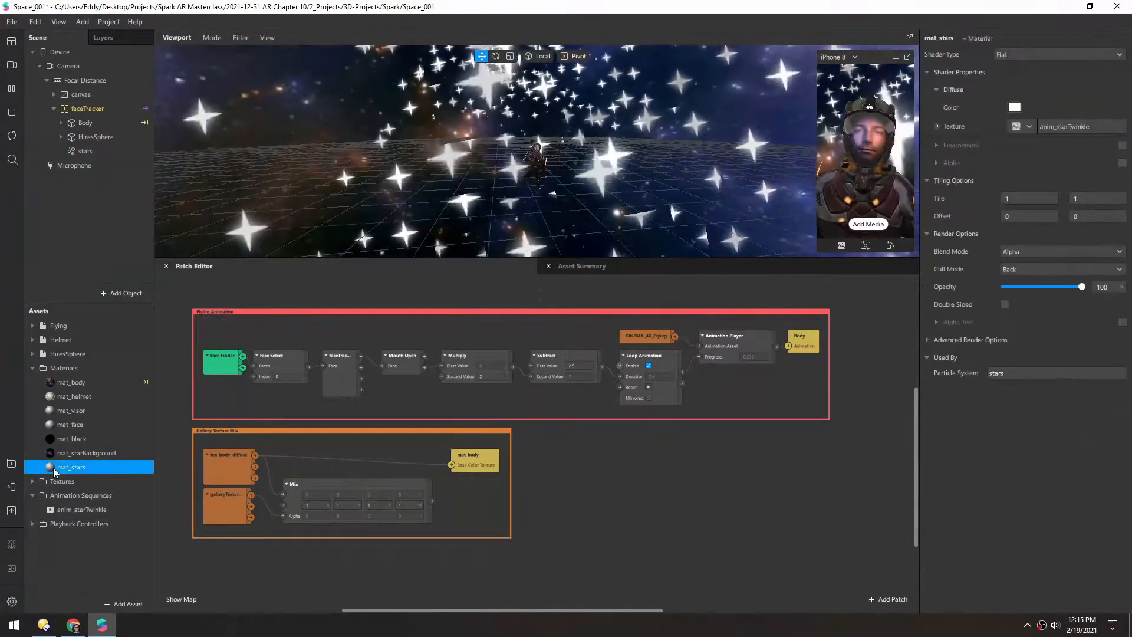
pyautogui.click(1122, 322)
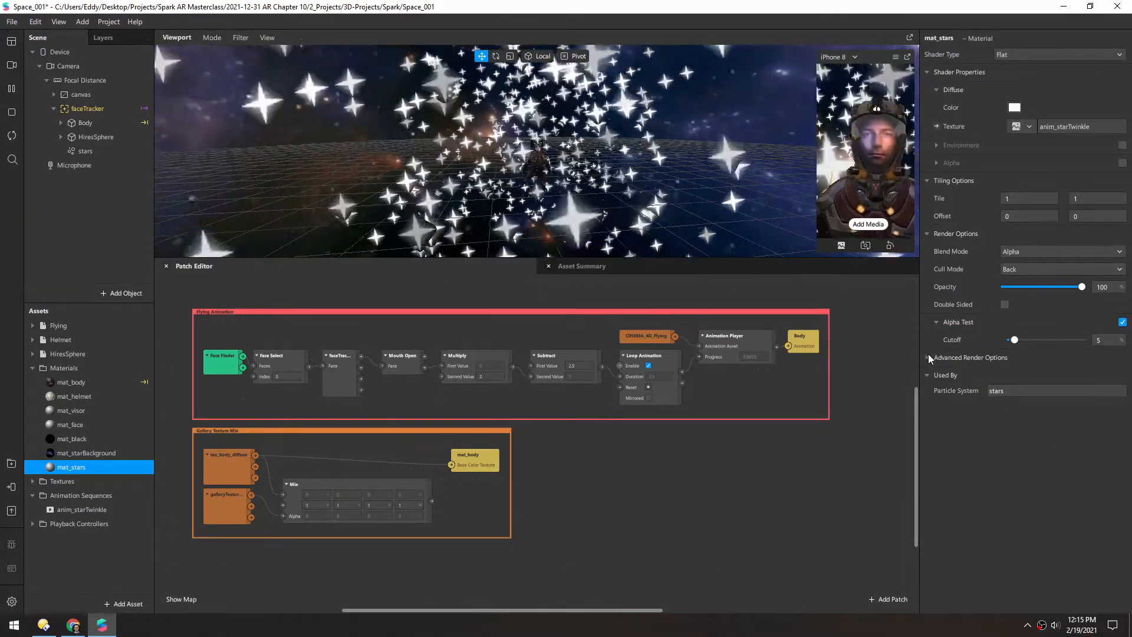
pyautogui.click(928, 357)
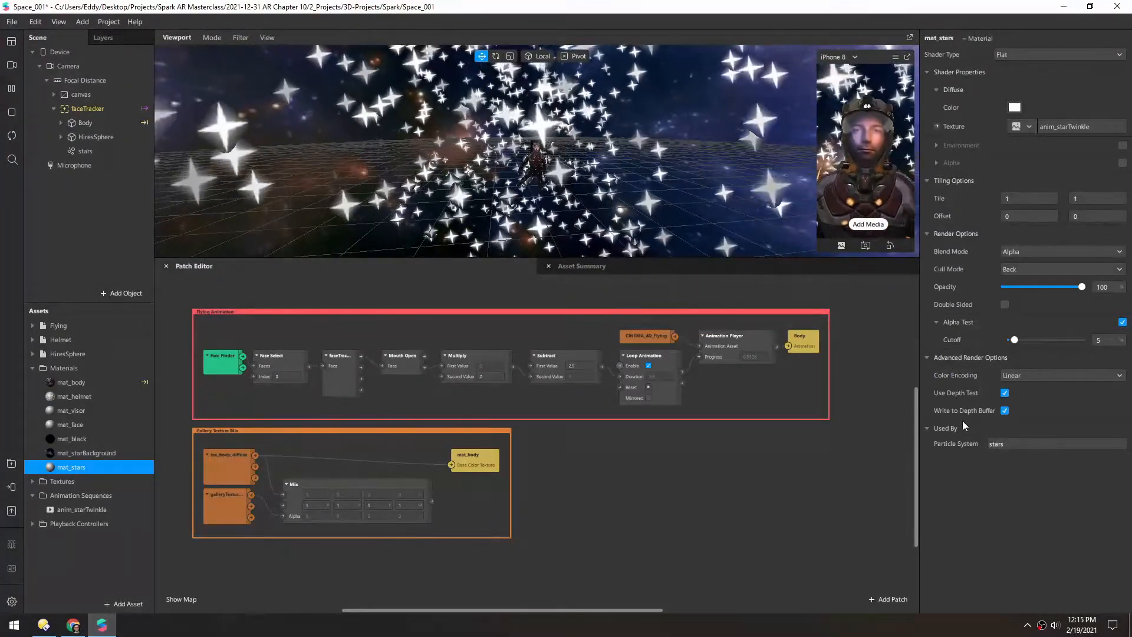
pyautogui.click(1004, 411)
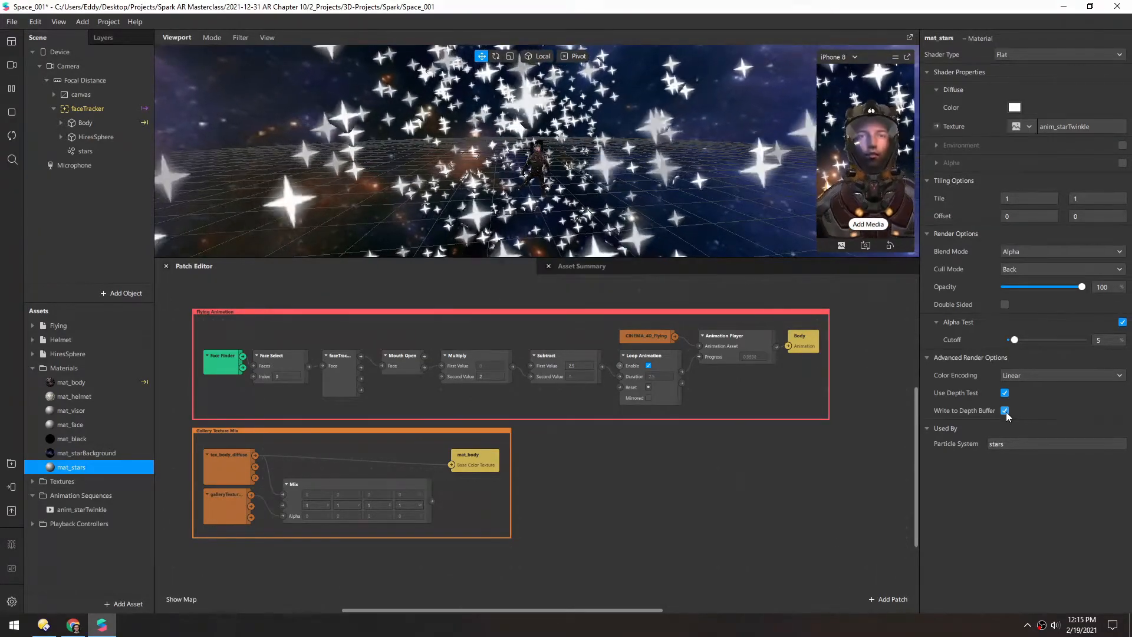
pyautogui.click(1004, 410)
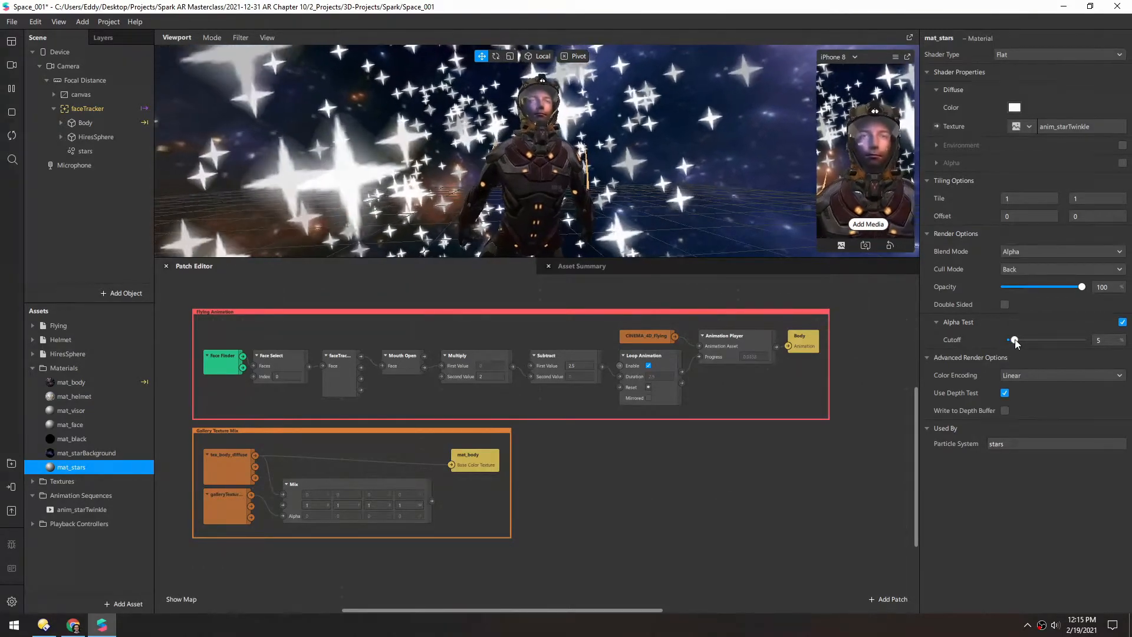
pyautogui.moveTo(1015, 342); pyautogui.dragTo(1010, 340)
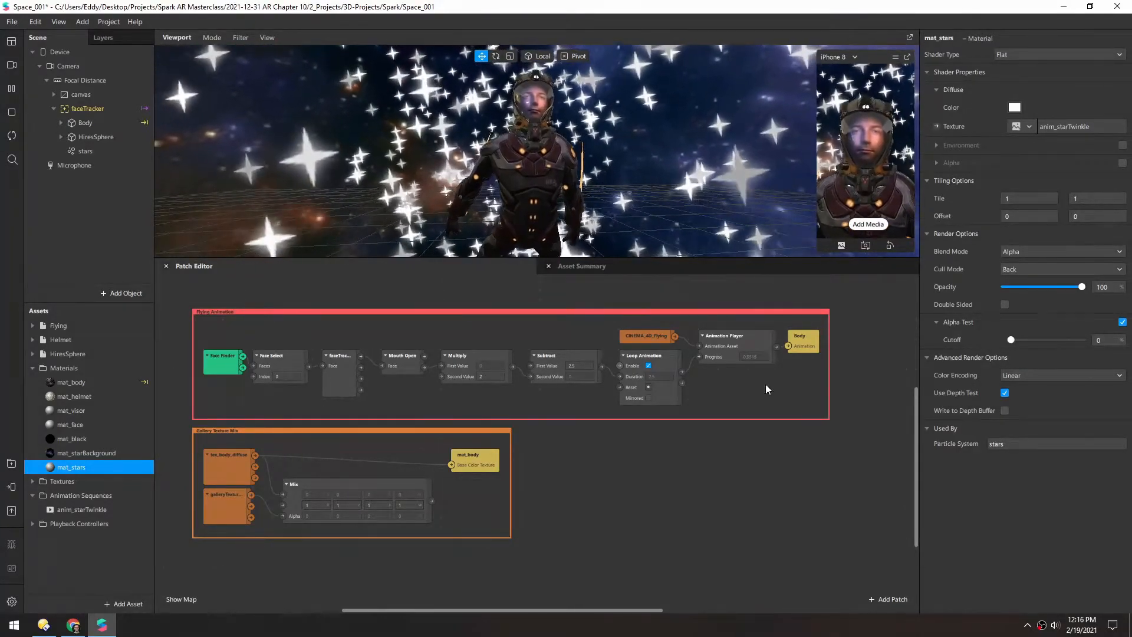
# Set the stars particle system's tilt to 0 and deselect it.
pyautogui.click(75, 152)
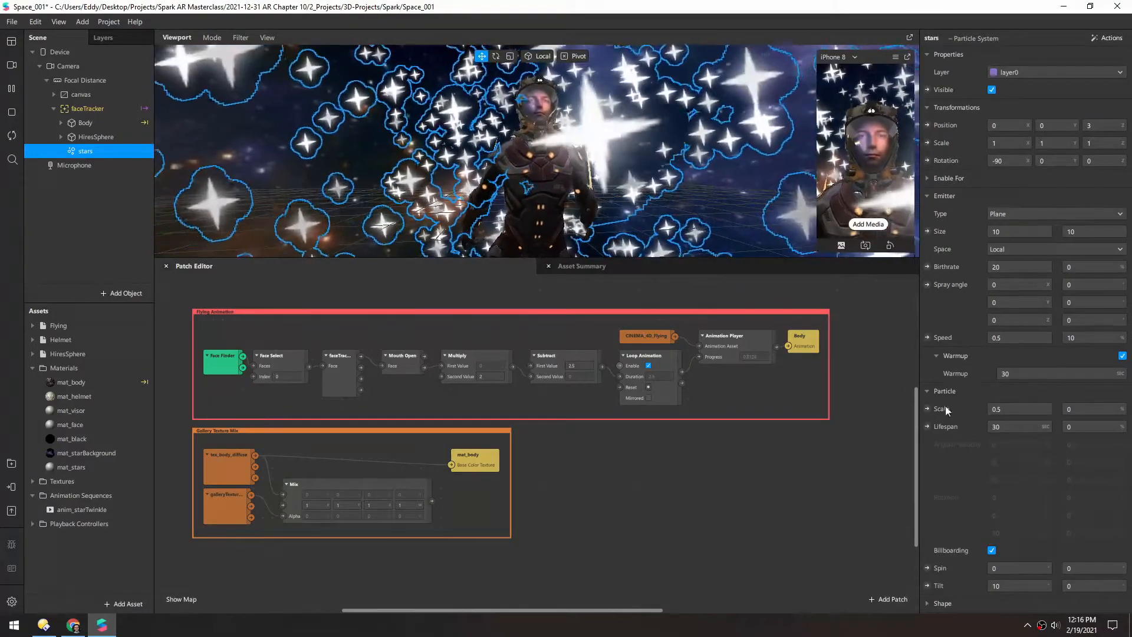
pyautogui.click(1022, 586)
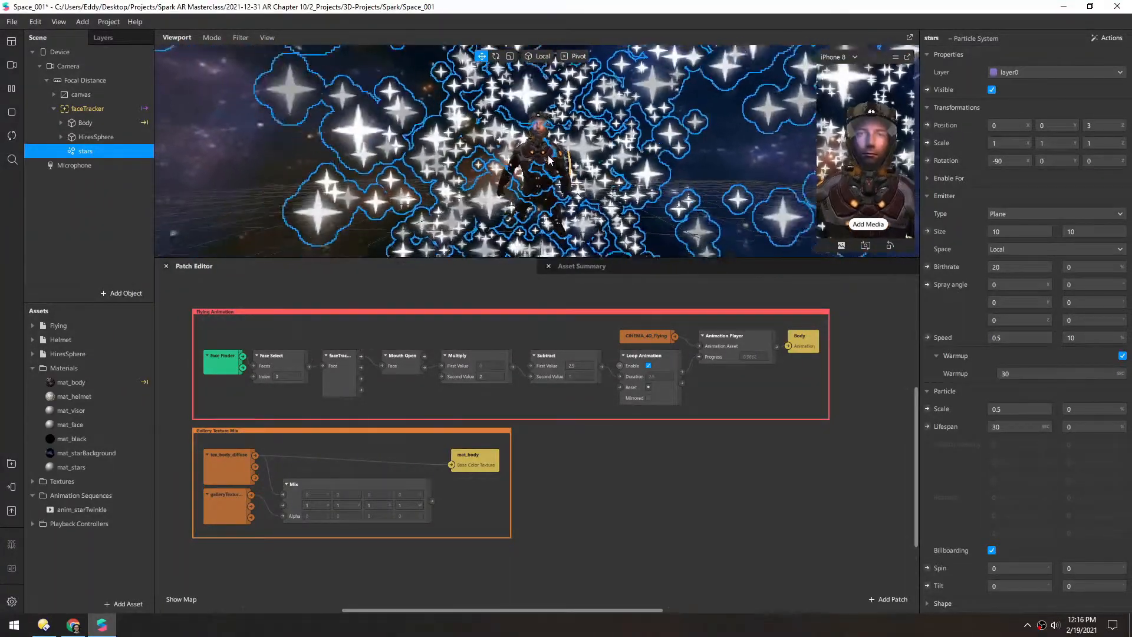
pyautogui.click(124, 233)
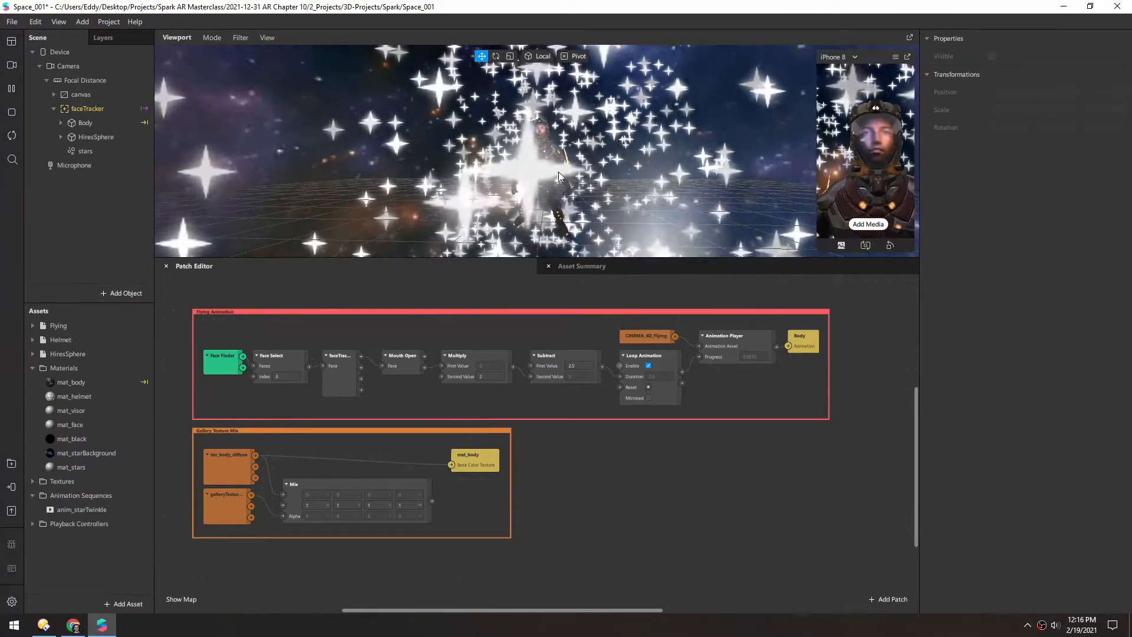
# Reduce the stars particle system's particle scale to 0.1 and clear the selection.
pyautogui.click(82, 151)
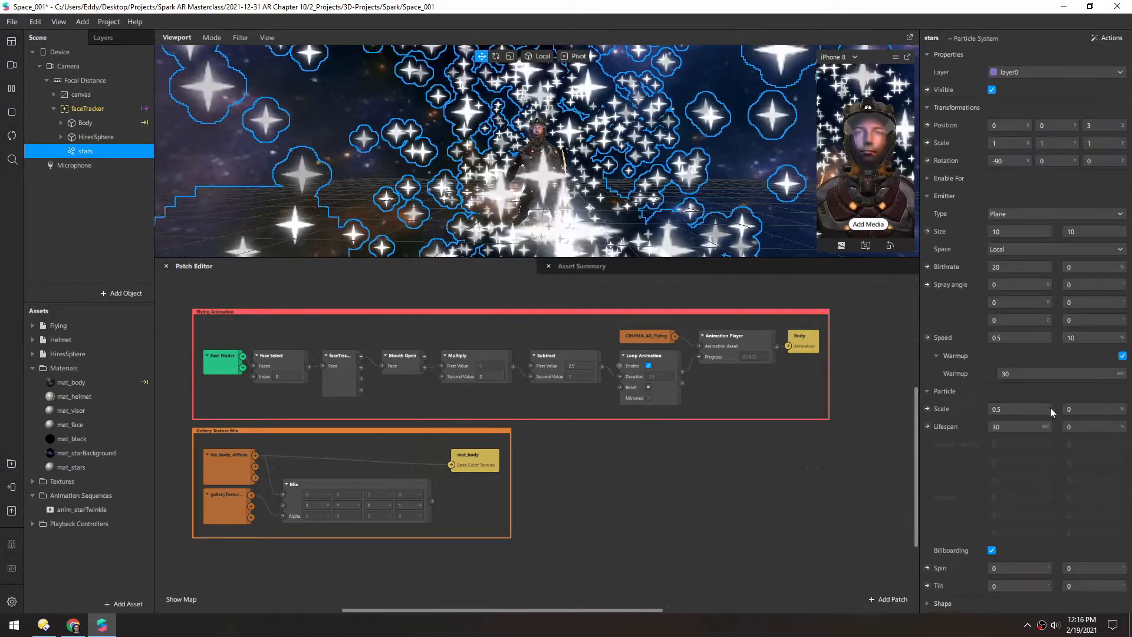
pyautogui.press('BackSpace')
pyautogui.write('1')
pyautogui.press('Return')
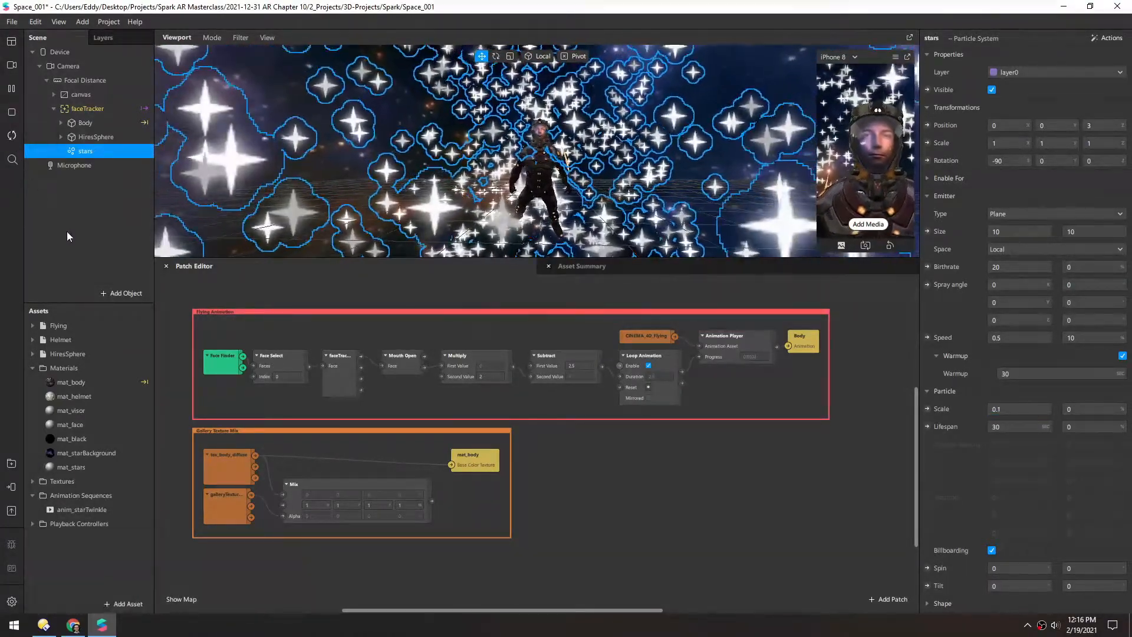
pyautogui.click(68, 232)
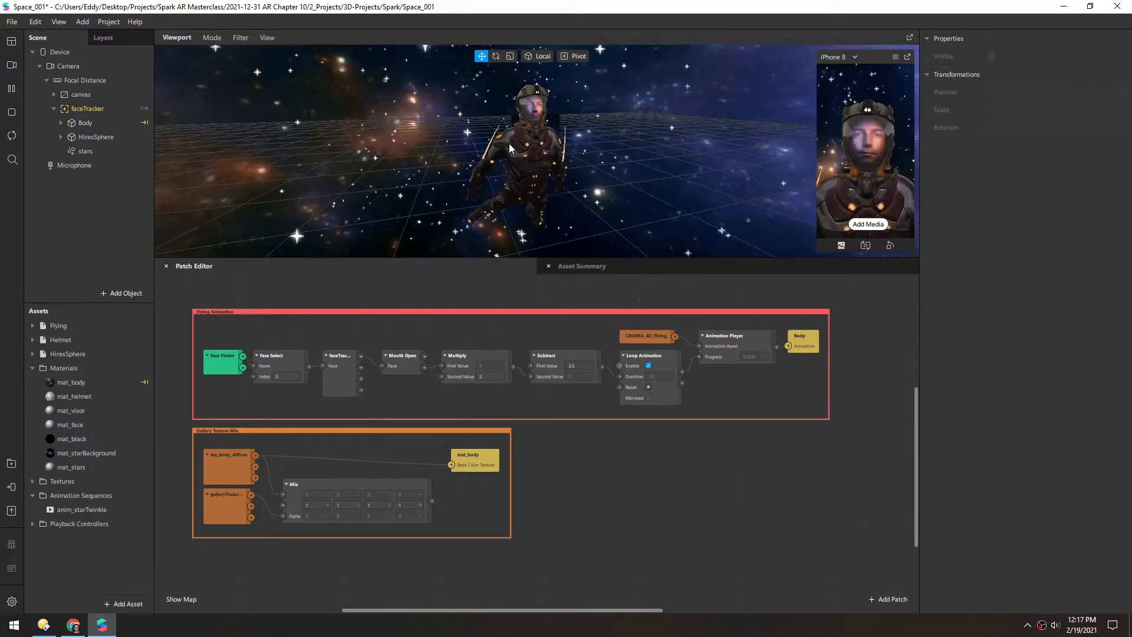
# Enlarge the device preview to examine the twinkling stars around the astronaut, and dock it back in the viewport.
pyautogui.moveTo(875, 57); pyautogui.dragTo(805, 63)
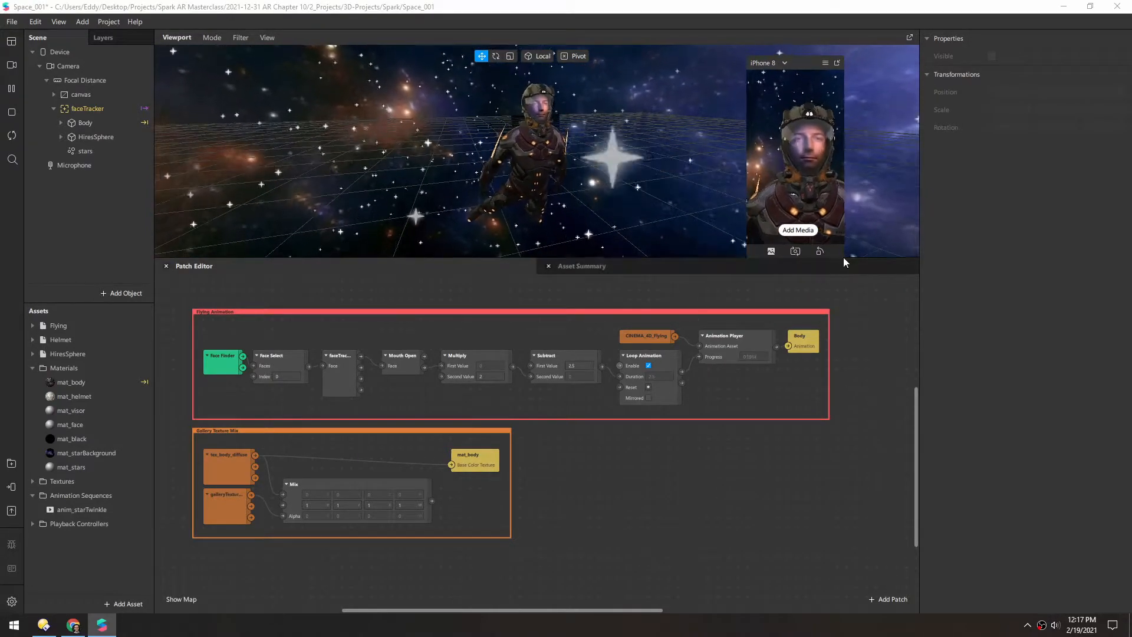
pyautogui.moveTo(843, 254); pyautogui.dragTo(1051, 254)
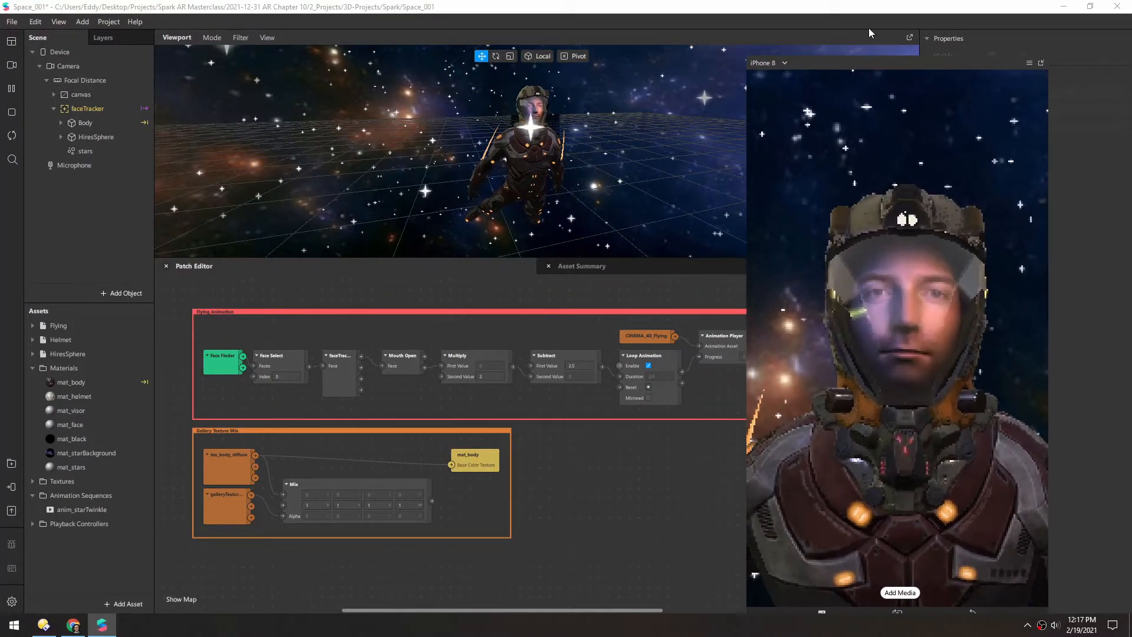
pyautogui.moveTo(888, 54); pyautogui.dragTo(894, 32)
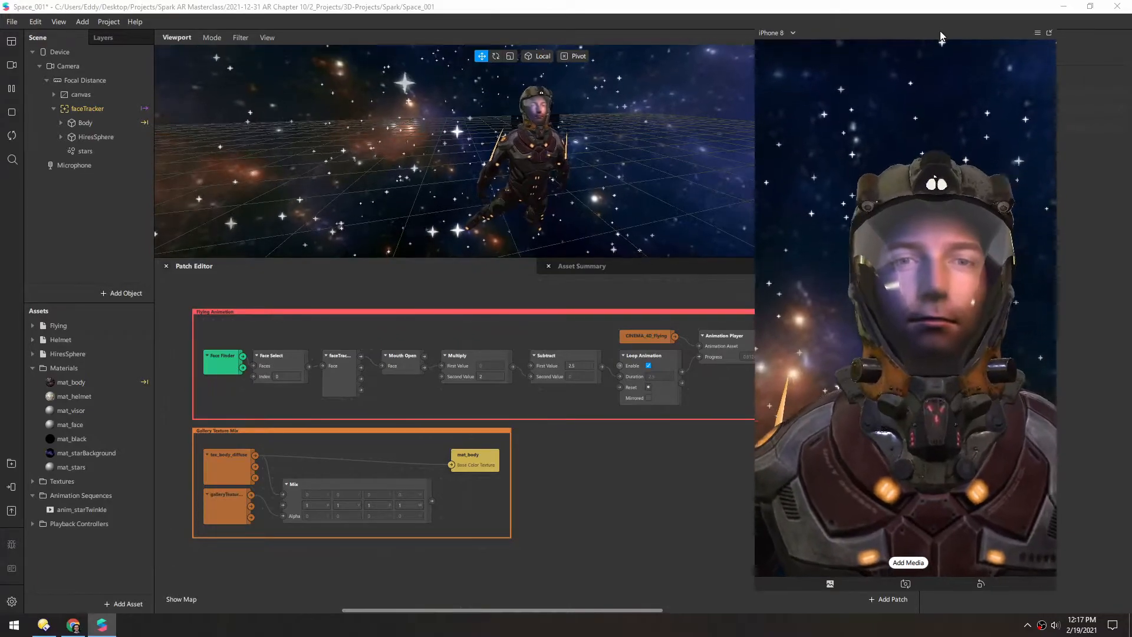
pyautogui.moveTo(940, 31); pyautogui.dragTo(790, 30)
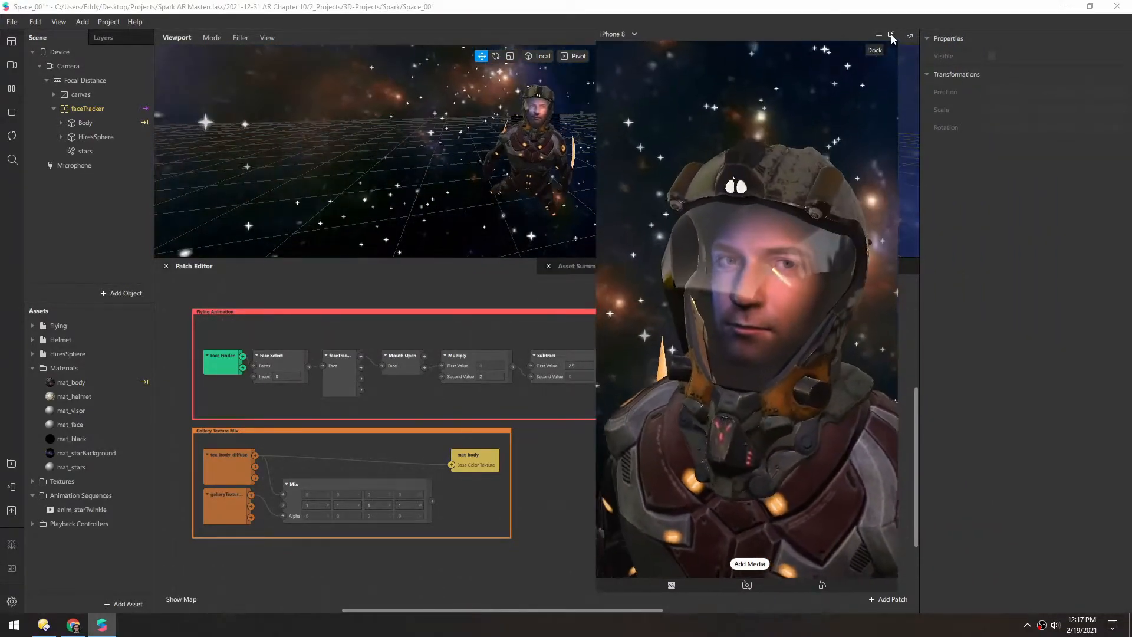
pyautogui.click(890, 33)
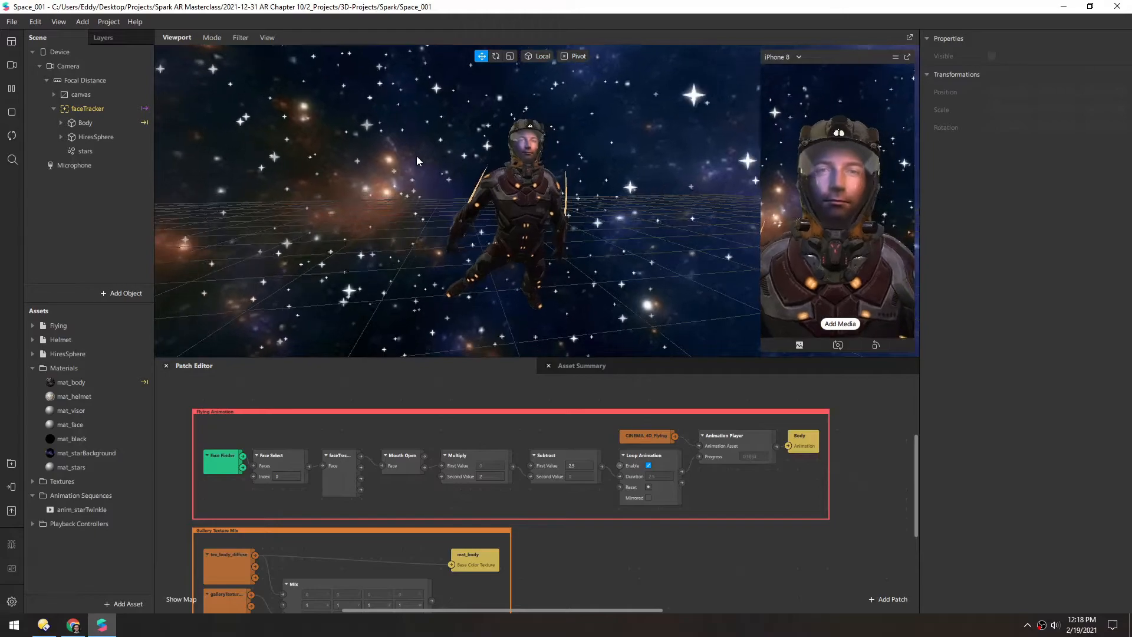
# Rename both the HiresSphere object under faceTracker and its child mesh to Sky.
pyautogui.doubleClick(94, 139)
pyautogui.write('sky')
pyautogui.press('Return')
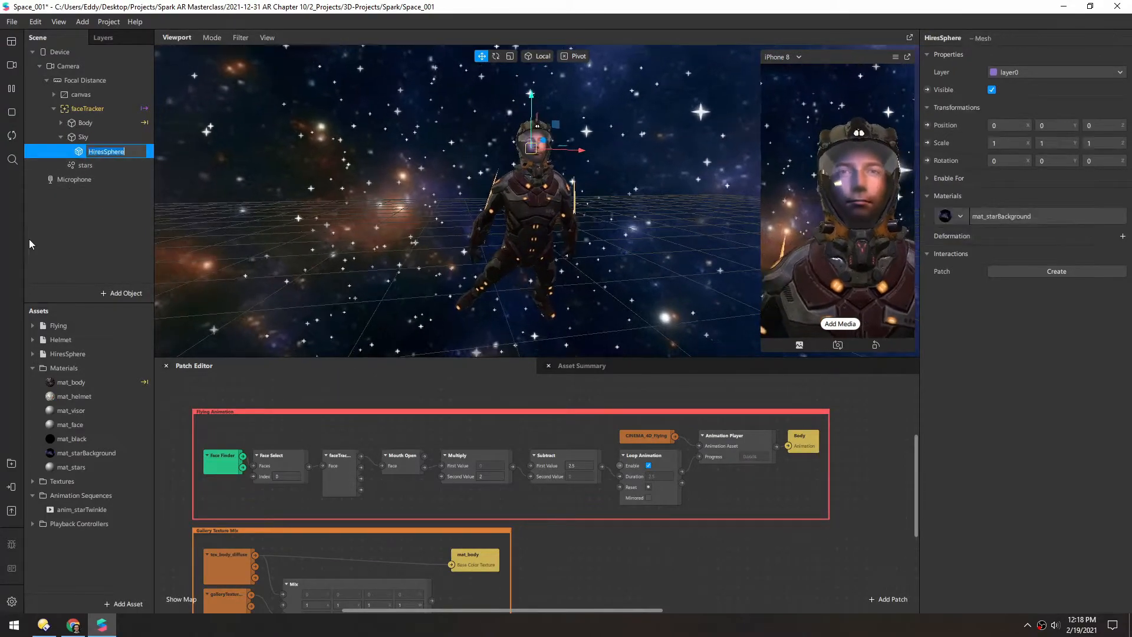
pyautogui.write('Sky')
pyautogui.press('Return')
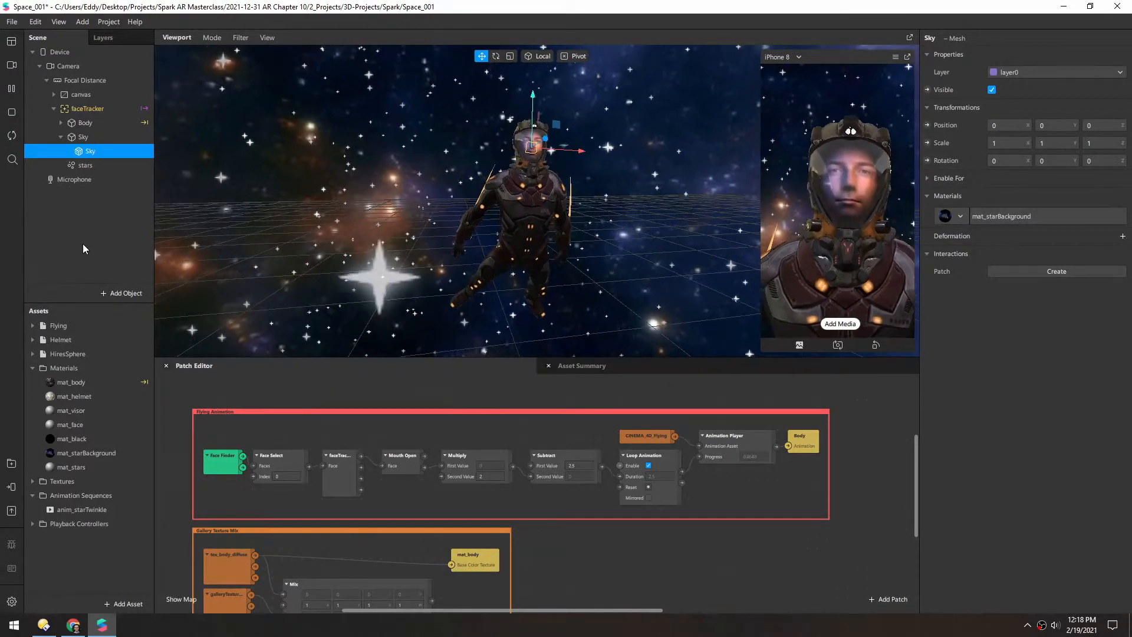
# Set the horizontal tiling of the Sky mesh's mat_starBackground material to 2.
pyautogui.click(984, 218)
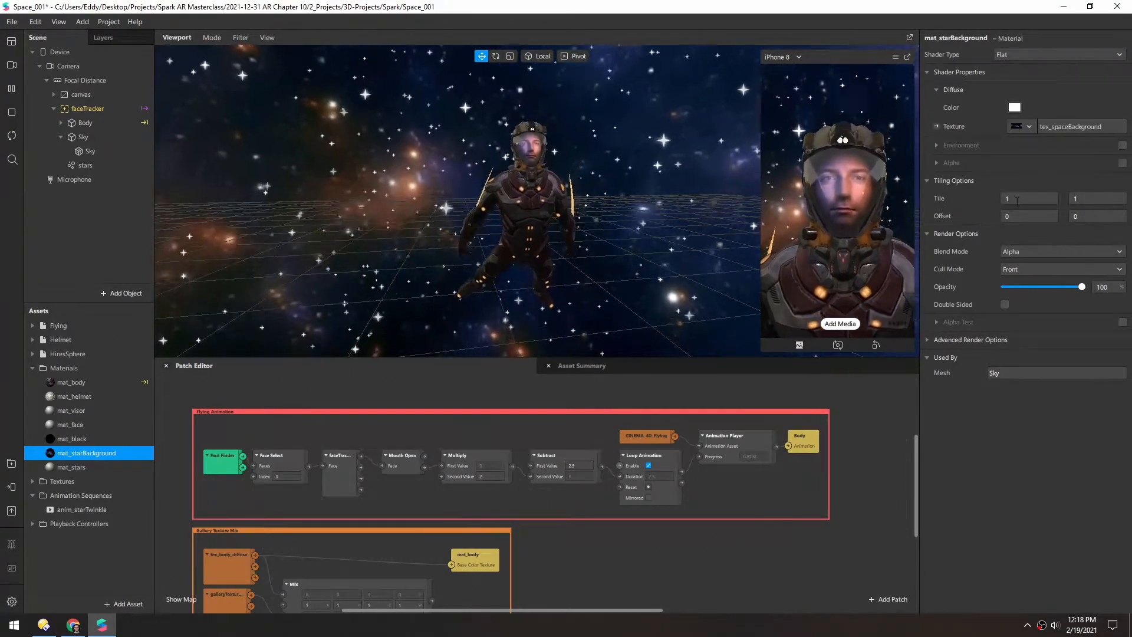
pyautogui.click(1005, 198)
pyautogui.write('2')
pyautogui.press('Return')
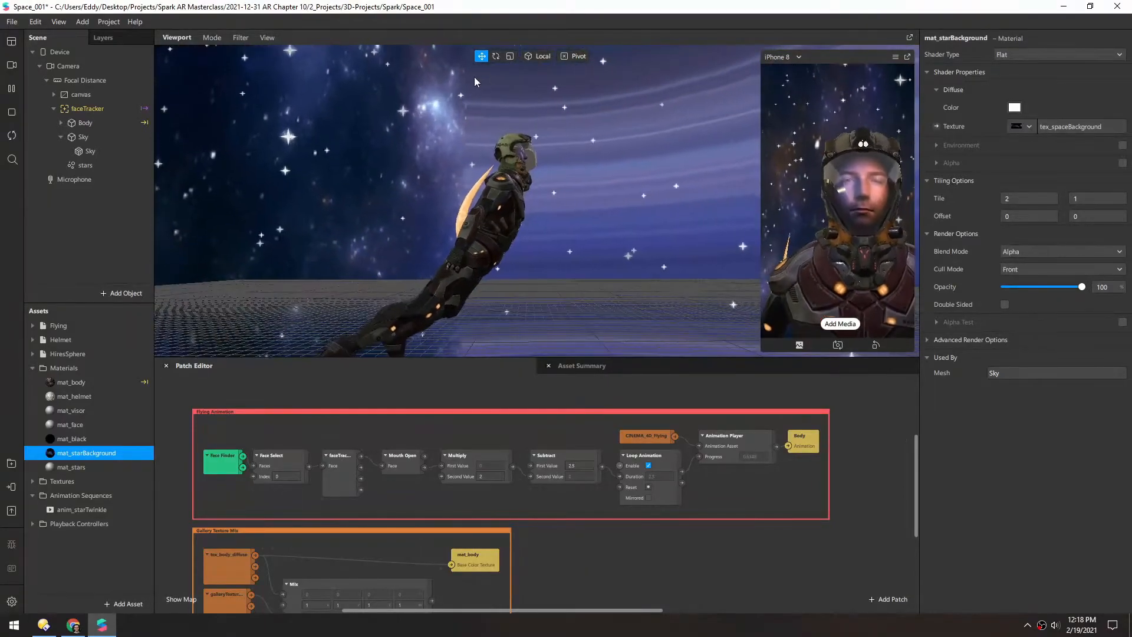
# Set both the U and V tiling modes of the tex_spaceBackground texture to Repeat.
pyautogui.keyDown('alt'); pyautogui.moveTo(482, 207); pyautogui.dragTo(442, 176); pyautogui.keyUp('alt')
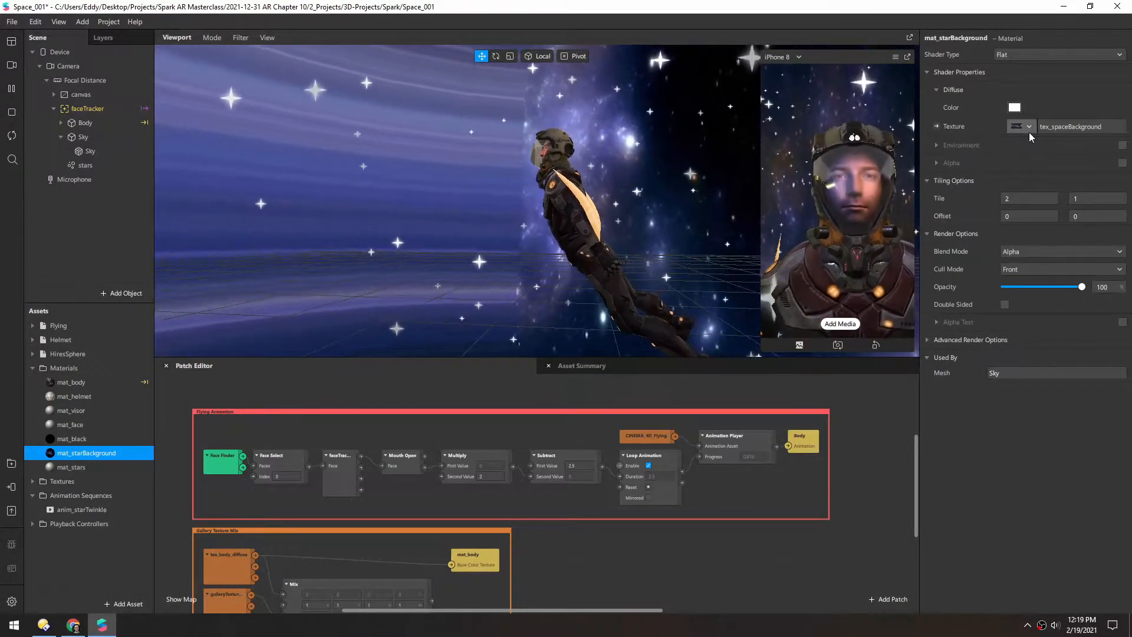
pyautogui.click(1052, 127)
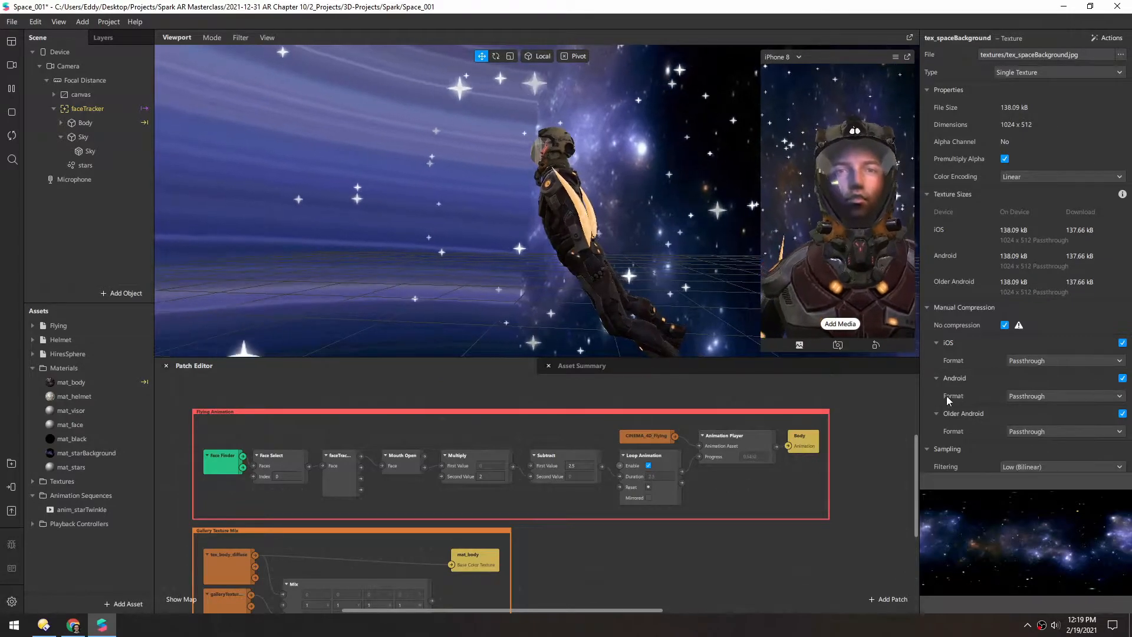
pyautogui.scroll(-3, 943, 398)
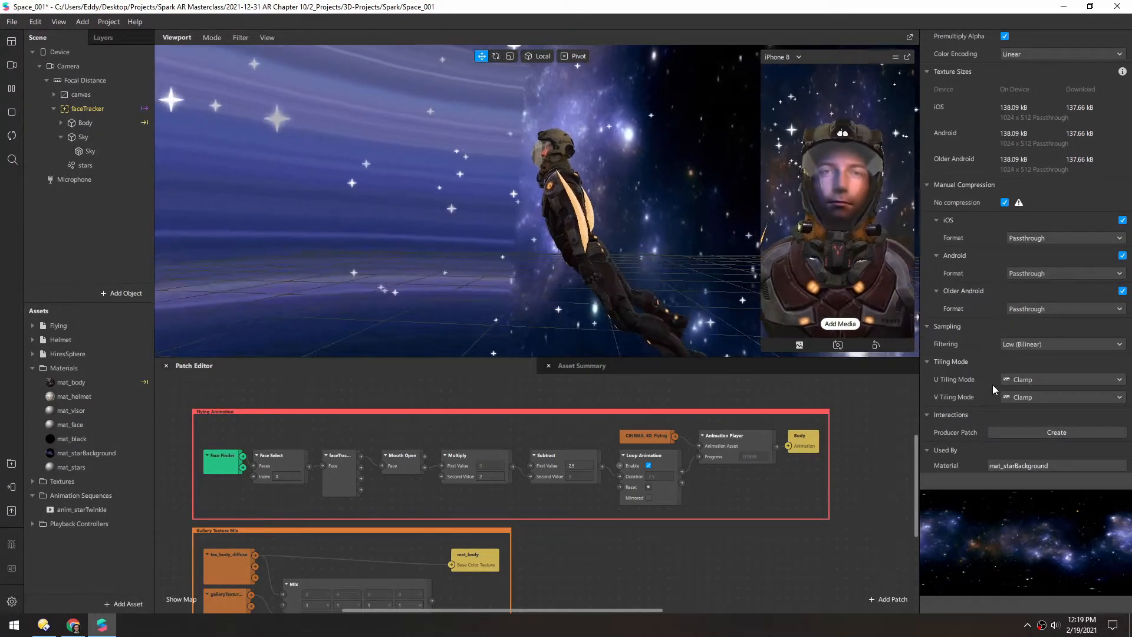
pyautogui.click(1024, 380)
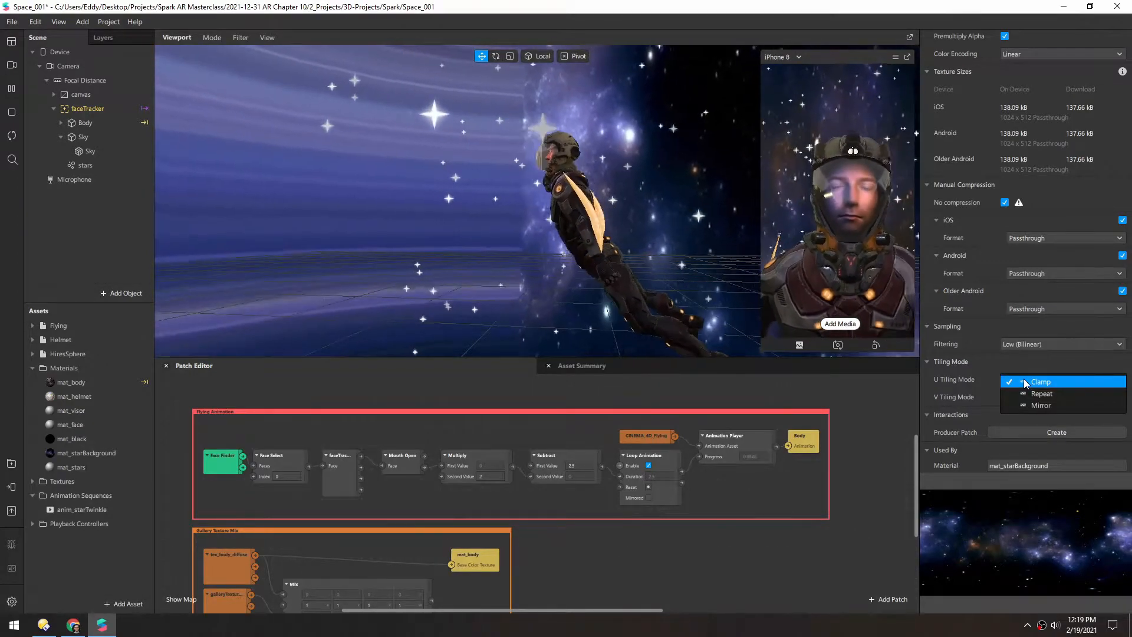
pyautogui.click(1041, 393)
pyautogui.scroll(-1, 959, 407)
pyautogui.scroll(-2, 960, 407)
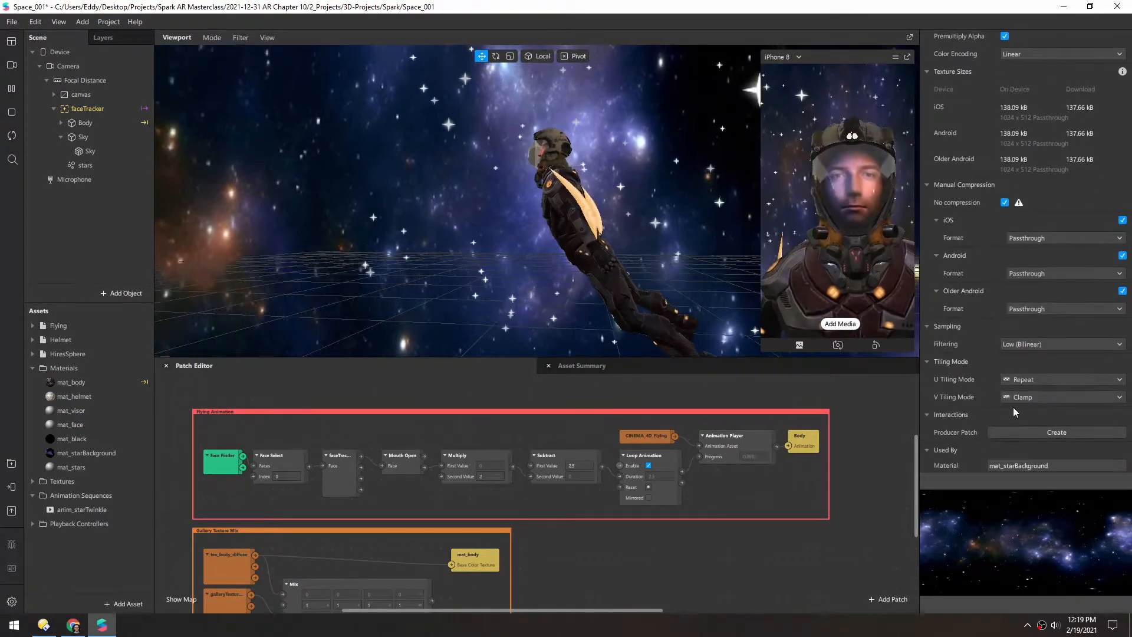
pyautogui.click(1037, 397)
pyautogui.click(1033, 412)
# Examine the tiled space background from the front and in an enlarged device preview, and dock the preview back.
pyautogui.moveTo(565, 228); pyautogui.dragTo(530, 193, button='right')
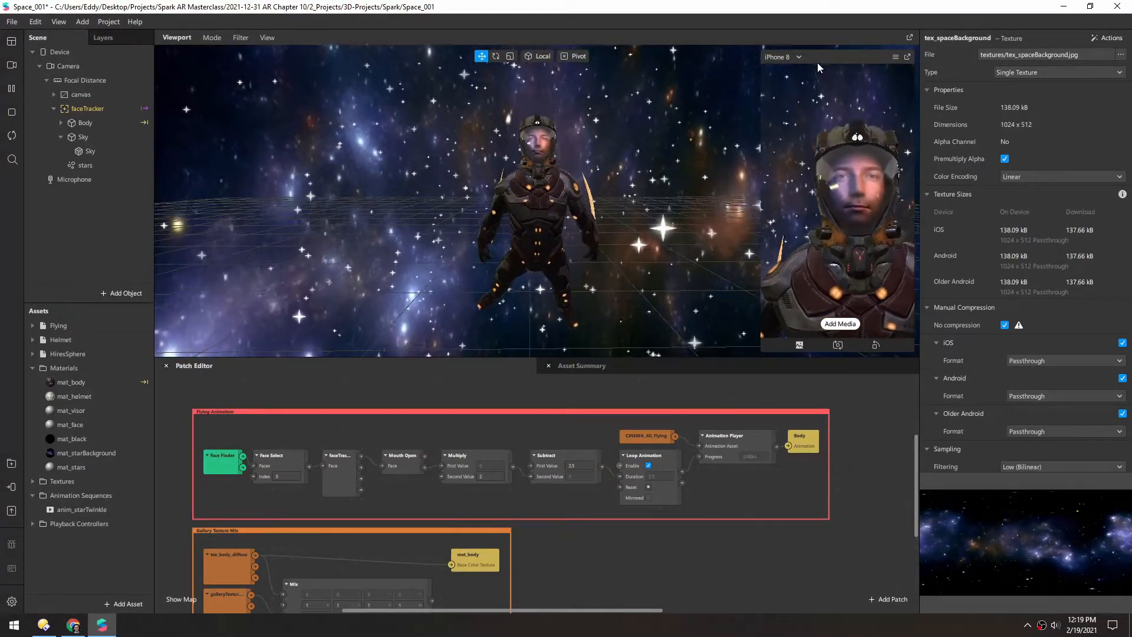
pyautogui.moveTo(818, 68); pyautogui.dragTo(850, 95)
pyautogui.moveTo(778, 381); pyautogui.dragTo(631, 616)
pyautogui.moveTo(741, 81); pyautogui.dragTo(795, 35)
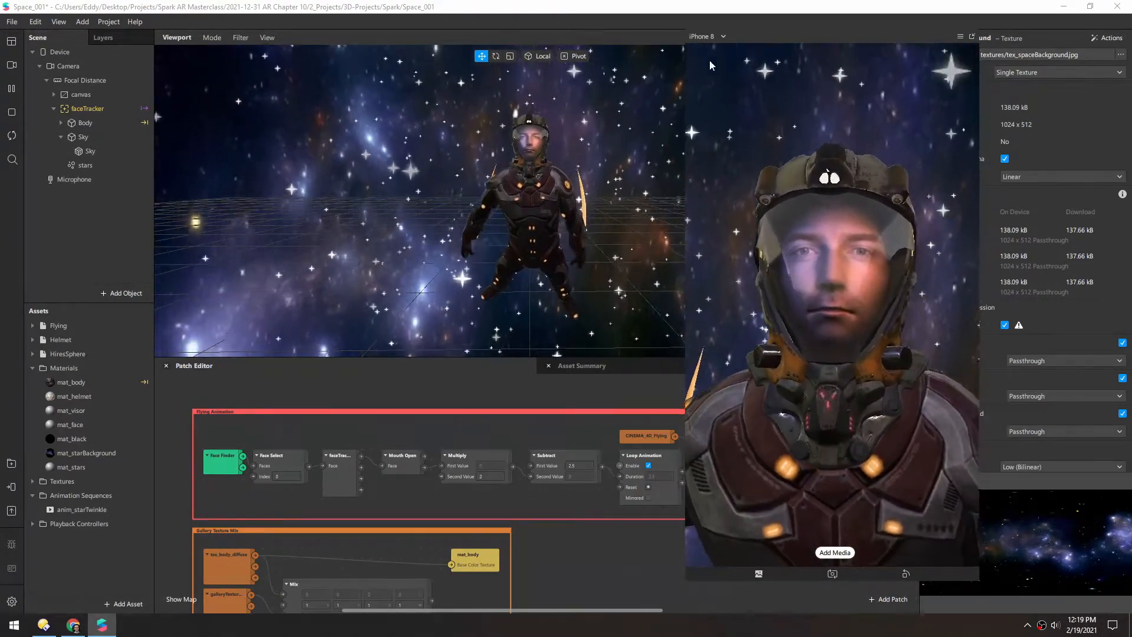
pyautogui.moveTo(771, 35); pyautogui.dragTo(615, 57)
pyautogui.click(815, 58)
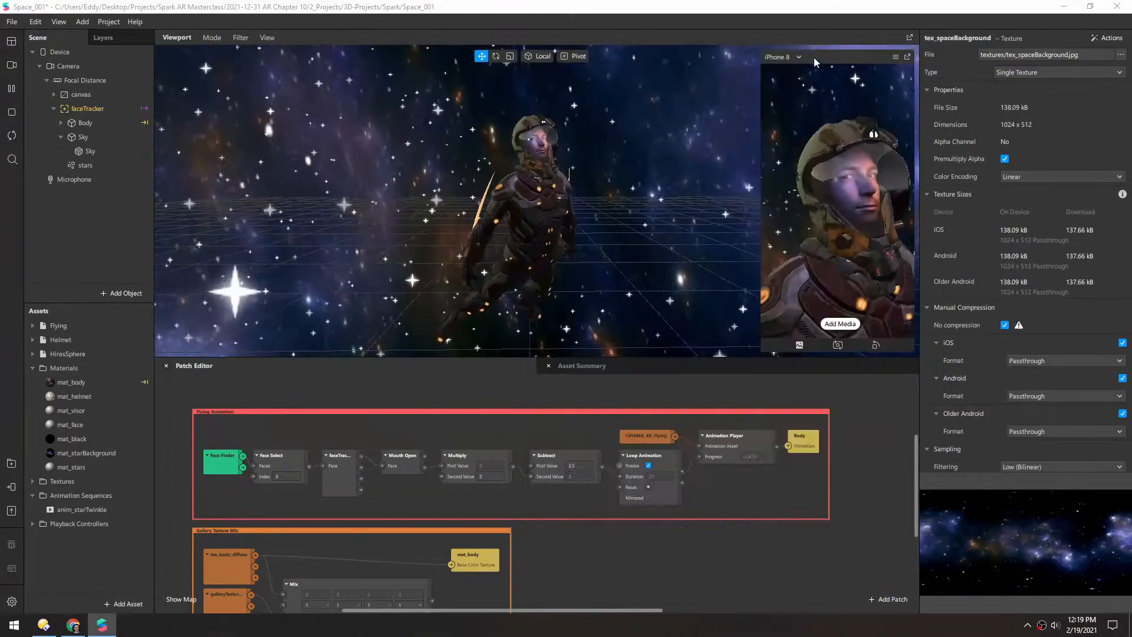
# Review the Sky mesh's mat_starBackground material, and locate the tex_spaceBackground texture it uses among the project textures.
pyautogui.click(89, 151)
pyautogui.click(993, 217)
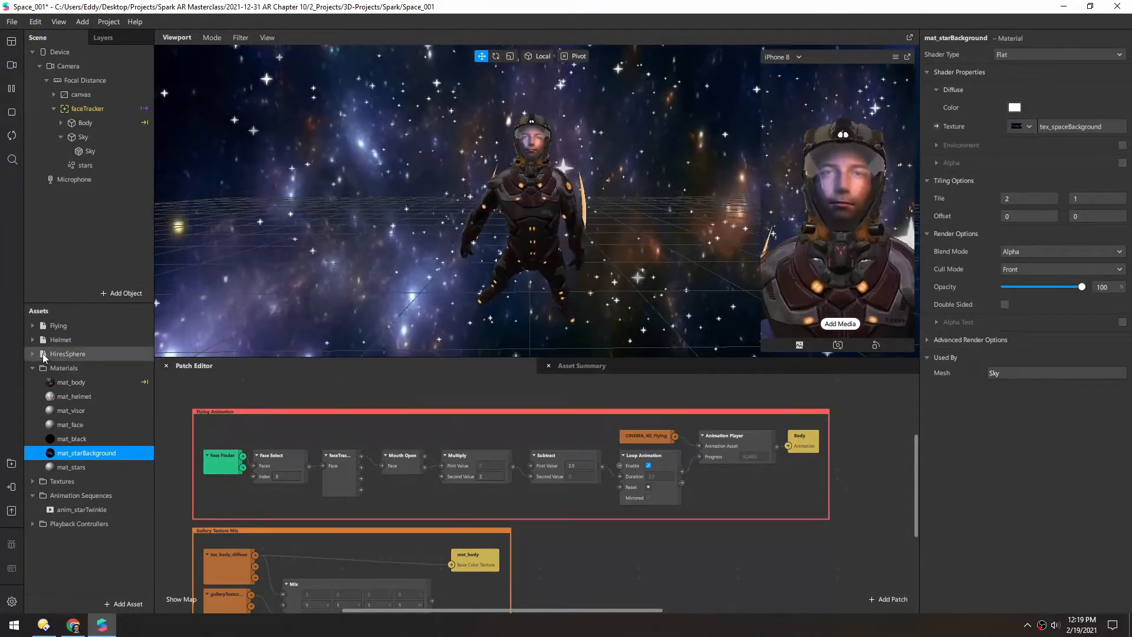
pyautogui.click(31, 482)
pyautogui.scroll(-5, 59, 448)
pyautogui.scroll(-3, 61, 448)
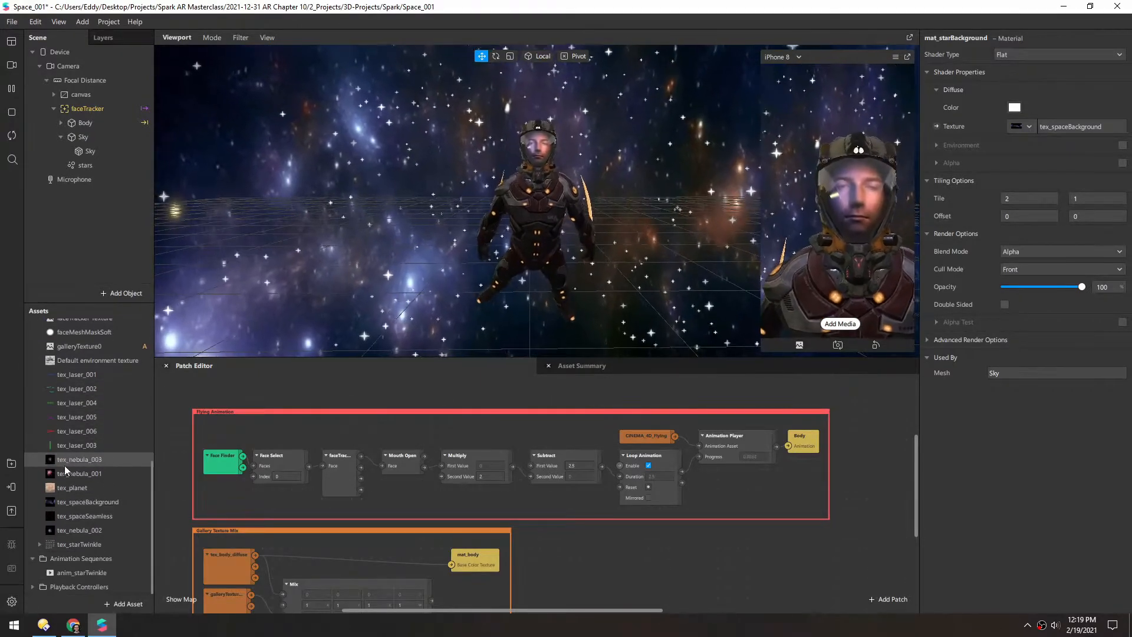
pyautogui.click(79, 501)
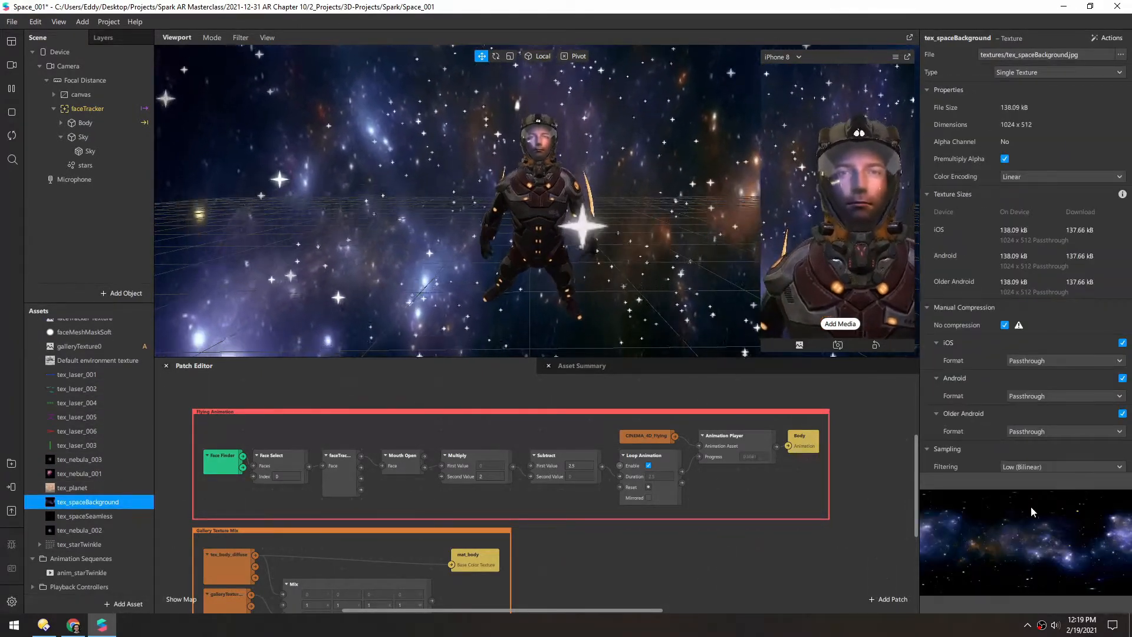
# Switch to the file manager, open tex_spaceBackground.jpg, inspect the stars near its upper edge, and return to Spark AR Studio.
pyautogui.click(44, 625)
pyautogui.doubleClick(763, 551)
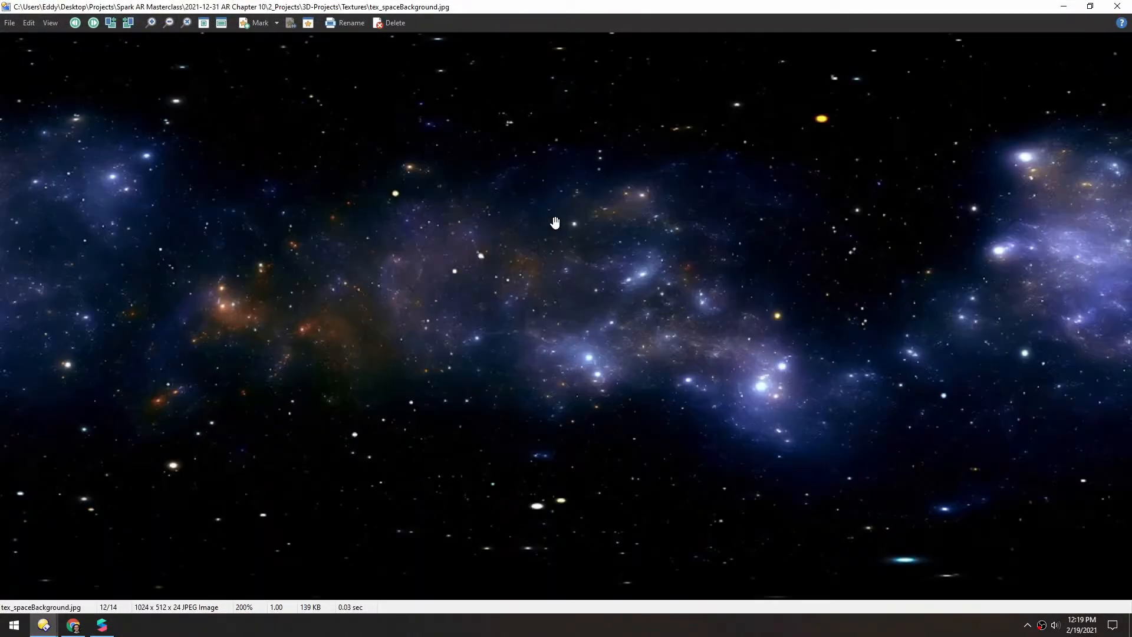
pyautogui.scroll(5, 537, 283)
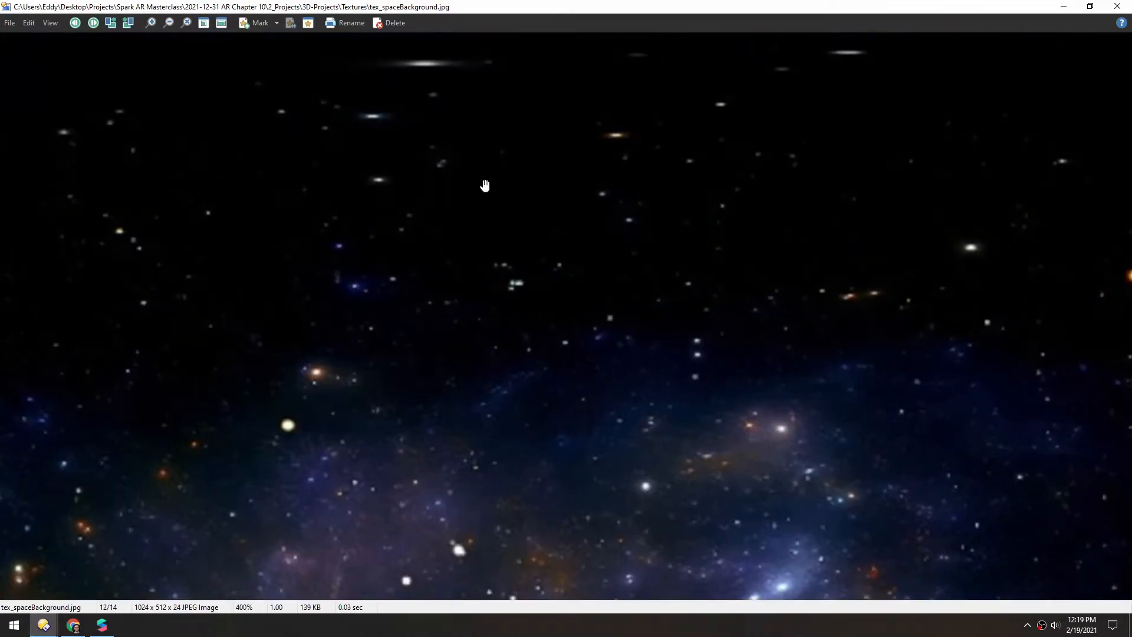
pyautogui.moveTo(544, 541); pyautogui.dragTo(594, 546)
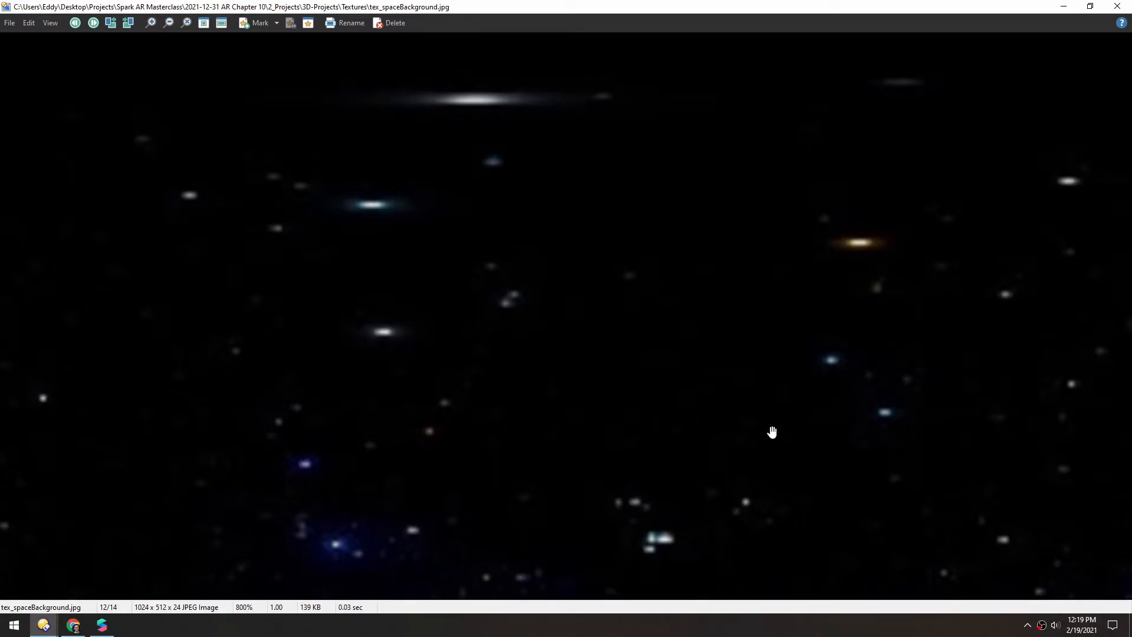
pyautogui.scroll(-3, 497, 343)
pyautogui.scroll(-1, 540, 311)
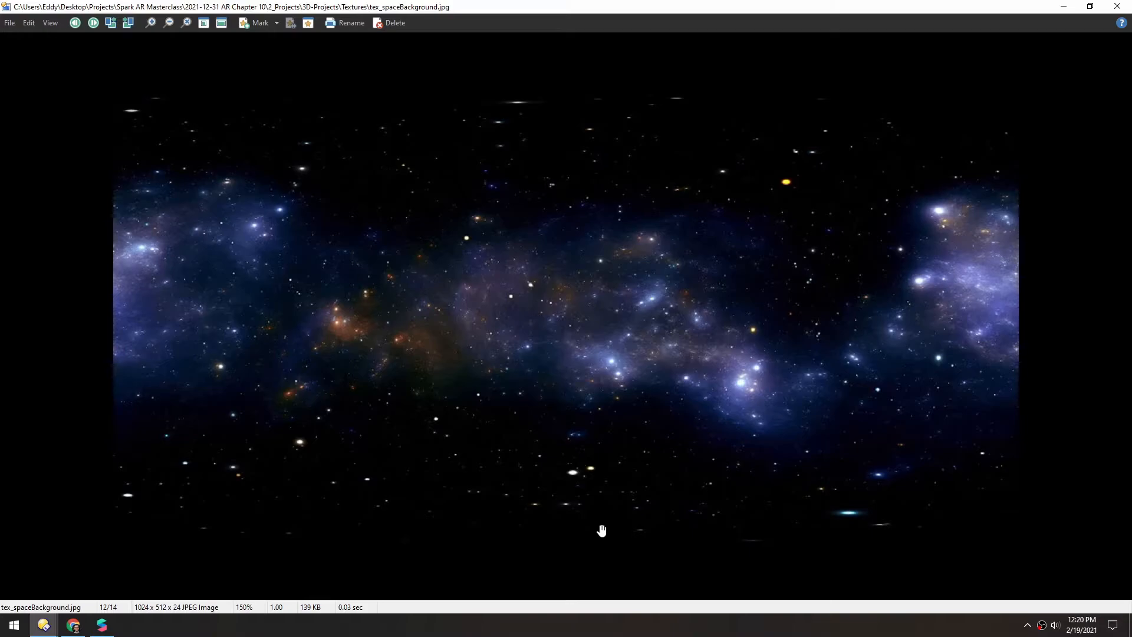
pyautogui.click(1056, 8)
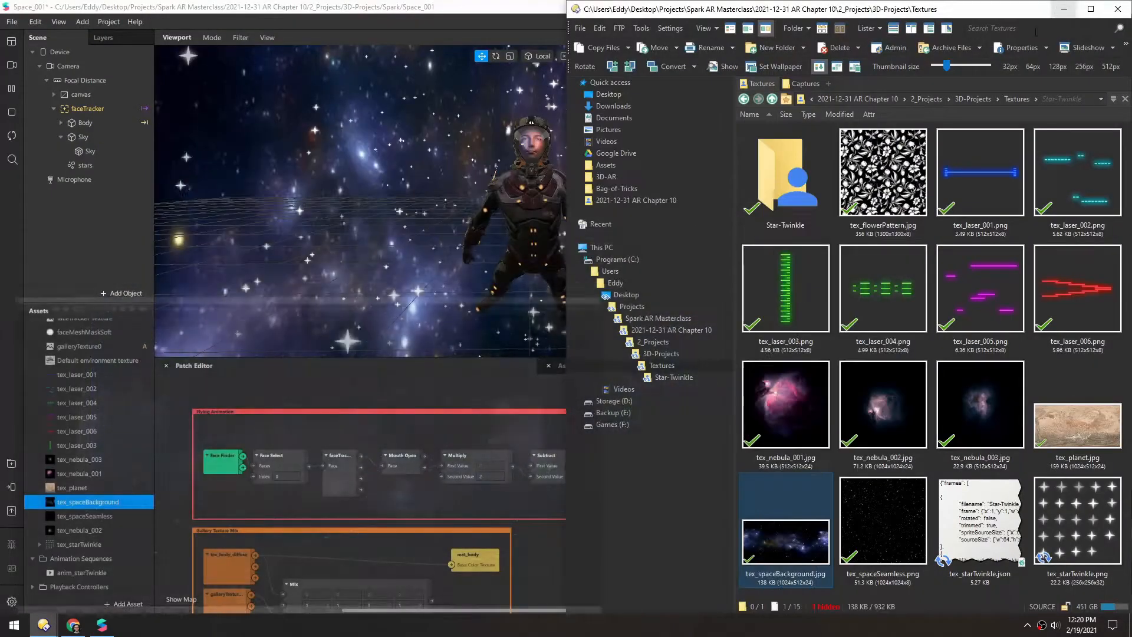
pyautogui.click(436, 6)
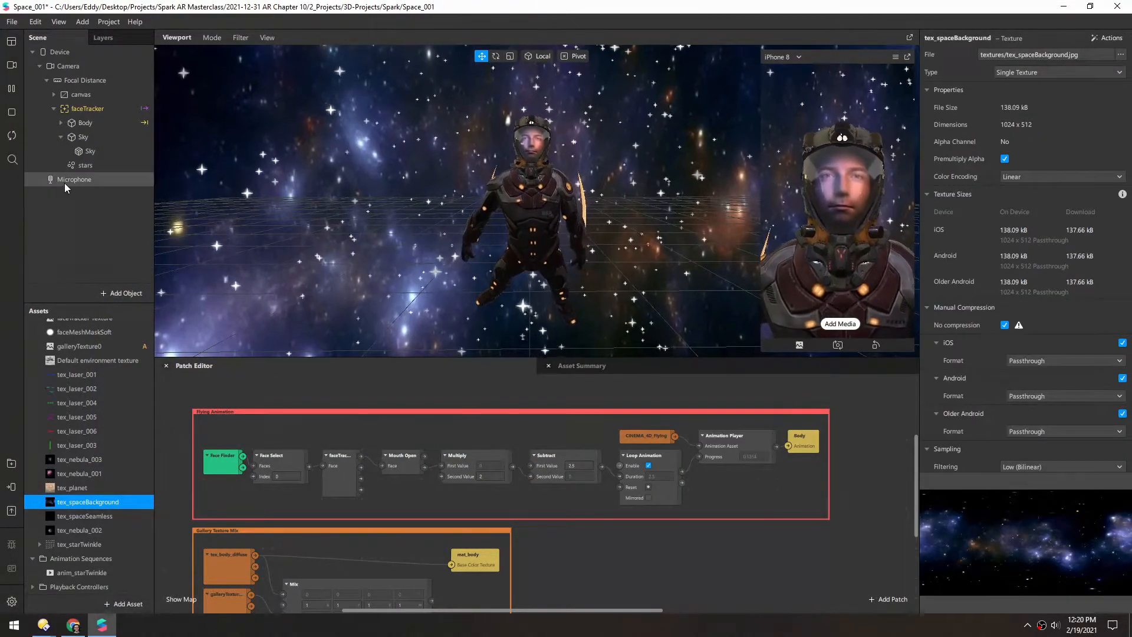
# Set the vertical tiling of the Sky mesh's mat_starBackground material to 2 and its vertical offset to 0.5.
pyautogui.click(88, 151)
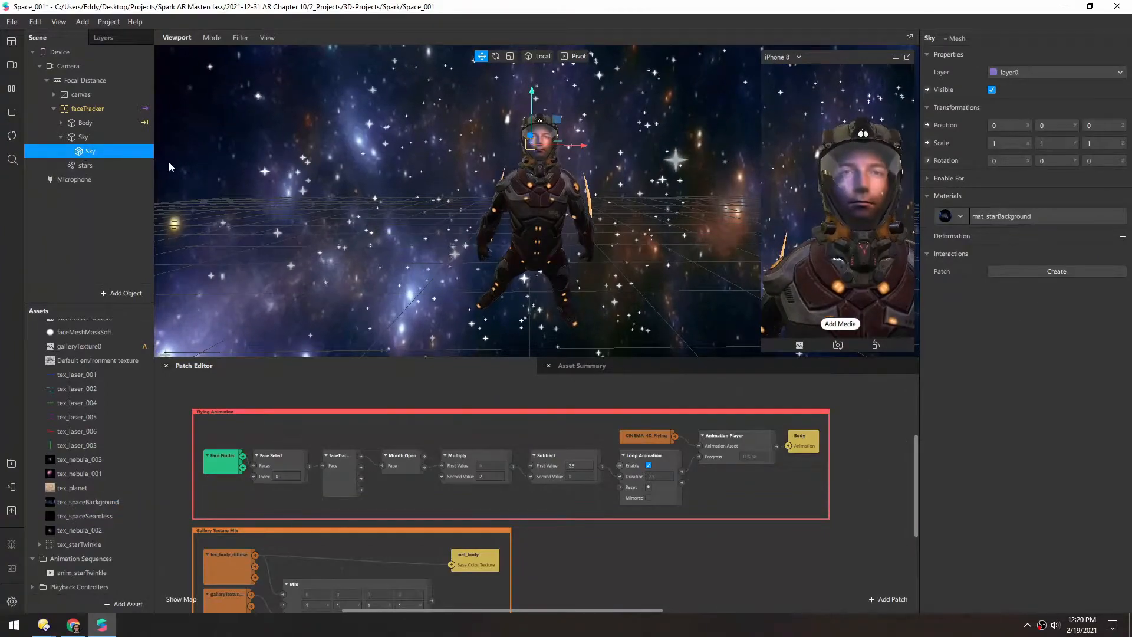
pyautogui.click(987, 219)
pyautogui.click(1091, 199)
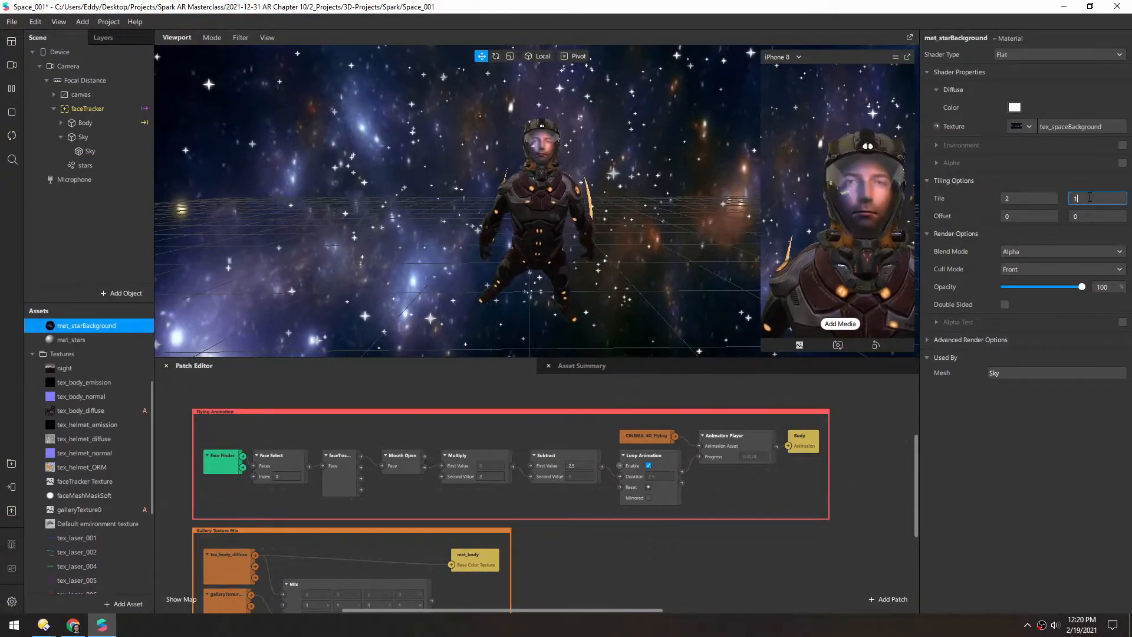
pyautogui.write('2')
pyautogui.press('Return')
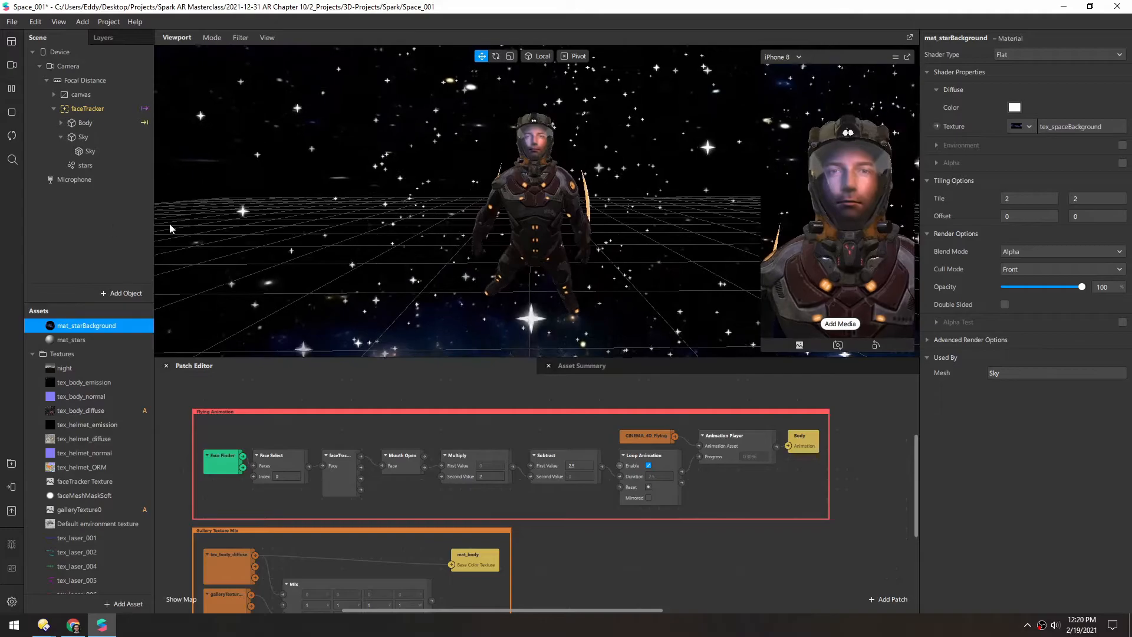
pyautogui.moveTo(459, 211); pyautogui.dragTo(586, 6)
pyautogui.moveTo(534, 222); pyautogui.dragTo(560, 212)
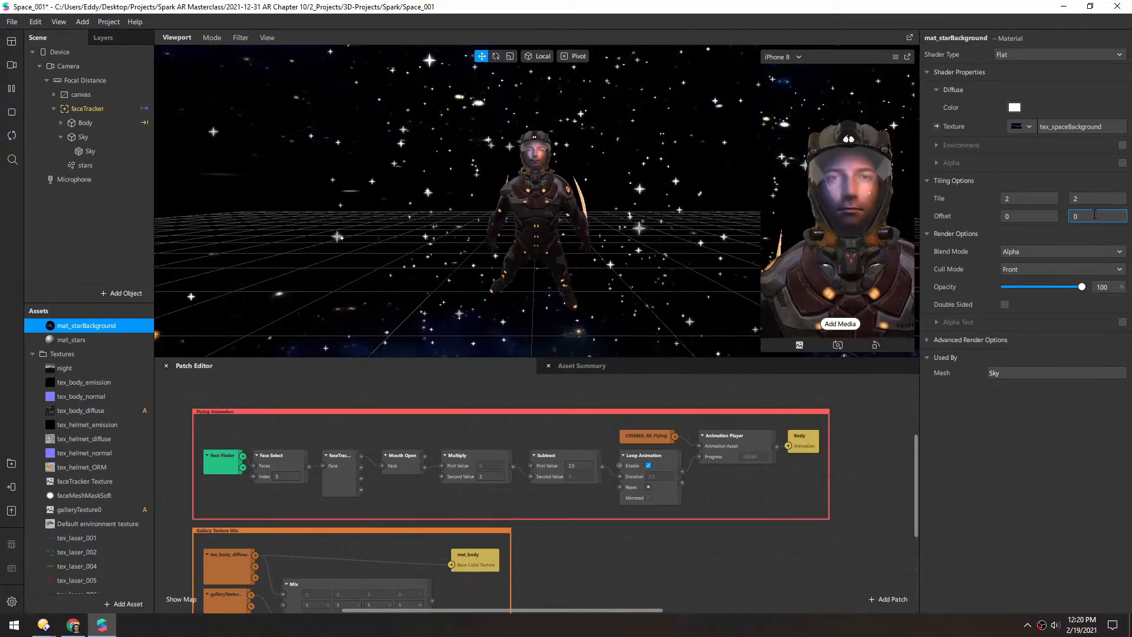
pyautogui.write('.4')
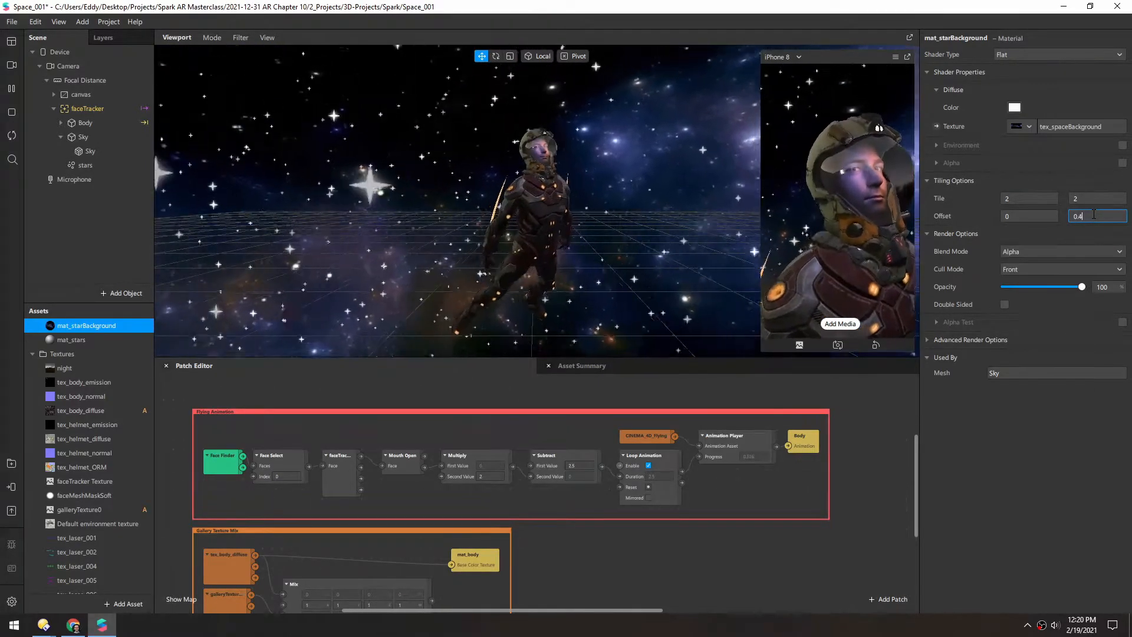
pyautogui.press('BackSpace')
pyautogui.write('5')
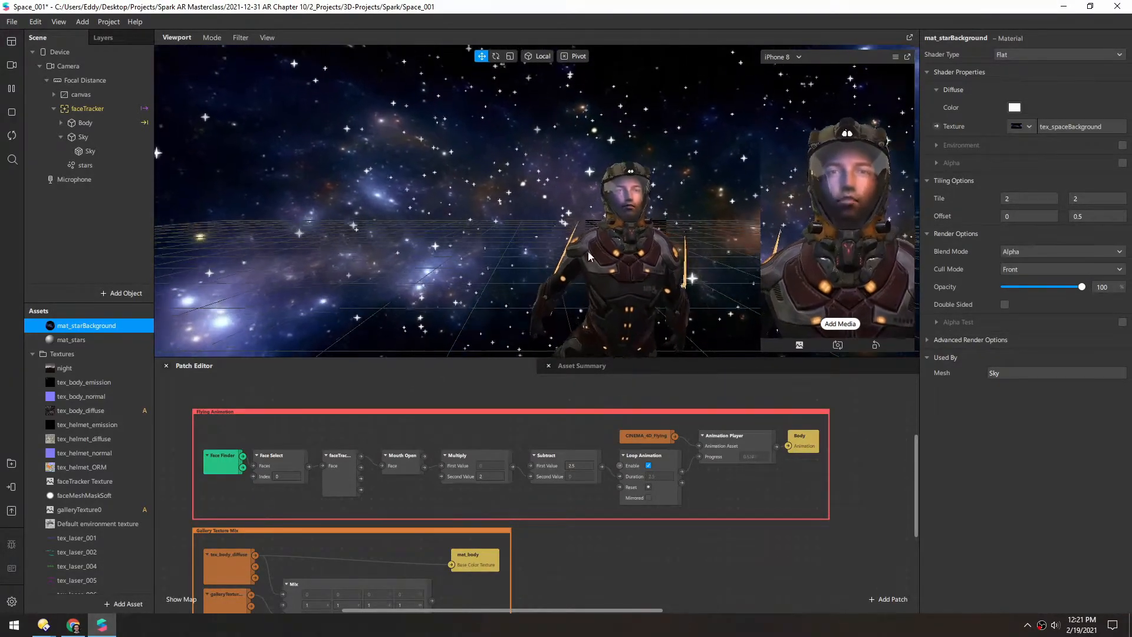
# Change the mat_starBackground texture to tex_spaceSeamless and set that texture's U and V tiling modes to Repeat.
pyautogui.click(1024, 125)
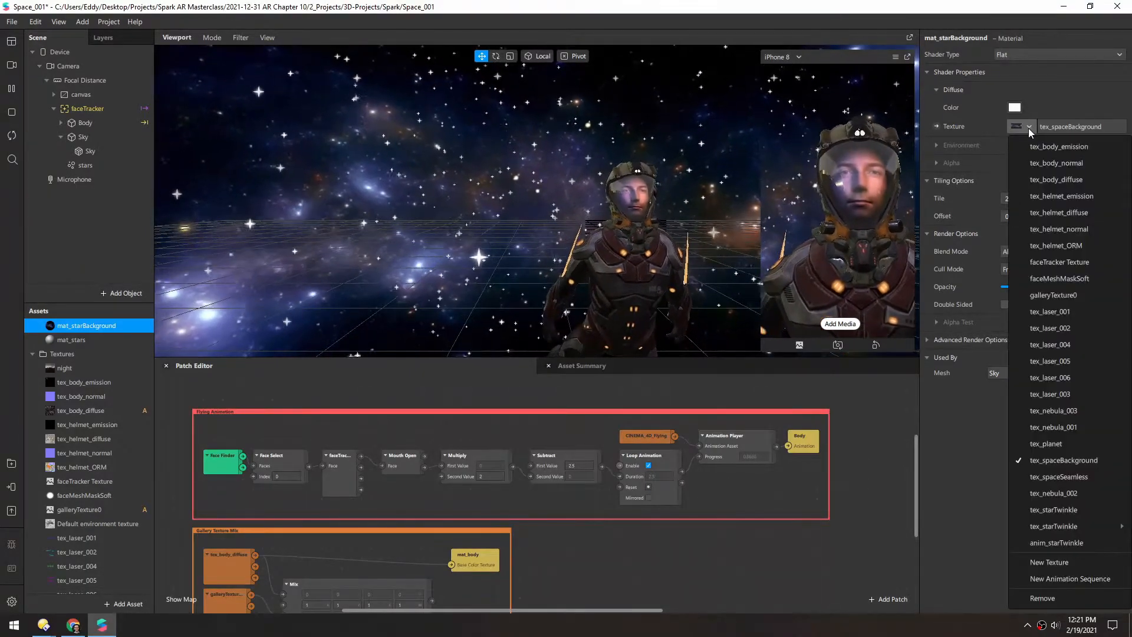
pyautogui.click(1076, 477)
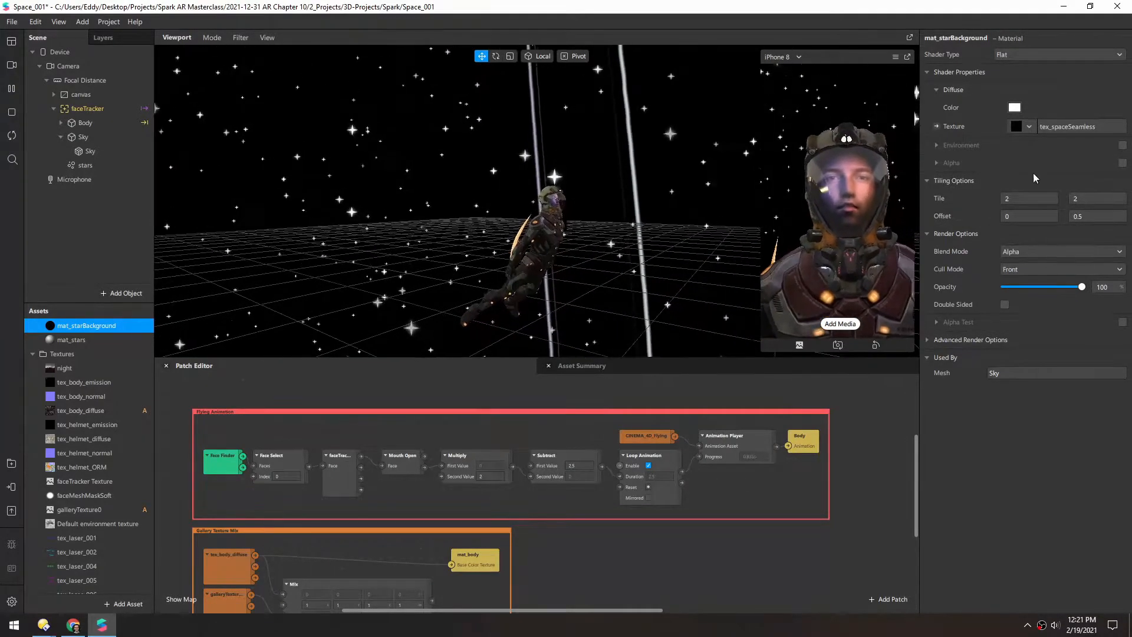
pyautogui.click(1077, 129)
pyautogui.scroll(-2, 943, 448)
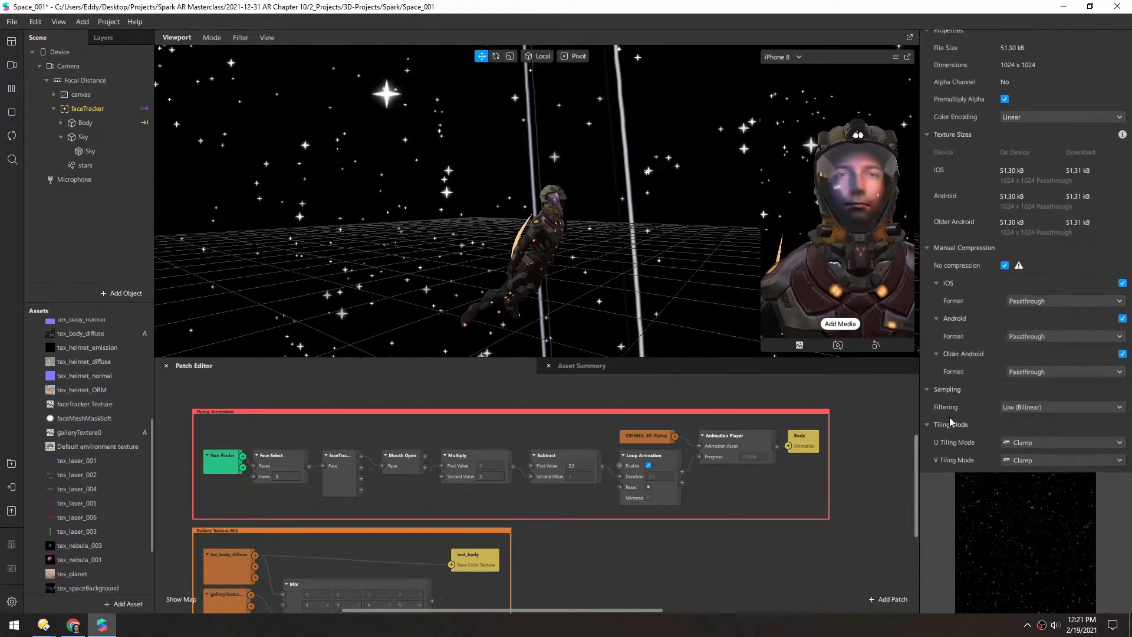
pyautogui.click(1029, 380)
pyautogui.click(1033, 394)
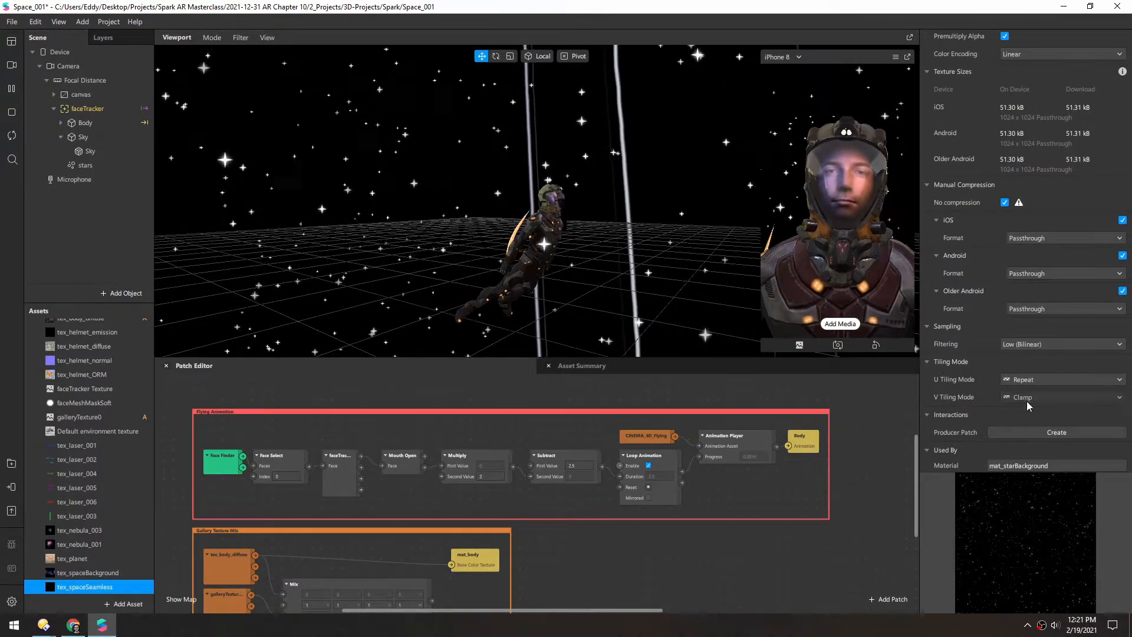
pyautogui.click(1028, 400)
pyautogui.click(1026, 412)
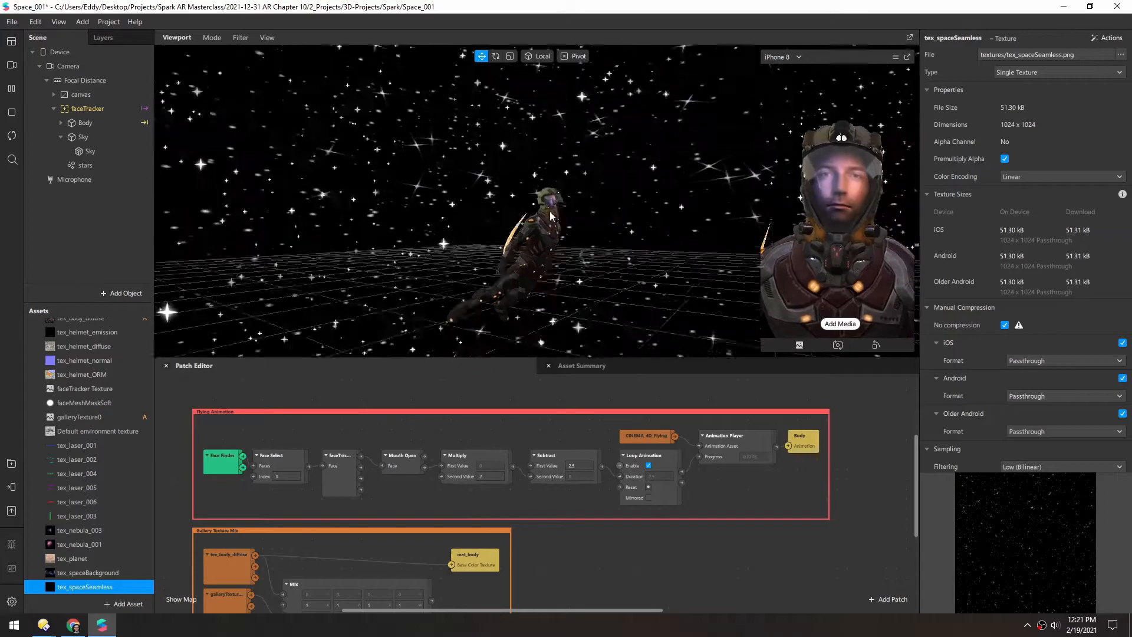
# Check the seamless star background around the astronaut and set the mat_starBackground material's vertical tiling to 6.
pyautogui.moveTo(323, 220); pyautogui.dragTo(379, 246)
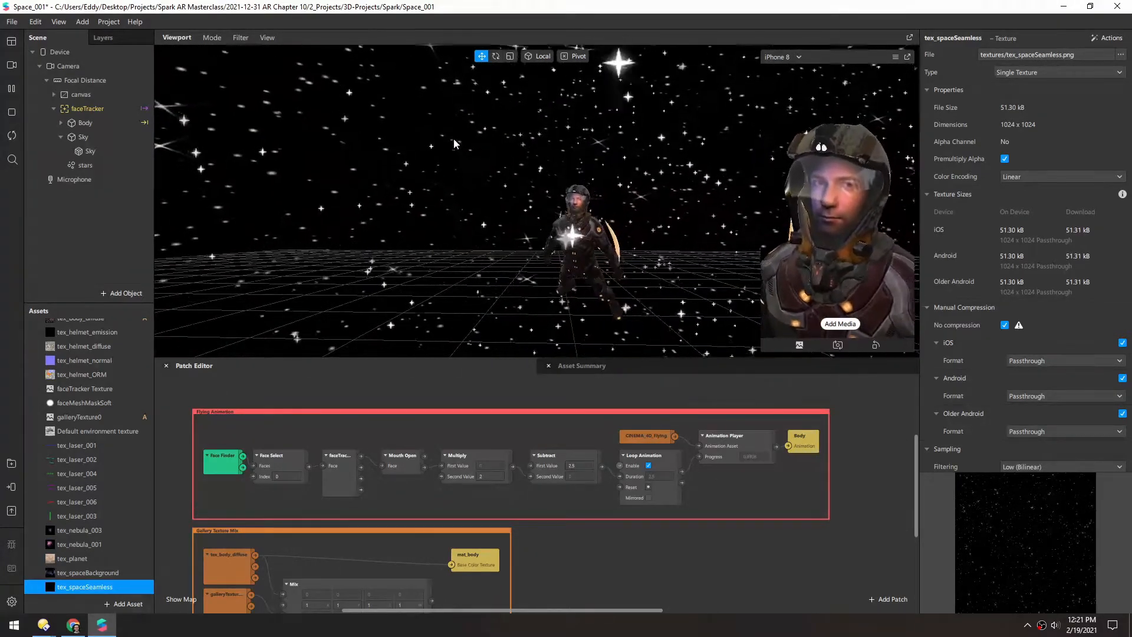
pyautogui.scroll(4, 546, 232)
pyautogui.moveTo(590, 221); pyautogui.dragTo(591, 257)
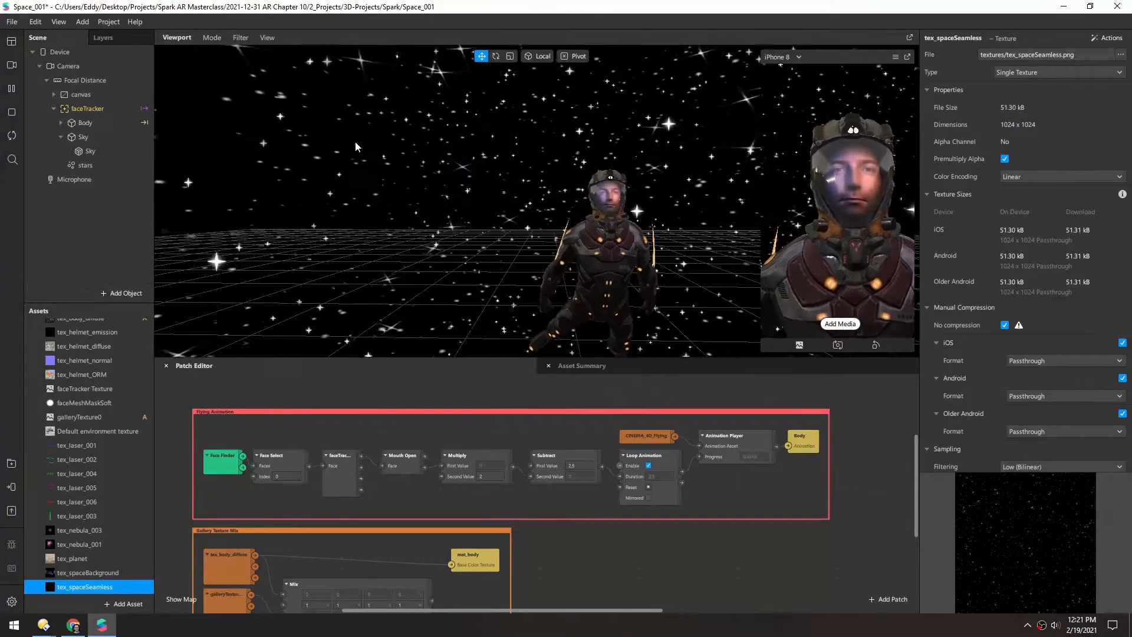
pyautogui.moveTo(581, 237); pyautogui.dragTo(602, 258)
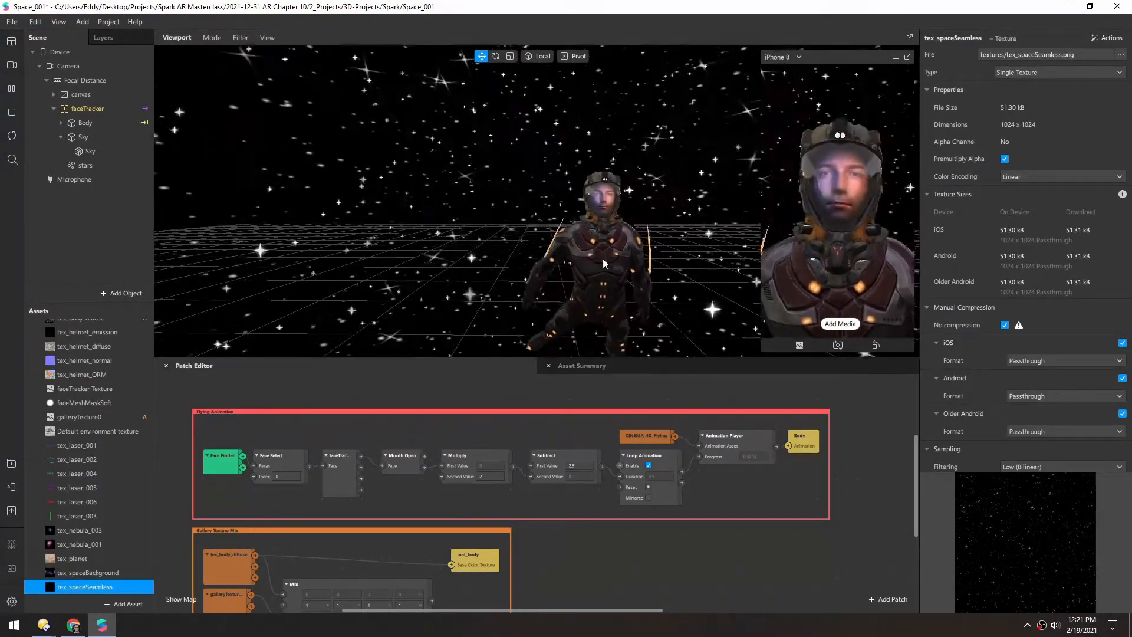
pyautogui.click(85, 165)
pyautogui.click(87, 154)
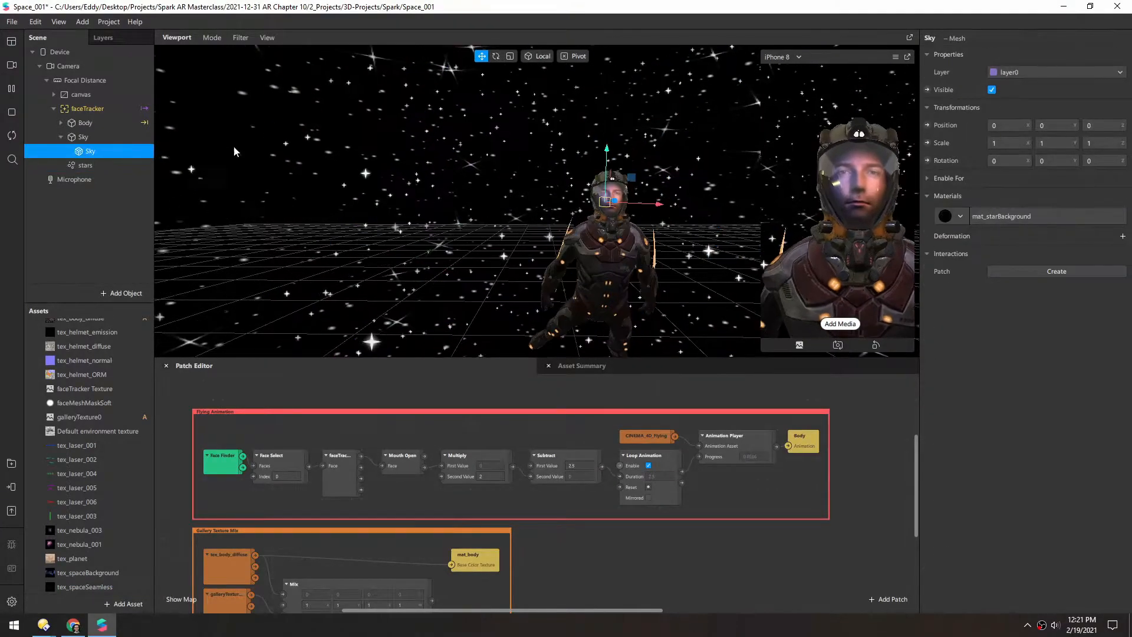
pyautogui.click(1002, 217)
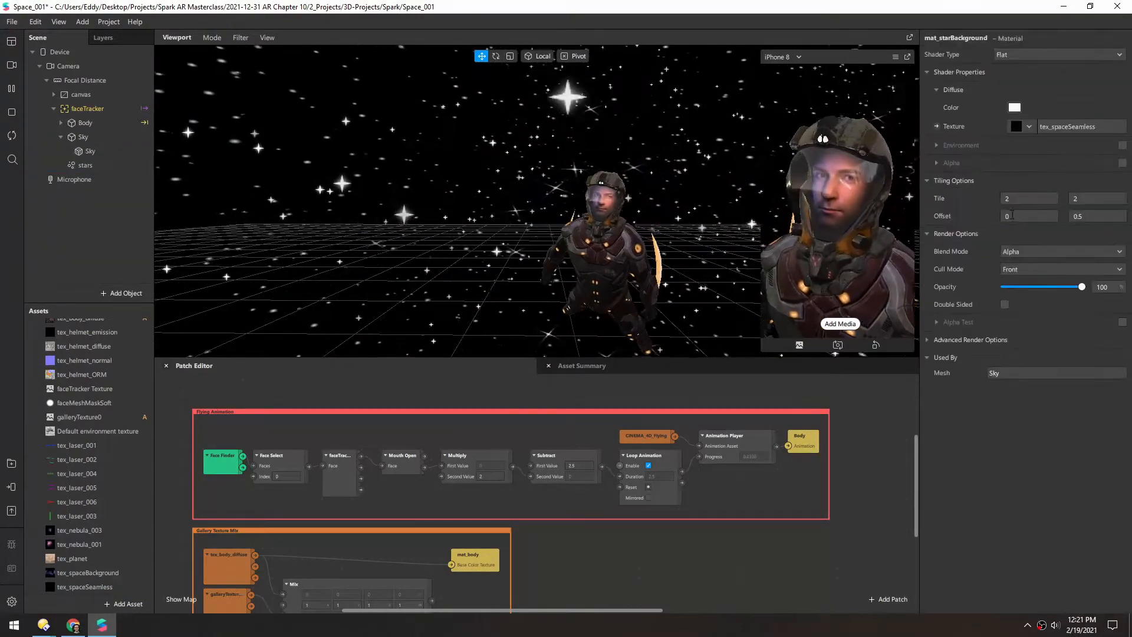
pyautogui.doubleClick(1090, 201)
pyautogui.write('5')
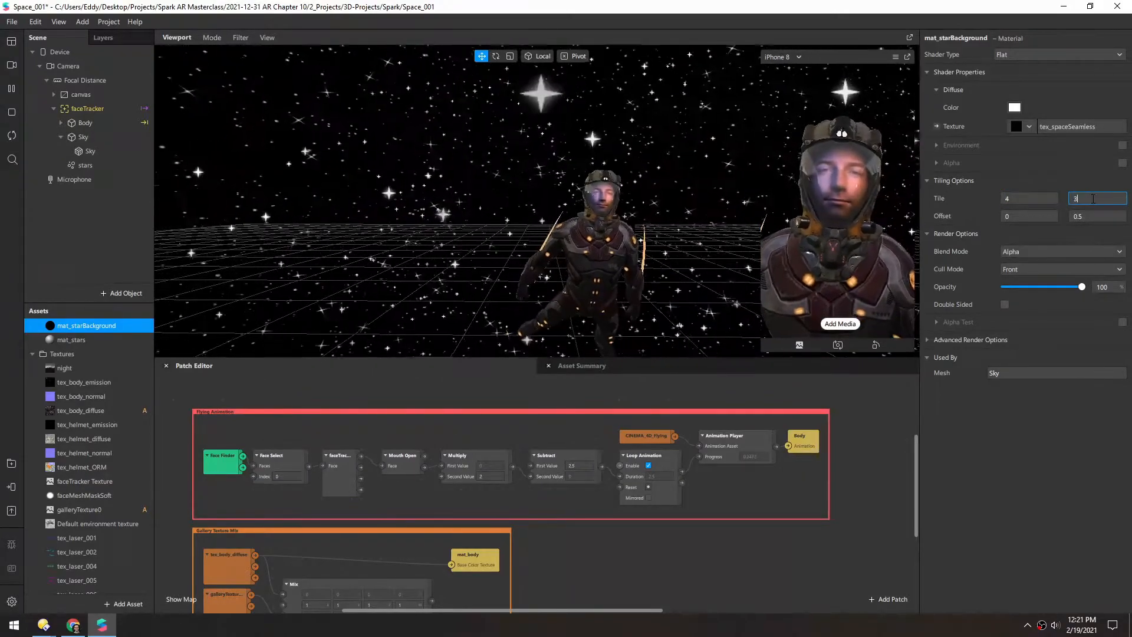
pyautogui.press('BackSpace')
pyautogui.write('6')
# Set the horizontal tiling of mat_starBackground to 6 and check the background in an enlarged device preview.
pyautogui.doubleClick(1039, 200)
pyautogui.write('5')
pyautogui.press('BackSpace')
pyautogui.write('6')
pyautogui.press('Return')
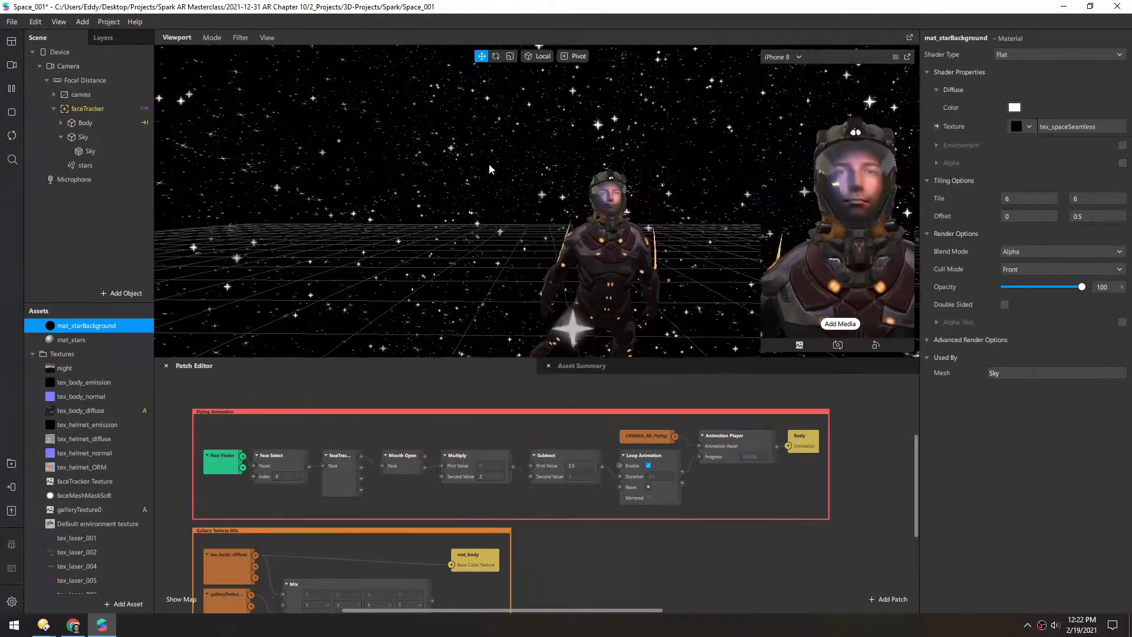
pyautogui.moveTo(824, 61); pyautogui.dragTo(965, 41)
pyautogui.moveTo(848, 333); pyautogui.dragTo(689, 601)
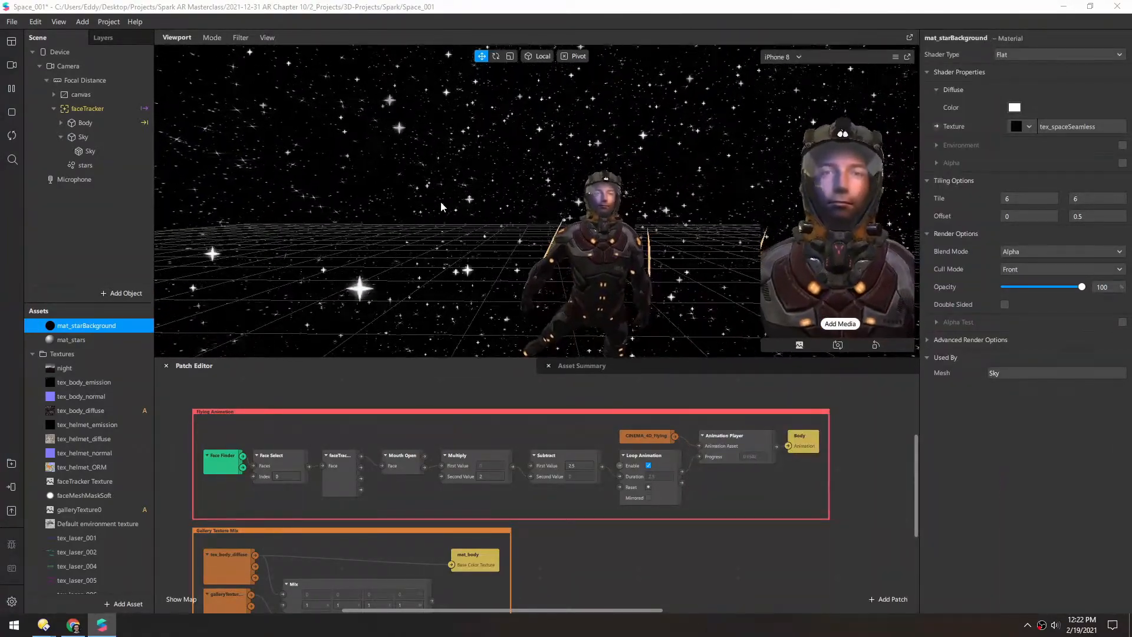
# Collapse the texture and material asset folders, add a plane under faceTracker, and move it above Body.
pyautogui.click(32, 353)
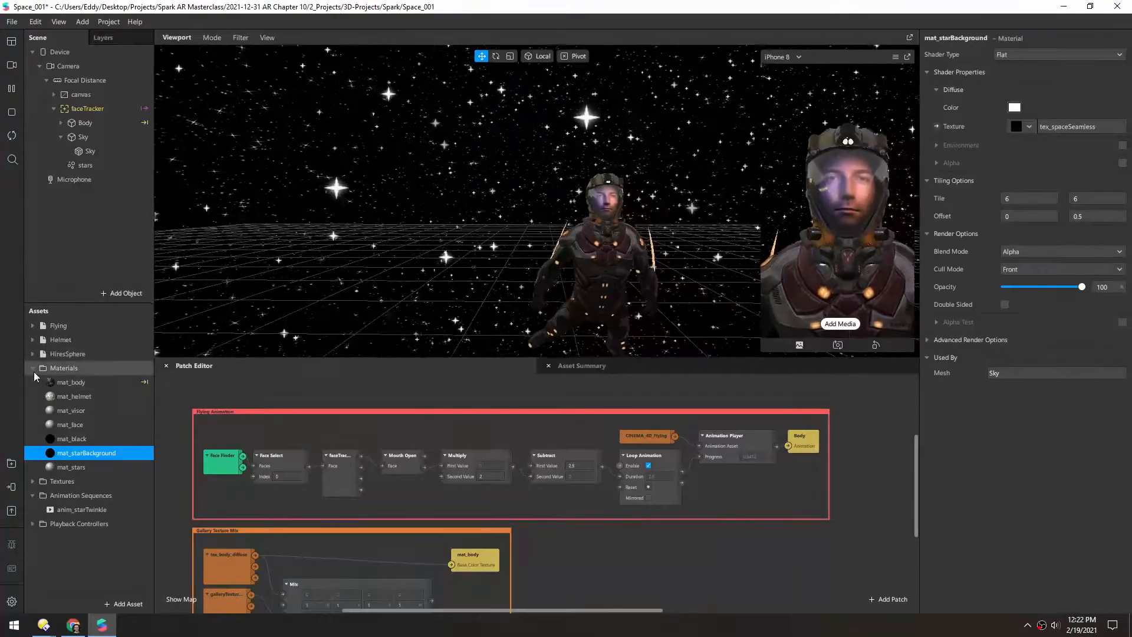
pyautogui.click(33, 368)
pyautogui.click(83, 109)
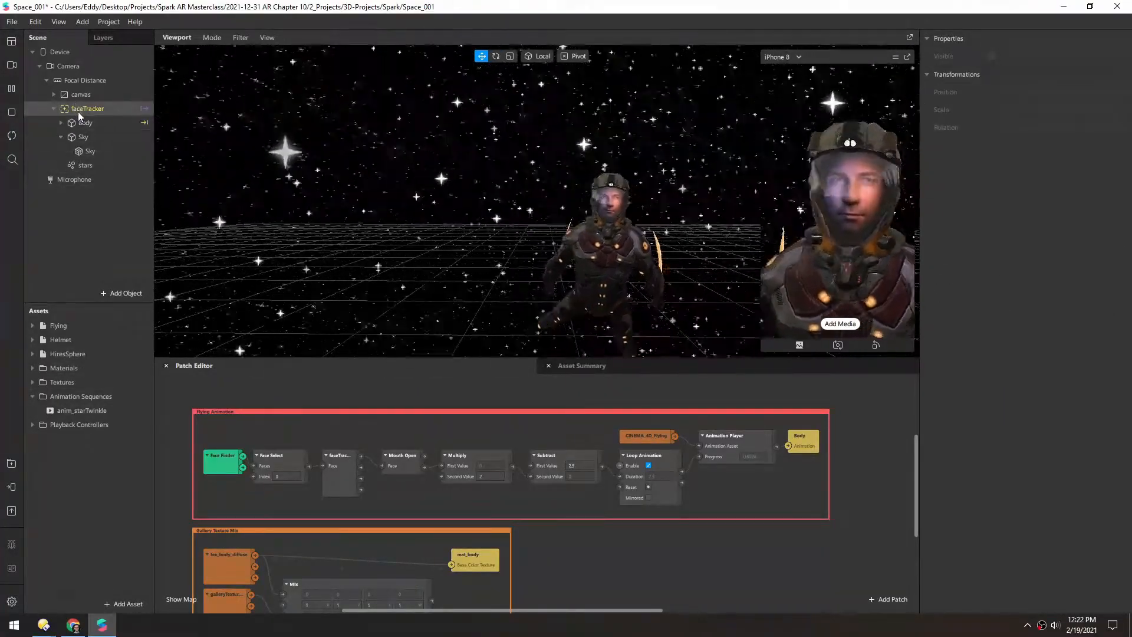
pyautogui.rightClick(83, 109)
pyautogui.moveTo(126, 119)
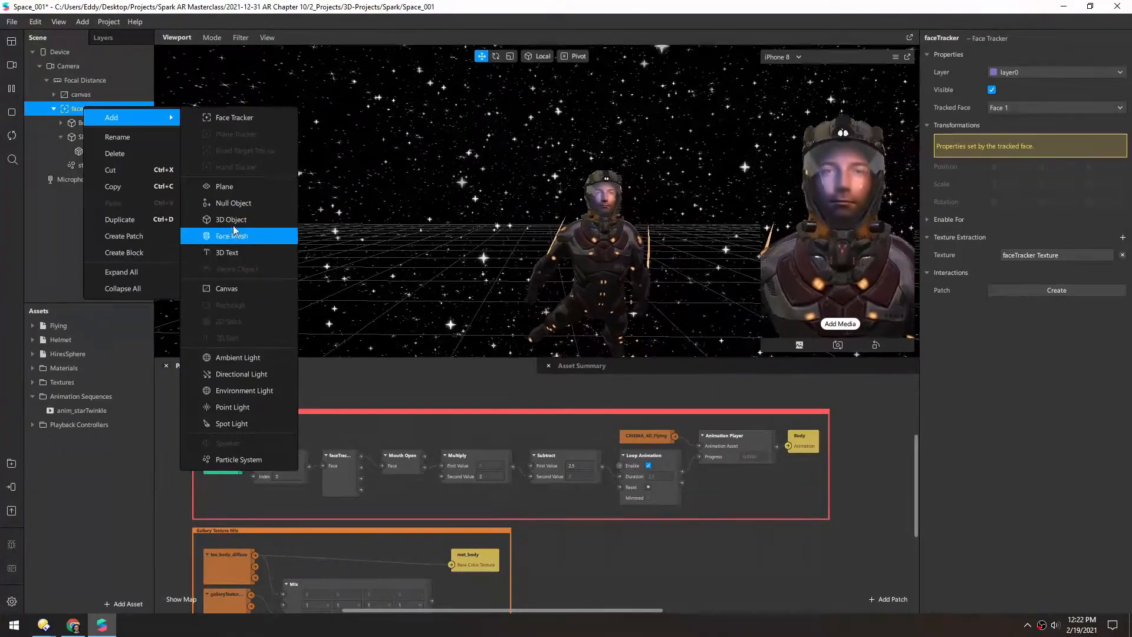
pyautogui.click(226, 189)
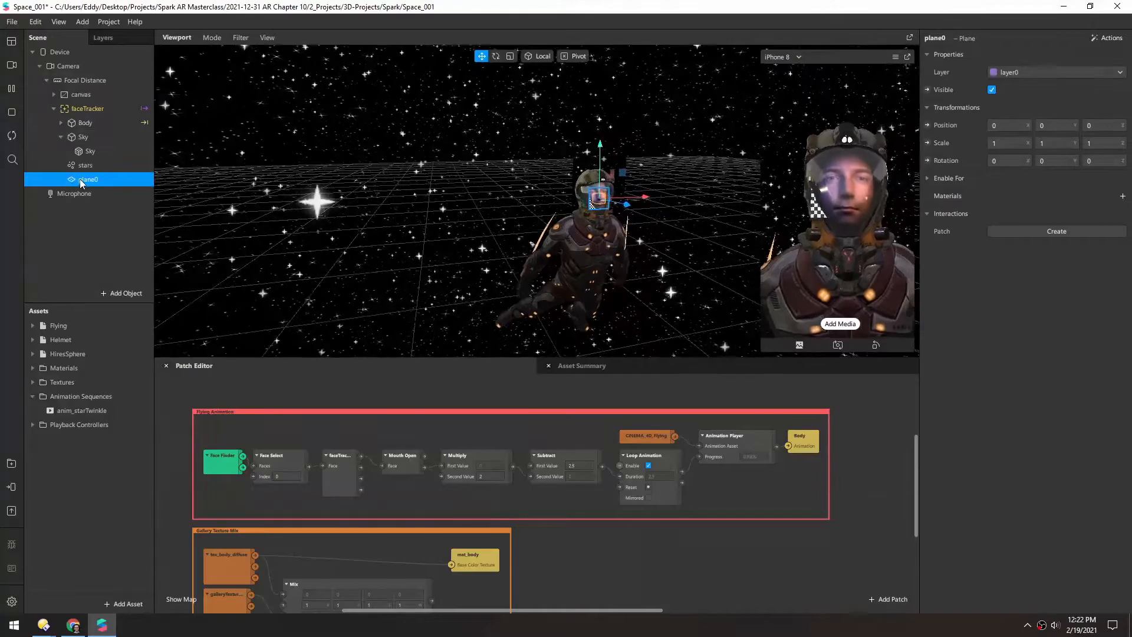
pyautogui.moveTo(85, 115); pyautogui.dragTo(85, 116)
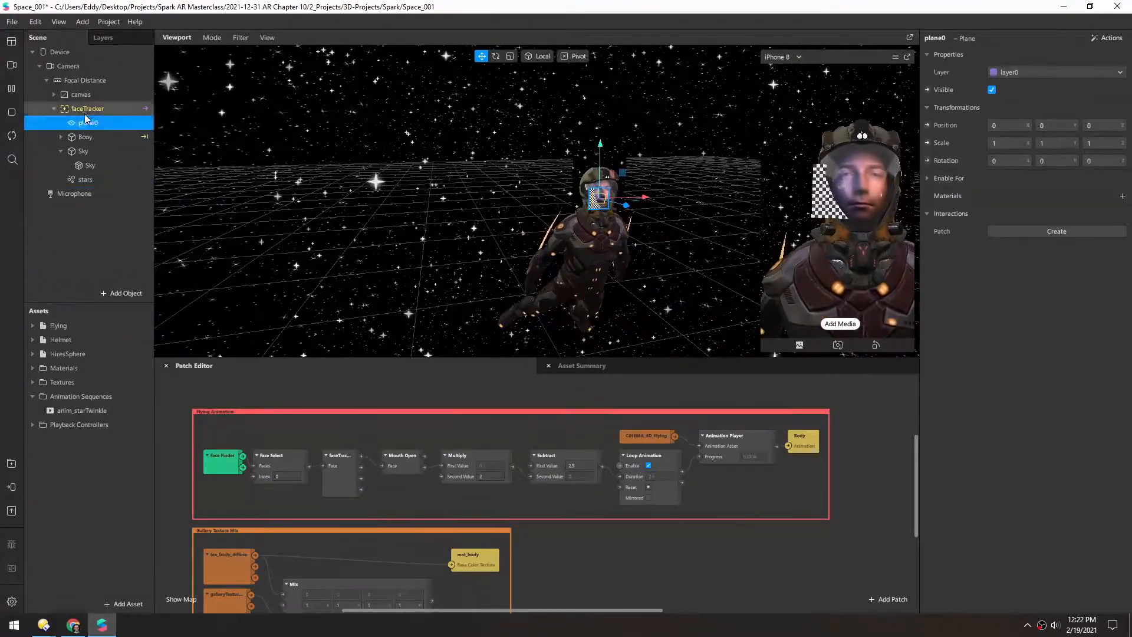
# Pause the preview video and scale the new plane up uniformly to about 31.7.
pyautogui.keyDown('alt'); pyautogui.moveTo(596, 198); pyautogui.dragTo(604, 172); pyautogui.keyUp('alt')
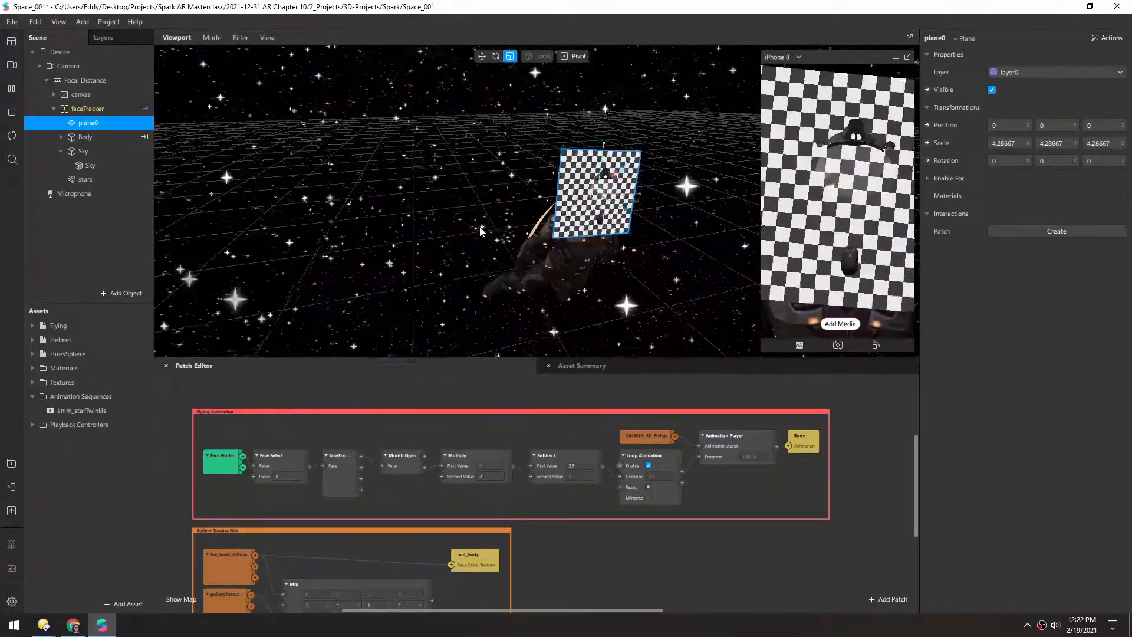
pyautogui.click(12, 89)
pyautogui.scroll(-3, 629, 220)
pyautogui.keyDown('alt'); pyautogui.moveTo(618, 221); pyautogui.dragTo(565, 236); pyautogui.keyUp('alt')
pyautogui.moveTo(567, 246); pyautogui.dragTo(545, 190, button='middle')
pyautogui.moveTo(560, 191); pyautogui.dragTo(1110, 202)
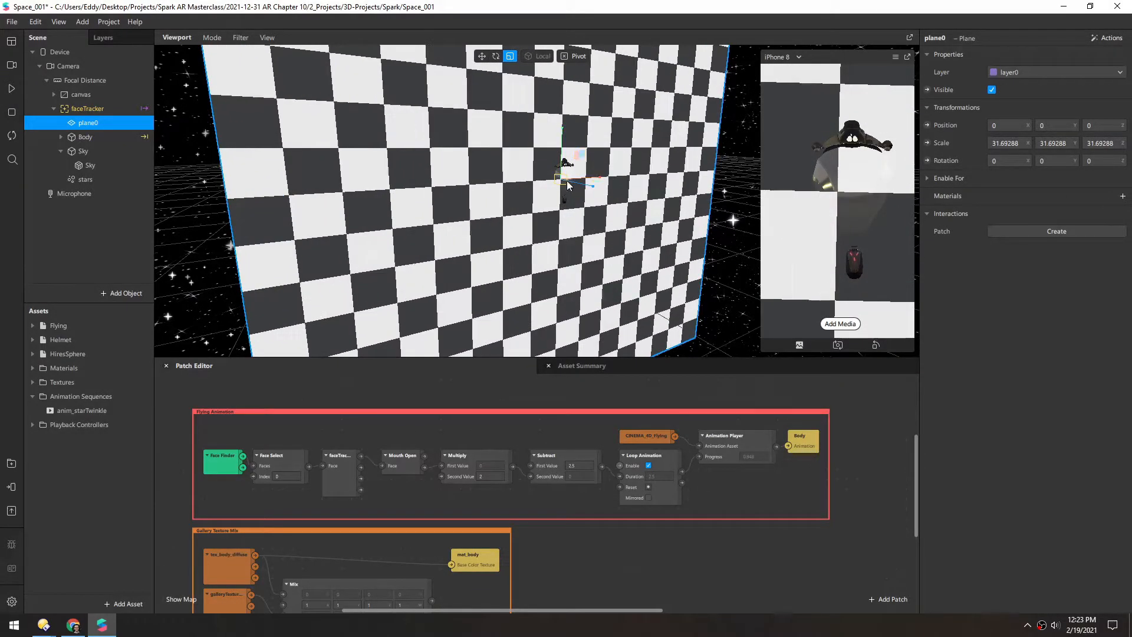
# Enlarge plane0 uniformly to about 96.3 and move it back behind the astronaut to about -14.26 on Z.
pyautogui.moveTo(561, 184); pyautogui.dragTo(443, 206)
pyautogui.scroll(-5, 584, 206)
pyautogui.press('w')
pyautogui.moveTo(442, 204)
pyautogui.mouseDown(button='middle')
pyautogui.moveTo(378, 199)
pyautogui.moveTo(536, 201)
pyautogui.moveTo(447, 195)
pyautogui.mouseUp(button='middle')
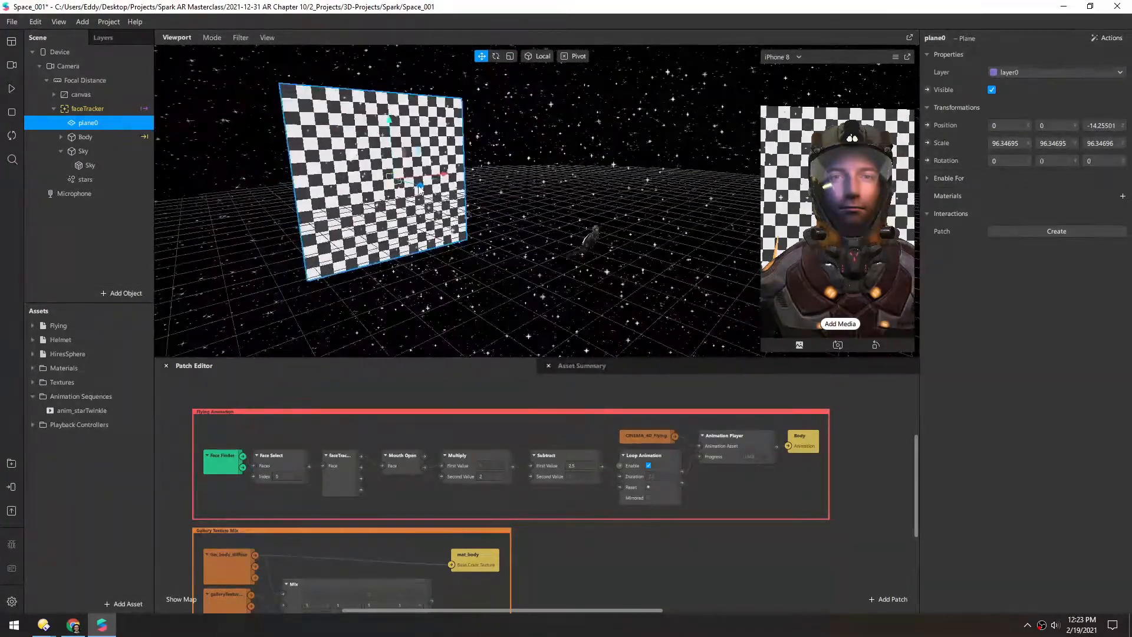
pyautogui.scroll(5, 540, 216)
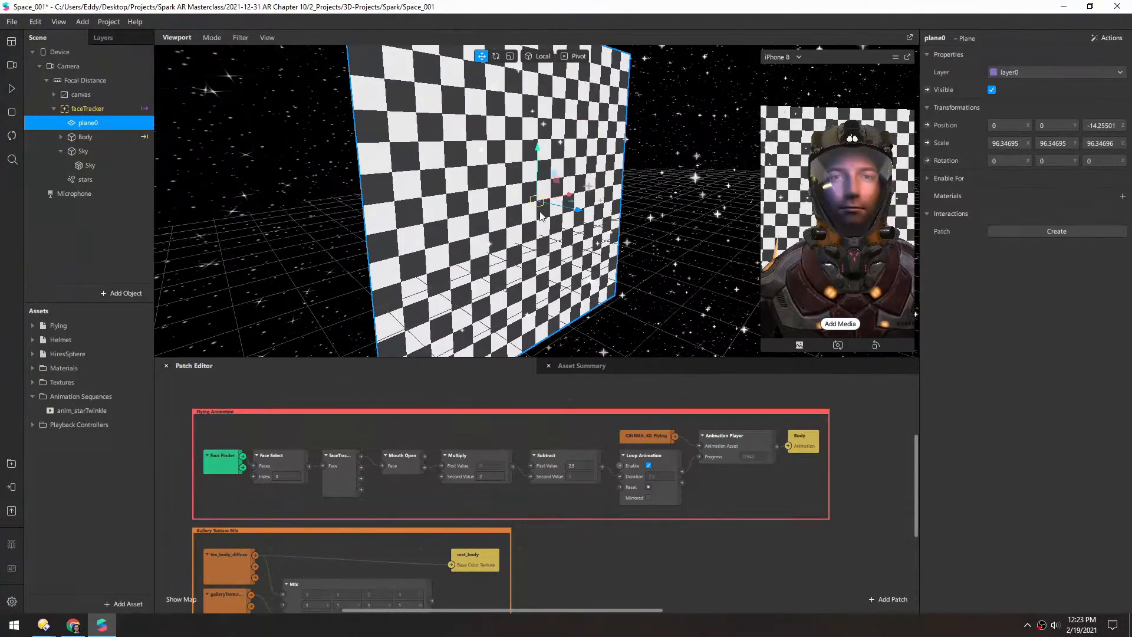
pyautogui.moveTo(533, 216); pyautogui.dragTo(481, 208, button='middle')
pyautogui.moveTo(535, 235); pyautogui.dragTo(495, 217, button='middle')
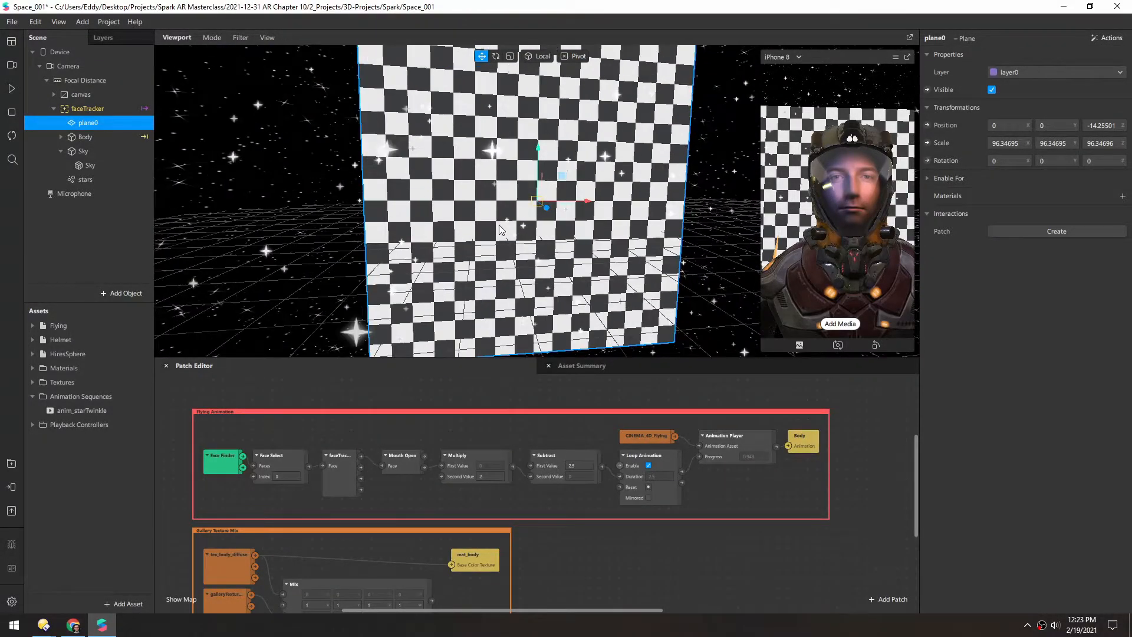
pyautogui.scroll(3, 507, 230)
pyautogui.keyDown('alt'); pyautogui.moveTo(499, 207); pyautogui.dragTo(542, 238); pyautogui.keyUp('alt')
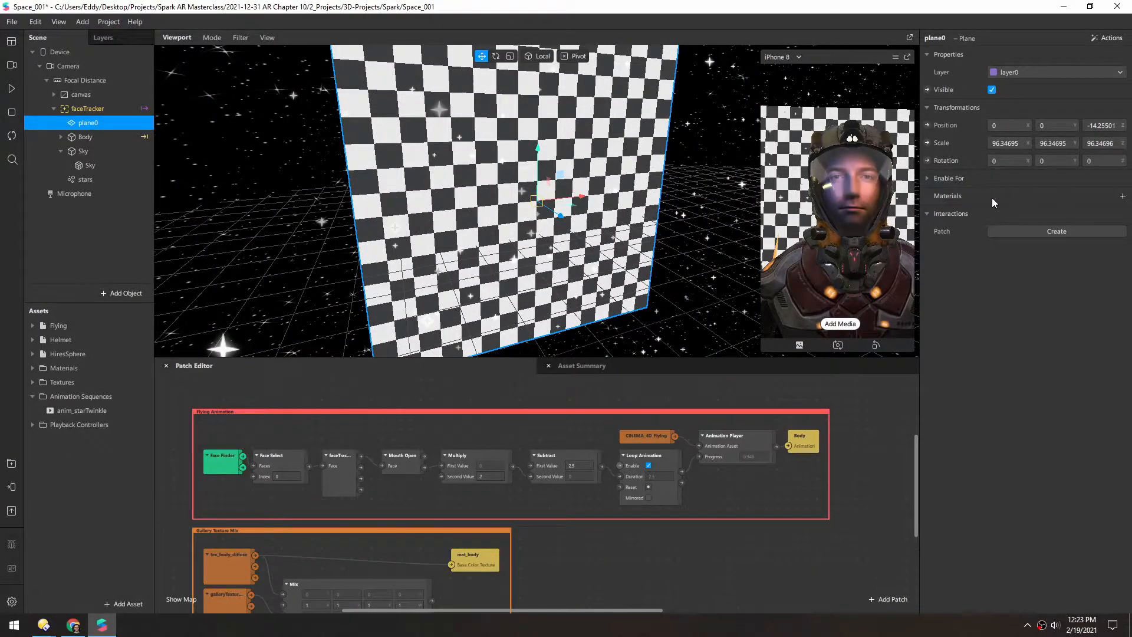
# Create a new material for plane0, name it mat_nebula, and set its shader type to Flat.
pyautogui.click(1122, 197)
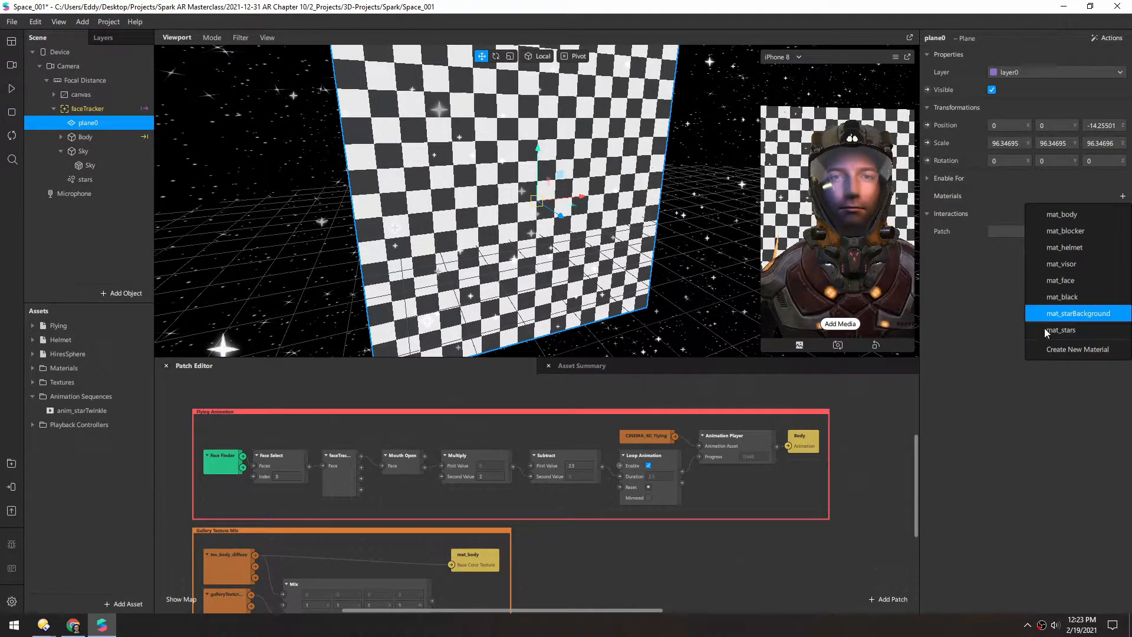
pyautogui.click(1051, 349)
pyautogui.click(990, 219)
pyautogui.click(941, 38)
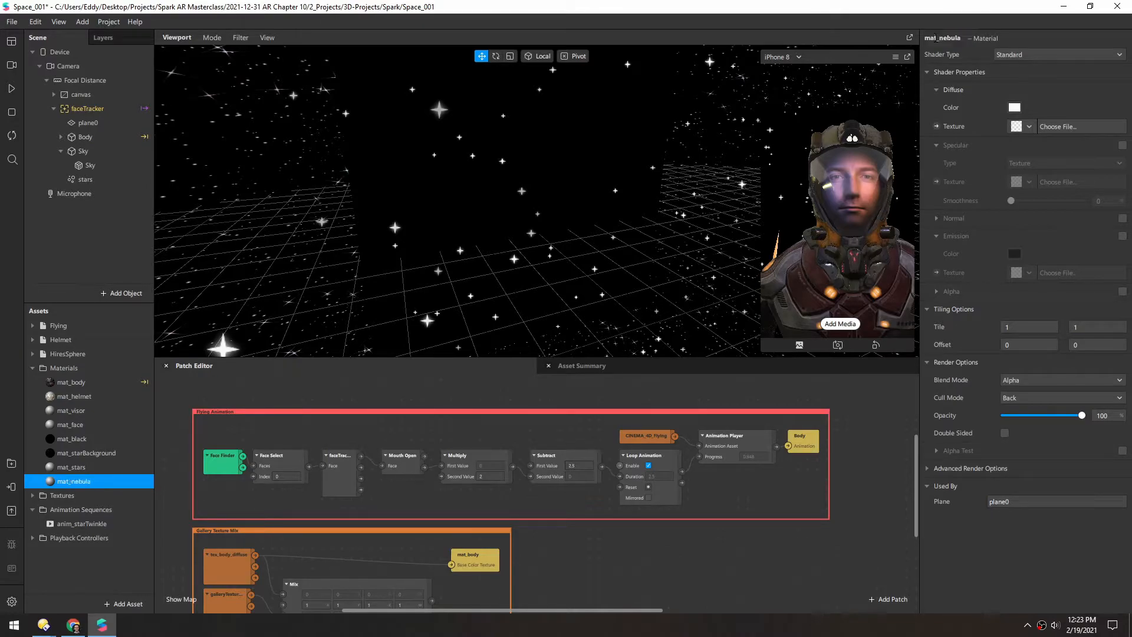
pyautogui.click(993, 54)
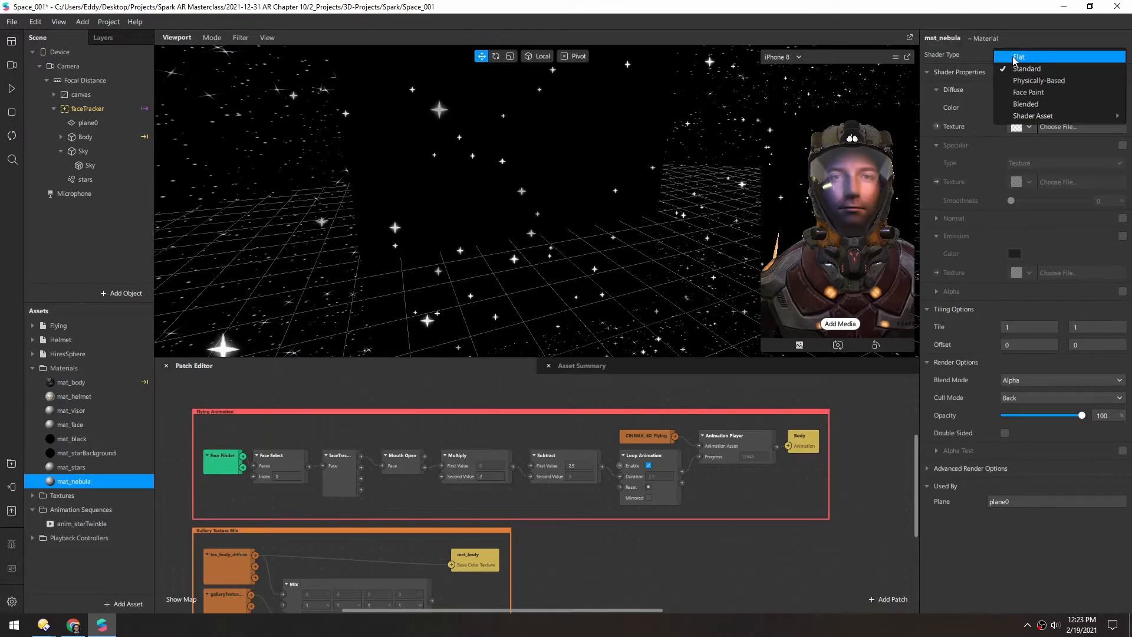
pyautogui.click(1014, 57)
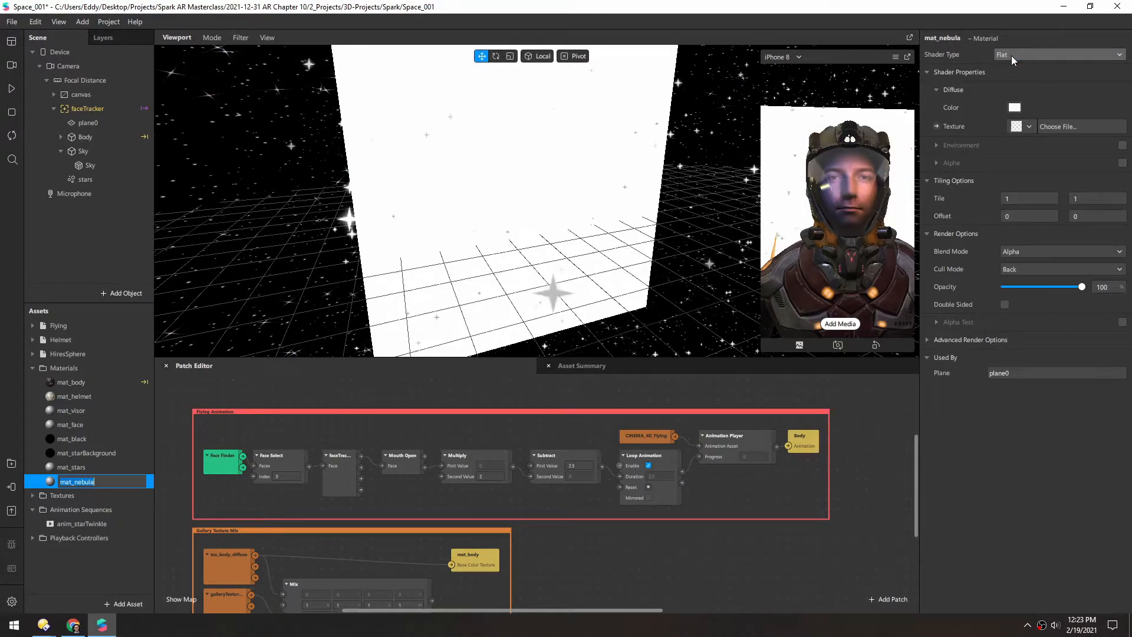
# Use tex_nebula_002 as mat_nebula's diffuse texture and set the material's blend mode to Add.
pyautogui.click(1029, 127)
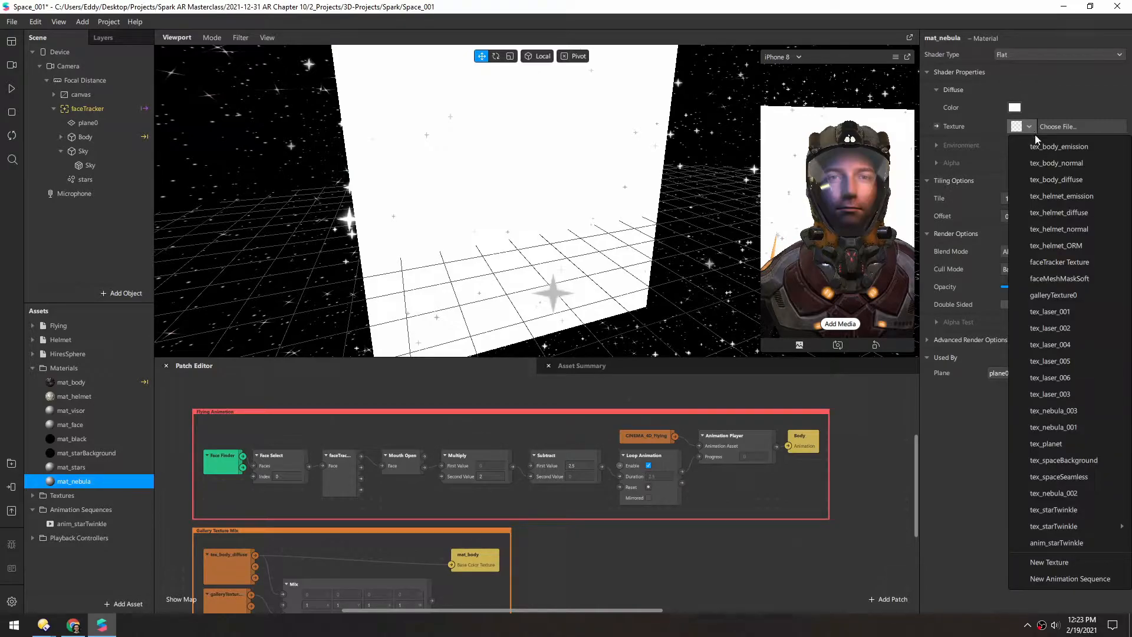
pyautogui.click(1052, 493)
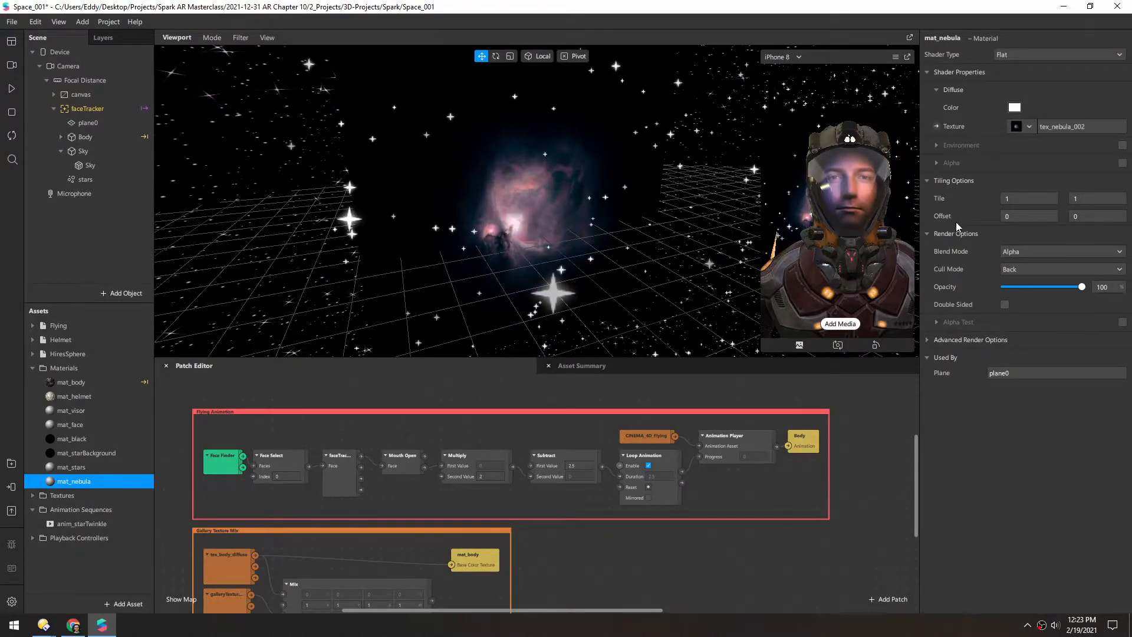
pyautogui.click(1016, 253)
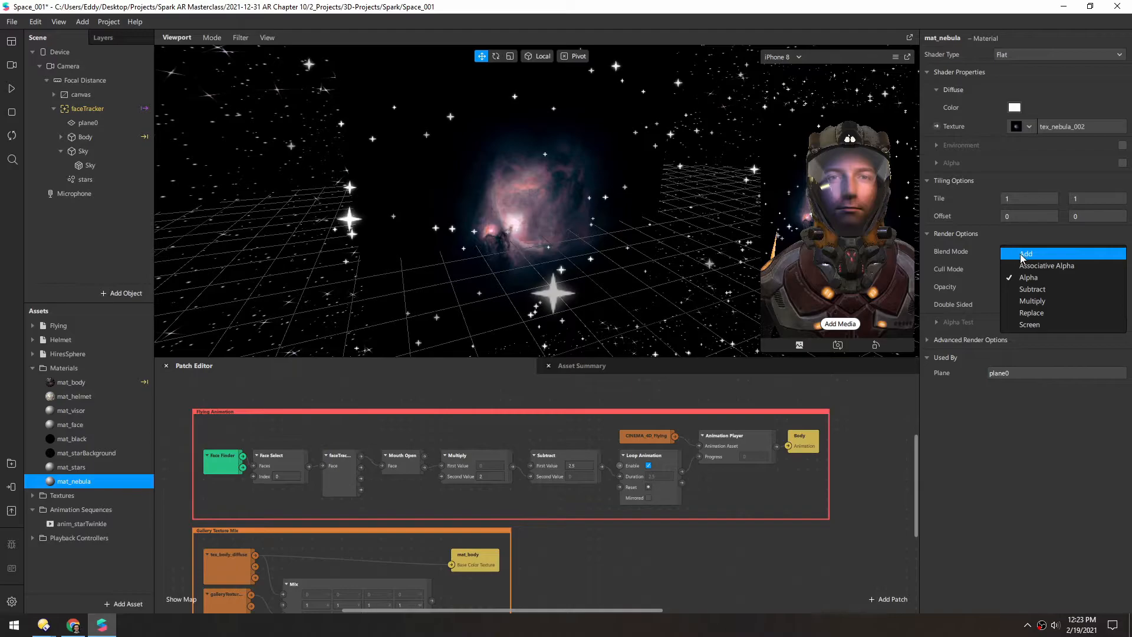
pyautogui.click(1022, 255)
pyautogui.keyDown('alt'); pyautogui.moveTo(541, 160); pyautogui.dragTo(564, 162); pyautogui.keyUp('alt')
pyautogui.scroll(3, 500, 173)
pyautogui.keyDown('alt'); pyautogui.moveTo(500, 177); pyautogui.dragTo(602, 215); pyautogui.keyUp('alt')
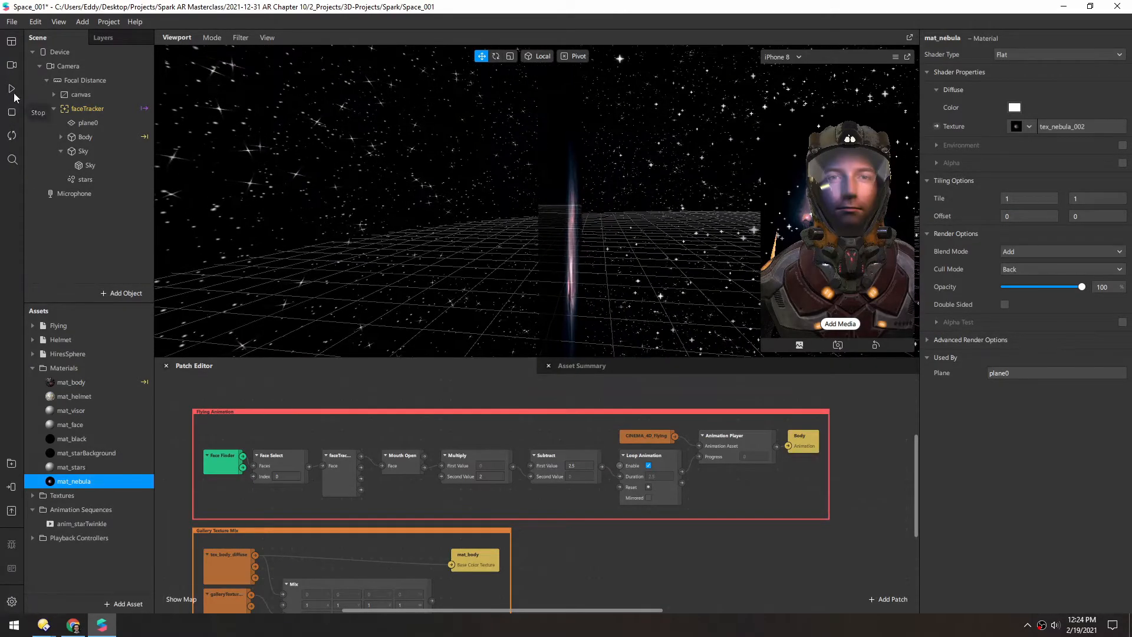
pyautogui.keyDown('alt'); pyautogui.moveTo(596, 278); pyautogui.dragTo(469, 156); pyautogui.keyUp('alt')
# Collapse Sky, move it above plane0 under faceTracker, and check the order of the plane, Body and stars.
pyautogui.click(61, 151)
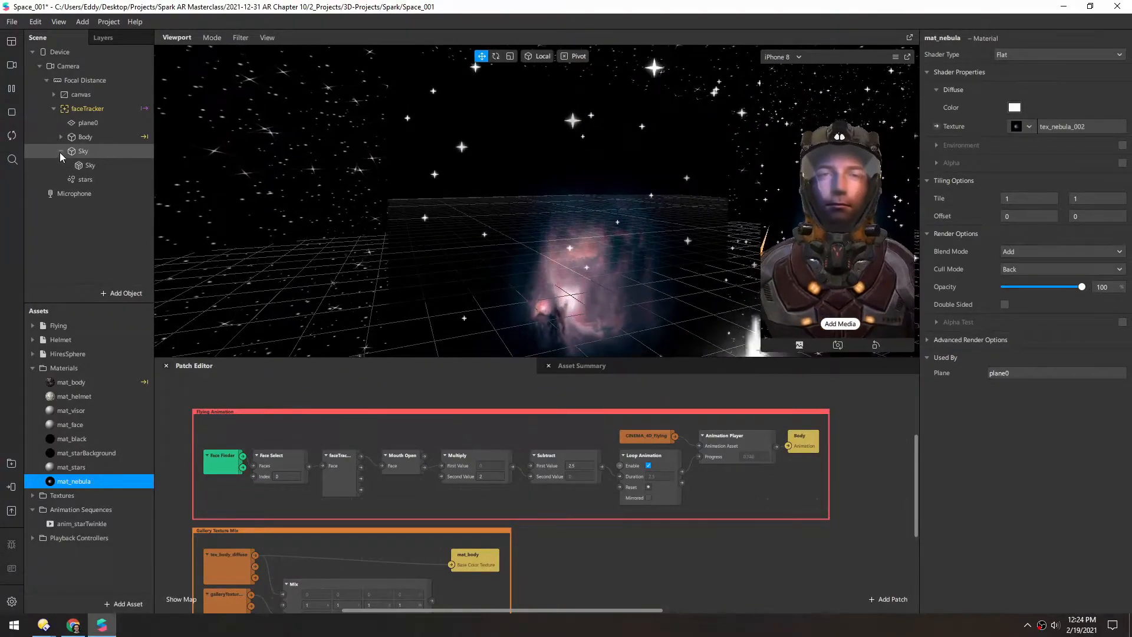
pyautogui.click(79, 154)
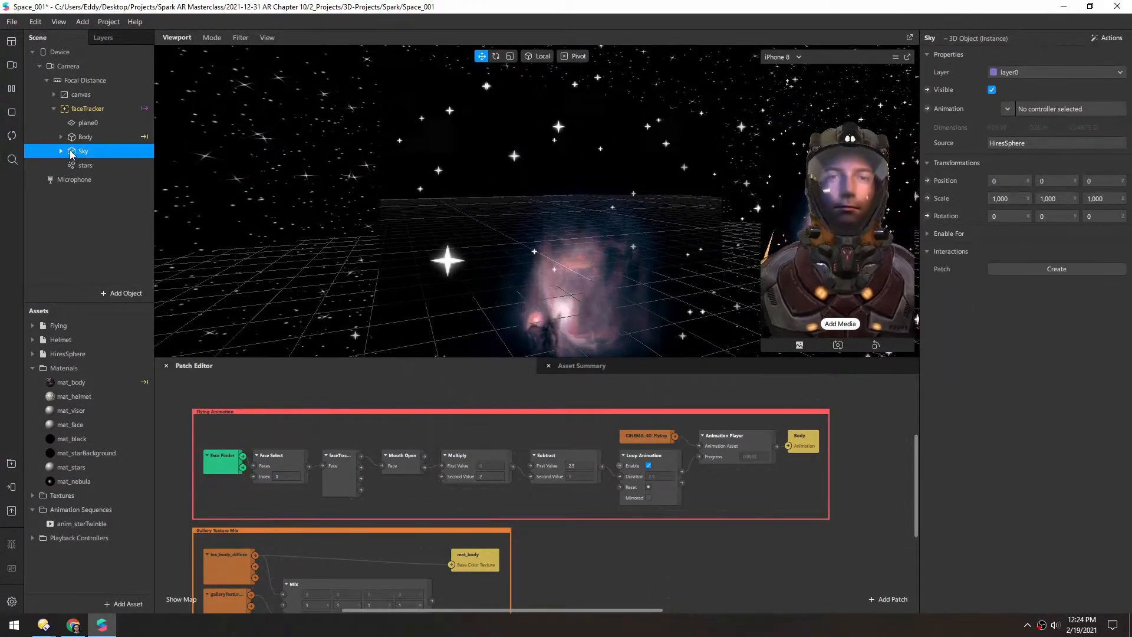
pyautogui.moveTo(82, 150); pyautogui.dragTo(80, 112)
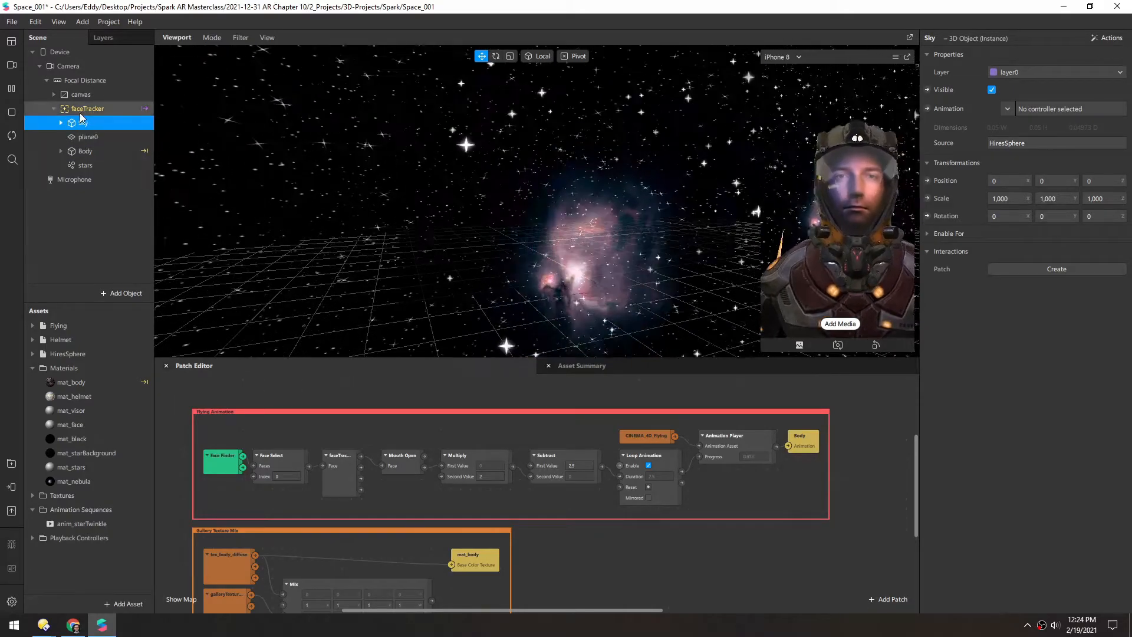
pyautogui.click(73, 139)
pyautogui.click(73, 155)
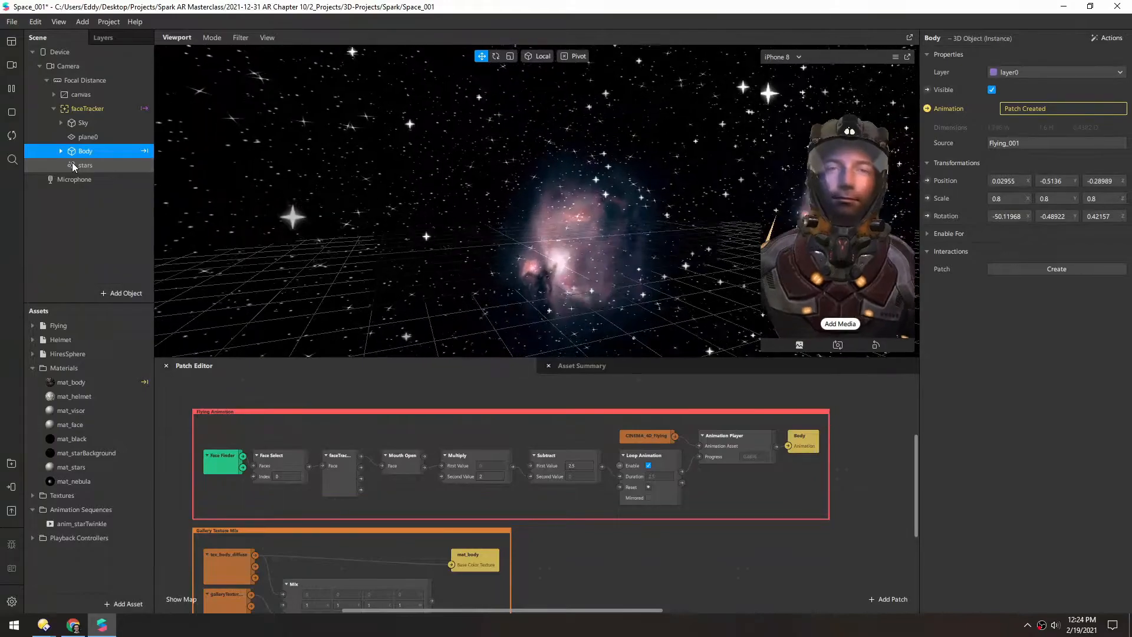
pyautogui.click(65, 165)
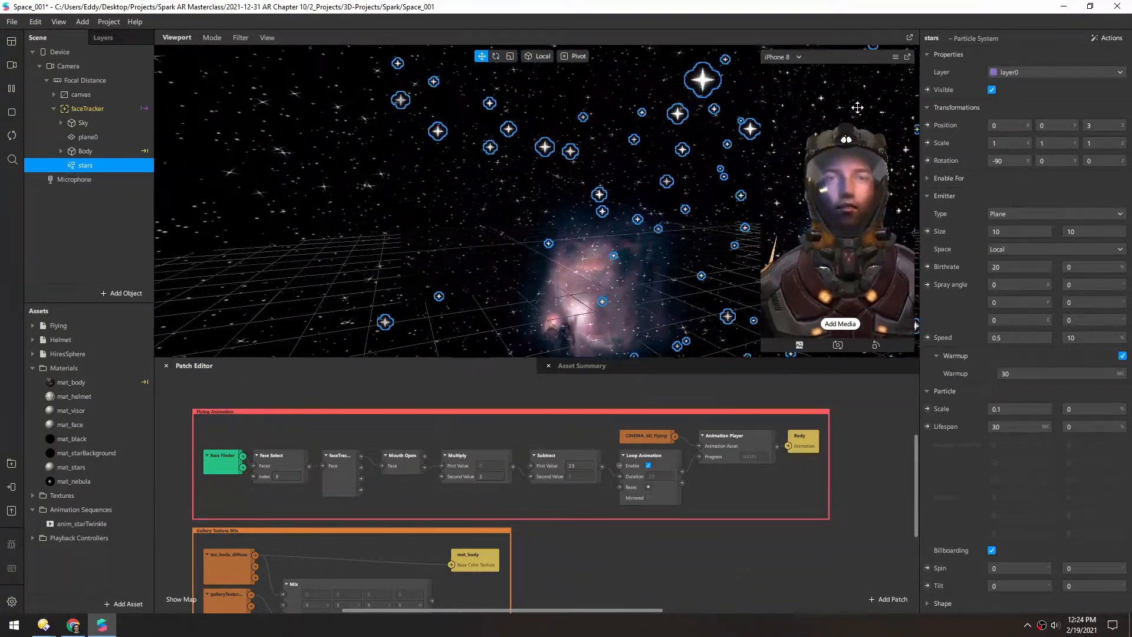
pyautogui.click(85, 233)
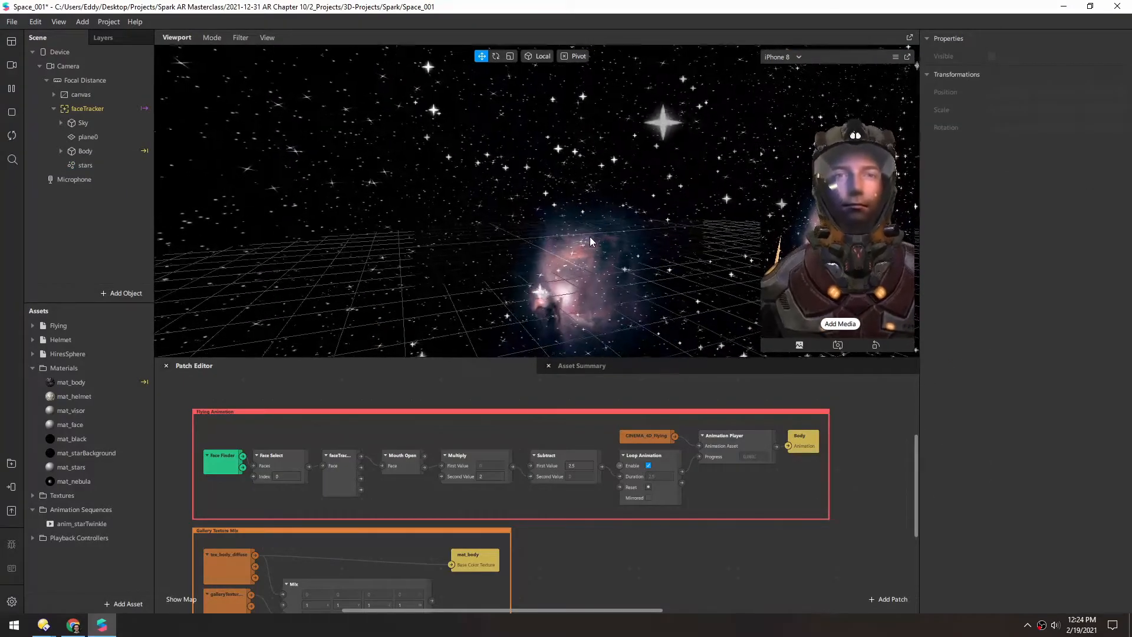
pyautogui.moveTo(584, 271); pyautogui.dragTo(416, 236, button='right')
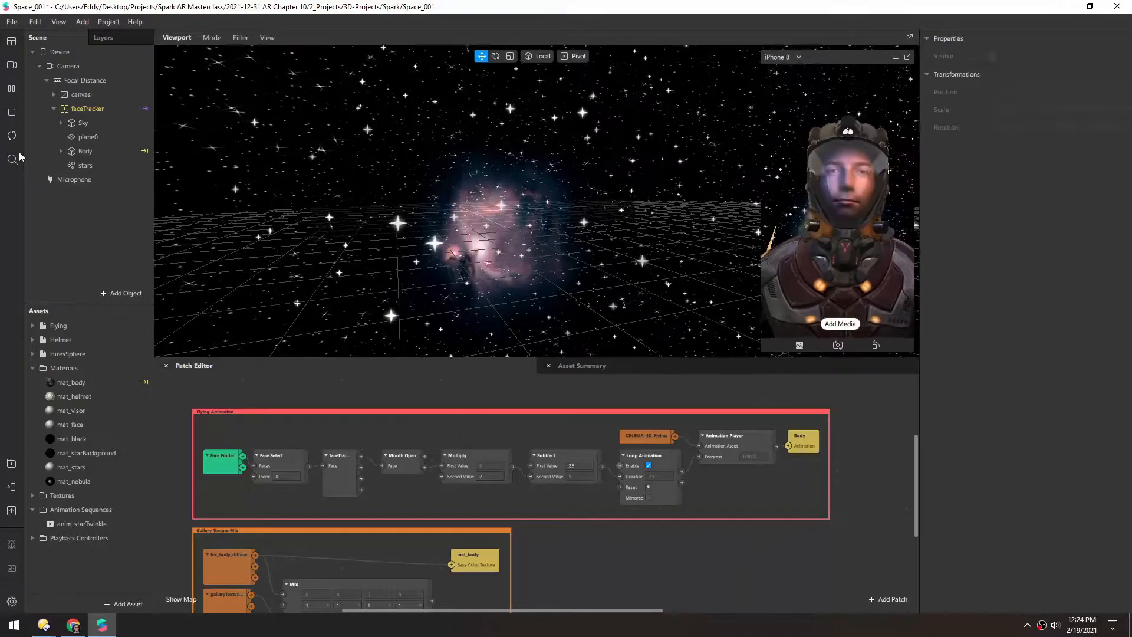
pyautogui.moveTo(479, 227); pyautogui.dragTo(504, 158, button='right')
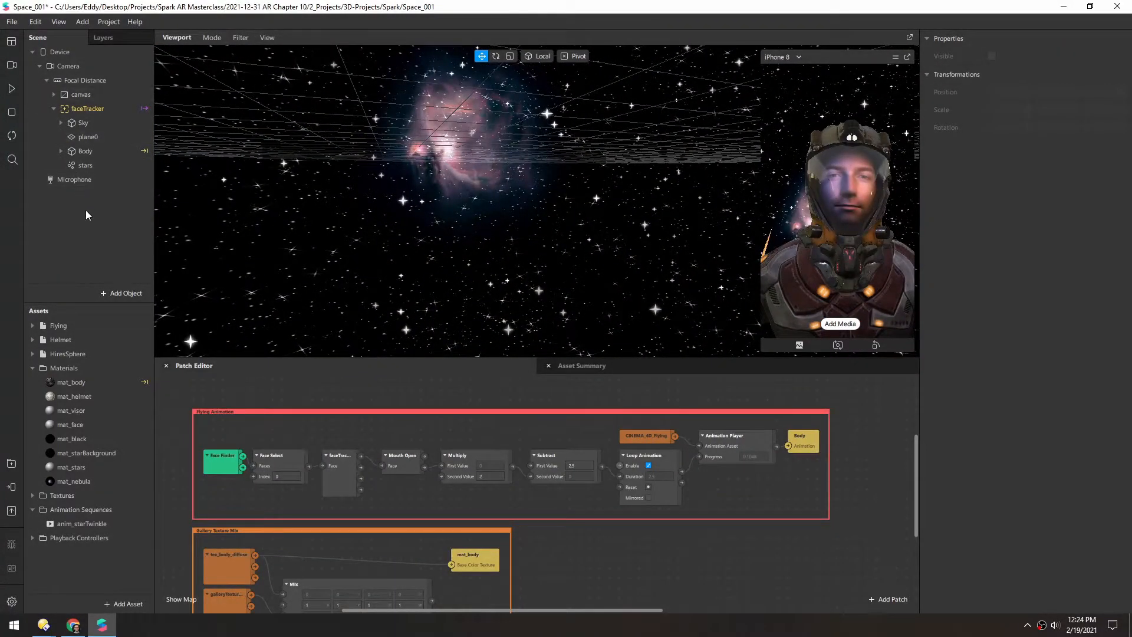
# Raise plane0 to about 2.48 on Y and enable Alpha Test on its mat_nebula material.
pyautogui.click(73, 152)
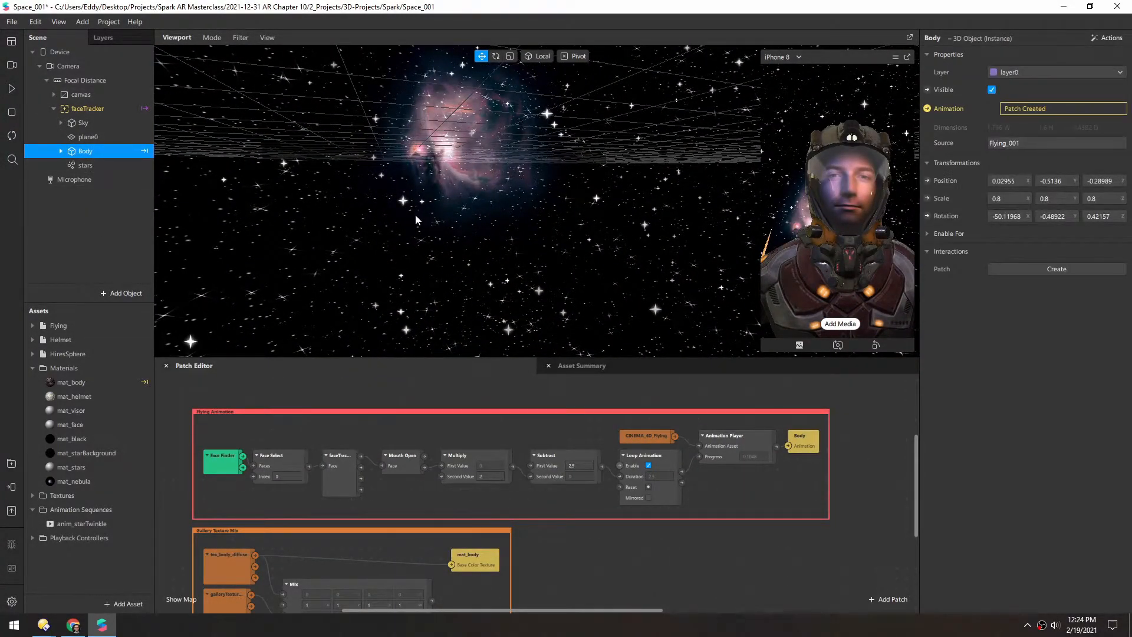
pyautogui.press('f')
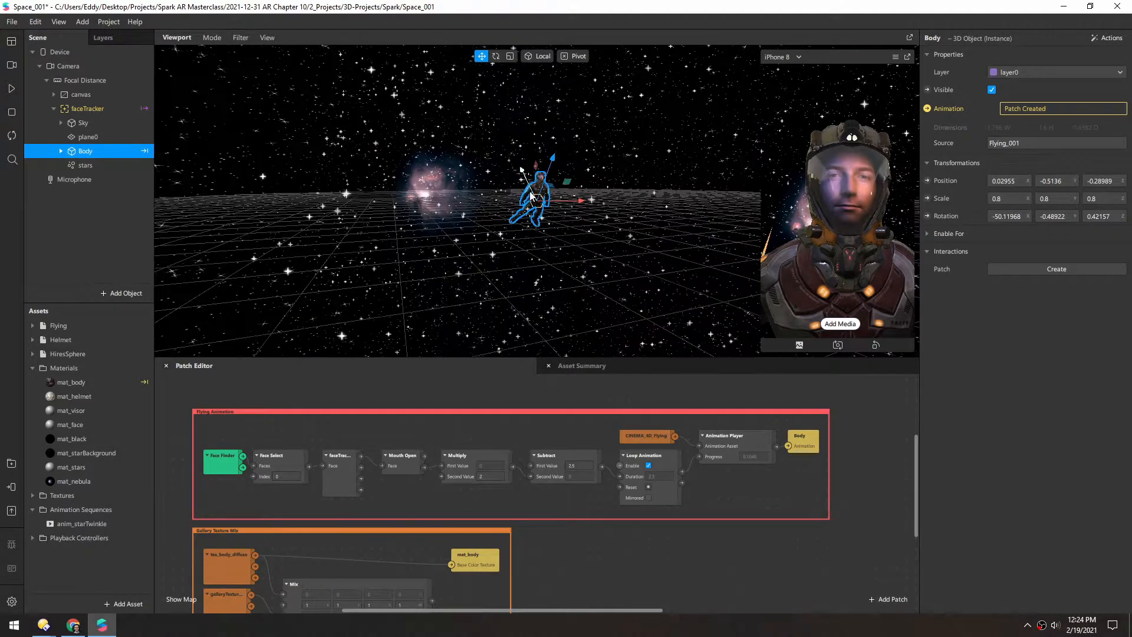
pyautogui.scroll(5, 530, 197)
pyautogui.moveTo(529, 194); pyautogui.dragTo(564, 268, button='middle')
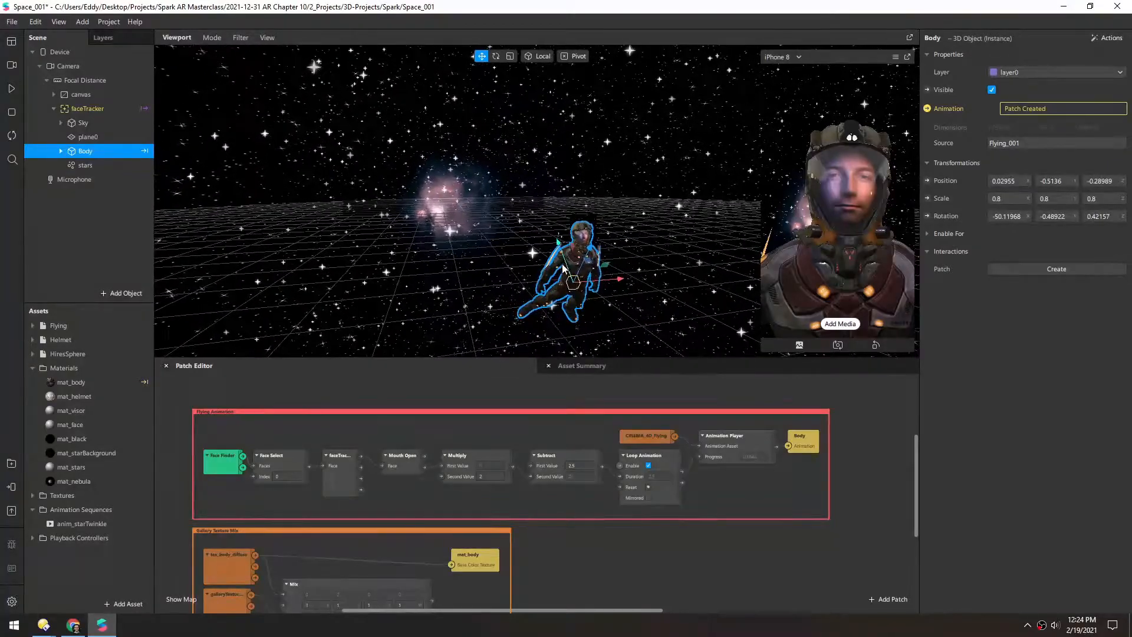
pyautogui.scroll(-3, 563, 269)
pyautogui.click(89, 136)
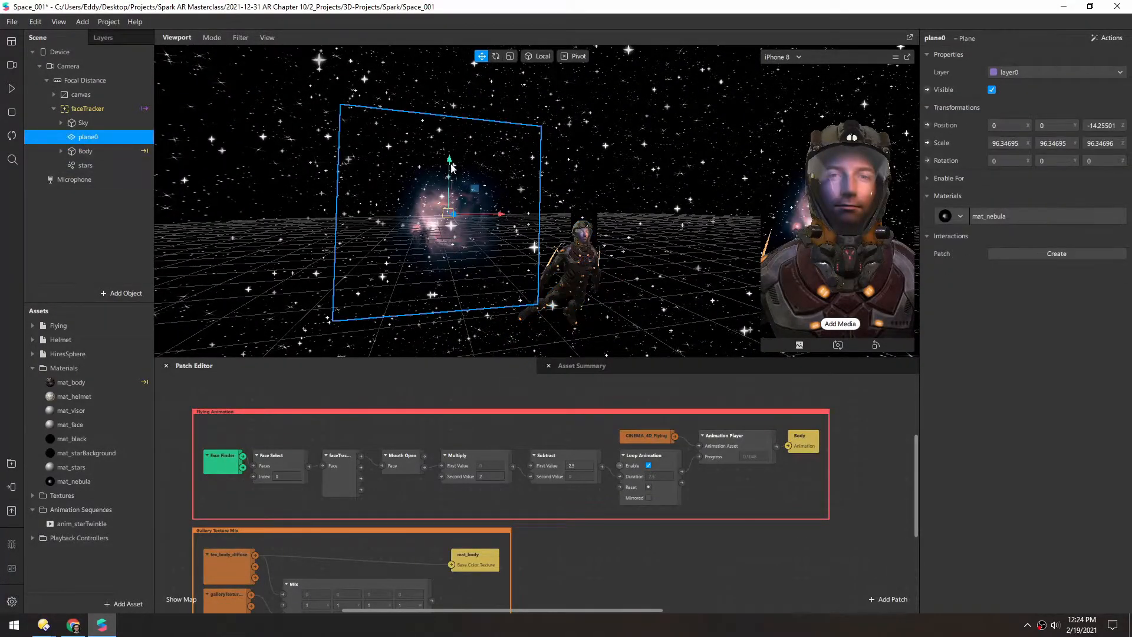
pyautogui.moveTo(449, 158); pyautogui.dragTo(449, 110)
pyautogui.moveTo(425, 202); pyautogui.dragTo(365, 214, button='middle')
pyautogui.click(1005, 221)
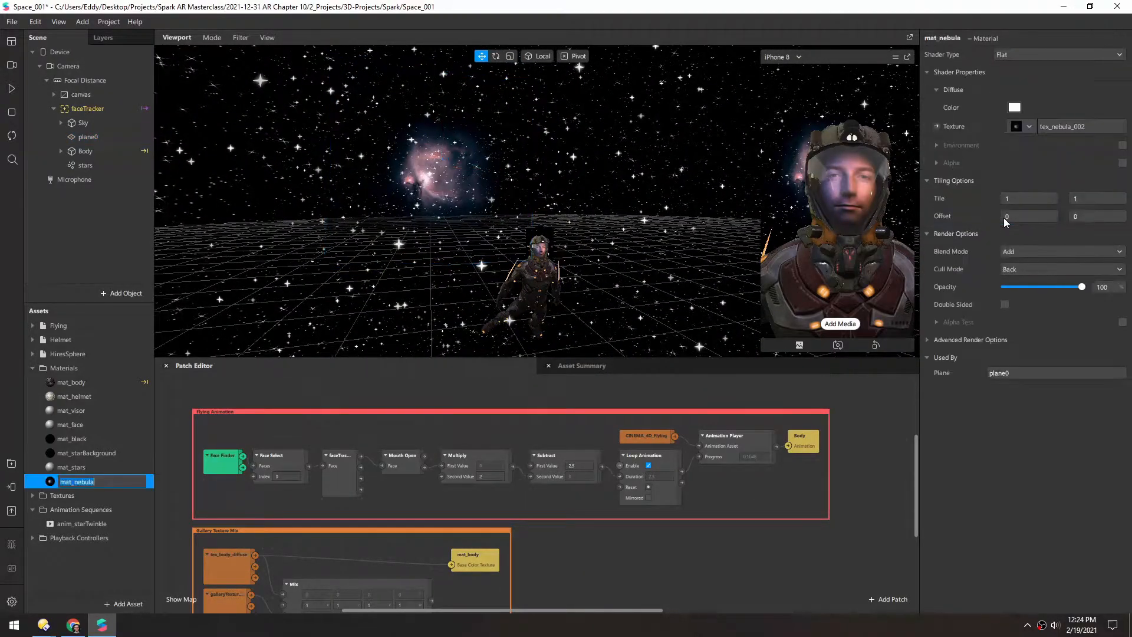
pyautogui.click(1122, 322)
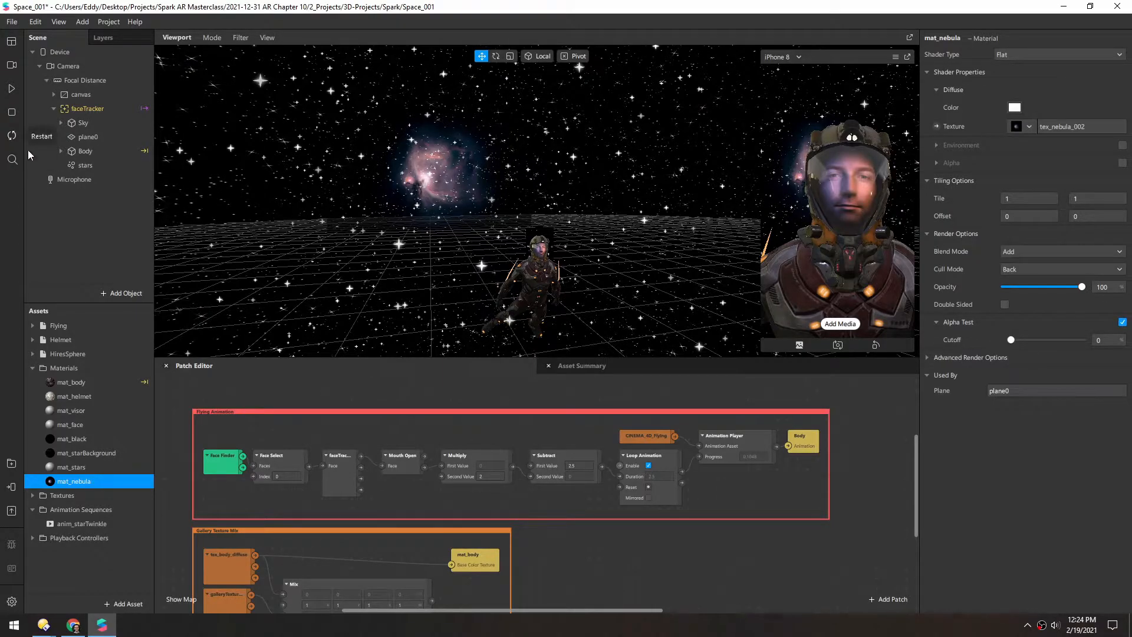
# Rename plane0 under faceTracker as nebula1.
pyautogui.click(85, 137)
pyautogui.moveTo(430, 214); pyautogui.dragTo(486, 250, button='middle')
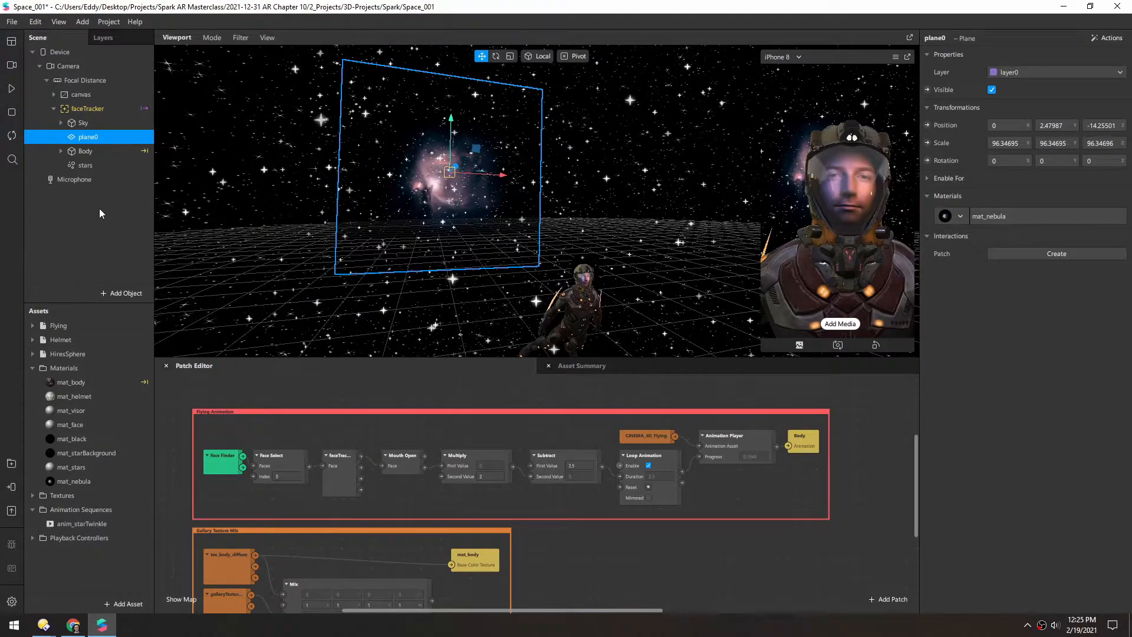
pyautogui.doubleClick(88, 138)
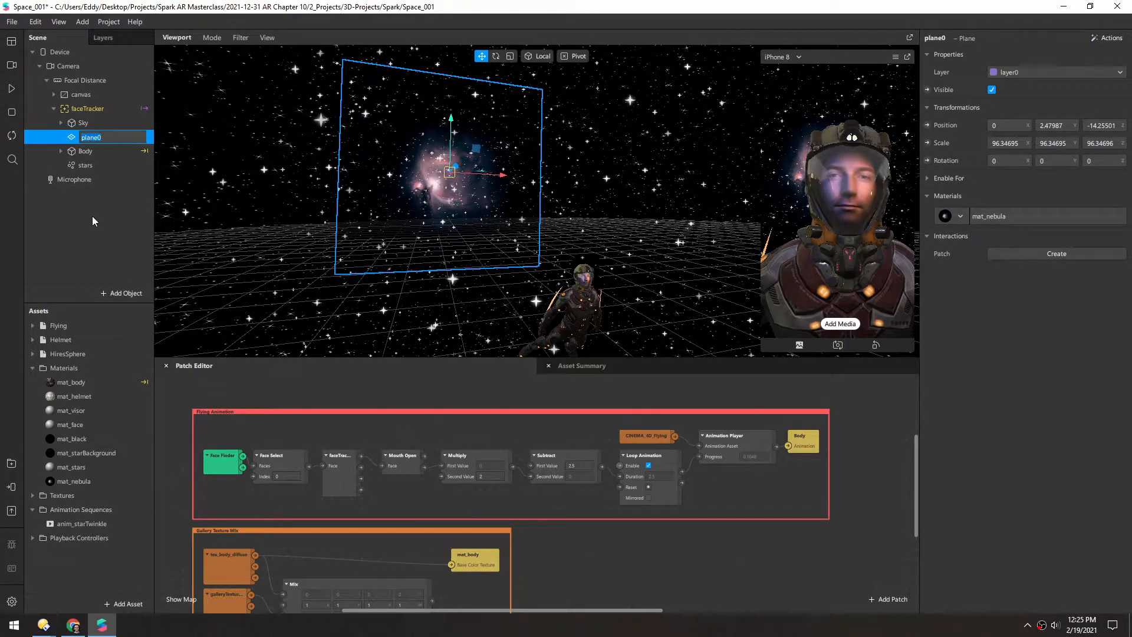
pyautogui.write('nebula1')
pyautogui.press('Return')
# Duplicate nebula1 and place the copy at about 7.96, 4.02, -14.13, scaled to about 176.3 and rotated about -32° on Y.
pyautogui.hotkey('ctrl', 'd')
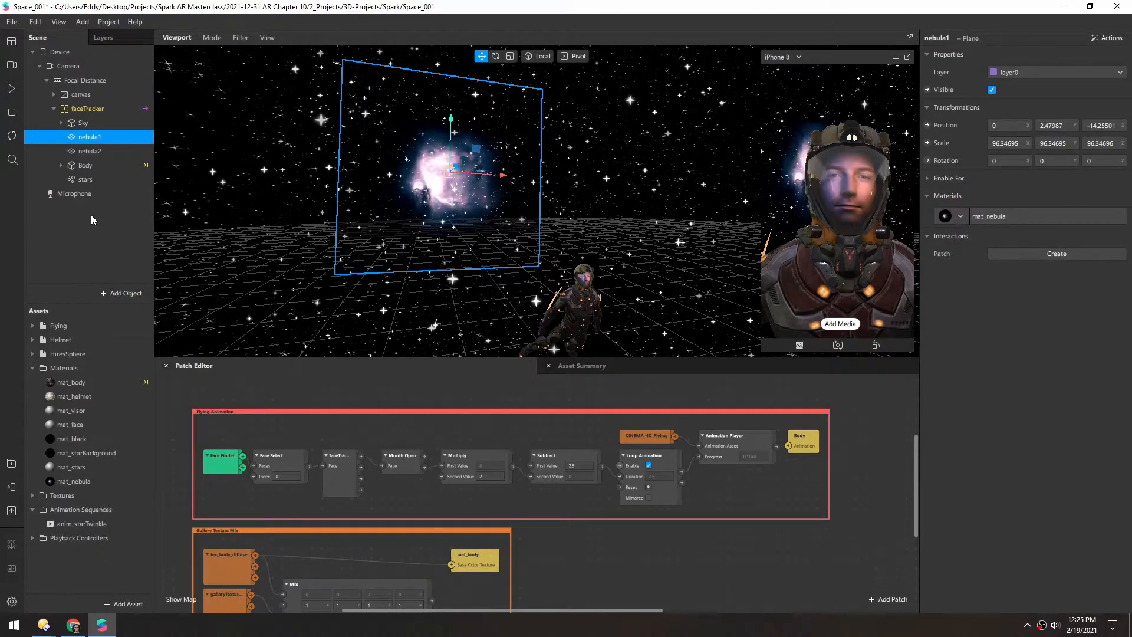
pyautogui.moveTo(480, 152); pyautogui.dragTo(387, 174)
pyautogui.press('e')
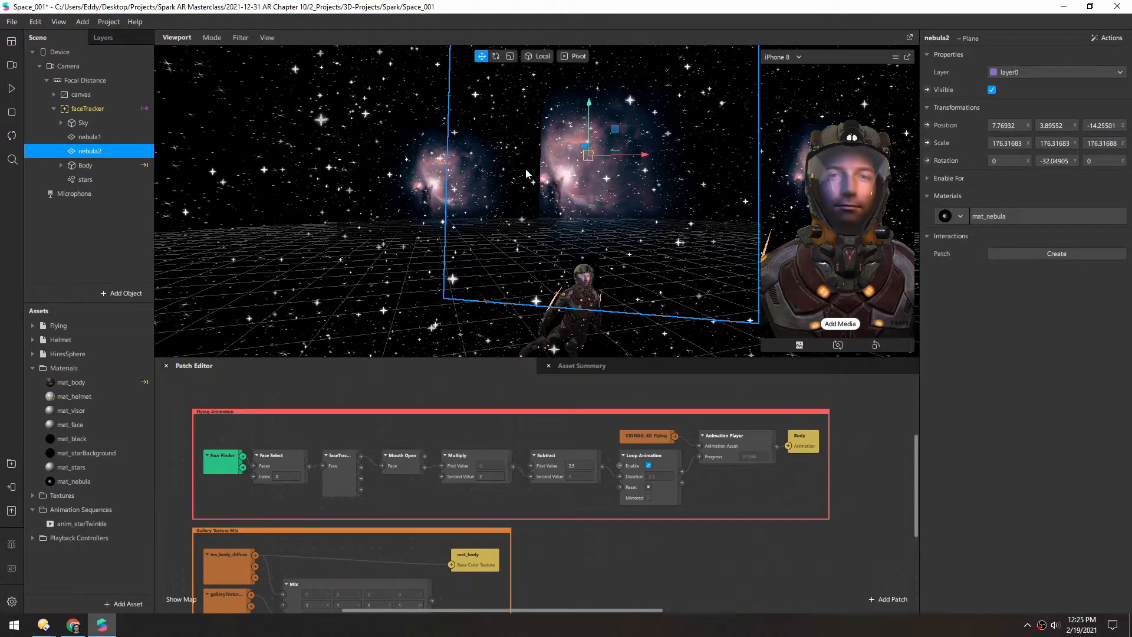
pyautogui.moveTo(604, 136)
pyautogui.mouseDown()
pyautogui.moveTo(589, 130)
pyautogui.moveTo(607, 133)
pyautogui.mouseUp()
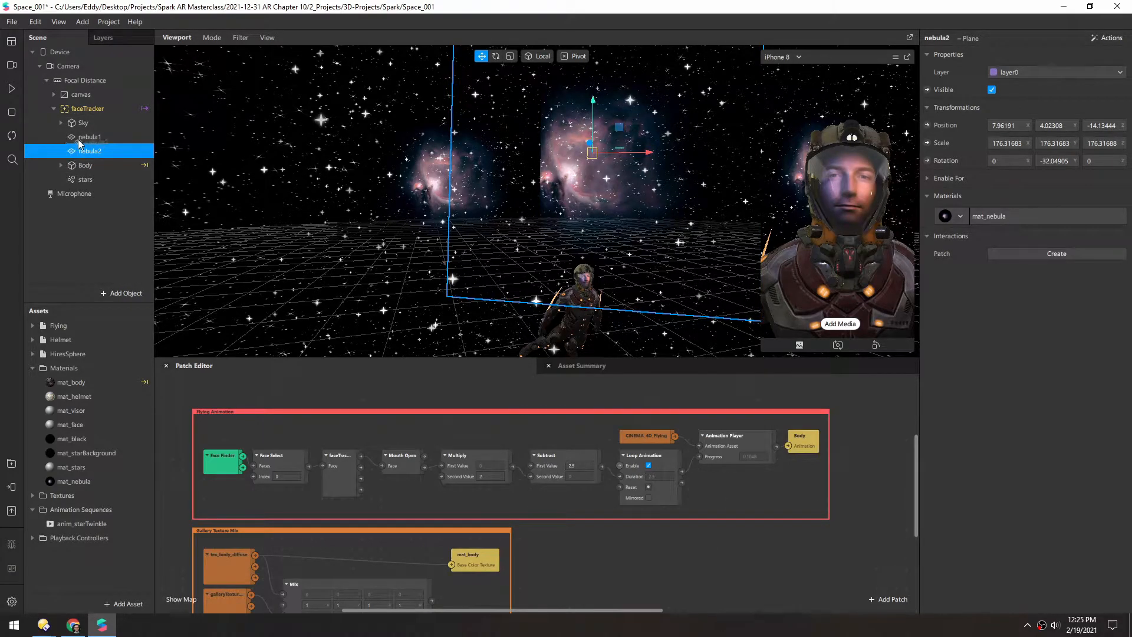
# Put nebula2 above nebula1 in the hierarchy, then move it to about 3.39, 3.78, -16.99 and rotate it to about 25, 20, -126.
pyautogui.moveTo(80, 133); pyautogui.dragTo(80, 129)
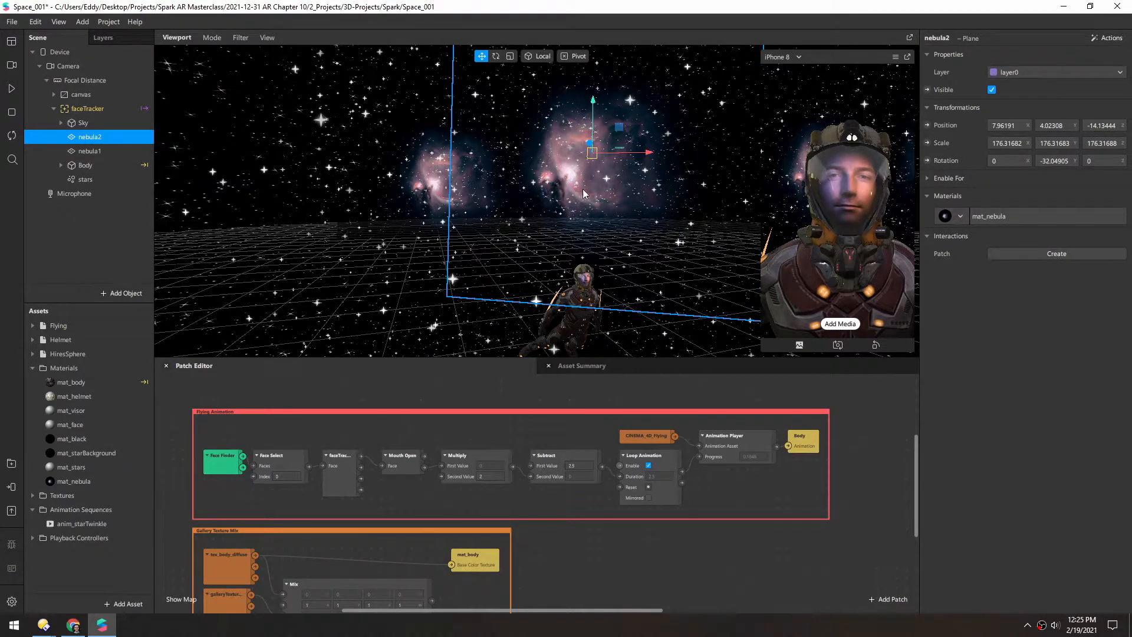
pyautogui.moveTo(611, 133); pyautogui.dragTo(504, 197)
pyautogui.press('e')
pyautogui.press('w')
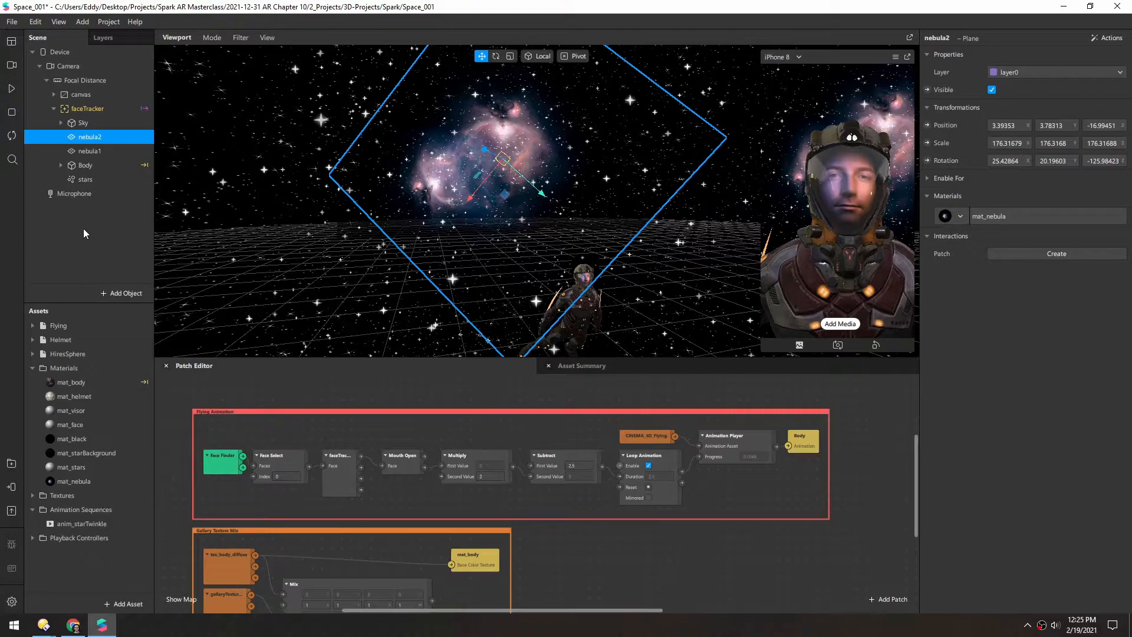
# Duplicate nebula2, then move the original to about -6.82, 1.73, -16.36 and rotate it to about -15, -21, -127.
pyautogui.hotkey('ctrl', 'd')
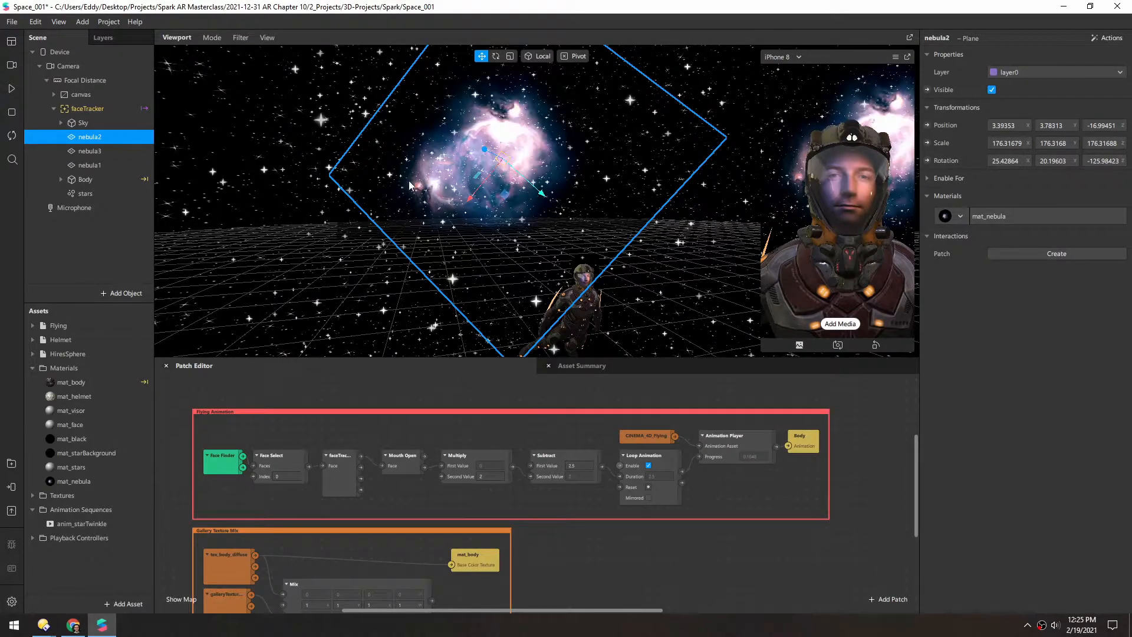
pyautogui.moveTo(504, 198); pyautogui.dragTo(290, 215)
pyautogui.keyDown('alt'); pyautogui.moveTo(291, 216); pyautogui.dragTo(478, 124); pyautogui.keyUp('alt')
pyautogui.press('e')
pyautogui.press('w')
pyautogui.moveTo(436, 157); pyautogui.dragTo(424, 200)
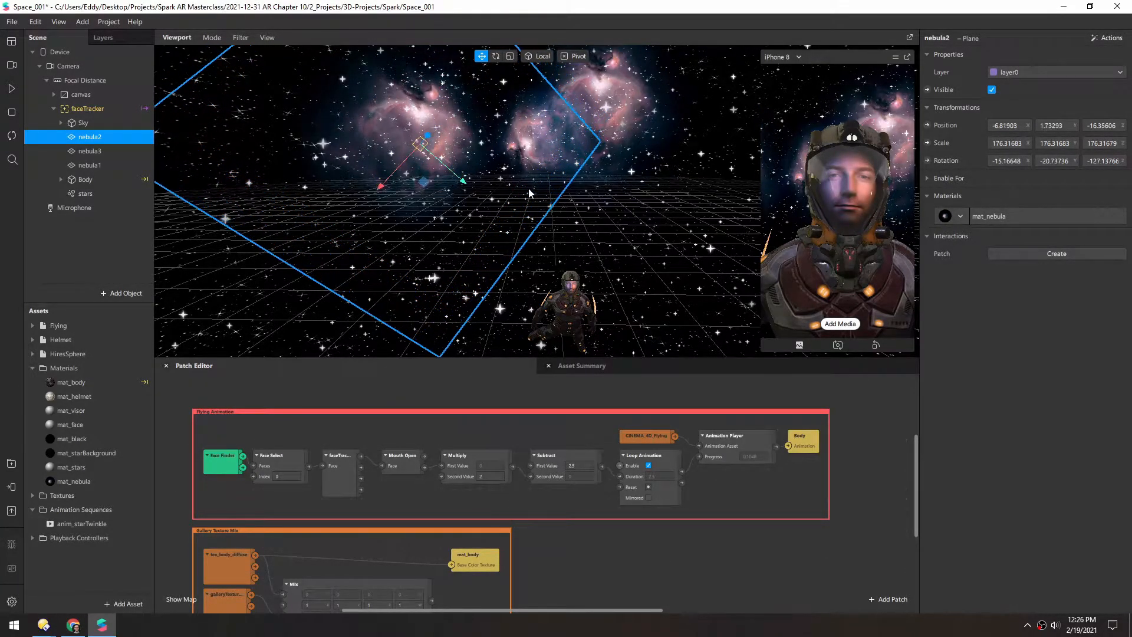
# Create a new material for the nebula2 plane and name it mat_nebula2.
pyautogui.keyDown('alt'); pyautogui.moveTo(528, 188); pyautogui.dragTo(512, 183); pyautogui.keyUp('alt')
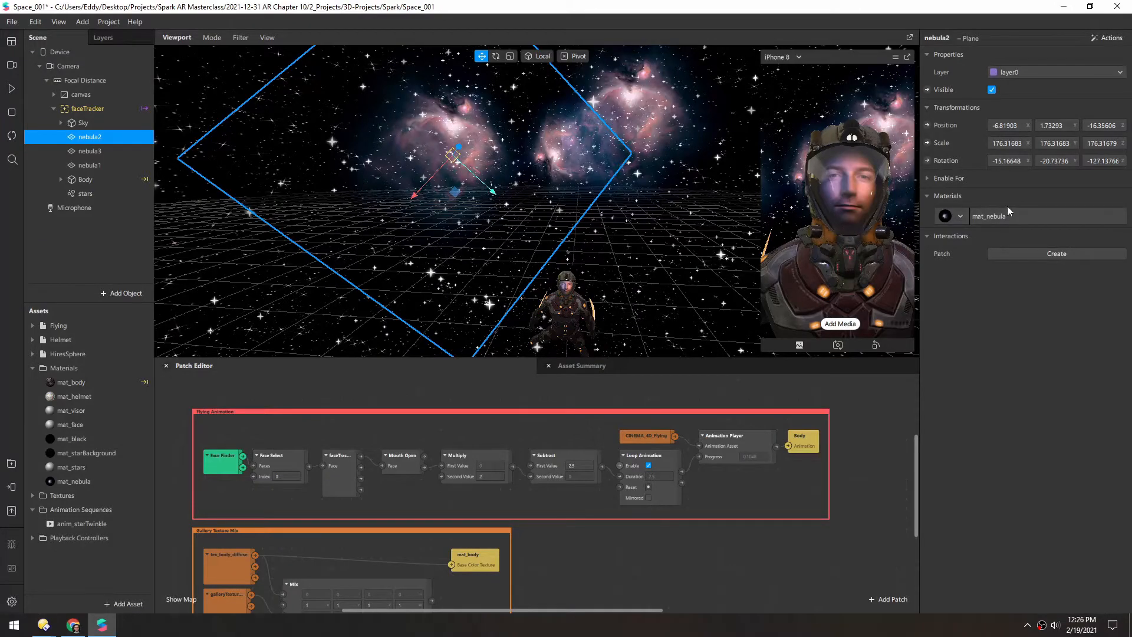
pyautogui.click(958, 217)
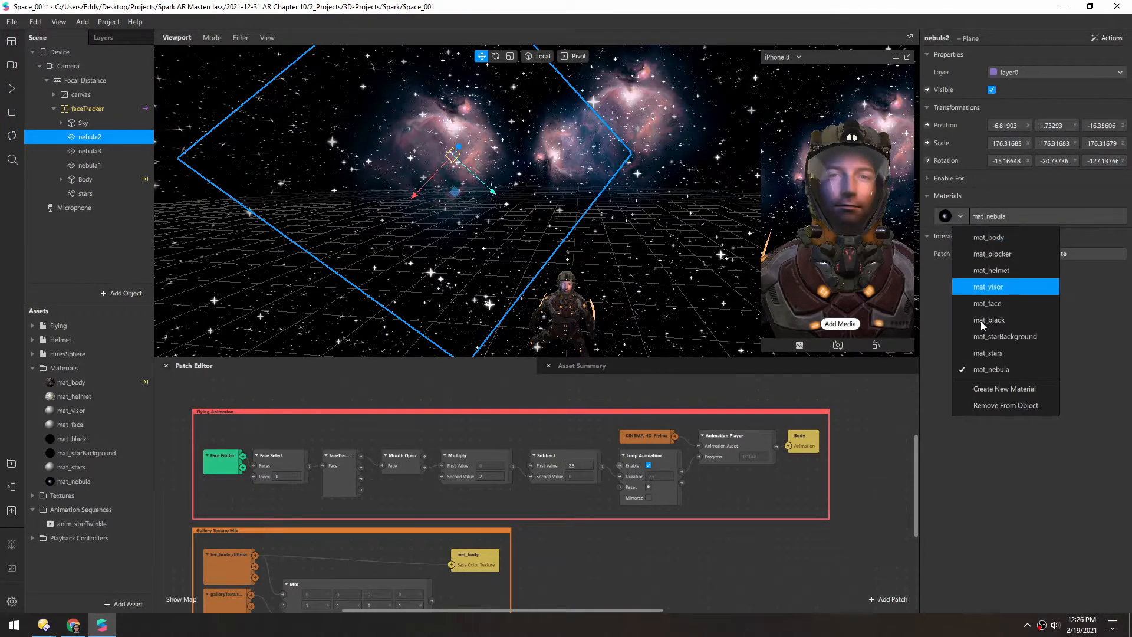
pyautogui.click(1004, 389)
pyautogui.click(981, 217)
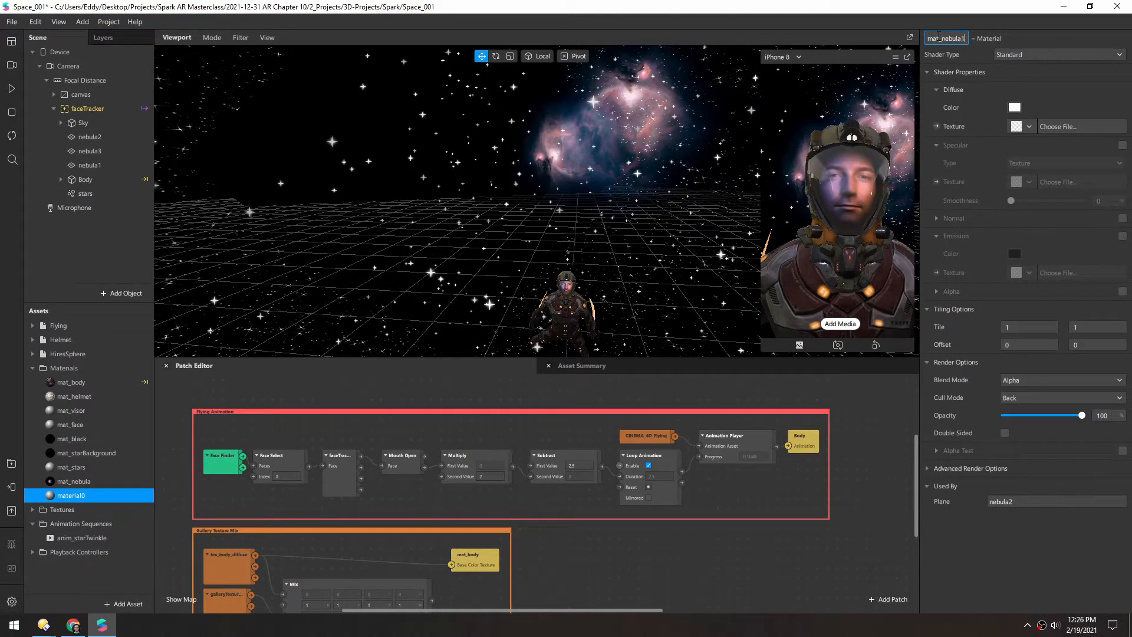
# Set mat_nebula2 to the Flat shader with the tex_nebula_003 texture and the Add blend mode.
pyautogui.click(1021, 56)
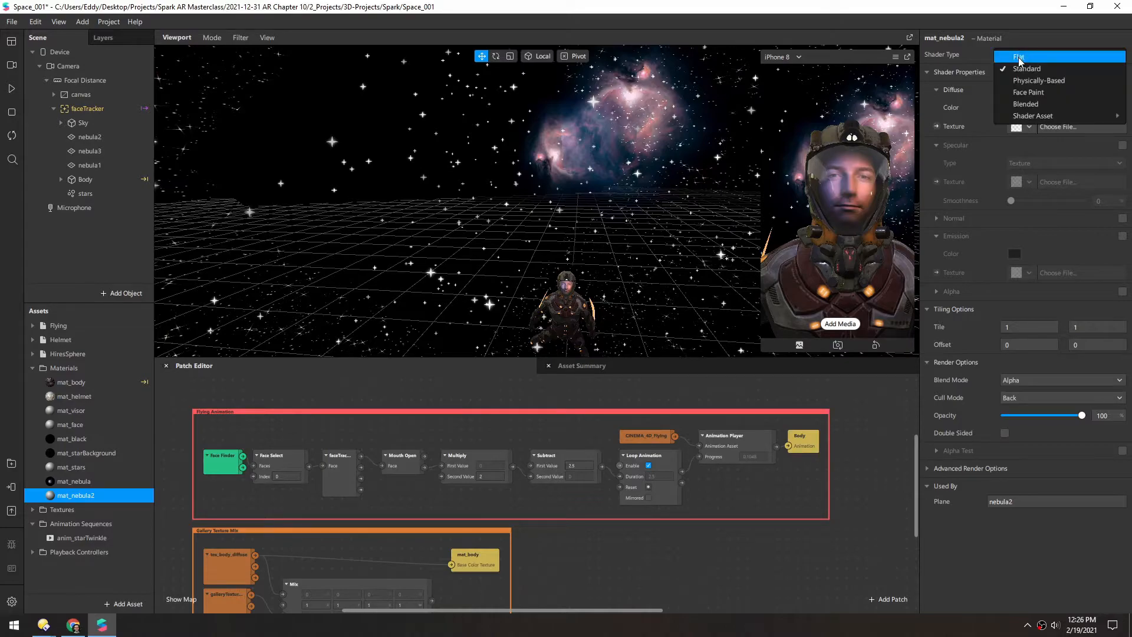
pyautogui.click(1017, 83)
pyautogui.click(1029, 126)
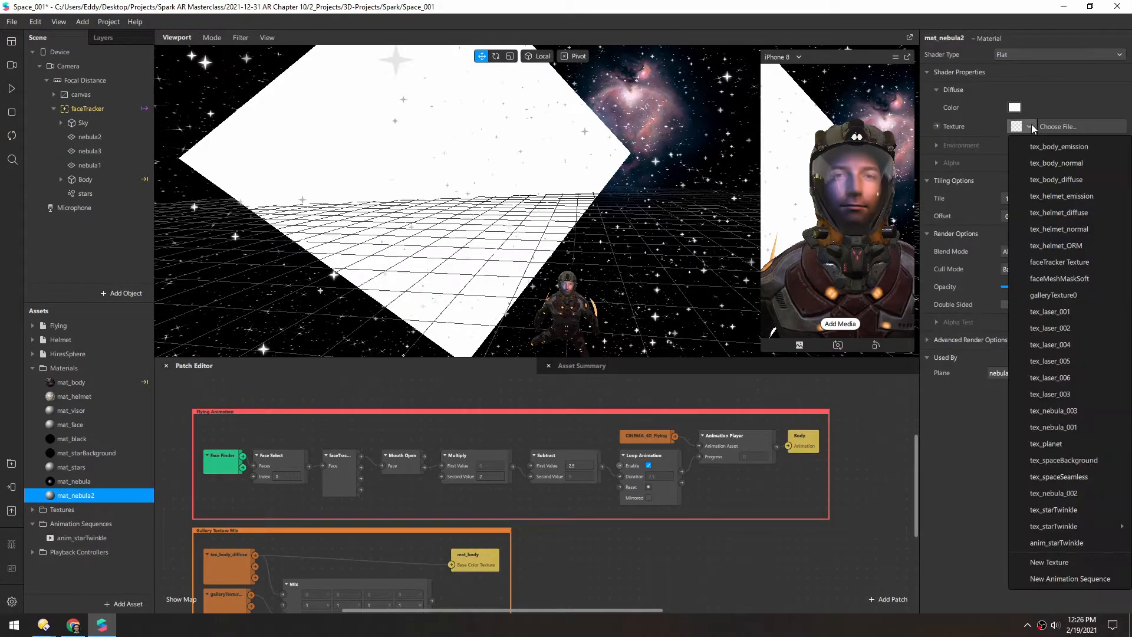
pyautogui.click(1061, 407)
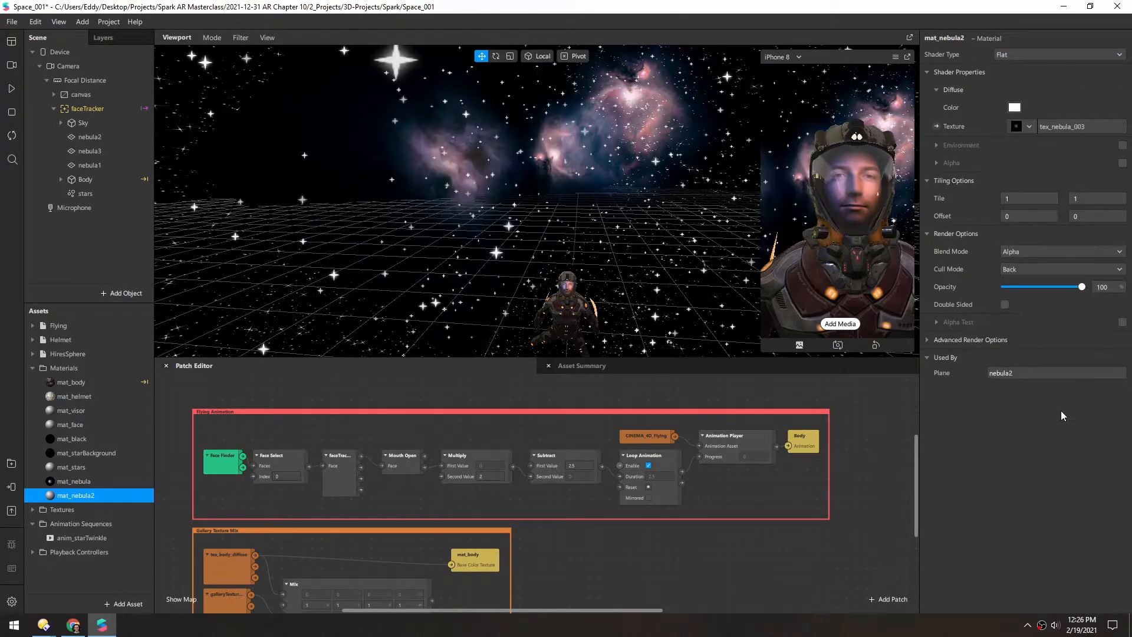
pyautogui.click(1009, 257)
pyautogui.click(1013, 261)
# Duplicate nebula2, then move the original to about 11.07, -2.60, -18.91 and rotate it to about 12.5, 22.9, -137.8.
pyautogui.keyDown('alt'); pyautogui.moveTo(495, 179); pyautogui.dragTo(448, 142); pyautogui.keyUp('alt')
pyautogui.click(99, 136)
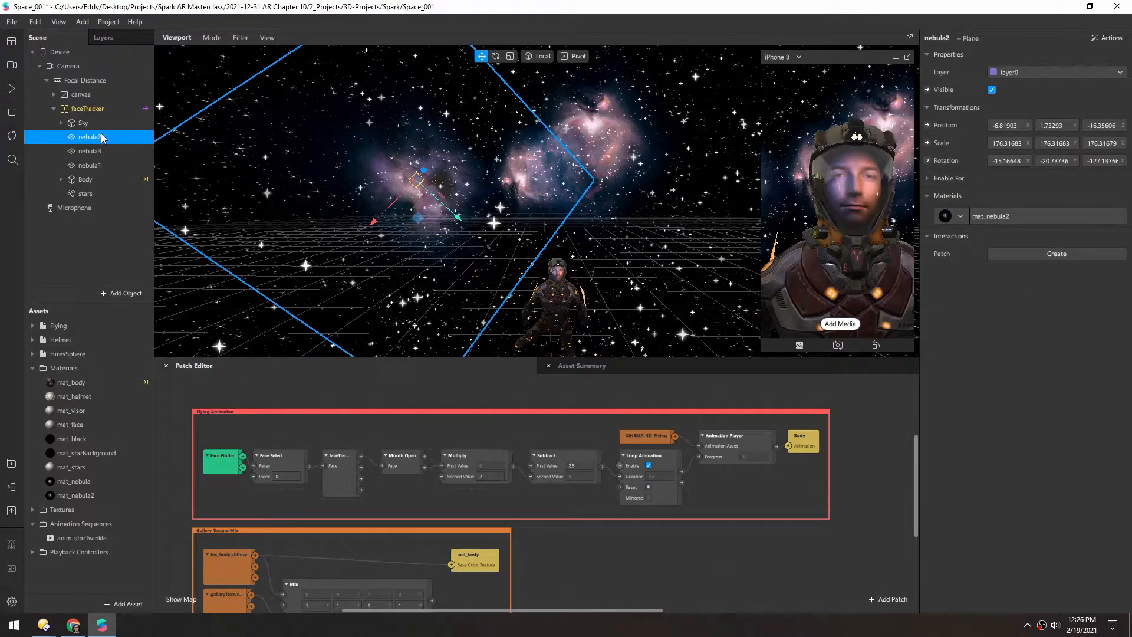
pyautogui.hotkey('ctrl', 'd')
pyautogui.keyDown('alt'); pyautogui.moveTo(449, 197); pyautogui.dragTo(655, 279); pyautogui.keyUp('alt')
pyautogui.press('e')
pyautogui.press('w')
pyautogui.moveTo(513, 198); pyautogui.dragTo(445, 211, button='middle')
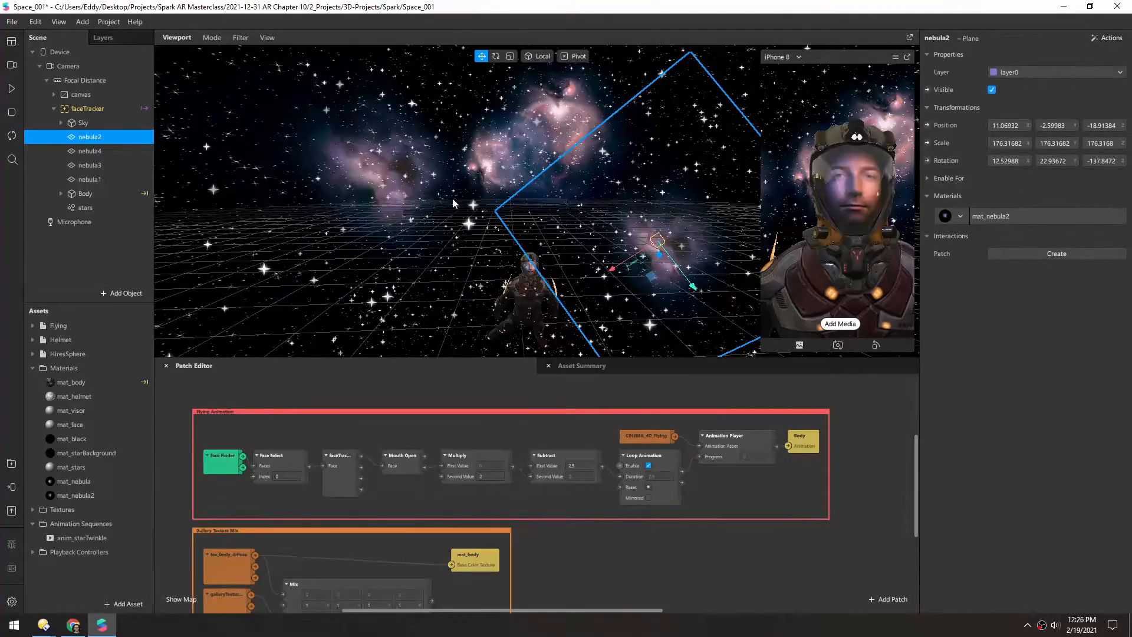
# Turn off Use Depth Test and Write to Depth Buffer for both mat_nebula and mat_nebula2.
pyautogui.doubleClick(88, 481)
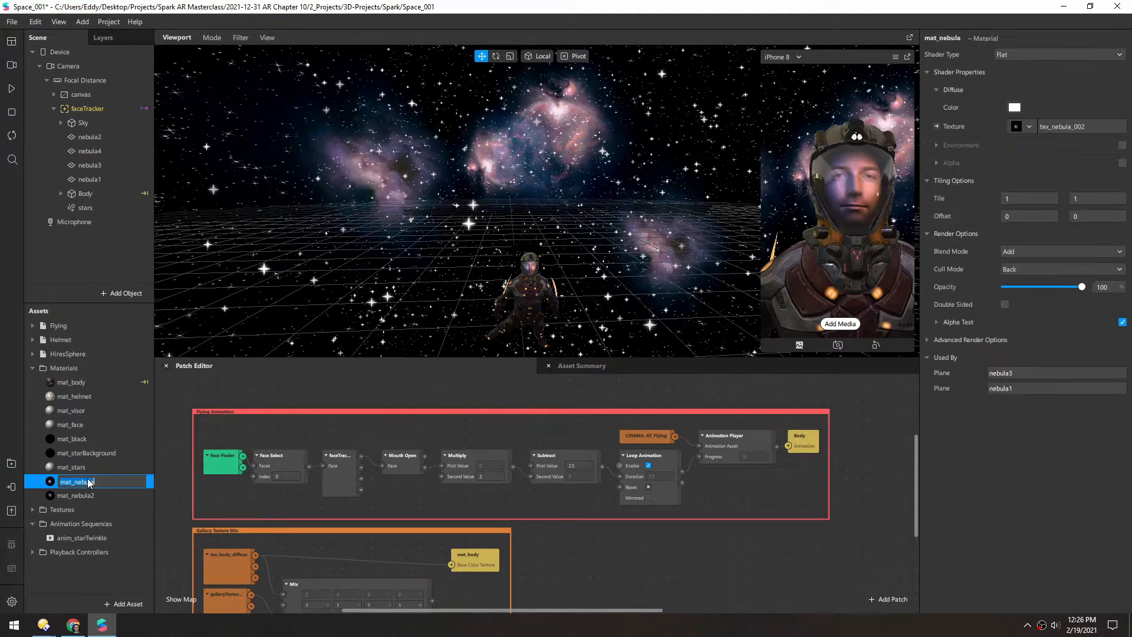
pyautogui.click(928, 340)
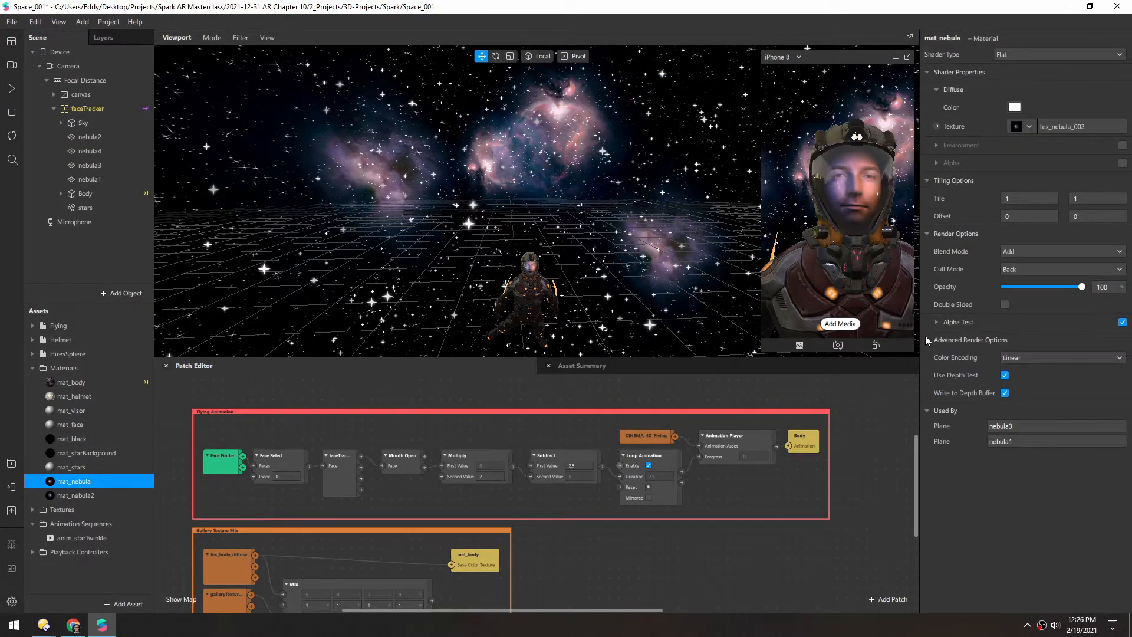
pyautogui.click(1005, 376)
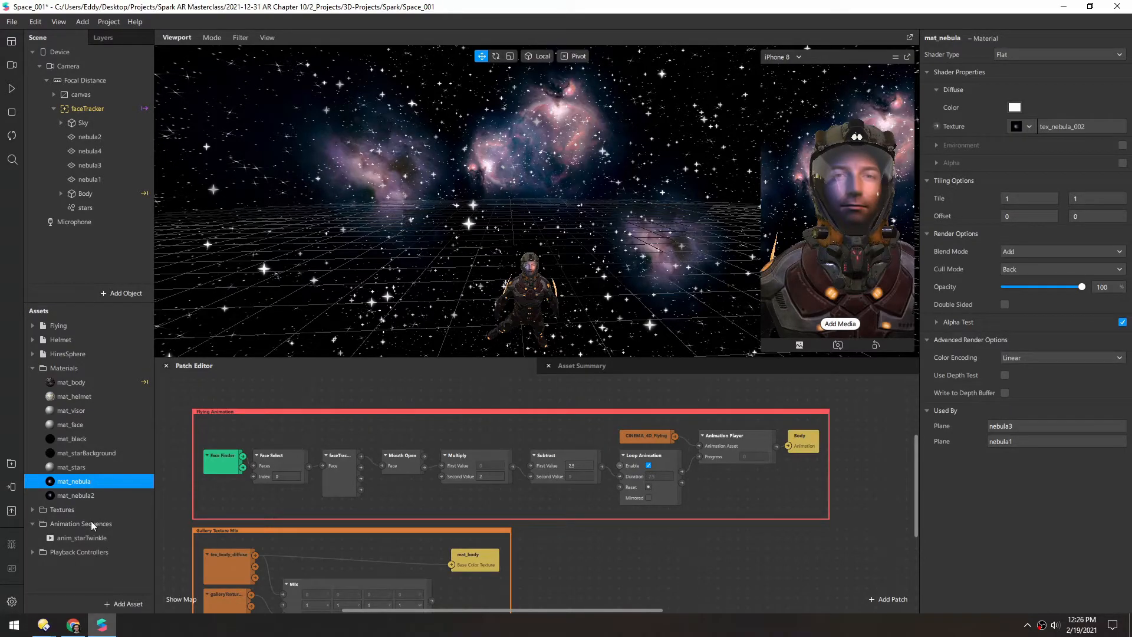
pyautogui.click(76, 496)
pyautogui.click(928, 340)
pyautogui.click(1005, 393)
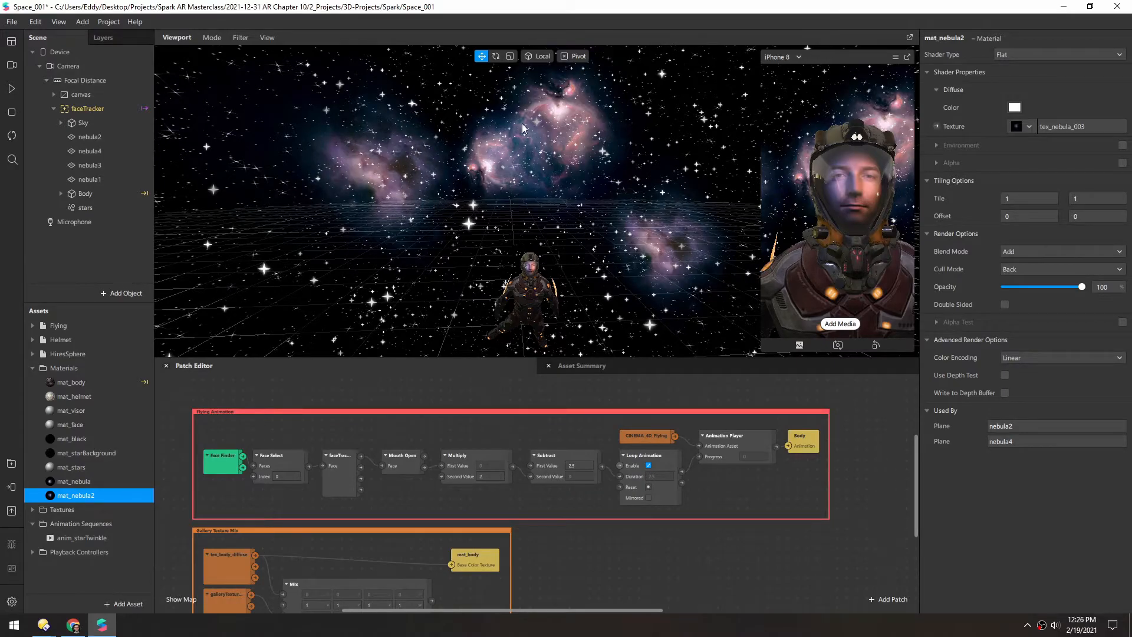
# Try the four nebula planes below stars in the hierarchy, then move them back between Sky and Body.
pyautogui.moveTo(583, 192); pyautogui.dragTo(164, 161)
pyautogui.click(98, 137)
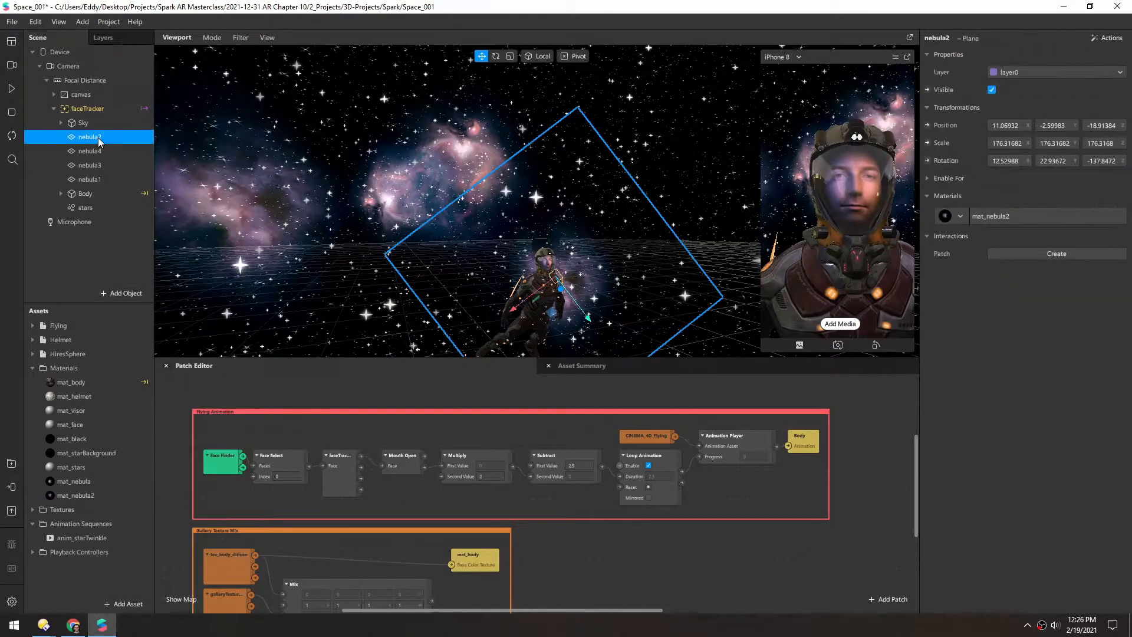
pyautogui.keyDown('shift'); pyautogui.click(94, 178); pyautogui.keyUp('shift')
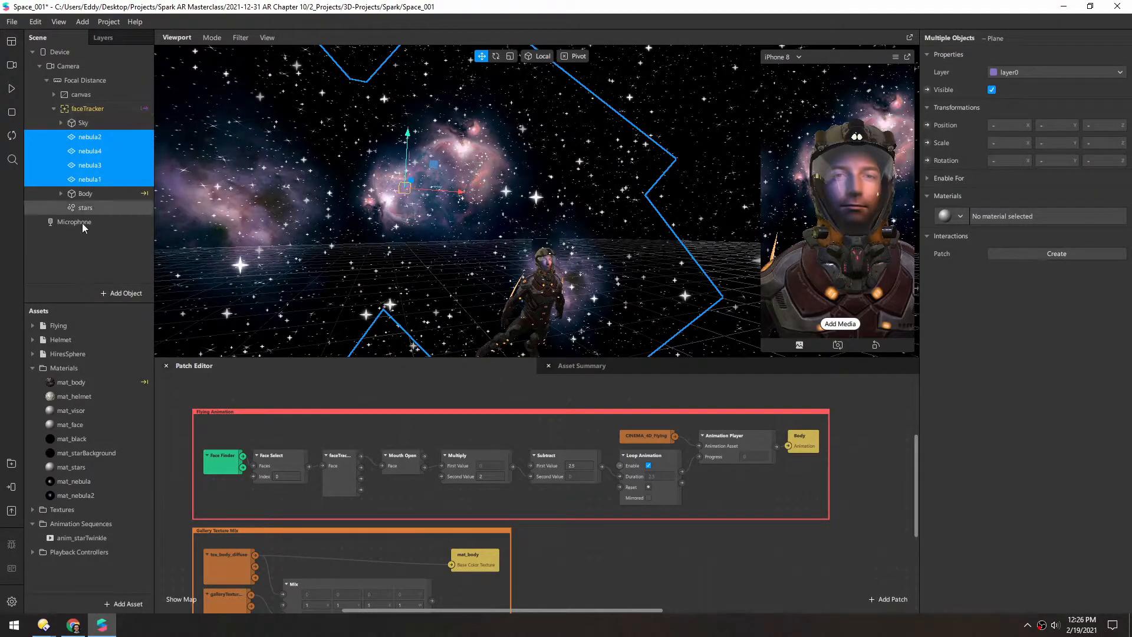
pyautogui.moveTo(536, 288); pyautogui.dragTo(526, 283)
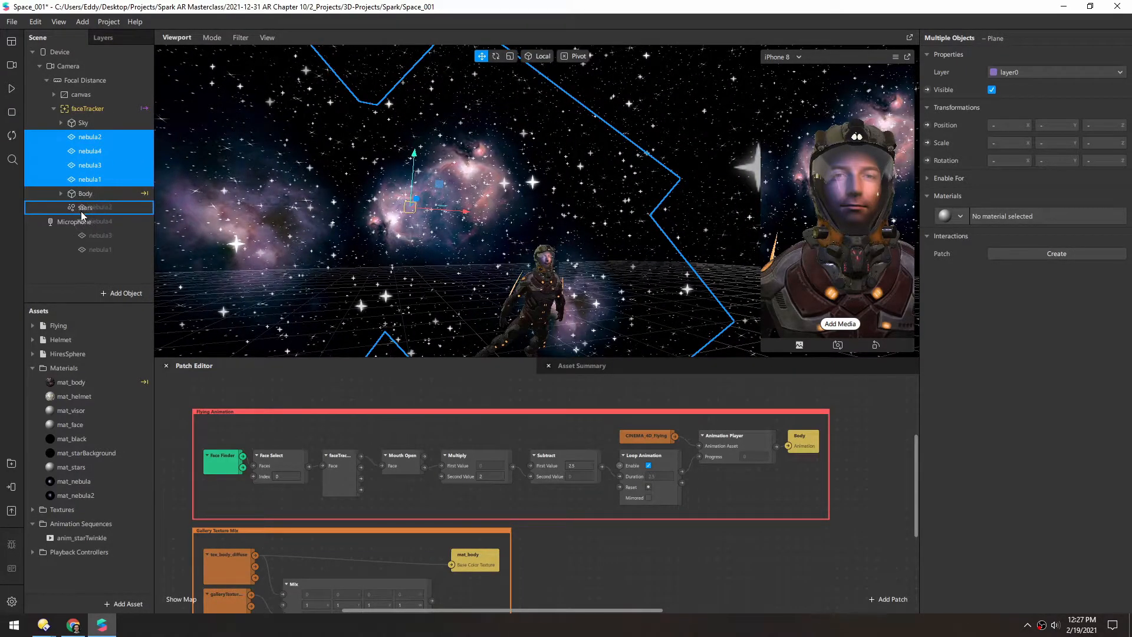
pyautogui.moveTo(84, 221); pyautogui.dragTo(83, 221)
pyautogui.moveTo(437, 325); pyautogui.dragTo(527, 281)
pyautogui.keyDown('alt'); pyautogui.moveTo(533, 261); pyautogui.dragTo(541, 301); pyautogui.keyUp('alt')
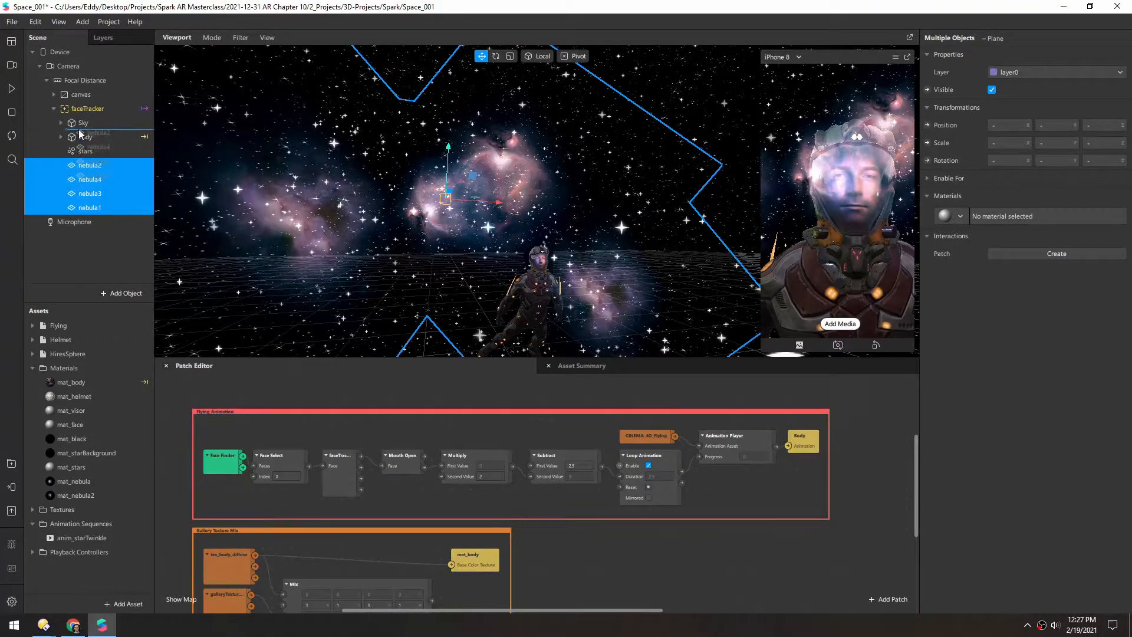
pyautogui.moveTo(230, 225); pyautogui.dragTo(101, 155)
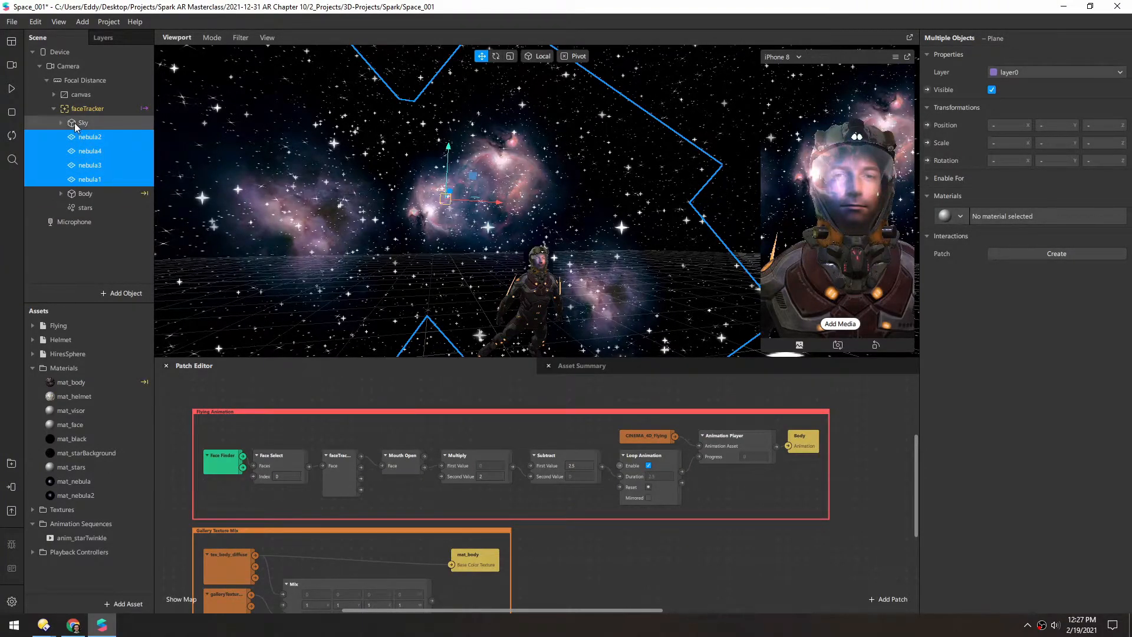
pyautogui.click(74, 124)
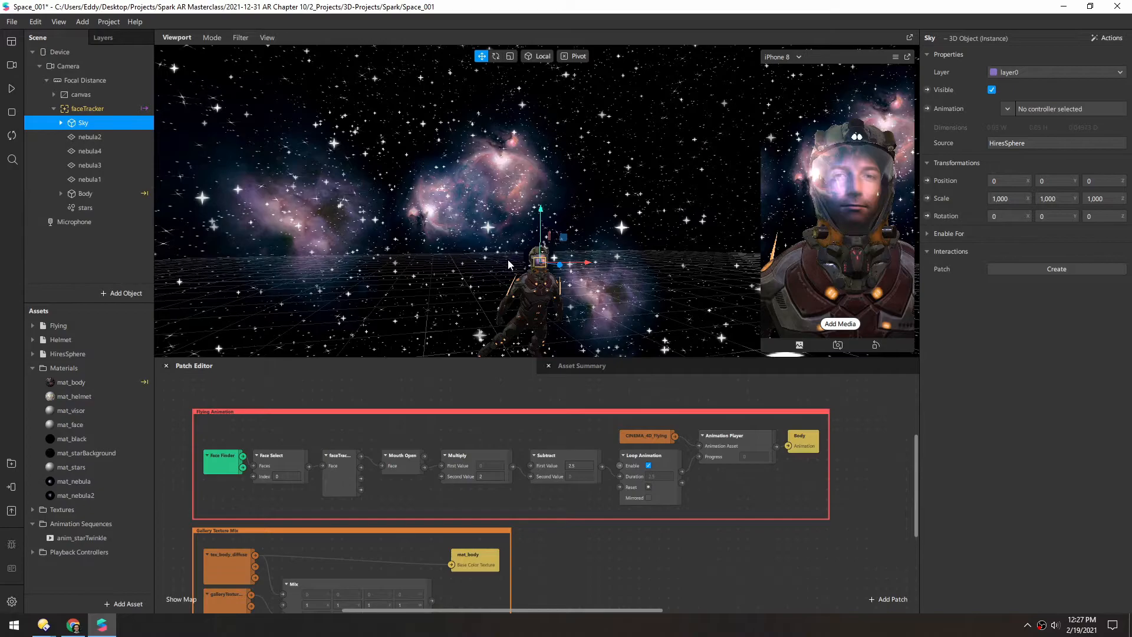
# Duplicate the stars particle system, then move the original to about -5.1 on X and the copy to about 5.53 on X.
pyautogui.doubleClick(448, 274)
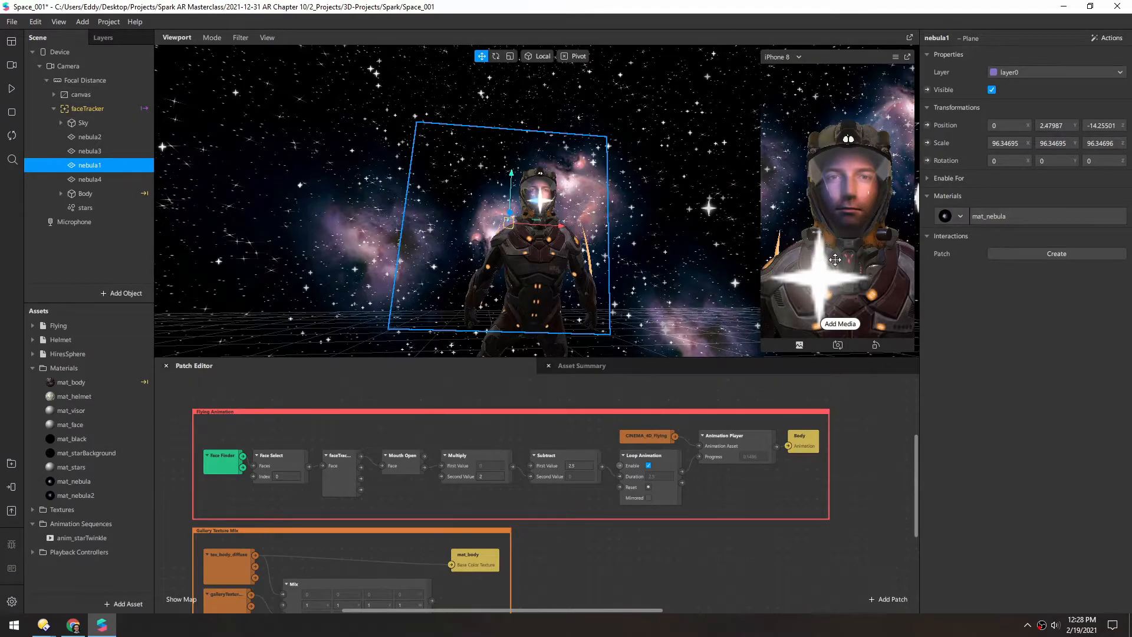
pyautogui.scroll(-3, 482, 227)
pyautogui.keyDown('alt'); pyautogui.moveTo(554, 243); pyautogui.dragTo(515, 134); pyautogui.keyUp('alt')
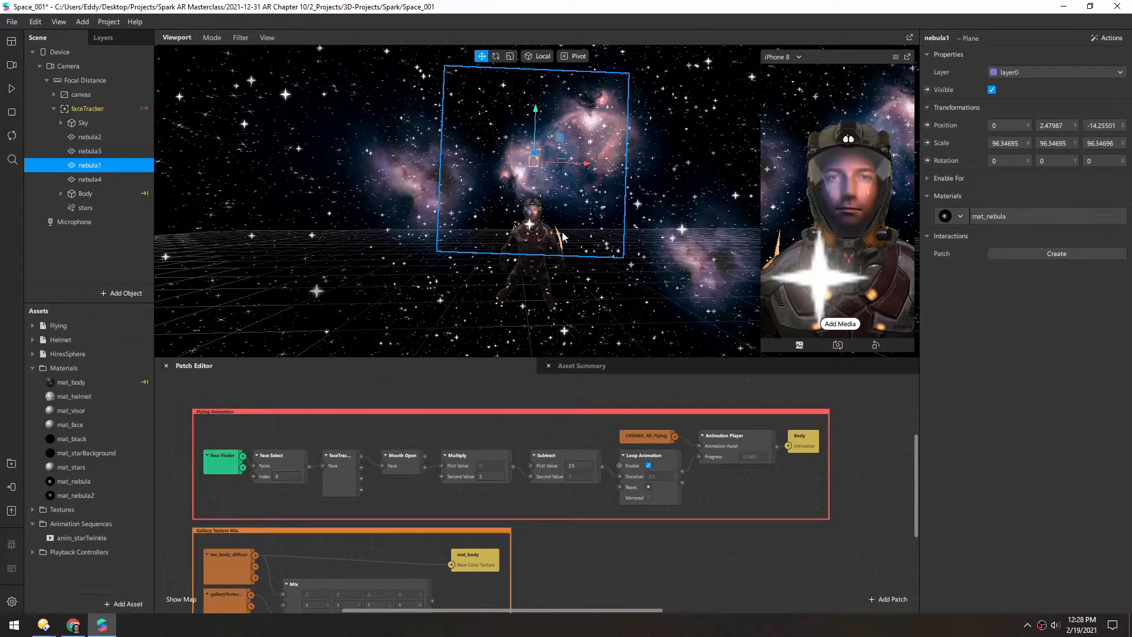
pyautogui.click(70, 209)
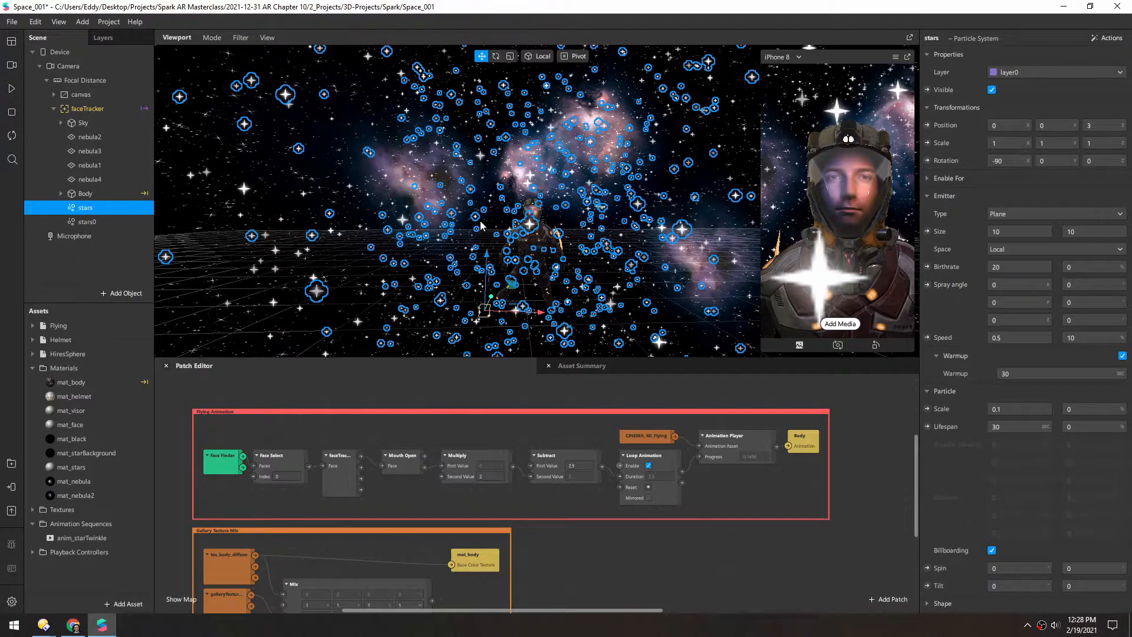
pyautogui.scroll(-6, 481, 224)
pyautogui.moveTo(583, 209); pyautogui.dragTo(277, 195)
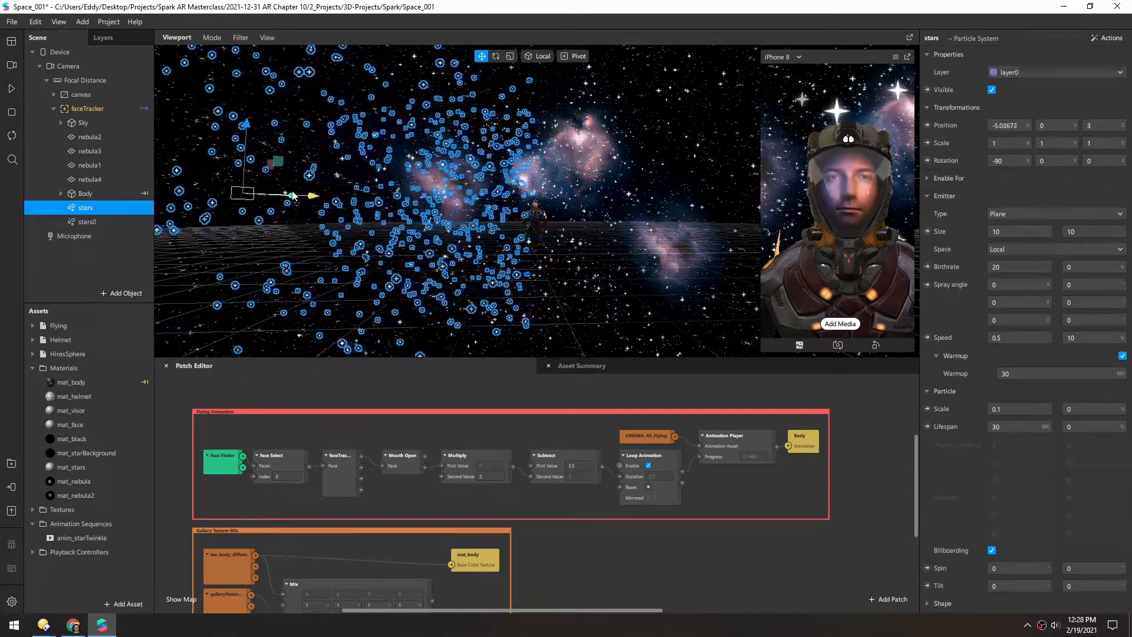
pyautogui.click(73, 221)
pyautogui.moveTo(587, 208); pyautogui.dragTo(902, 224)
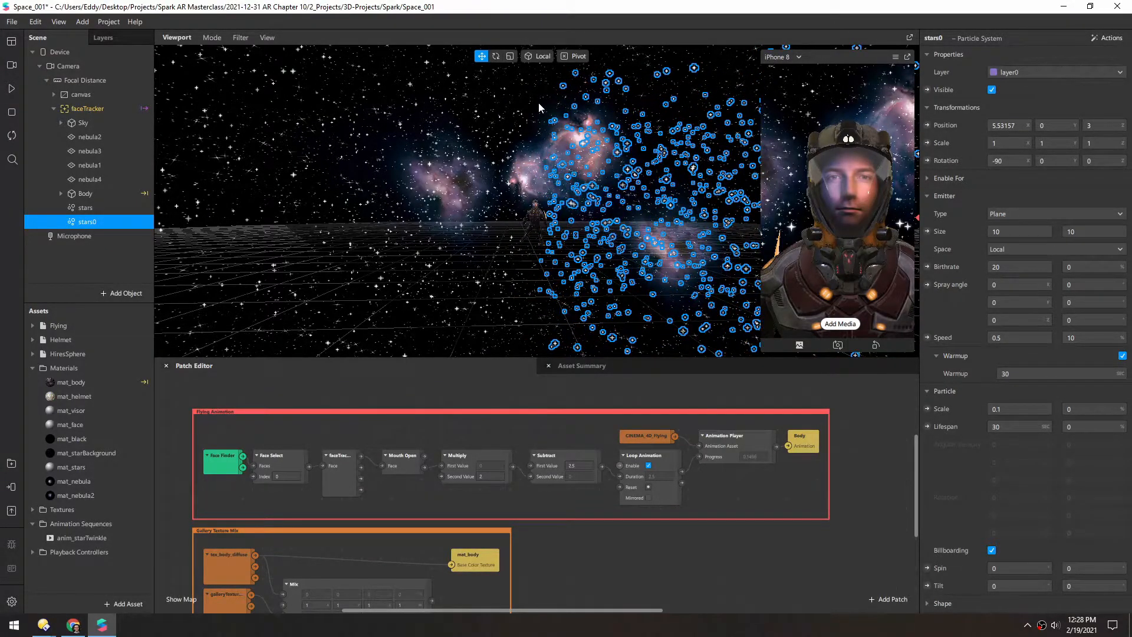
# Play the face preview video, clear the selection and save the project.
pyautogui.click(11, 96)
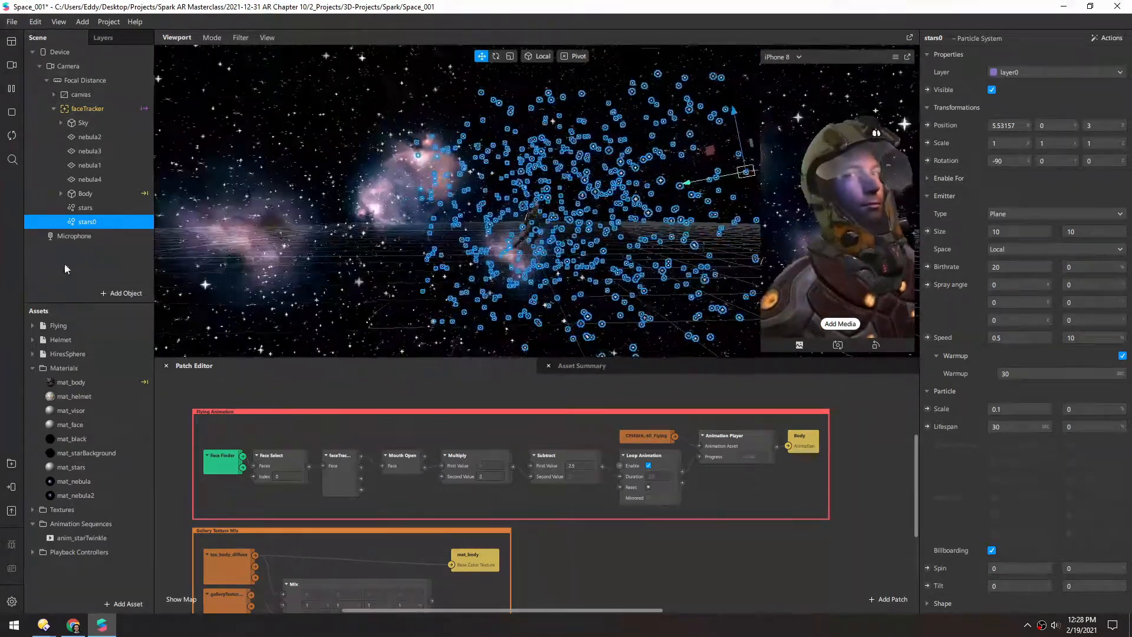
pyautogui.click(51, 270)
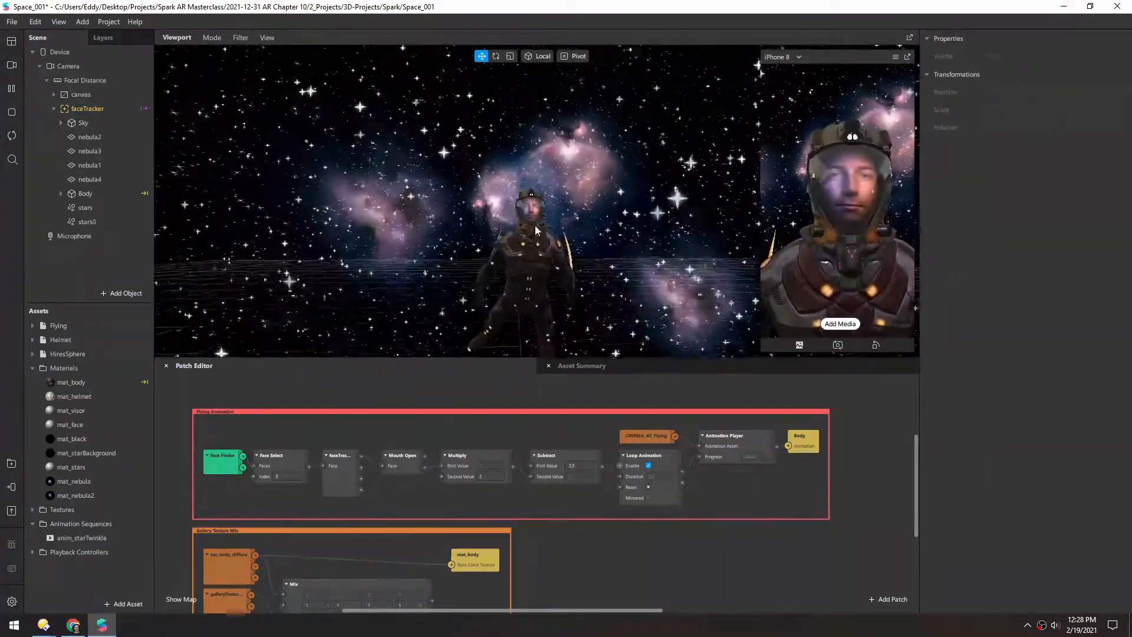
pyautogui.hotkey('ctrl', 's')
pyautogui.keyDown('alt'); pyautogui.moveTo(539, 236); pyautogui.dragTo(593, 191); pyautogui.keyUp('alt')
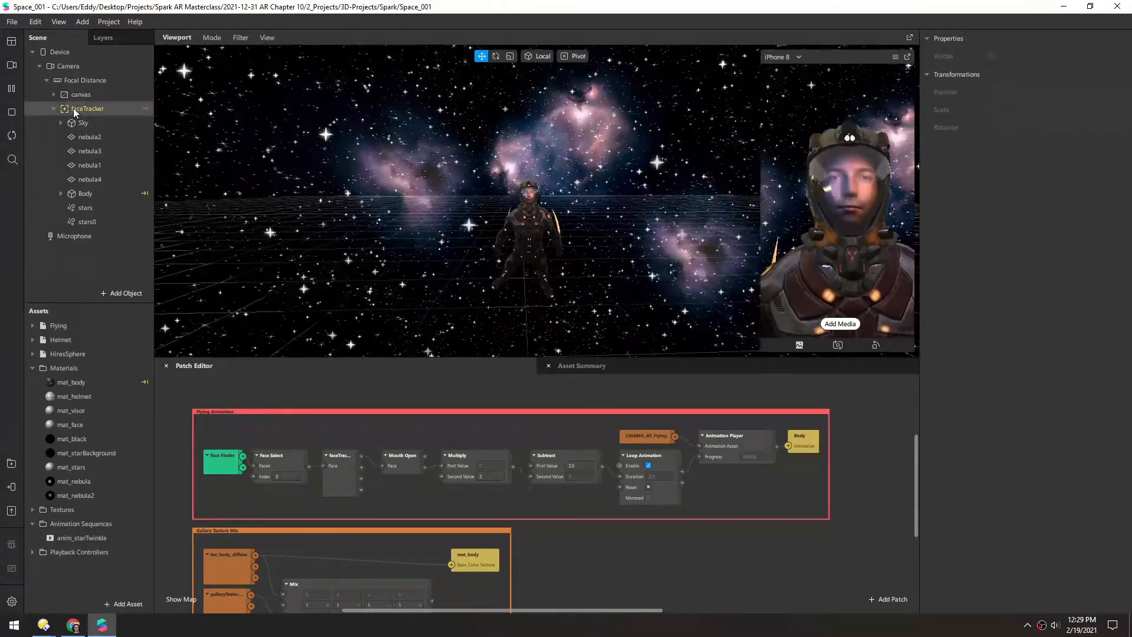
# Add the HiresSphere model under faceTracker and place it directly above nebula4 in the hierarchy.
pyautogui.click(32, 368)
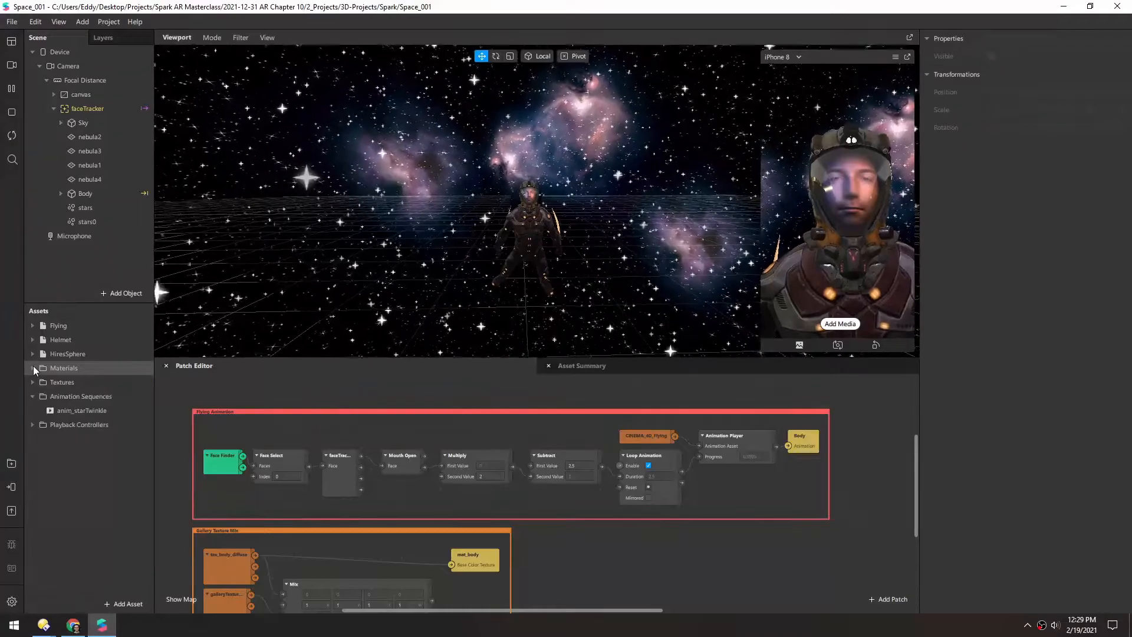
pyautogui.click(33, 354)
pyautogui.click(50, 368)
pyautogui.moveTo(50, 368); pyautogui.dragTo(87, 105)
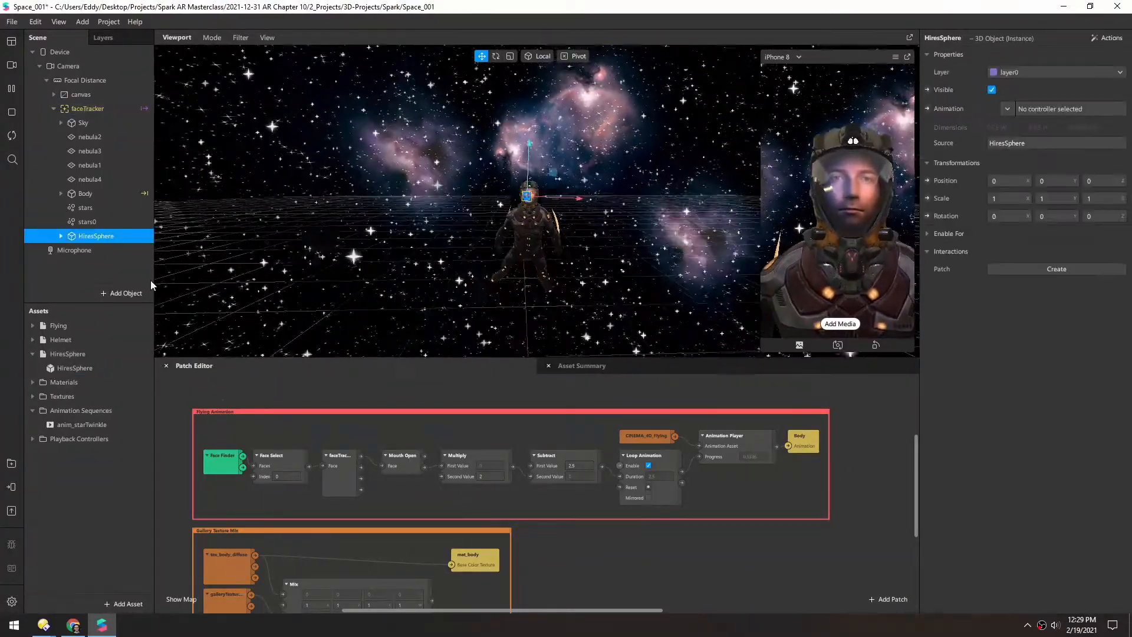
pyautogui.moveTo(70, 241); pyautogui.dragTo(88, 182)
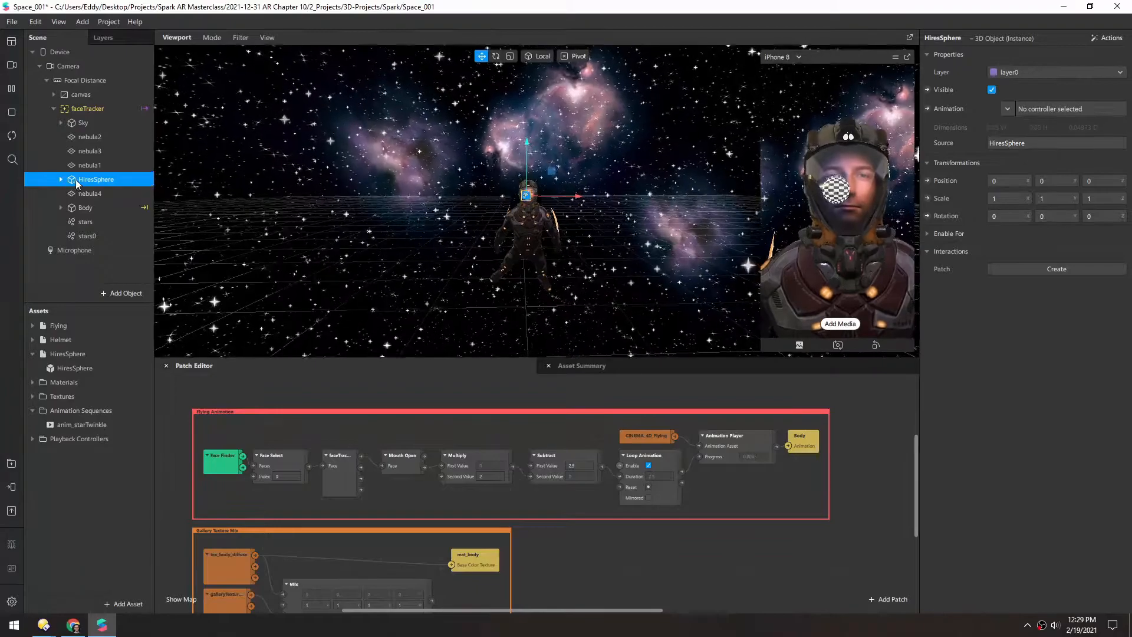
# Scale the new HiresSphere to 50 on all three axes.
pyautogui.moveTo(1003, 199); pyautogui.dragTo(970, 198)
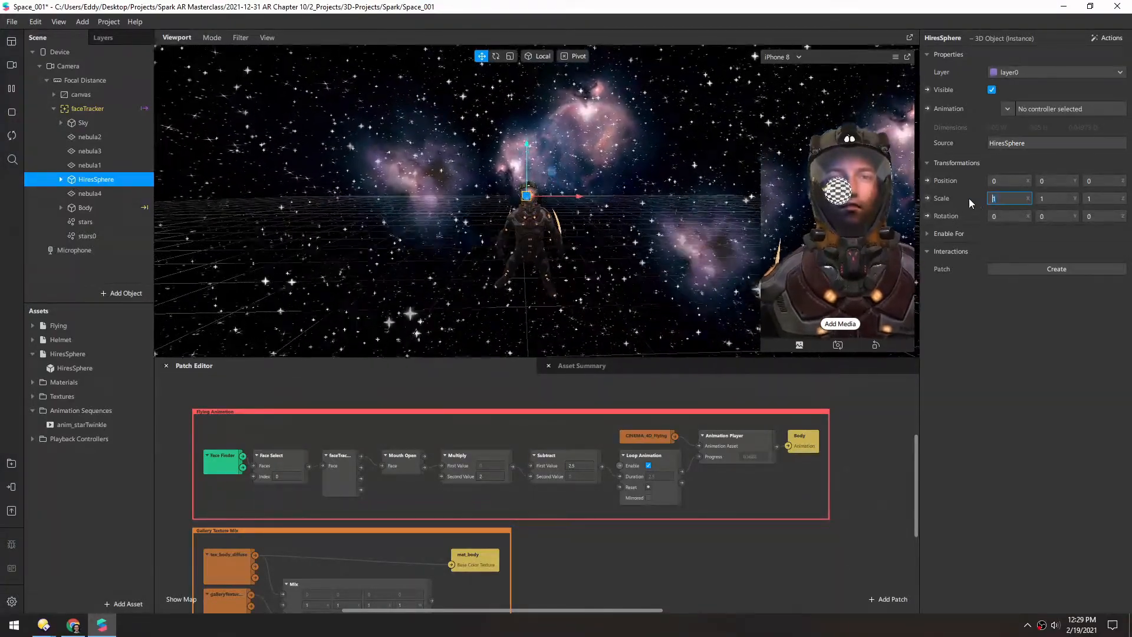
pyautogui.write('50')
pyautogui.press('Tab')
pyautogui.write('50')
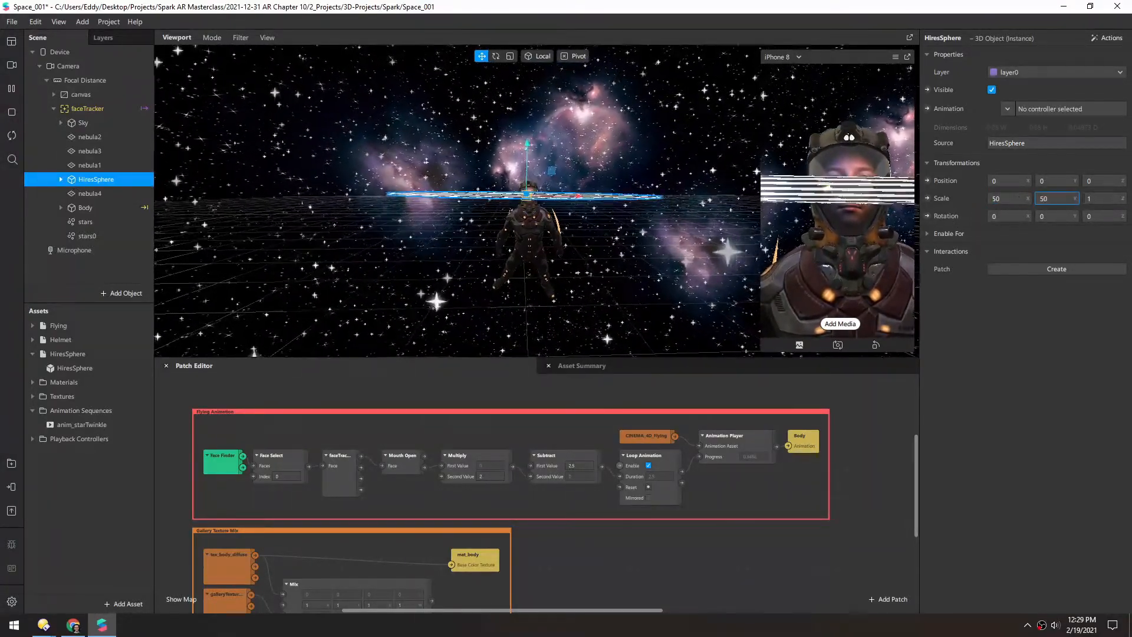
pyautogui.moveTo(1090, 199); pyautogui.dragTo(1068, 199)
pyautogui.write('0')
pyautogui.press('Return')
pyautogui.keyDown('alt'); pyautogui.moveTo(465, 198); pyautogui.dragTo(548, 181); pyautogui.keyUp('alt')
pyautogui.moveTo(1094, 199); pyautogui.dragTo(1044, 200)
pyautogui.write('50')
pyautogui.press('Return')
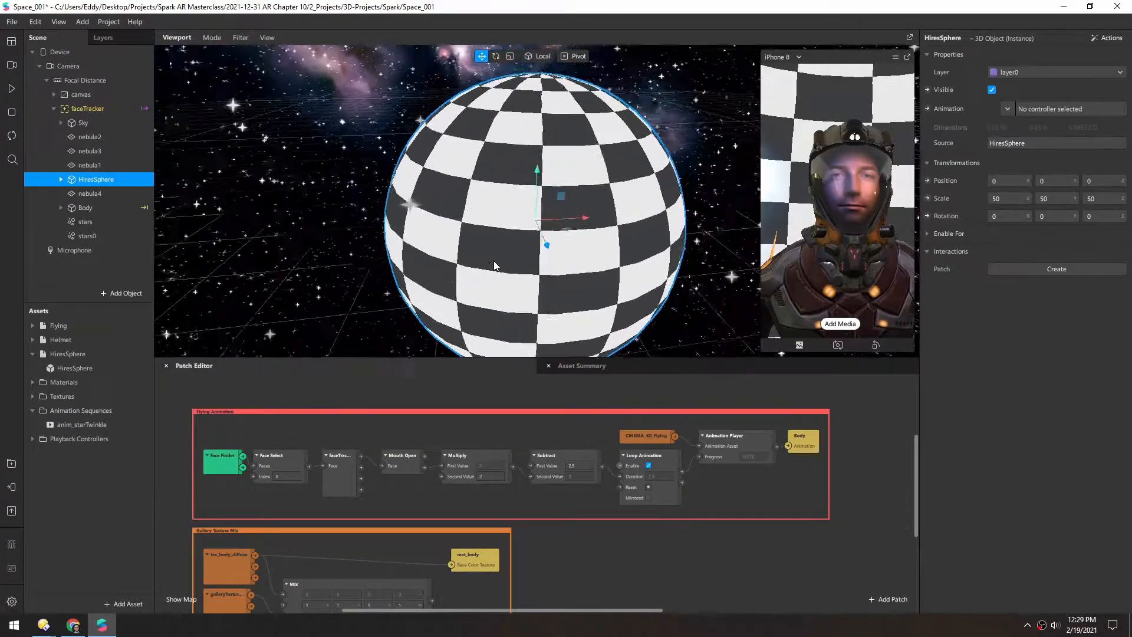
# Move the HiresSphere beside and behind the astronaut to about -3.77, -1.52, -7.39, and pause the preview video.
pyautogui.moveTo(557, 252); pyautogui.dragTo(380, 116)
pyautogui.keyDown('alt'); pyautogui.moveTo(522, 247); pyautogui.dragTo(518, 162); pyautogui.keyUp('alt')
pyautogui.click(11, 89)
pyautogui.keyDown('alt'); pyautogui.moveTo(539, 246); pyautogui.dragTo(467, 247); pyautogui.keyUp('alt')
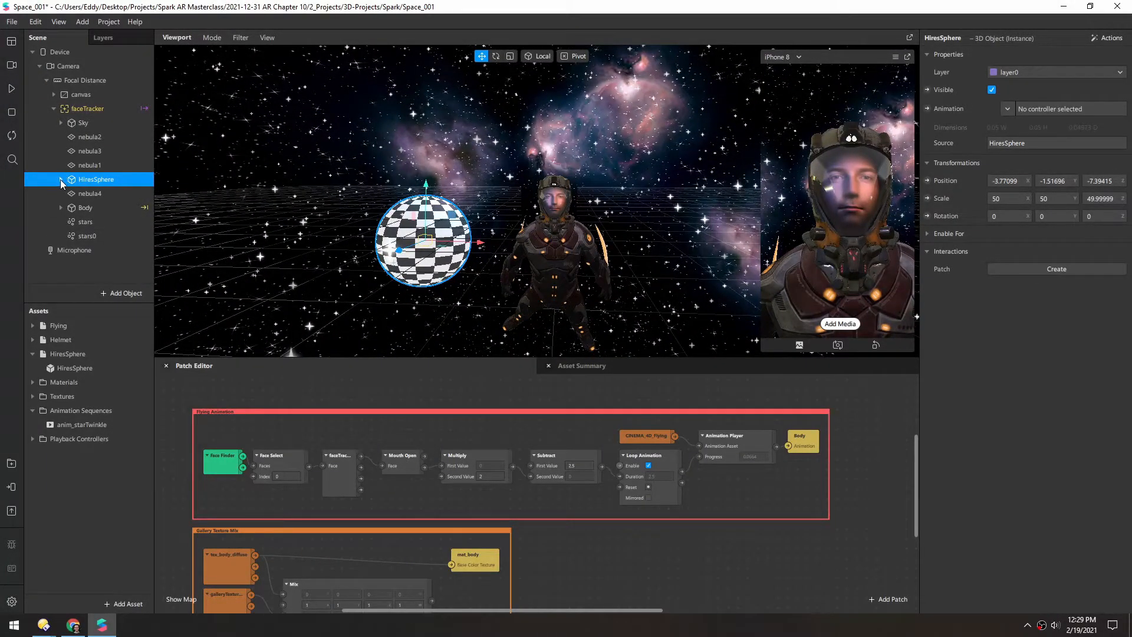
# Create a new material for the HiresSphere mesh and name it mat_planet.
pyautogui.click(61, 179)
pyautogui.click(81, 196)
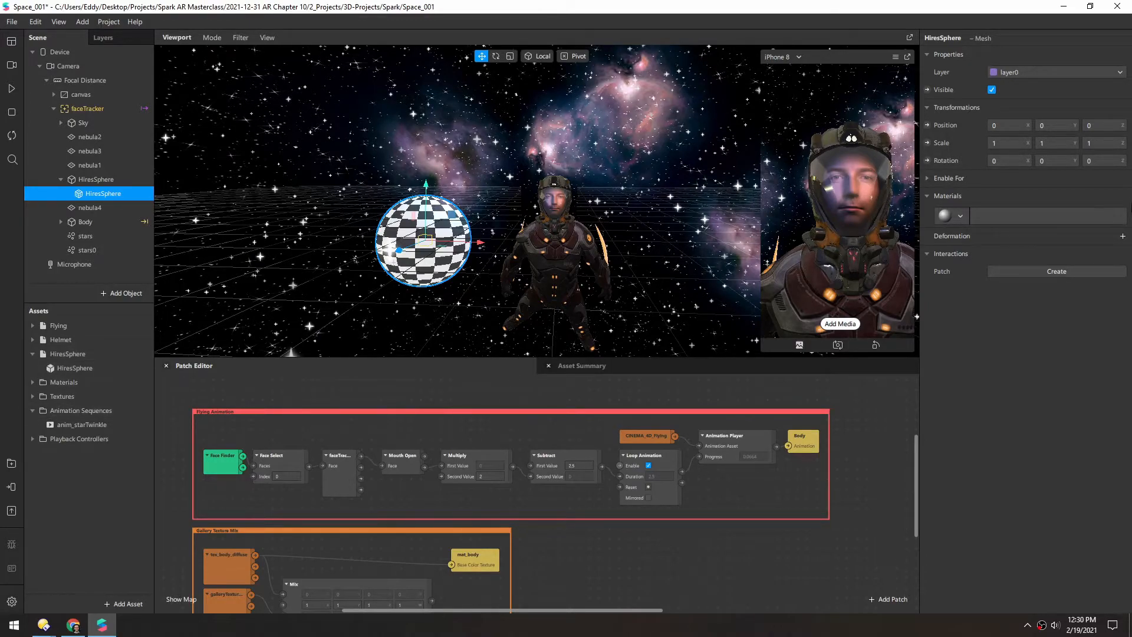
pyautogui.click(964, 213)
pyautogui.click(985, 405)
pyautogui.click(1000, 217)
pyautogui.click(947, 39)
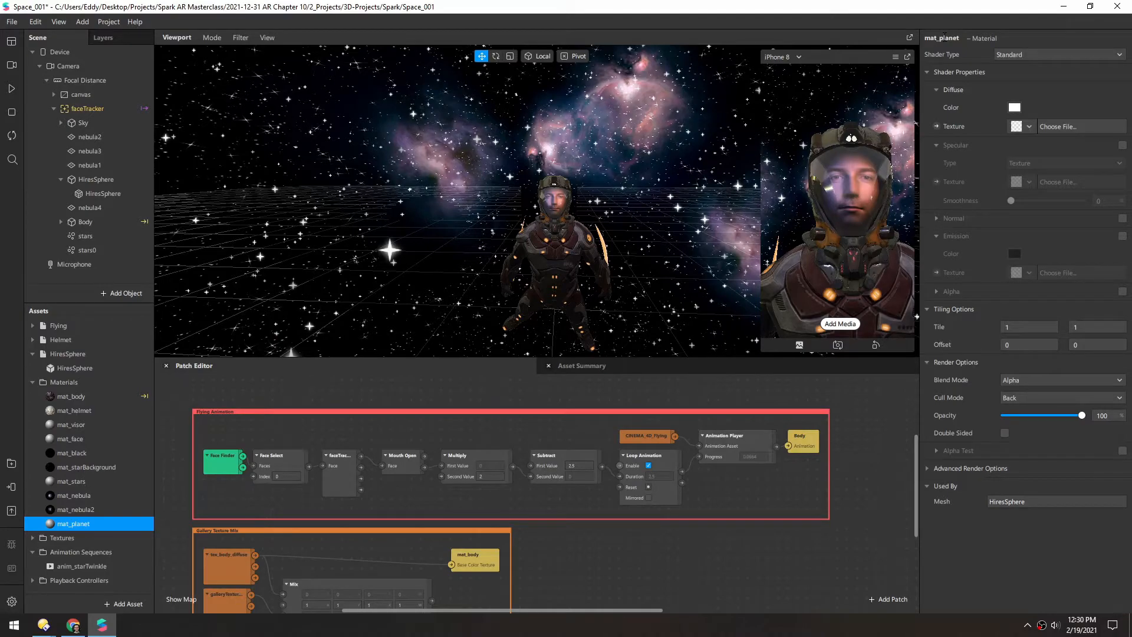
# Change the mat_planet shader type to Physically-Based and assign tex_planet as its albedo texture.
pyautogui.click(996, 56)
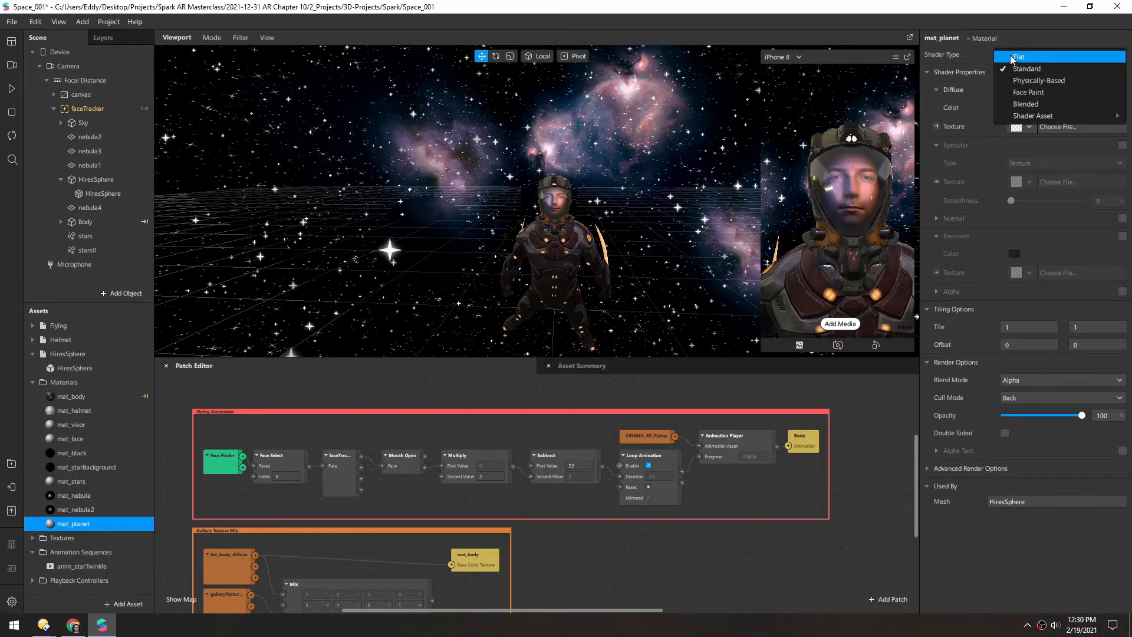
pyautogui.click(1027, 80)
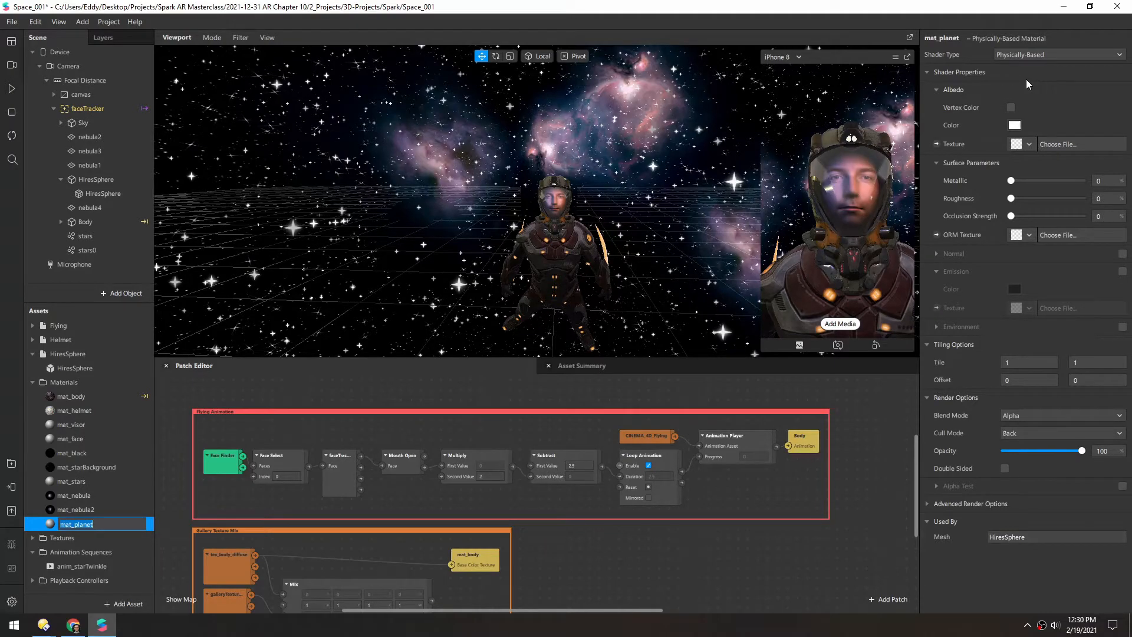
pyautogui.click(1030, 145)
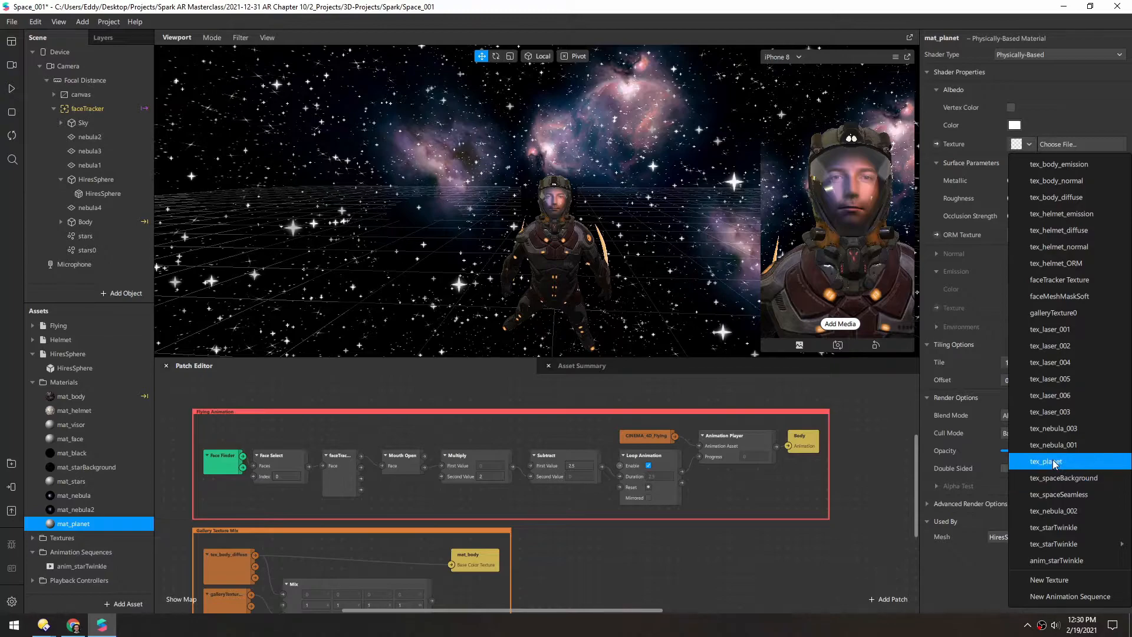
pyautogui.click(1046, 462)
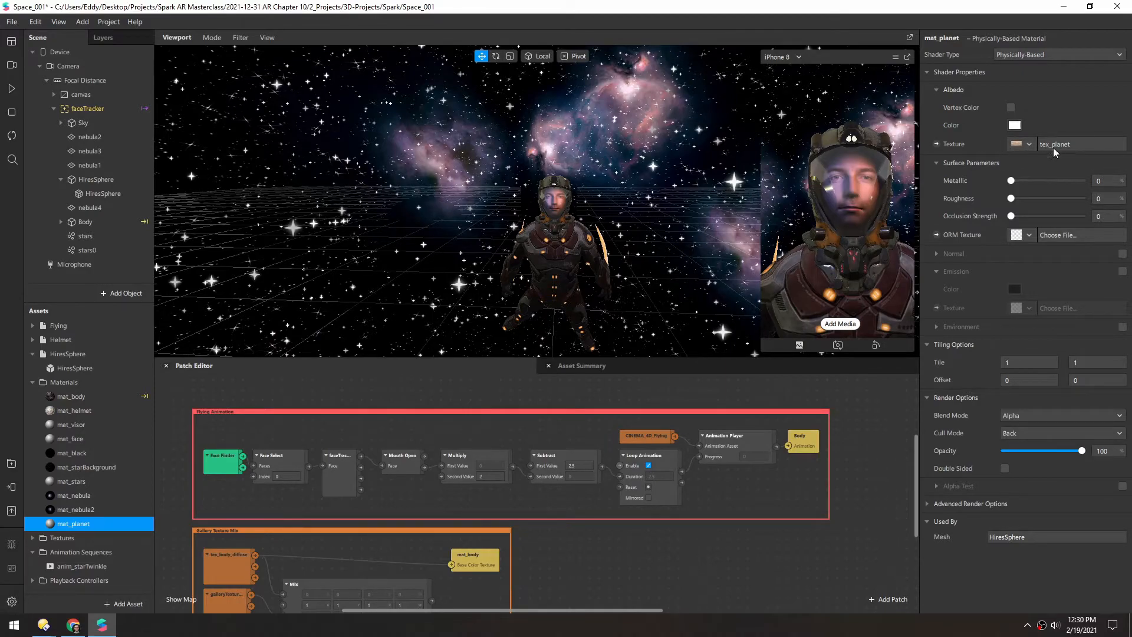
# Switch to the file manager and examine tex_planet.jpg in the Textures folder up close.
pyautogui.moveTo(43, 625)
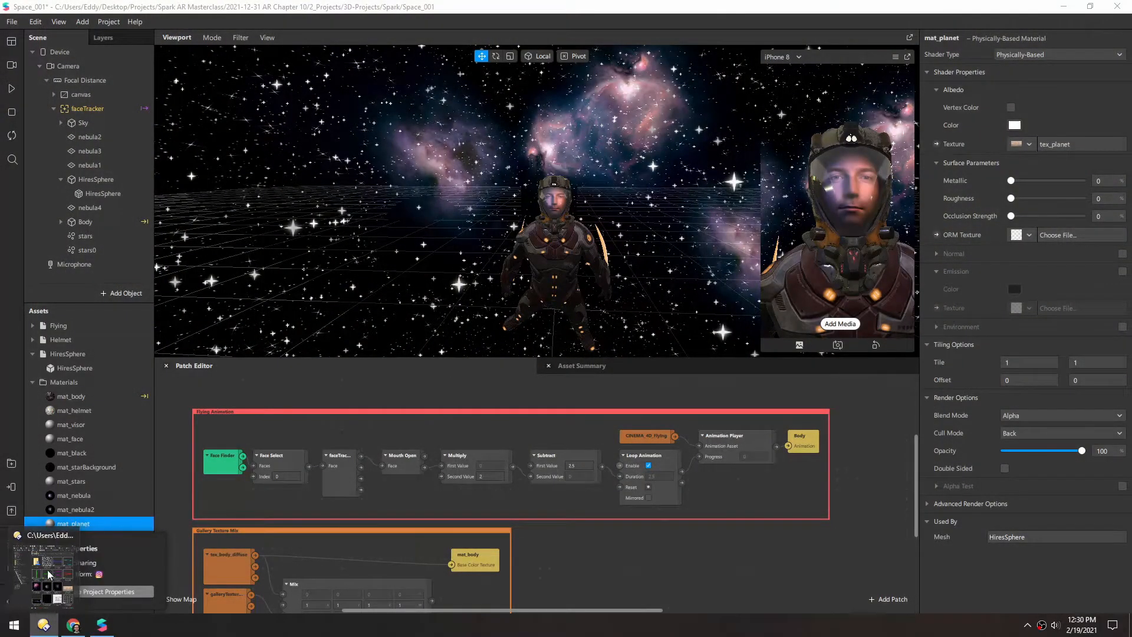
pyautogui.click(134, 575)
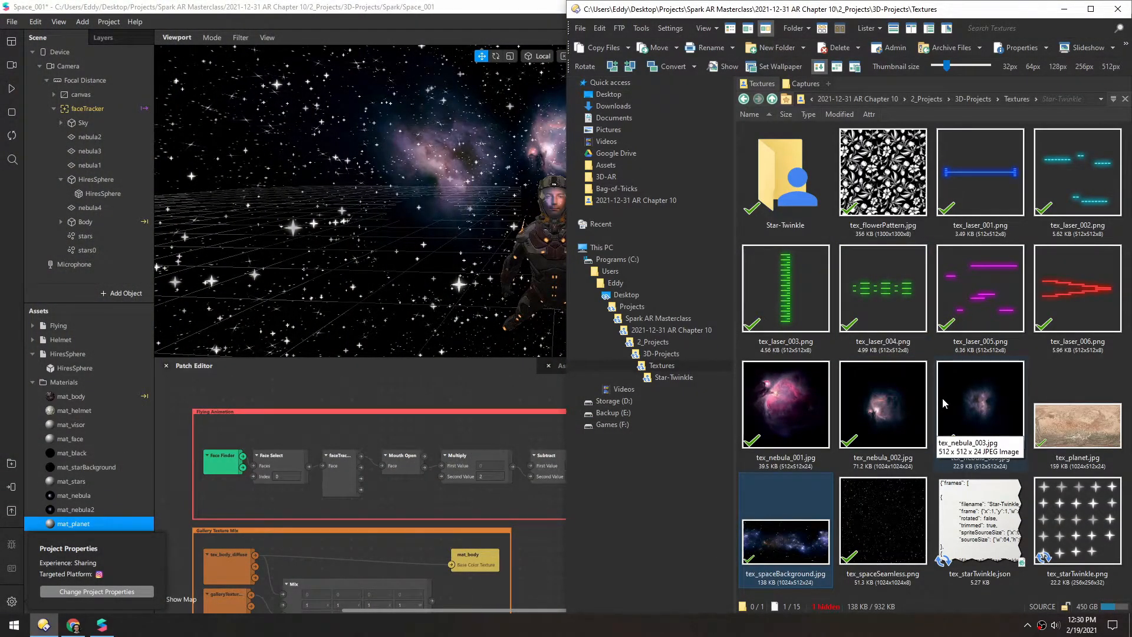
pyautogui.doubleClick(1067, 429)
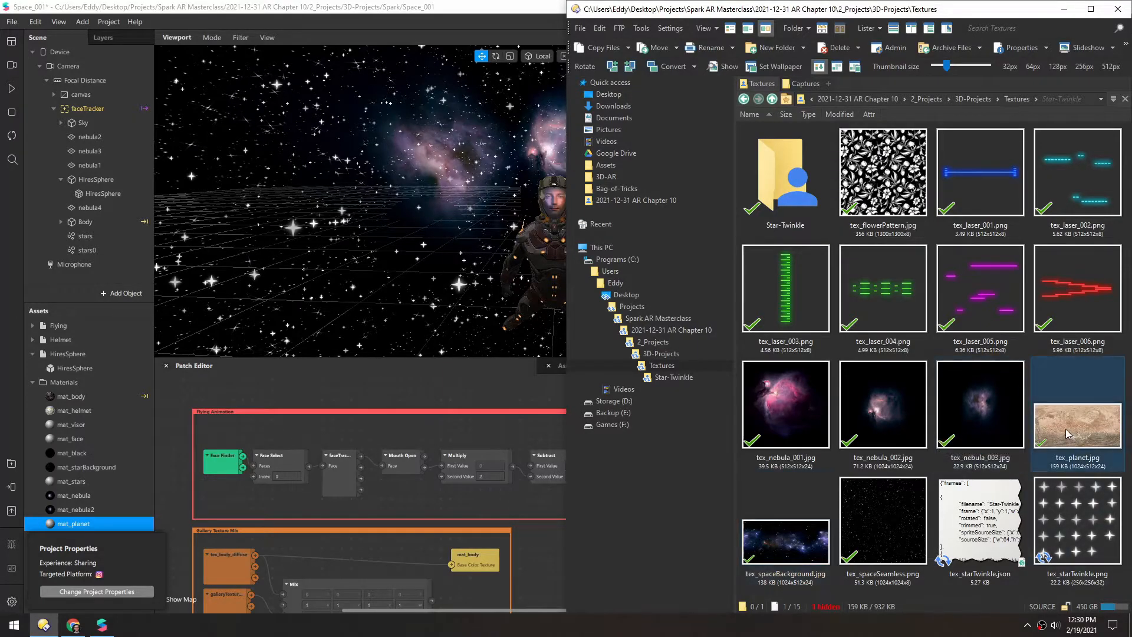
pyautogui.click(827, 139)
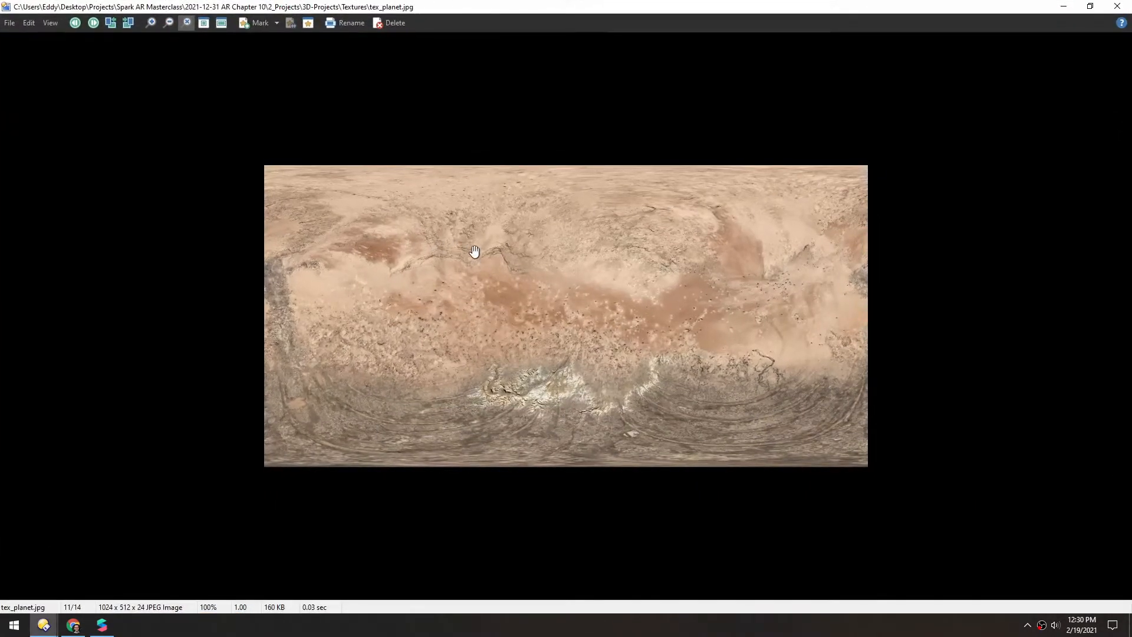
pyautogui.press('+')
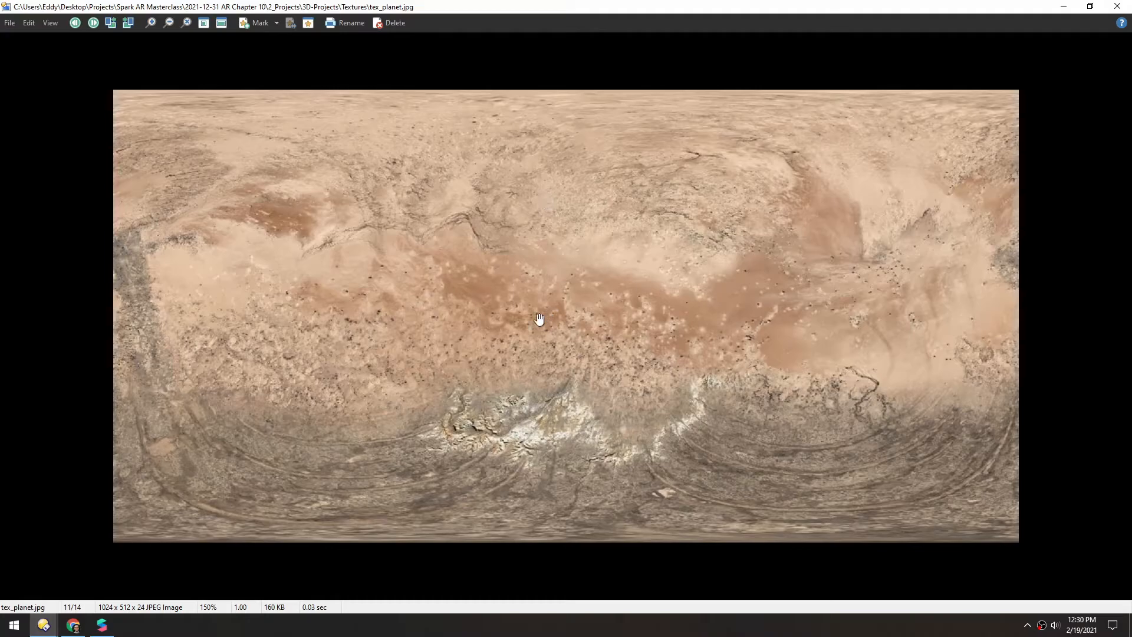
pyautogui.scroll(3, 548, 477)
pyautogui.moveTo(547, 497); pyautogui.dragTo(543, 105)
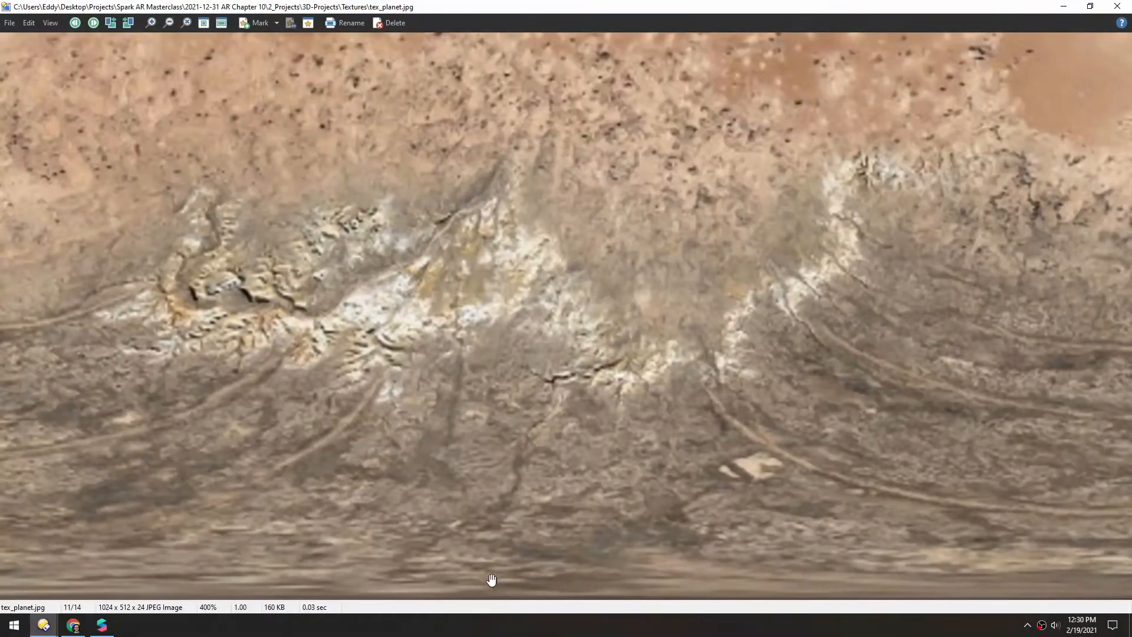
pyautogui.scroll(-3, 552, 415)
pyautogui.click(1126, 8)
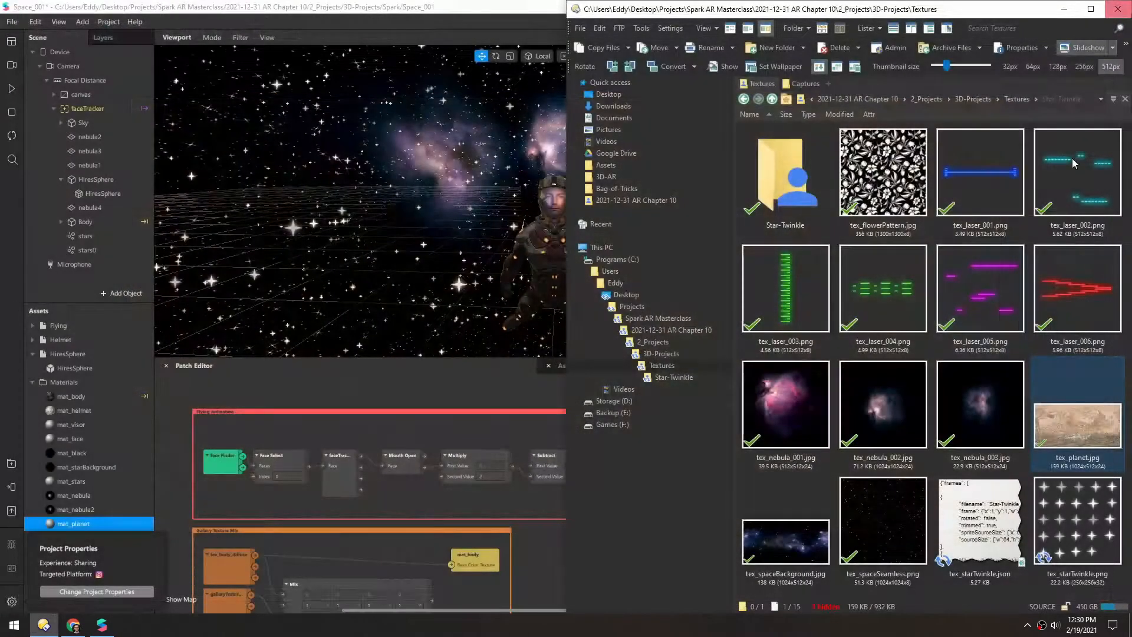
# Return to Spark AR and enable the Environment property on mat_planet with the night texture.
pyautogui.hotkey('alt', 'Tab')
pyautogui.click(1123, 326)
pyautogui.click(1029, 345)
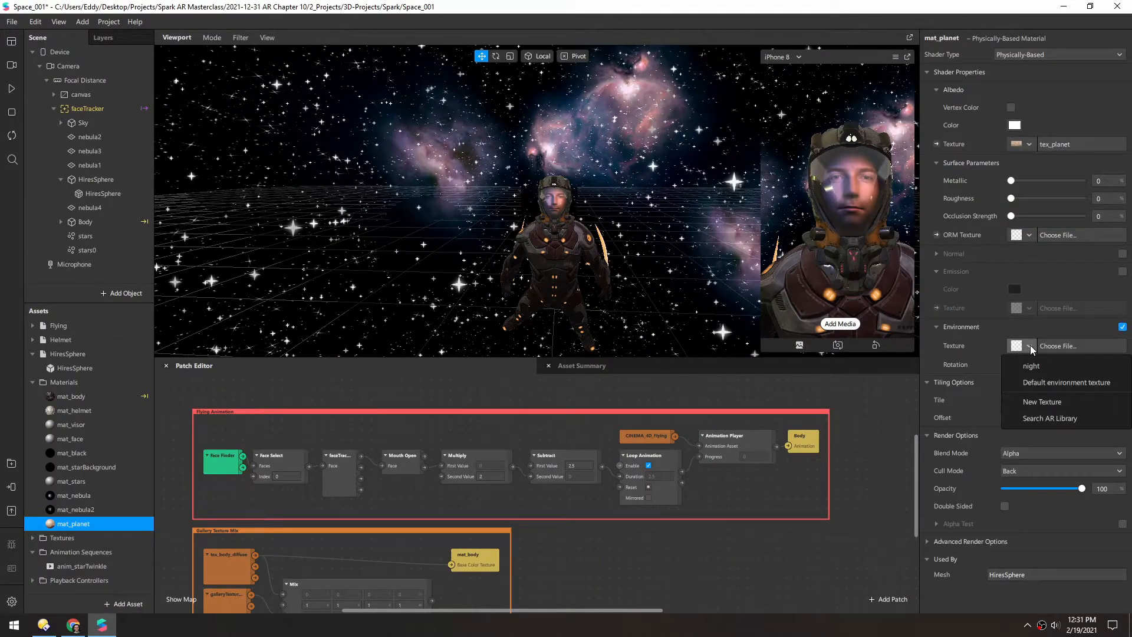
pyautogui.click(1029, 367)
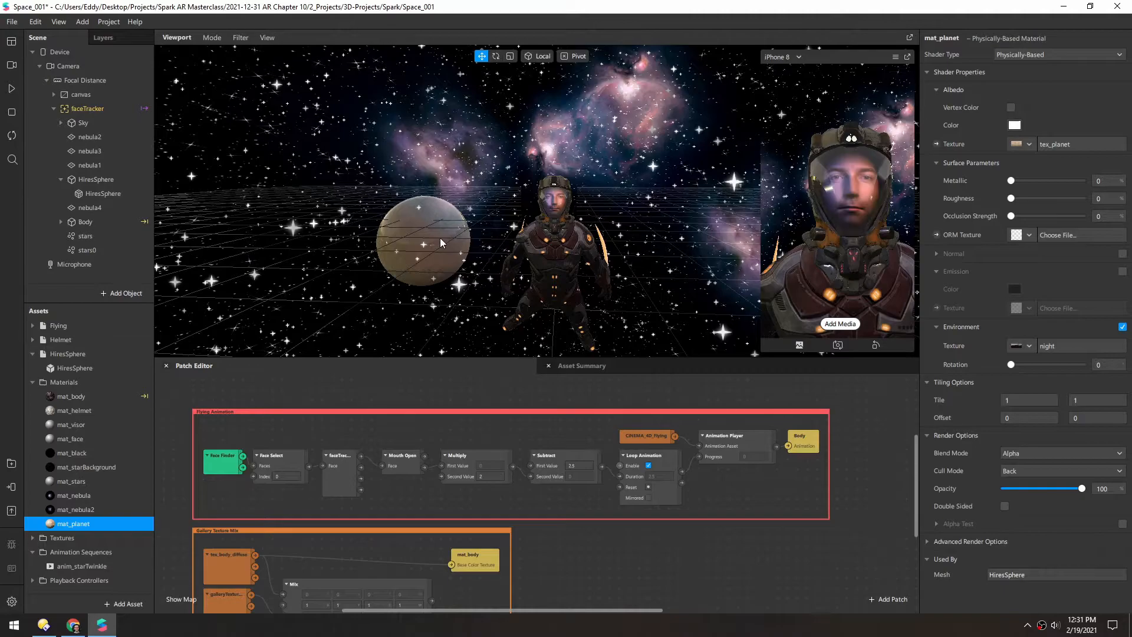
# Reorder nebula4 to sit directly above nebula1 in the faceTracker hierarchy, ahead of the HiresSphere.
pyautogui.moveTo(391, 229); pyautogui.dragTo(432, 207, button='right')
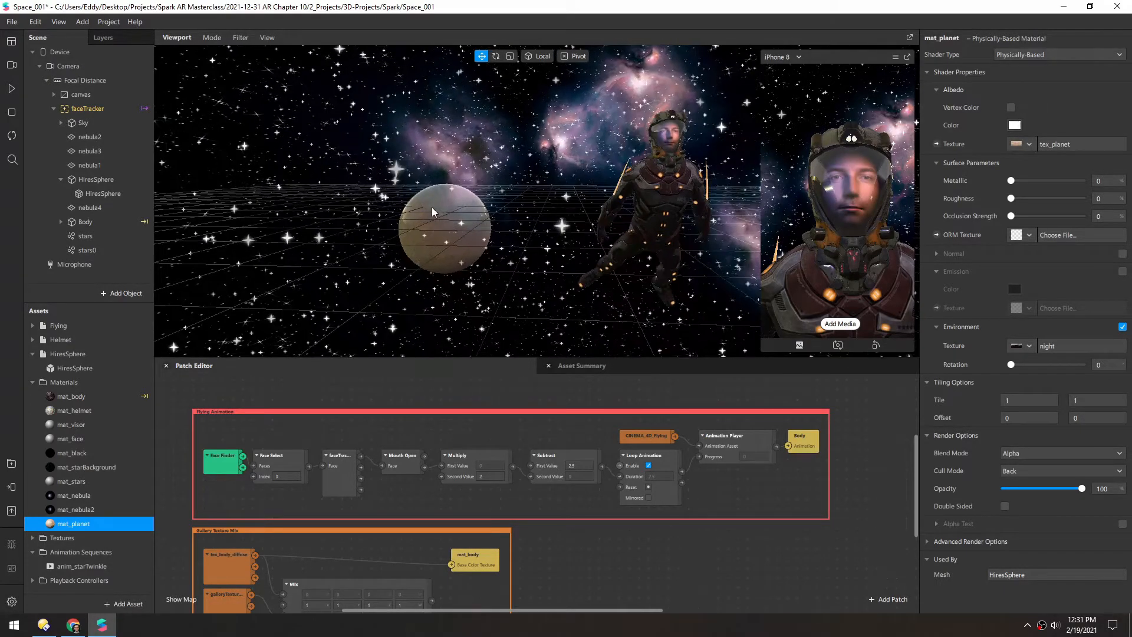
pyautogui.click(431, 207)
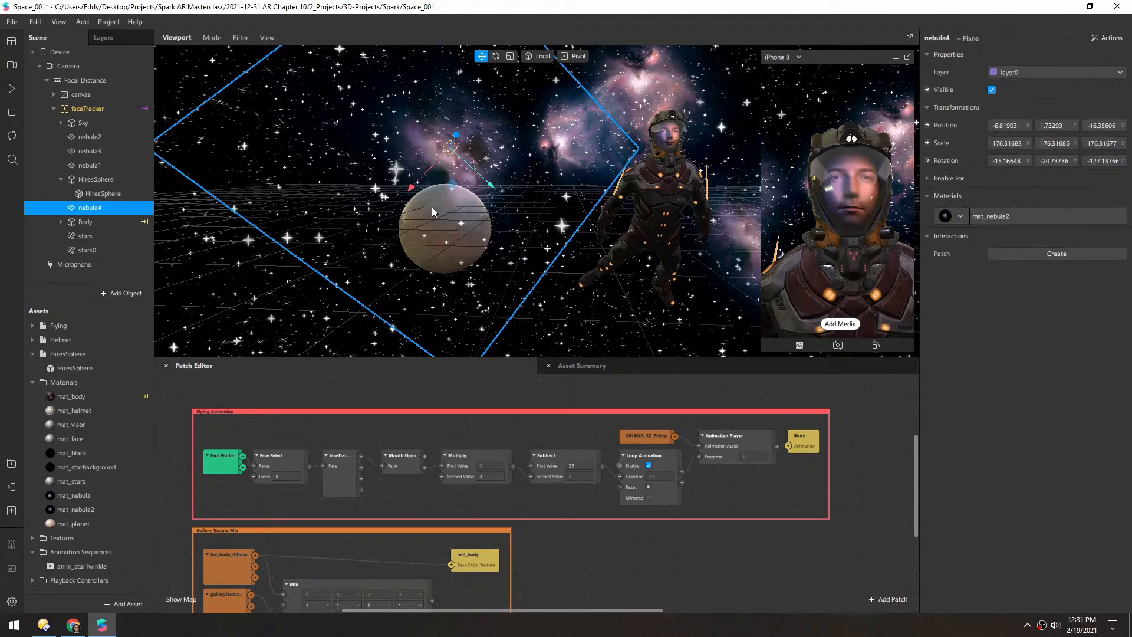
pyautogui.doubleClick(83, 195)
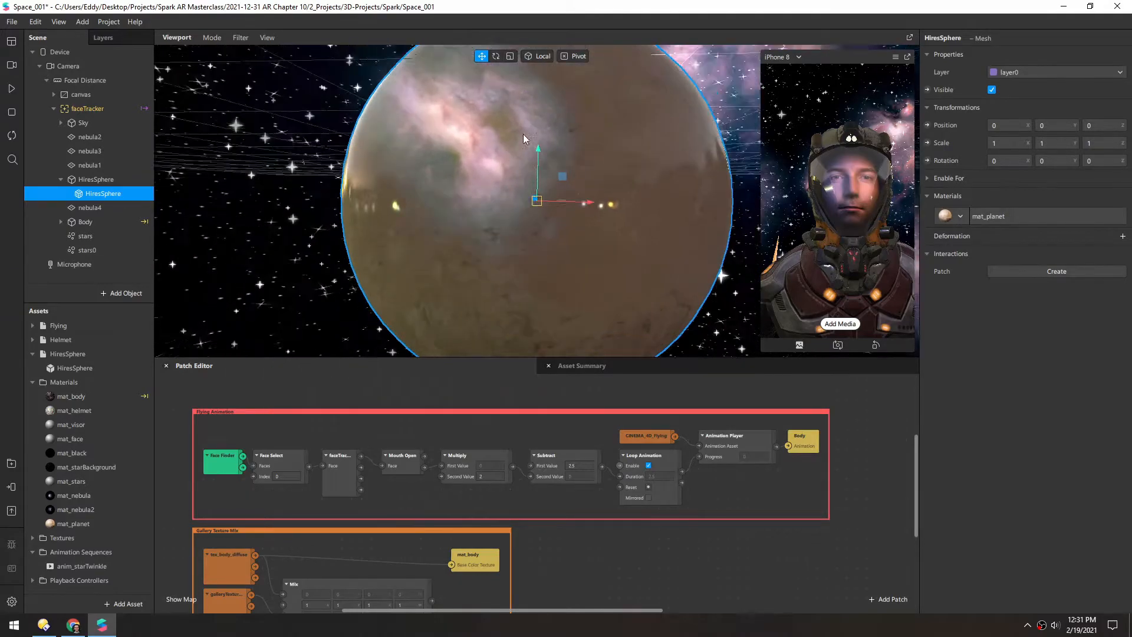
pyautogui.moveTo(599, 134); pyautogui.dragTo(512, 179, button='right')
pyautogui.scroll(-2, 494, 178)
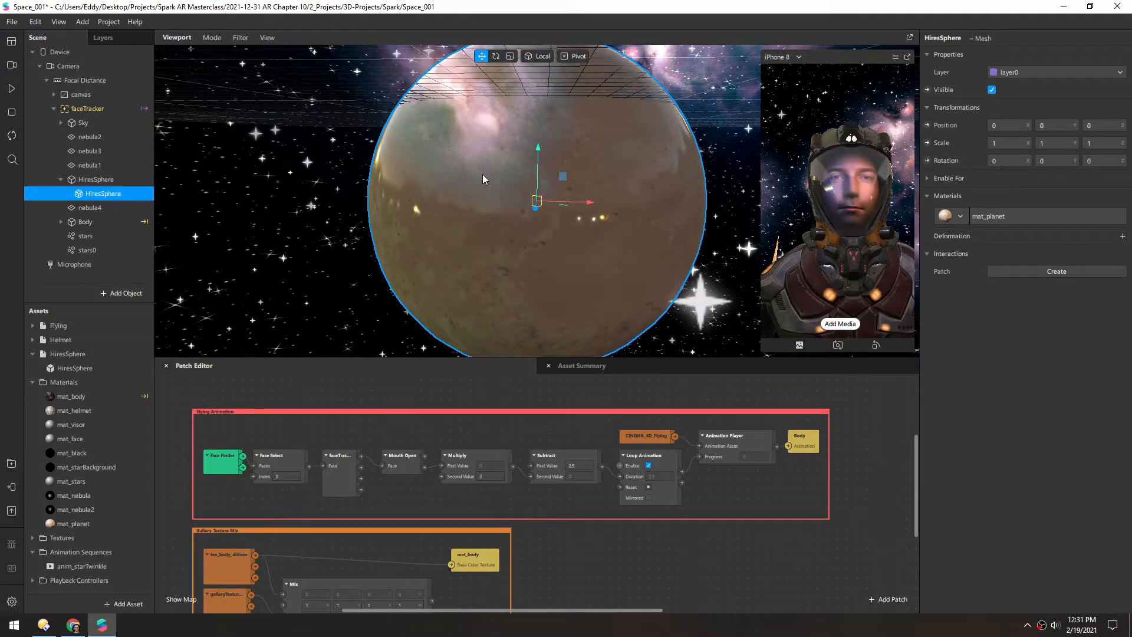
pyautogui.click(60, 179)
pyautogui.click(87, 196)
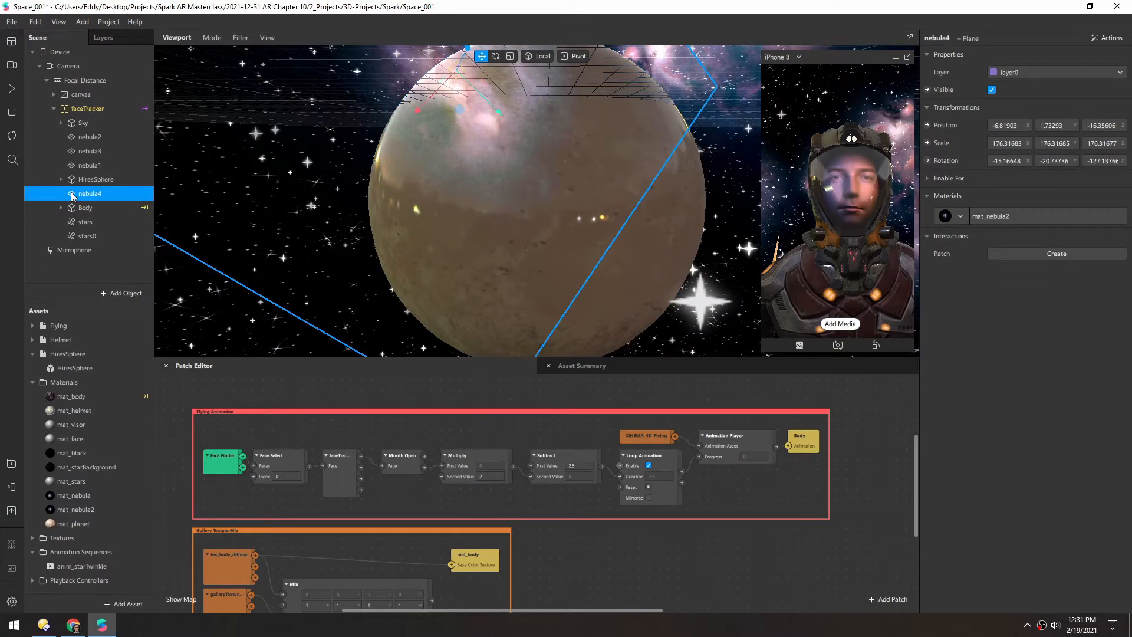
pyautogui.moveTo(87, 167); pyautogui.dragTo(87, 165)
pyautogui.moveTo(490, 204)
pyautogui.mouseDown(button='right')
pyautogui.moveTo(528, 164)
pyautogui.moveTo(656, 157)
pyautogui.moveTo(533, 165)
pyautogui.moveTo(532, 183)
pyautogui.moveTo(458, 143)
pyautogui.moveTo(443, 193)
pyautogui.moveTo(494, 175)
pyautogui.moveTo(487, 185)
pyautogui.mouseUp(button='right')
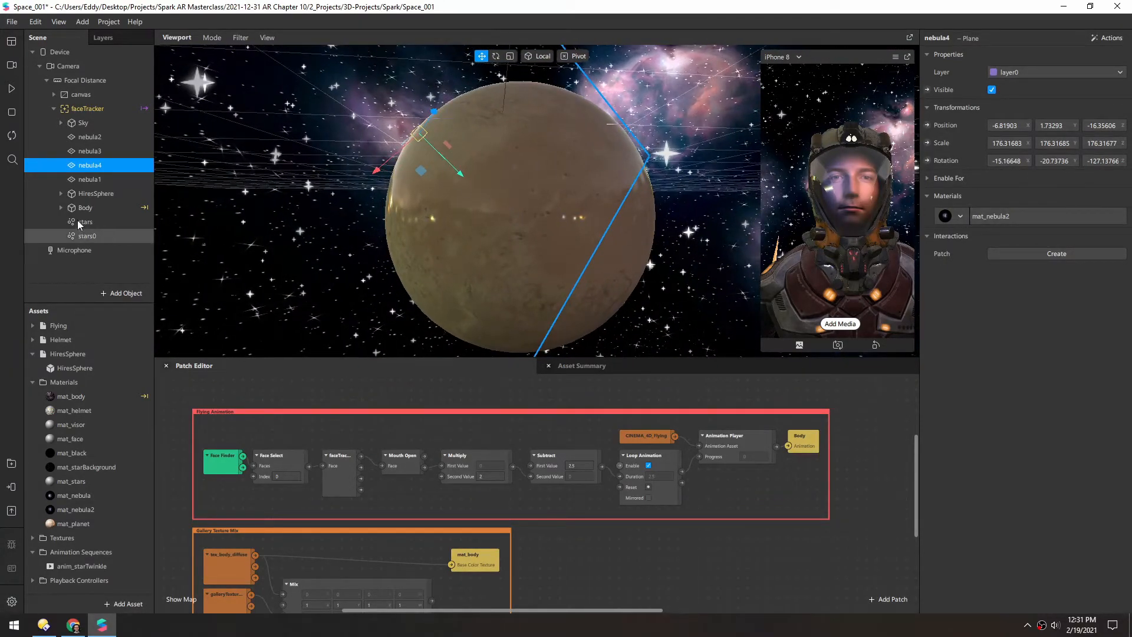
# Open mat_planet from the HiresSphere mesh and set its roughness to 53.
pyautogui.click(61, 194)
pyautogui.click(101, 208)
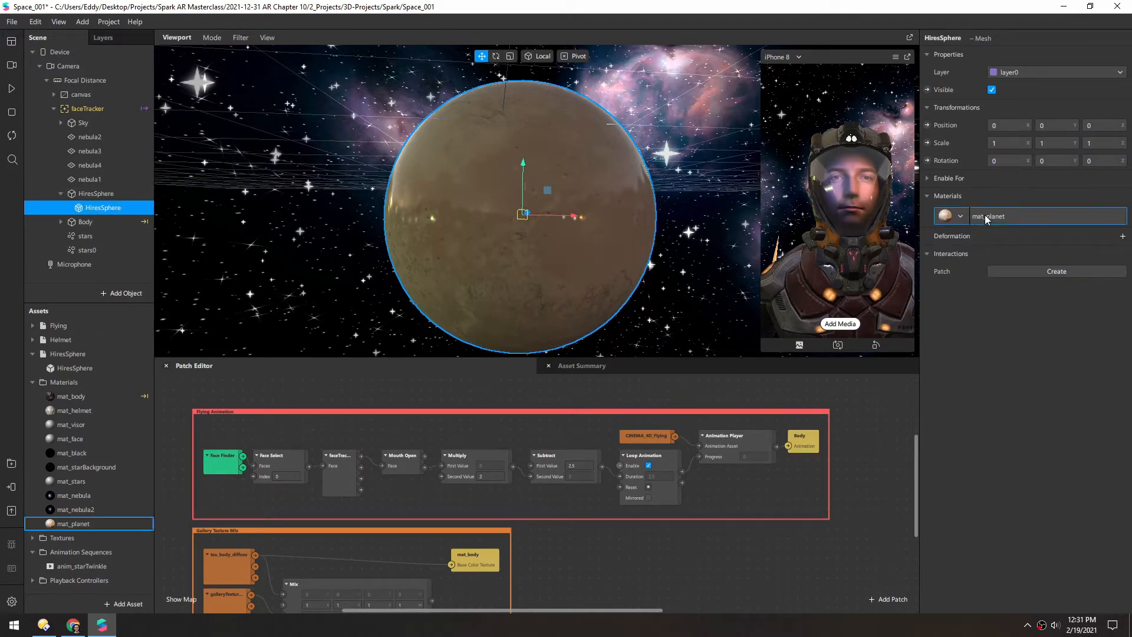
pyautogui.click(986, 216)
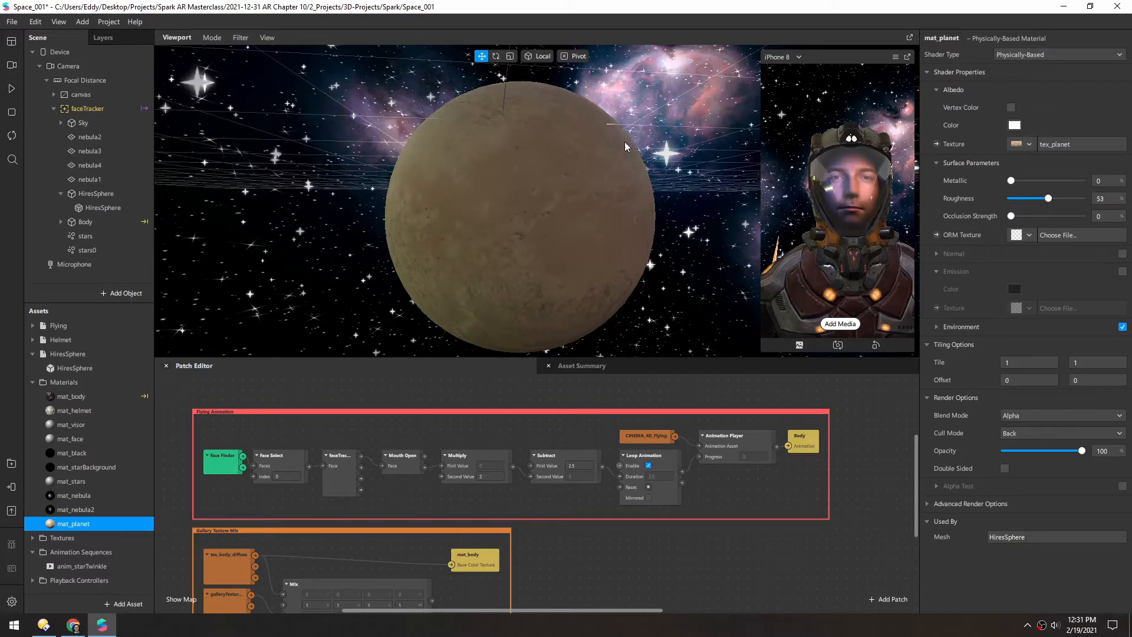
pyautogui.scroll(-5, 493, 216)
pyautogui.keyDown('alt'); pyautogui.moveTo(507, 182); pyautogui.dragTo(470, 198); pyautogui.keyUp('alt')
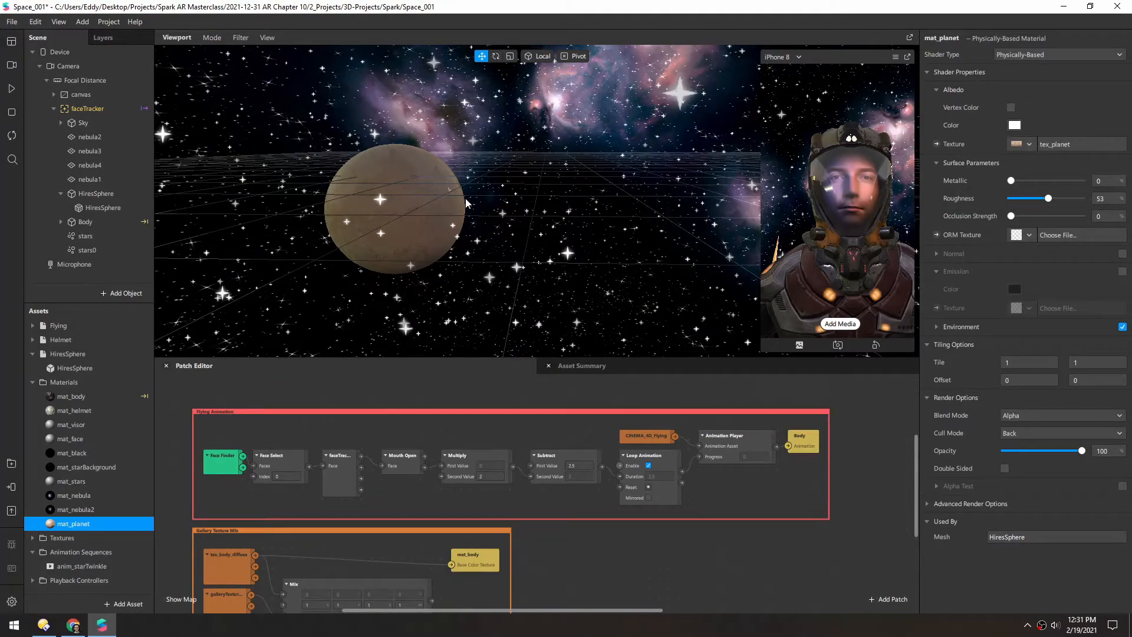
# Open the tex_planet texture from mat_planet and set its color encoding to sRGB.
pyautogui.click(1045, 147)
pyautogui.click(1042, 178)
pyautogui.click(1029, 191)
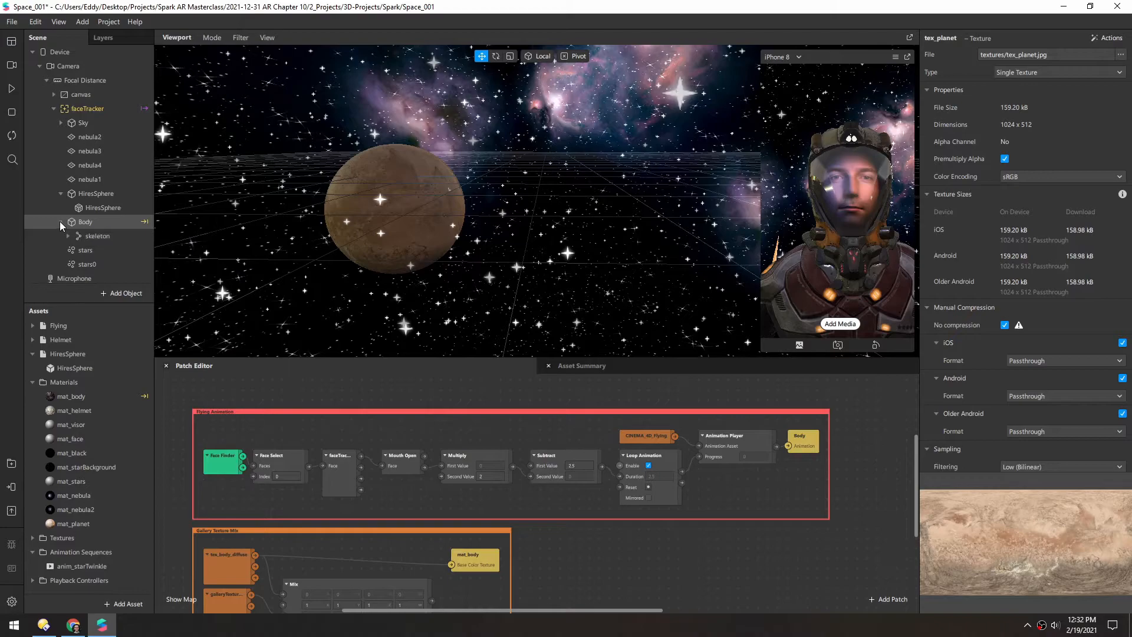
# Open mat_planet from the HiresSphere mesh and darken its albedo color to a very dark gray.
pyautogui.click(81, 210)
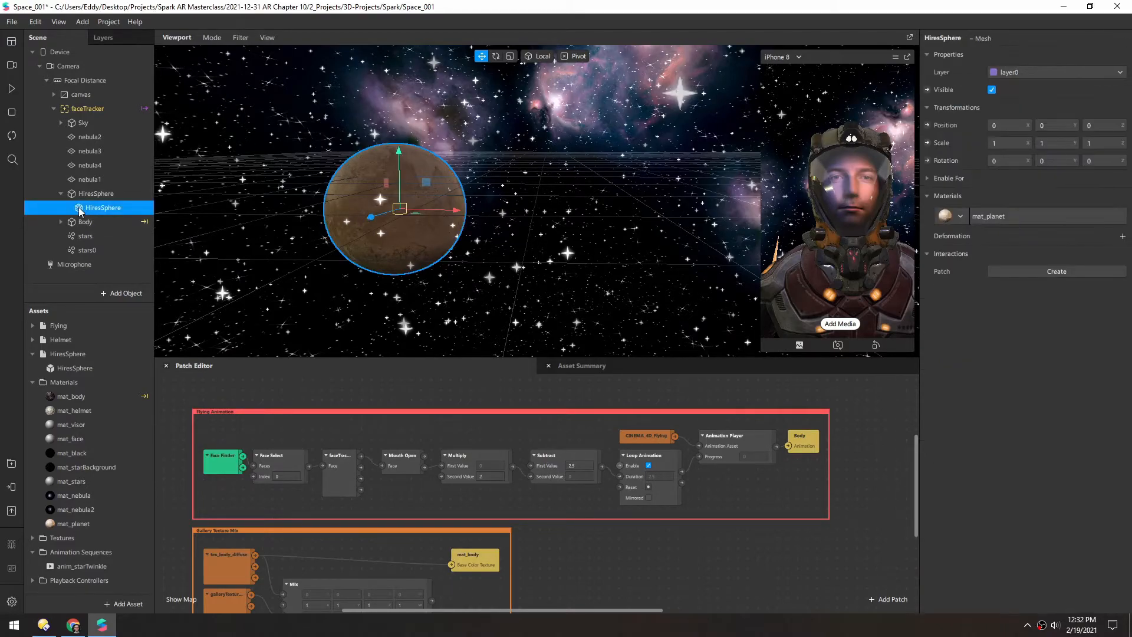
pyautogui.click(995, 217)
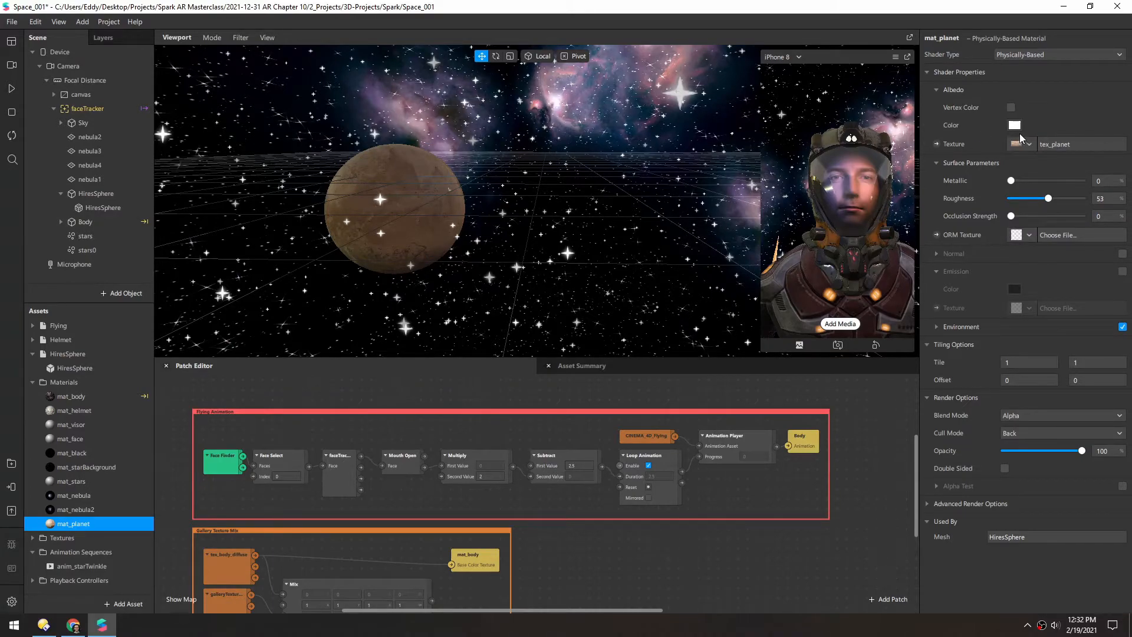
pyautogui.click(1014, 125)
pyautogui.click(702, 247)
pyautogui.moveTo(576, 177); pyautogui.dragTo(655, 238)
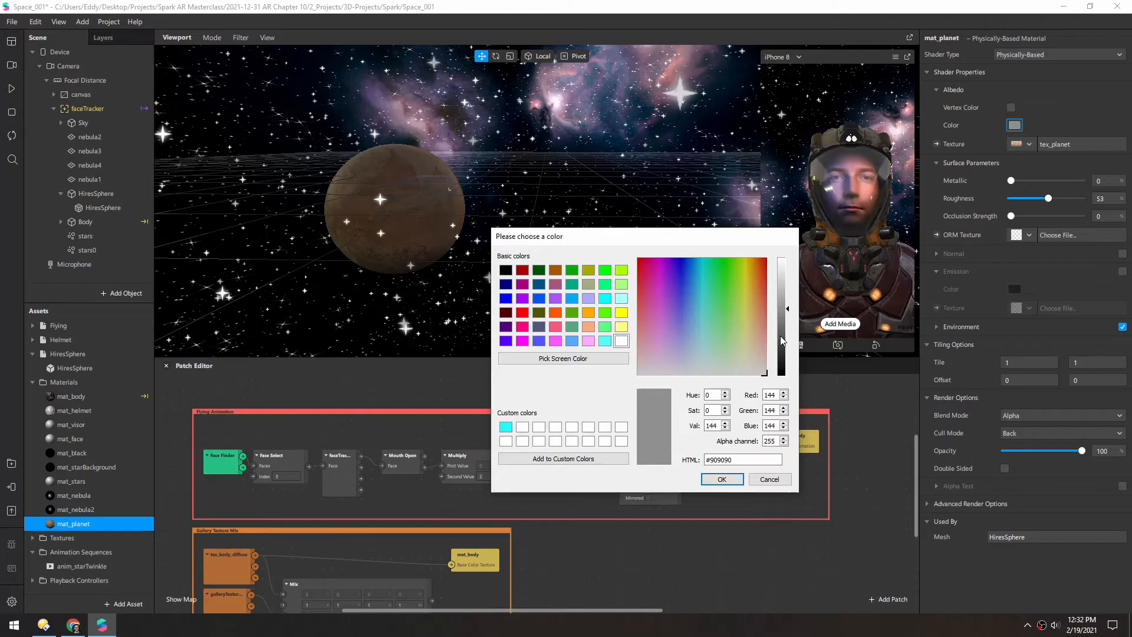
pyautogui.click(781, 337)
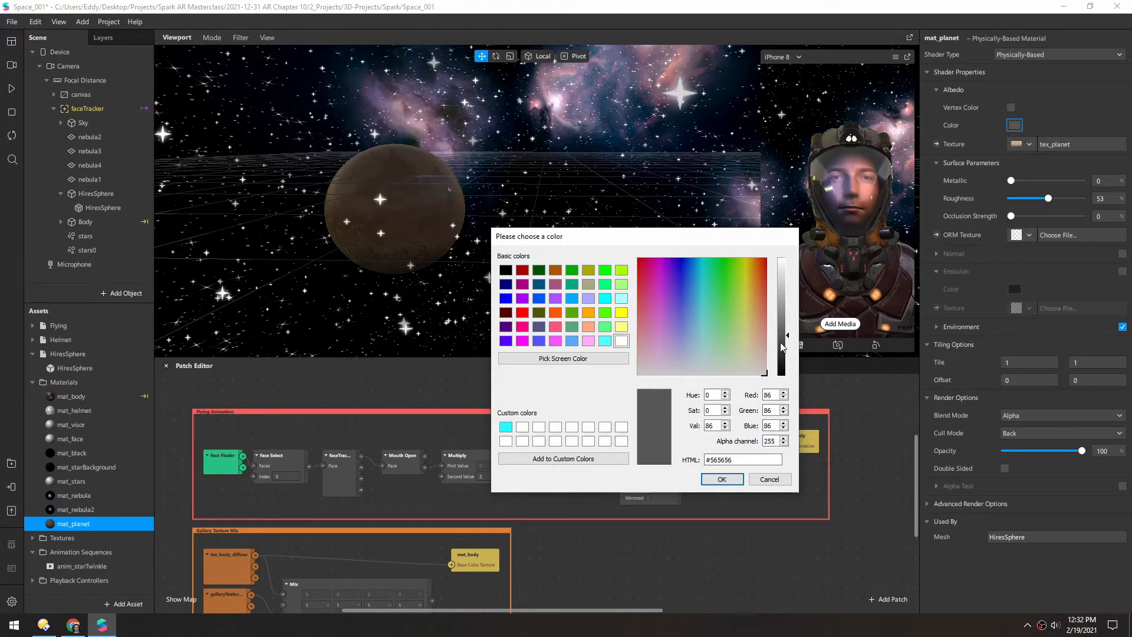
pyautogui.click(782, 345)
pyautogui.click(716, 477)
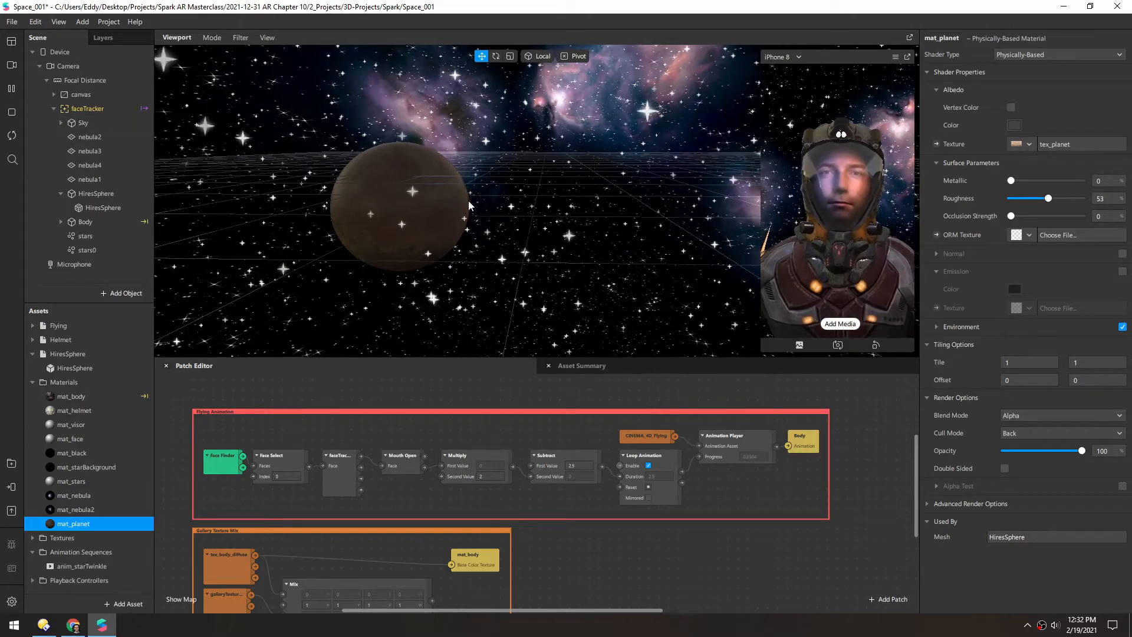
# Collapse the HiresSphere object in the scene hierarchy and rename it planet.
pyautogui.click(61, 193)
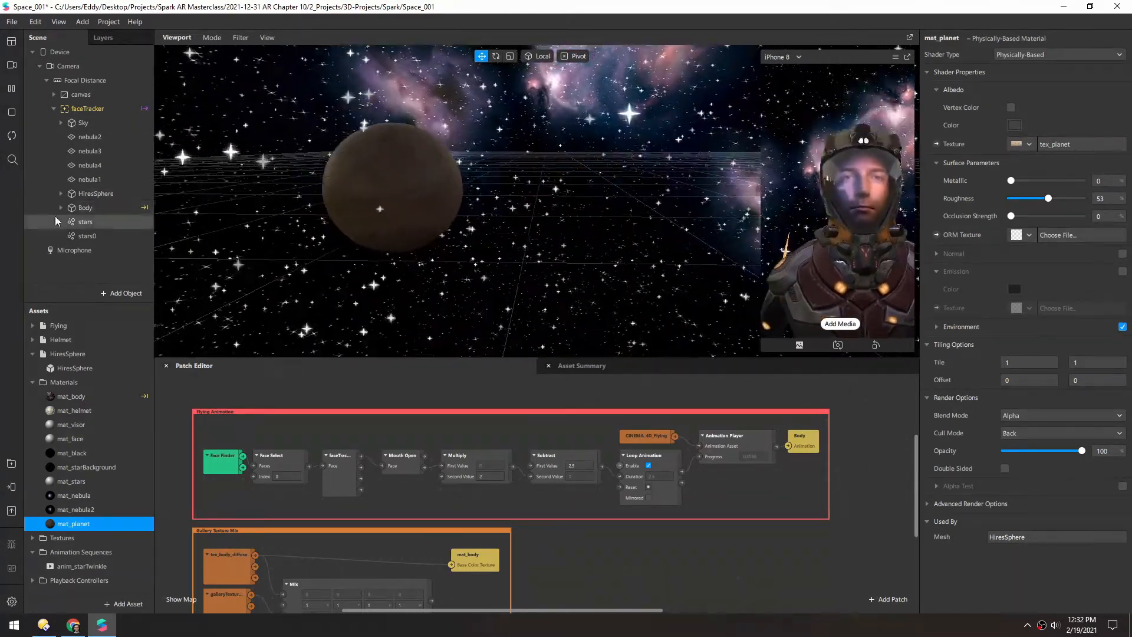
pyautogui.doubleClick(87, 194)
pyautogui.write('planet')
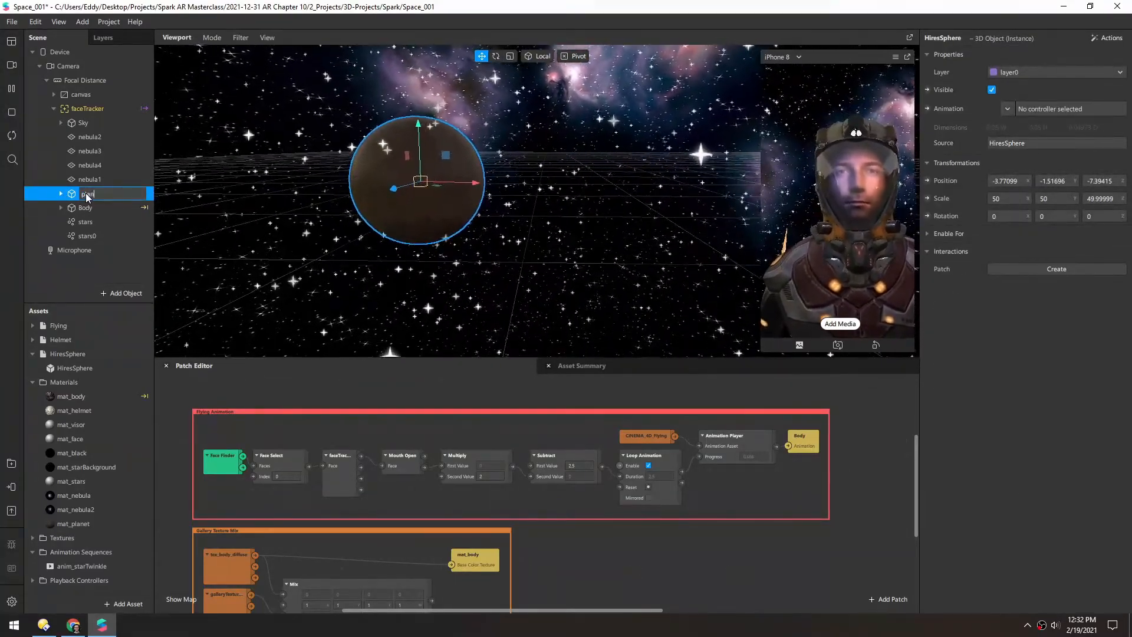
pyautogui.press('Return')
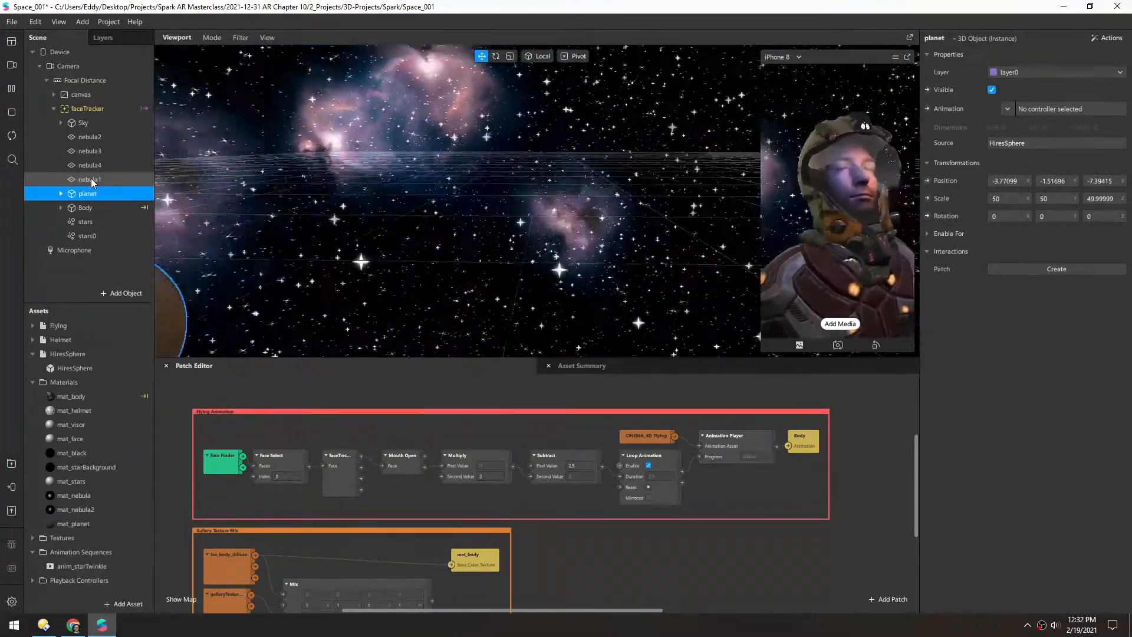
# Duplicate the planet and move the copy to the opposite side of the astronaut, to about 3.14 on X.
pyautogui.hotkey('ctrl', 'd')
pyautogui.click(87, 208)
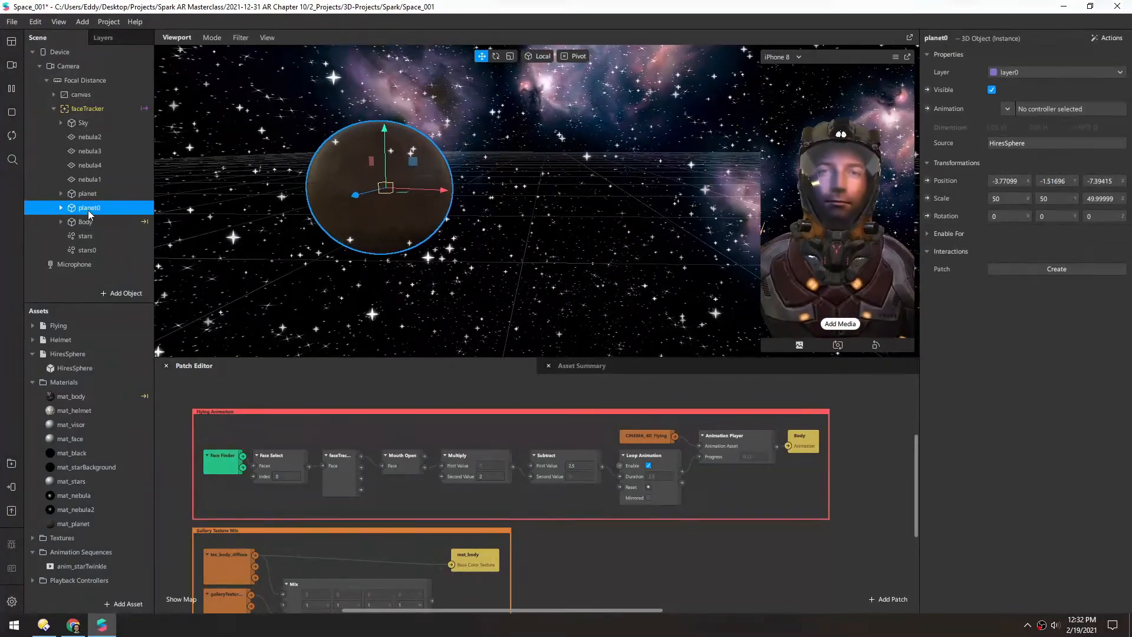
pyautogui.scroll(-3, 396, 181)
pyautogui.moveTo(704, 162); pyautogui.dragTo(399, 241, button='middle')
pyautogui.moveTo(435, 216); pyautogui.dragTo(483, 290)
# Scale planet0 uniformly to about 17.17 and raise it to about 2.45 on X and 1.41 on Y.
pyautogui.press('r')
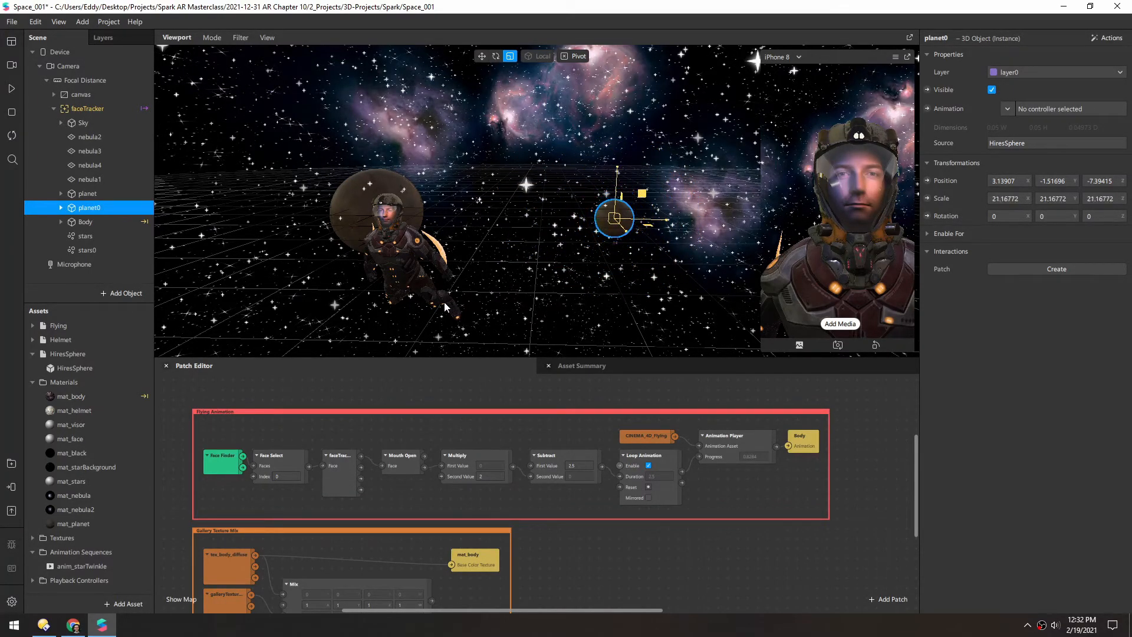
pyautogui.moveTo(382, 253); pyautogui.dragTo(444, 238, button='middle')
pyautogui.press('w')
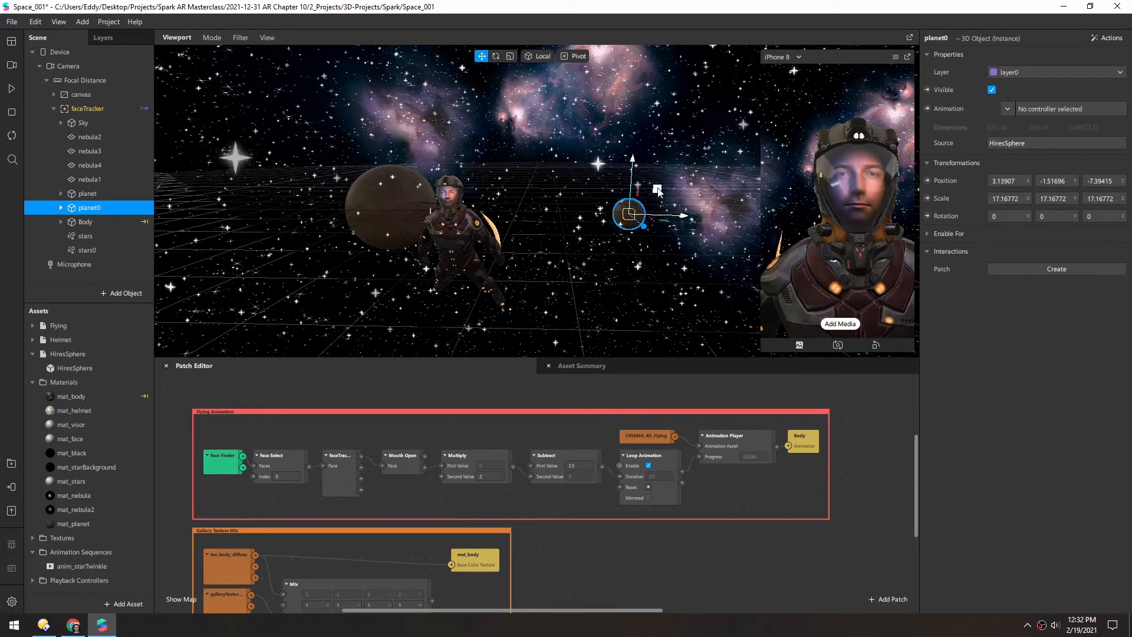
pyautogui.moveTo(658, 189); pyautogui.dragTo(639, 104)
# Rotate planet0 to about 33.1, -18.4, 167.4 and push it farther back to about 0.86, 1.77, -12.32.
pyautogui.moveTo(587, 141); pyautogui.dragTo(627, 70)
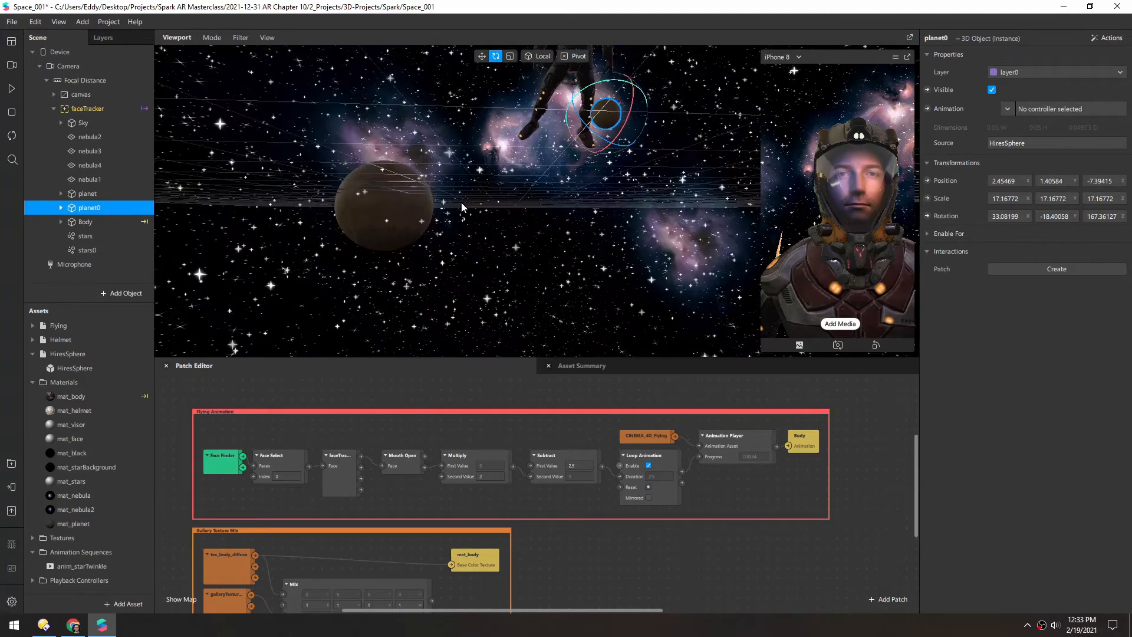
pyautogui.keyDown('alt'); pyautogui.moveTo(415, 249); pyautogui.dragTo(622, 236); pyautogui.keyUp('alt')
pyautogui.press('w')
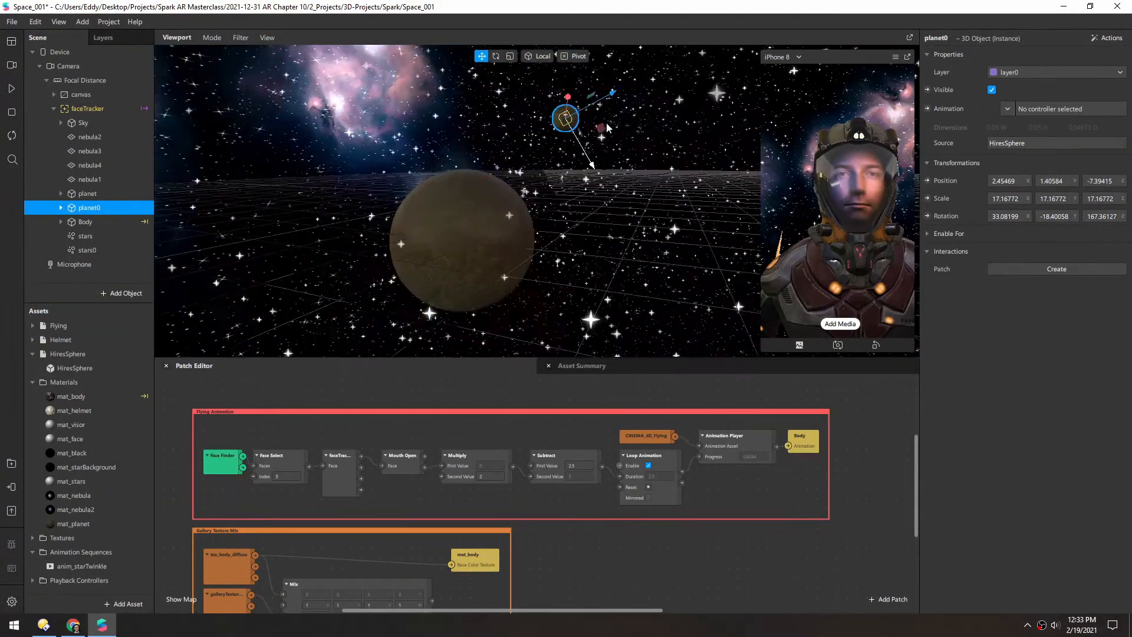
pyautogui.moveTo(589, 127); pyautogui.dragTo(452, 118)
pyautogui.keyDown('alt'); pyautogui.moveTo(494, 265); pyautogui.dragTo(309, 225); pyautogui.keyUp('alt')
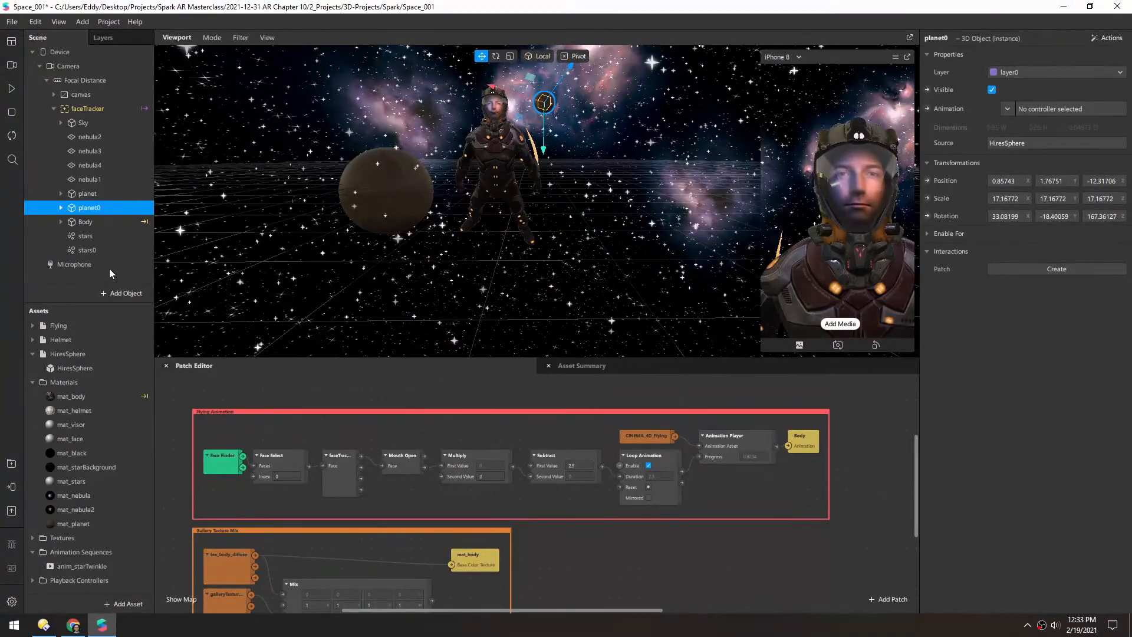
# Save the project, collapse the Materials folder in the assets, and clear the object selection.
pyautogui.hotkey('ctrl', 's')
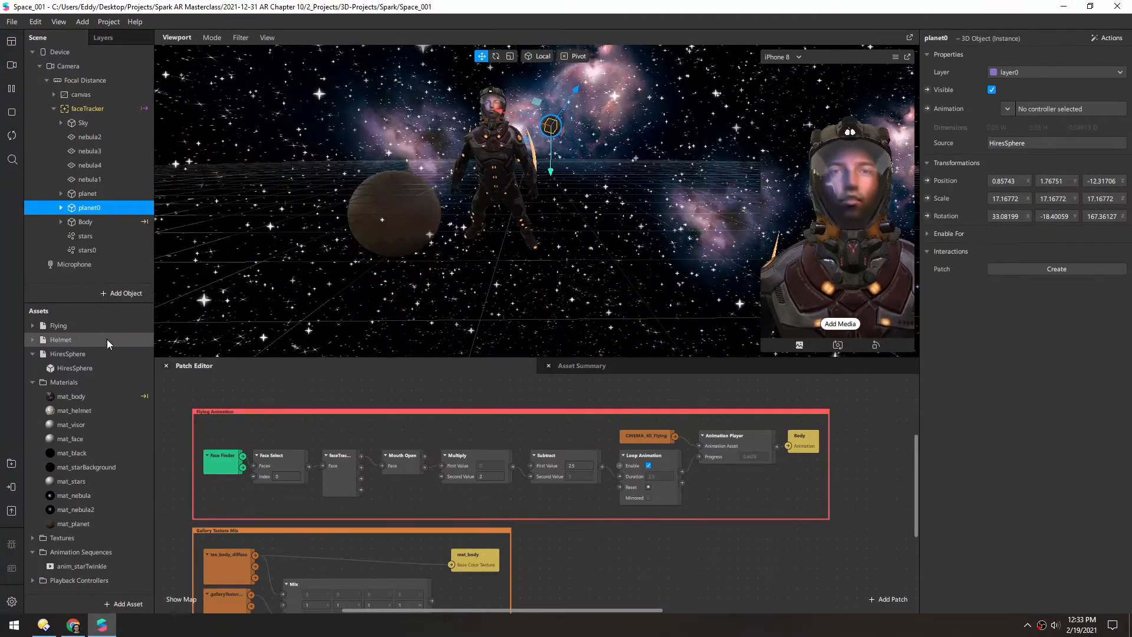
pyautogui.click(33, 382)
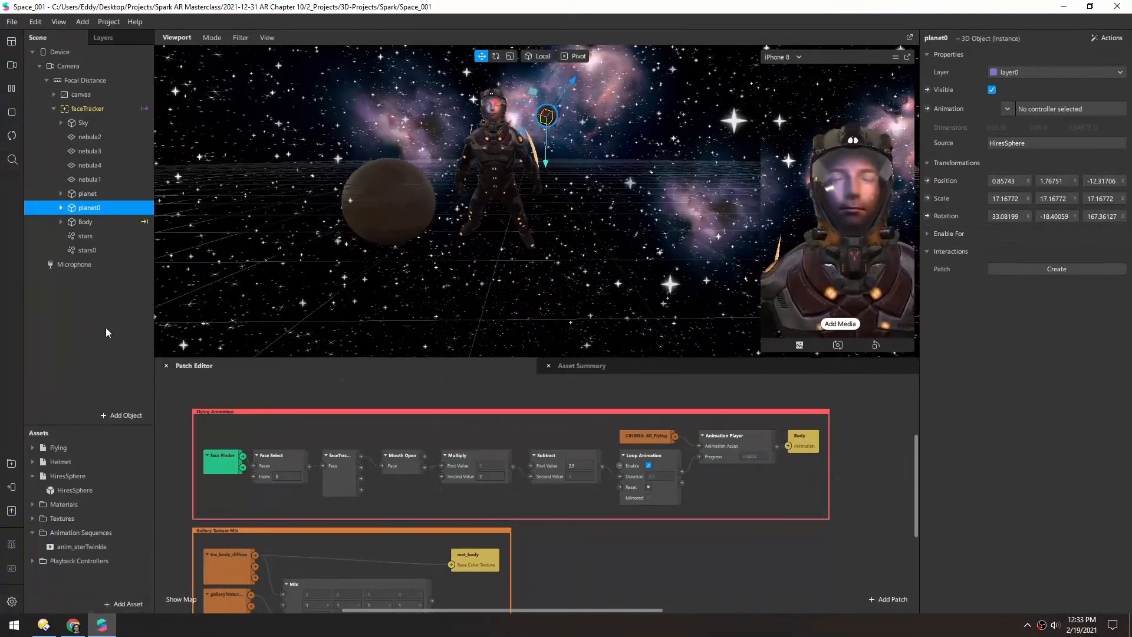
pyautogui.click(107, 332)
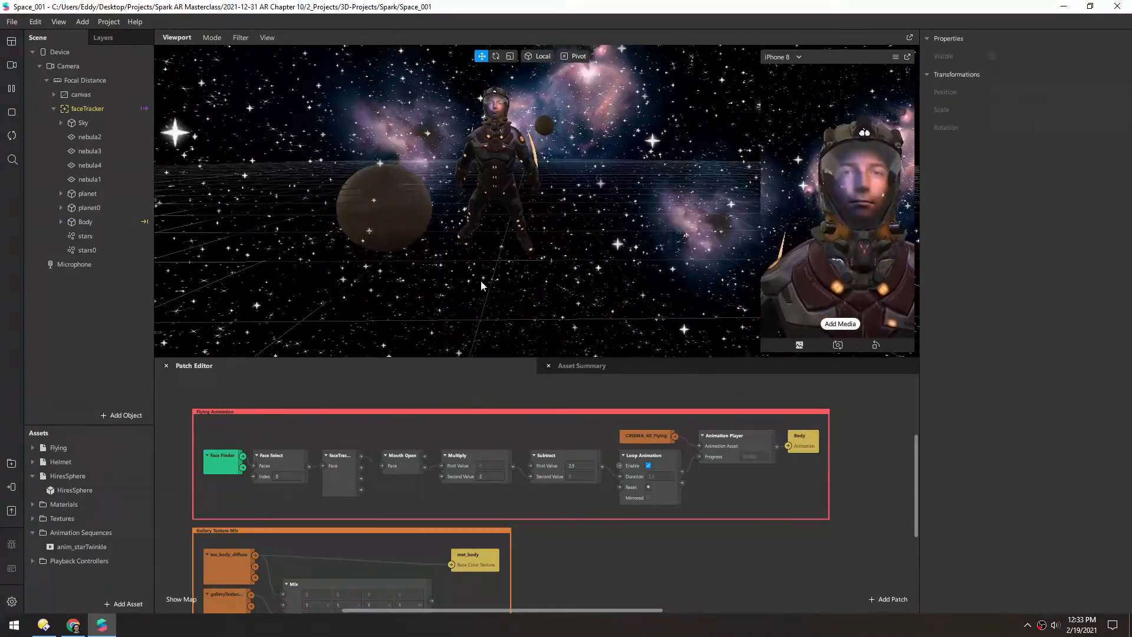